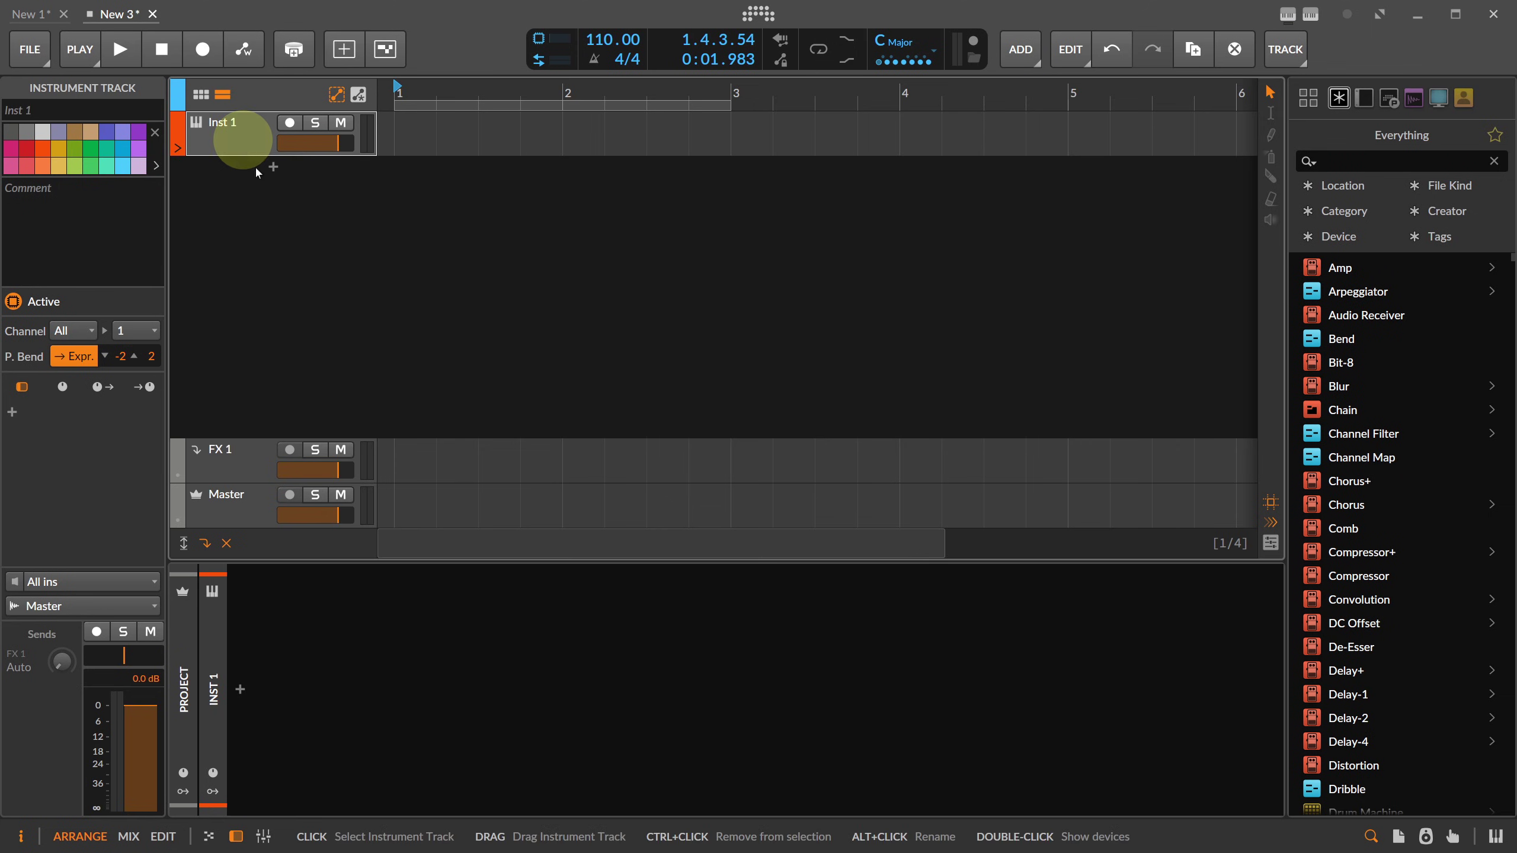
Step: Find the Phase-4 synthesizer among the instruments with the search term "phase" and insert it on the Inst 1 track
{"action": "left_click", "coordinate": [241, 690]}
{"action": "type", "text": "phase"}
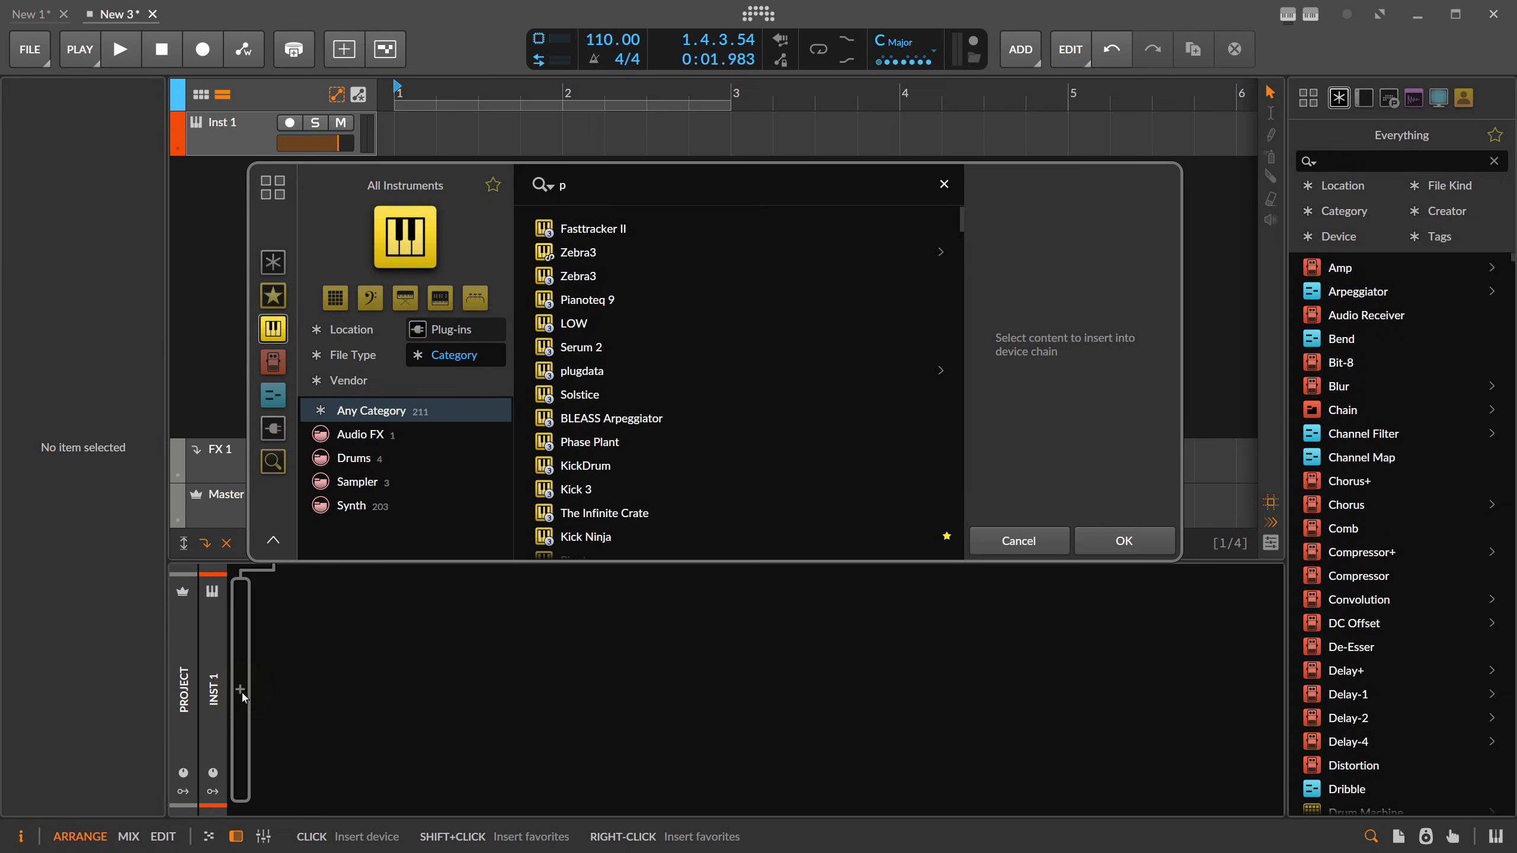
{"action": "left_click", "coordinate": [276, 331]}
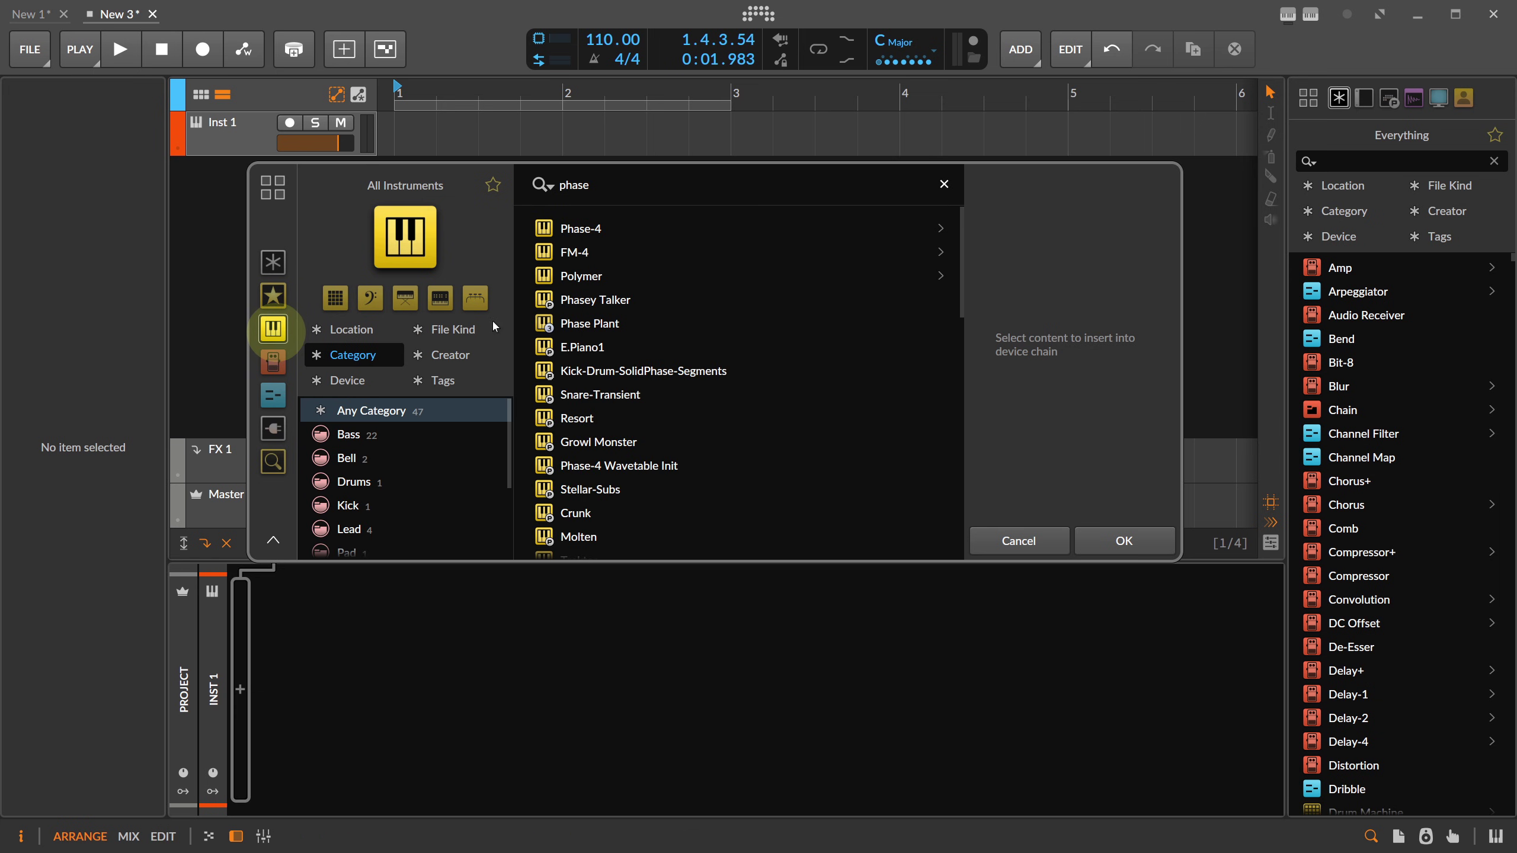
{"action": "double_click", "coordinate": [596, 229]}
Step: Create a clip at bar 1 on the Phase-4 track, extend it to two bars and open it for note editing
{"action": "double_click", "coordinate": [437, 136]}
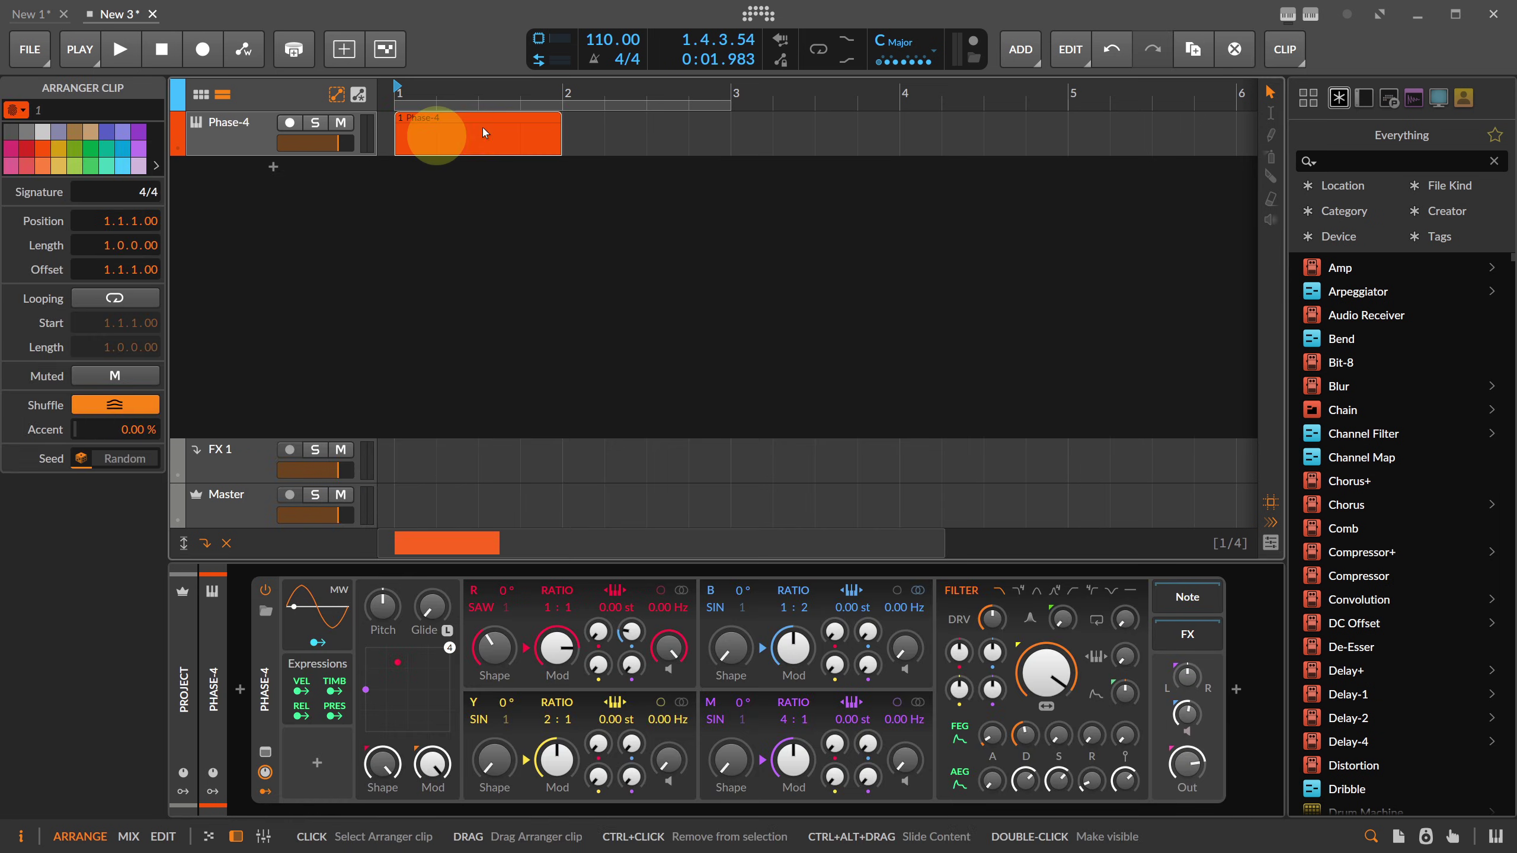
{"action": "left_click_drag", "start_coordinate": [555, 118], "coordinate": [701, 126]}
{"action": "double_click", "coordinate": [672, 123]}
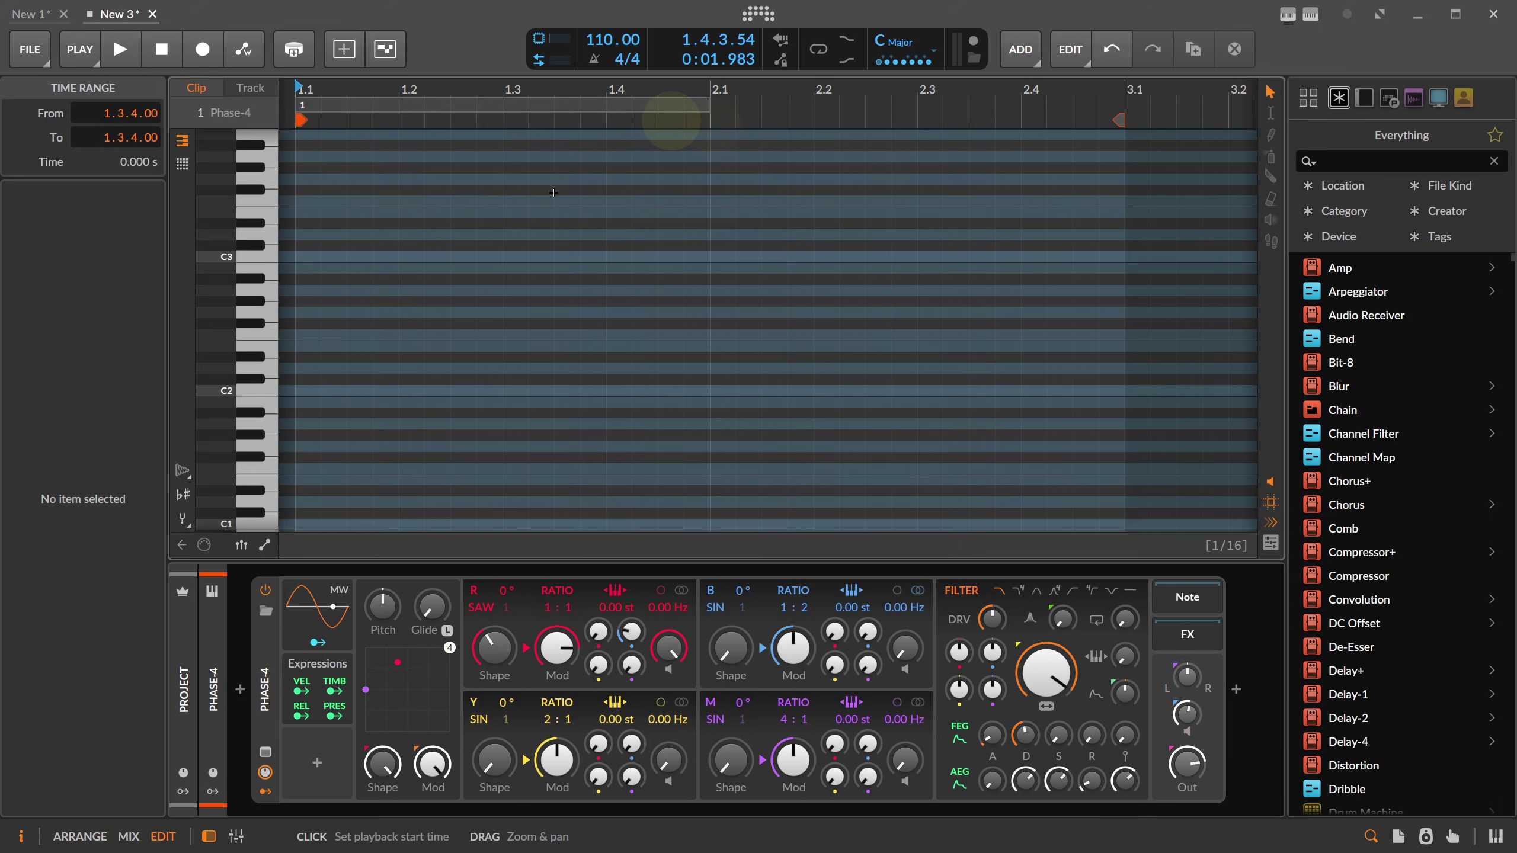
Step: Draw one note at the clip's start, stretch it across both bars and transpose it down an octave to F0
{"action": "scroll", "coordinate": [322, 395], "scroll_direction": "down", "scroll_amount": 3}
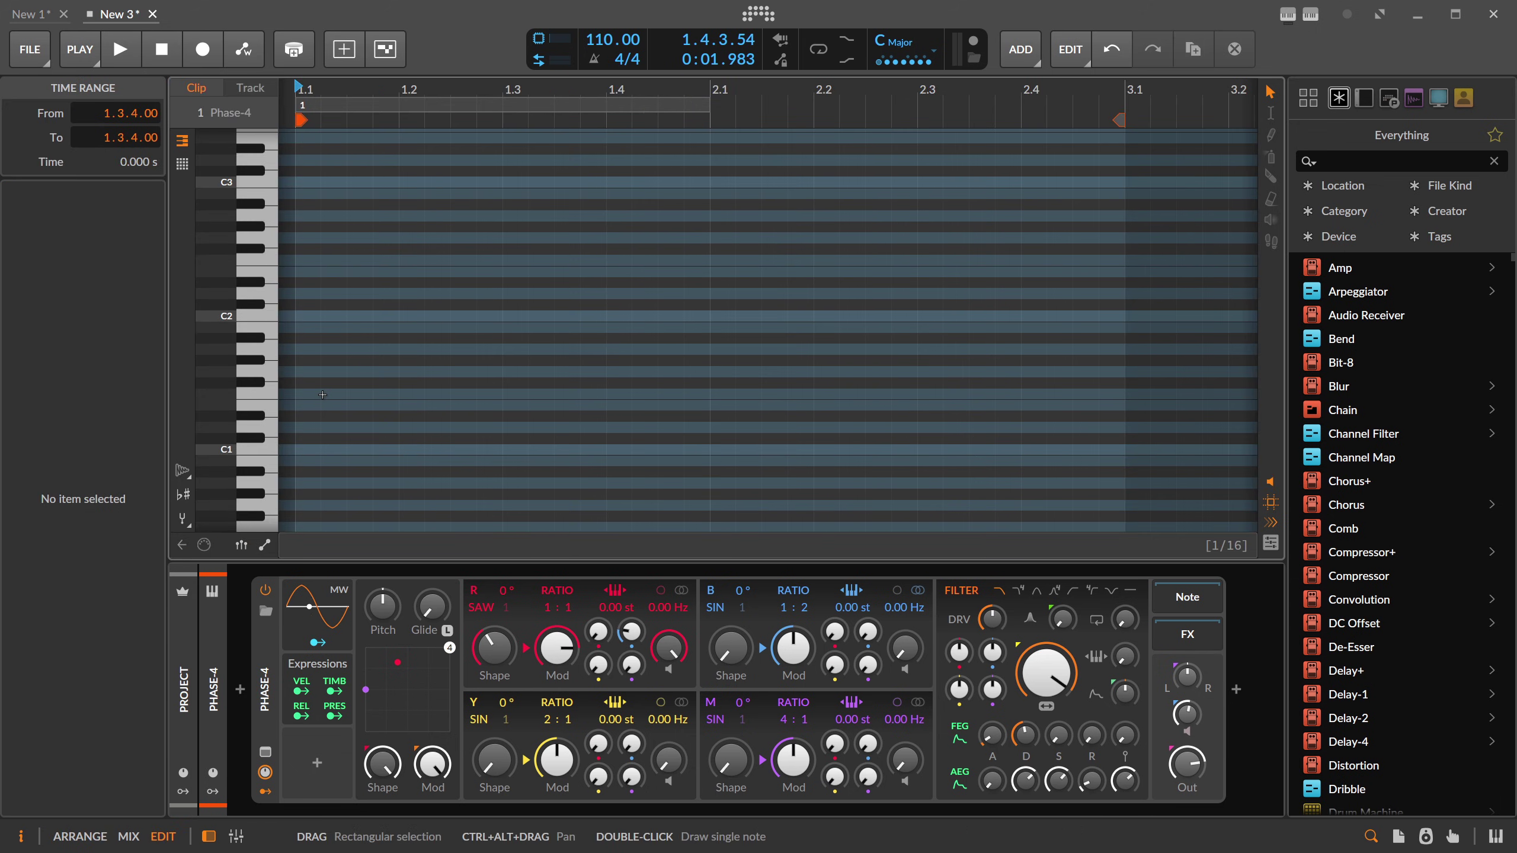
{"action": "double_click", "coordinate": [303, 395]}
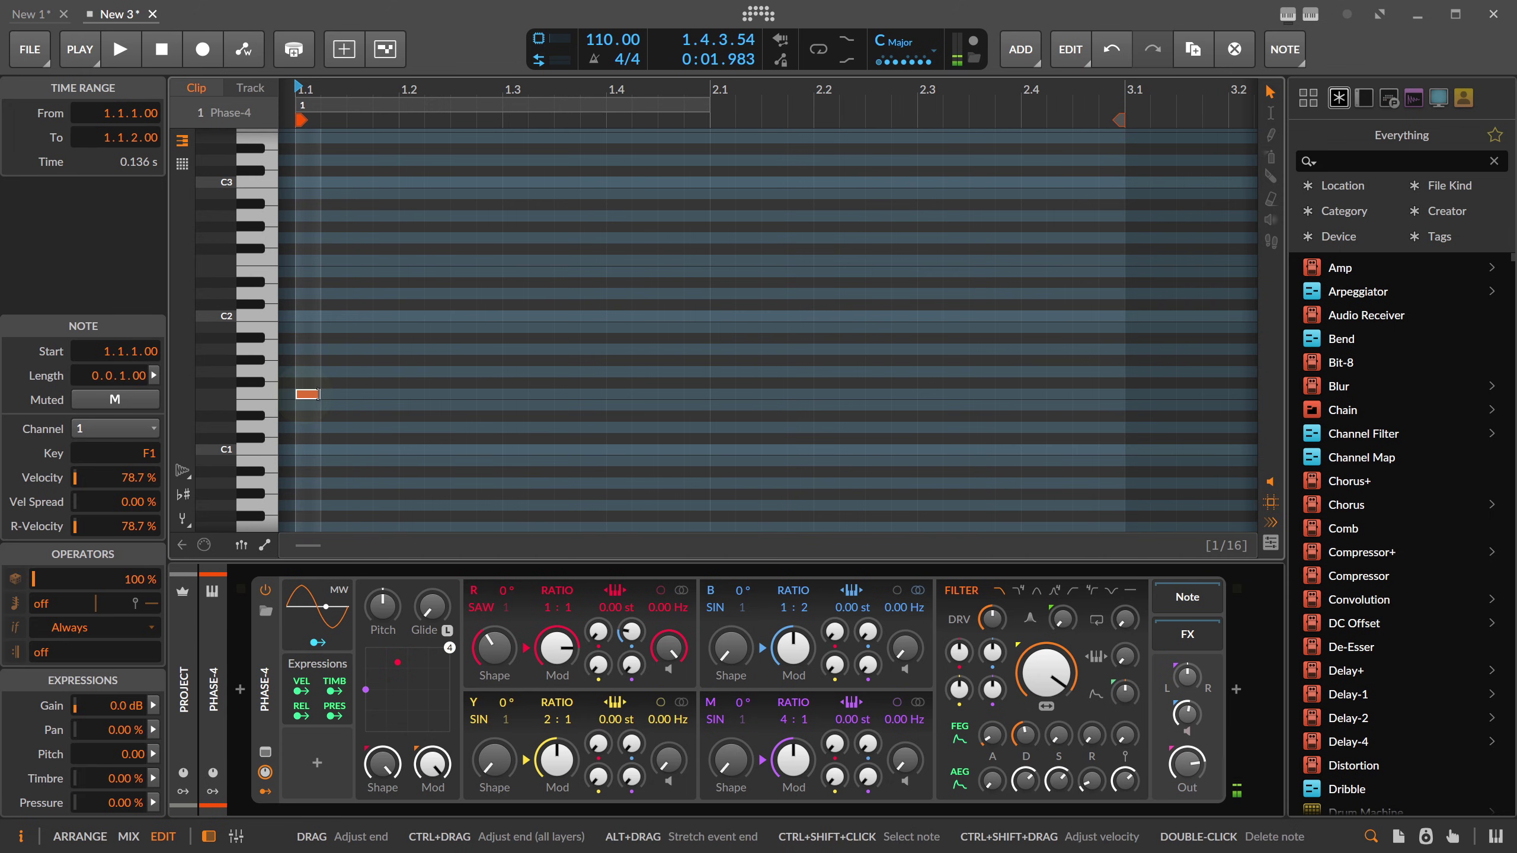
{"action": "left_click_drag", "start_coordinate": [319, 395], "coordinate": [1118, 415]}
{"action": "key", "text": "shift+Down"}
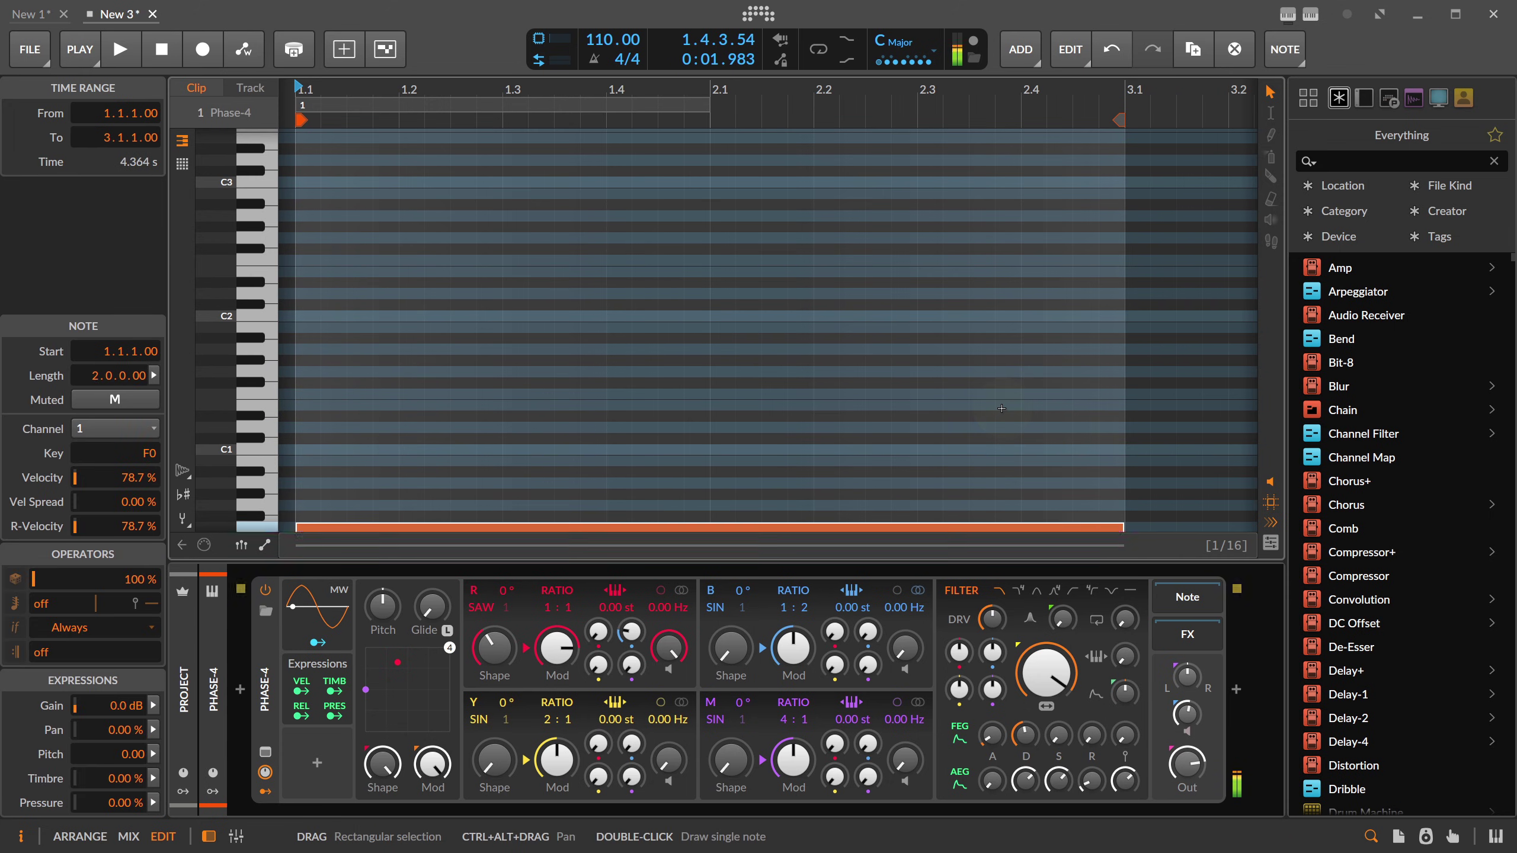
{"action": "key", "text": "shift+Up"}
{"action": "key", "text": "shift+Down"}
Step: Set oscillator B's ratio to 2:1 and adjust the filter drive to about +3.6 dB while playing the clip
{"action": "left_click_drag", "start_coordinate": [792, 588], "coordinate": [792, 575]}
{"action": "left_click_drag", "start_coordinate": [633, 636], "coordinate": [633, 637]}
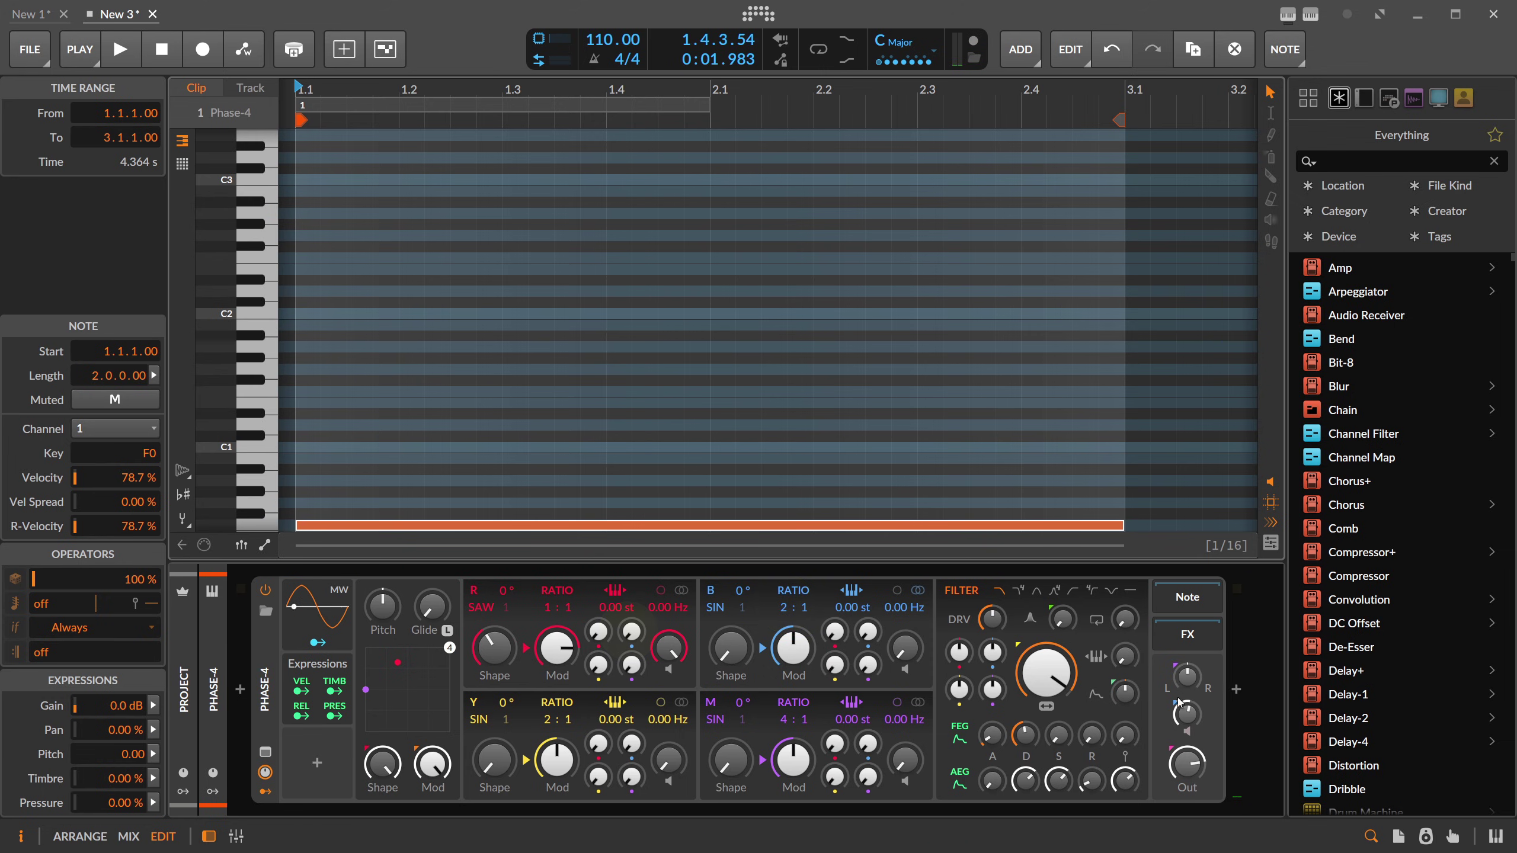
{"action": "left_click_drag", "start_coordinate": [1185, 717], "coordinate": [1183, 706]}
{"action": "key", "text": "space"}
{"action": "mouse_move", "coordinate": [990, 618]}
{"action": "left_mouse_down"}
{"action": "mouse_move", "coordinate": [988, 603]}
{"action": "mouse_move", "coordinate": [998, 631]}
{"action": "left_mouse_up"}
{"action": "left_click", "coordinate": [631, 632]}
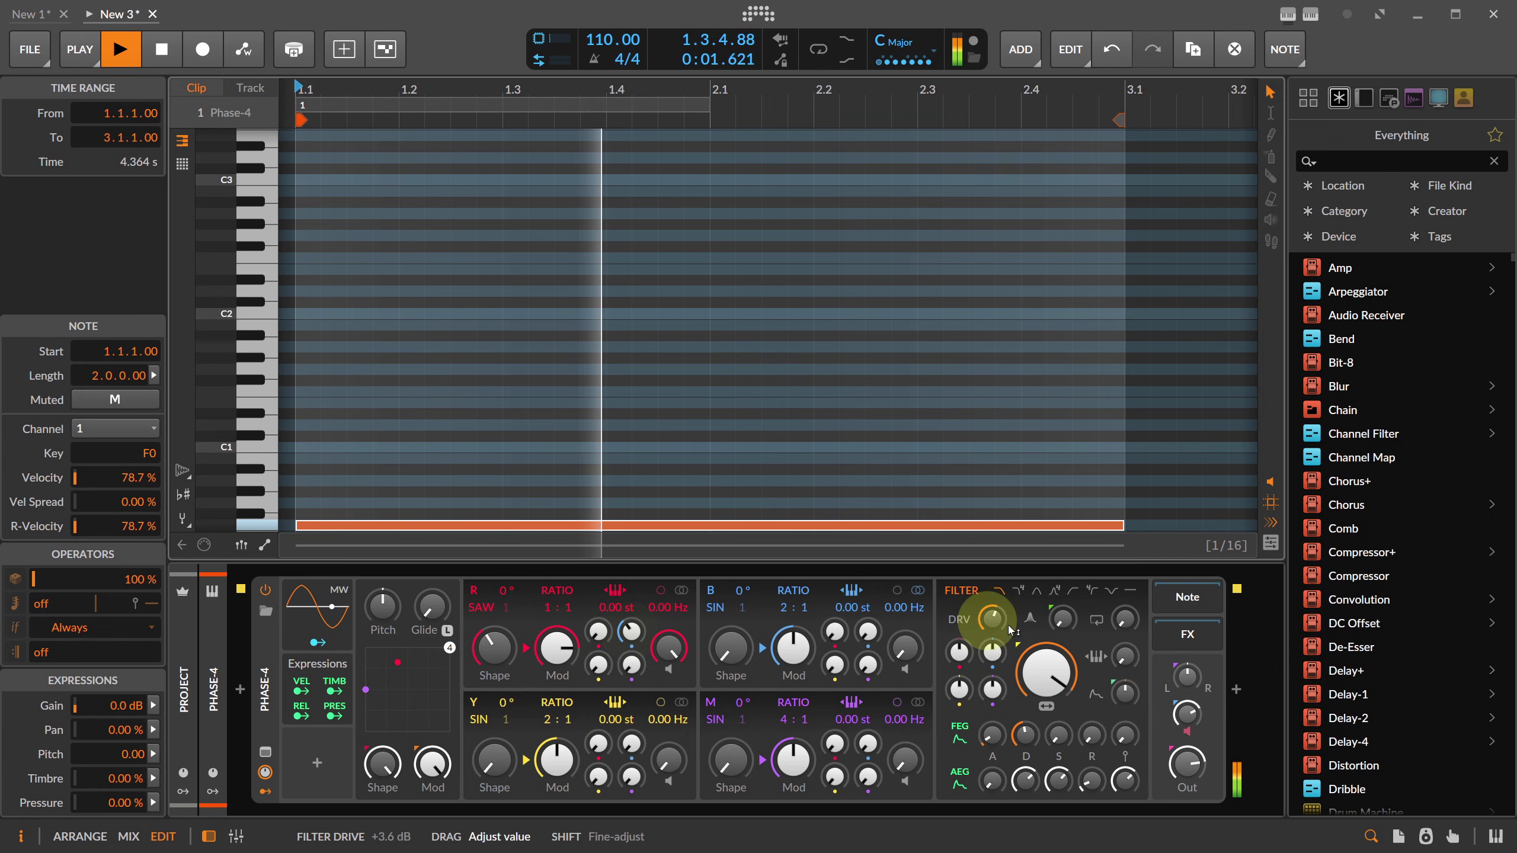
Step: Fine-tune Phase-4's output level and filter drive while auditioning the B→R modulation
{"action": "left_click_drag", "start_coordinate": [1189, 711], "coordinate": [1194, 723]}
{"action": "left_click_drag", "start_coordinate": [992, 619], "coordinate": [992, 614]}
{"action": "left_click", "coordinate": [631, 631]}
{"action": "key", "text": "space"}
Step: Return to the arrangement and record B→R Modulation Amount automation across the two-bar clip with automation writing enabled
{"action": "scroll", "coordinate": [713, 316], "scroll_direction": "down", "scroll_amount": 2}
{"action": "key", "text": "Tab"}
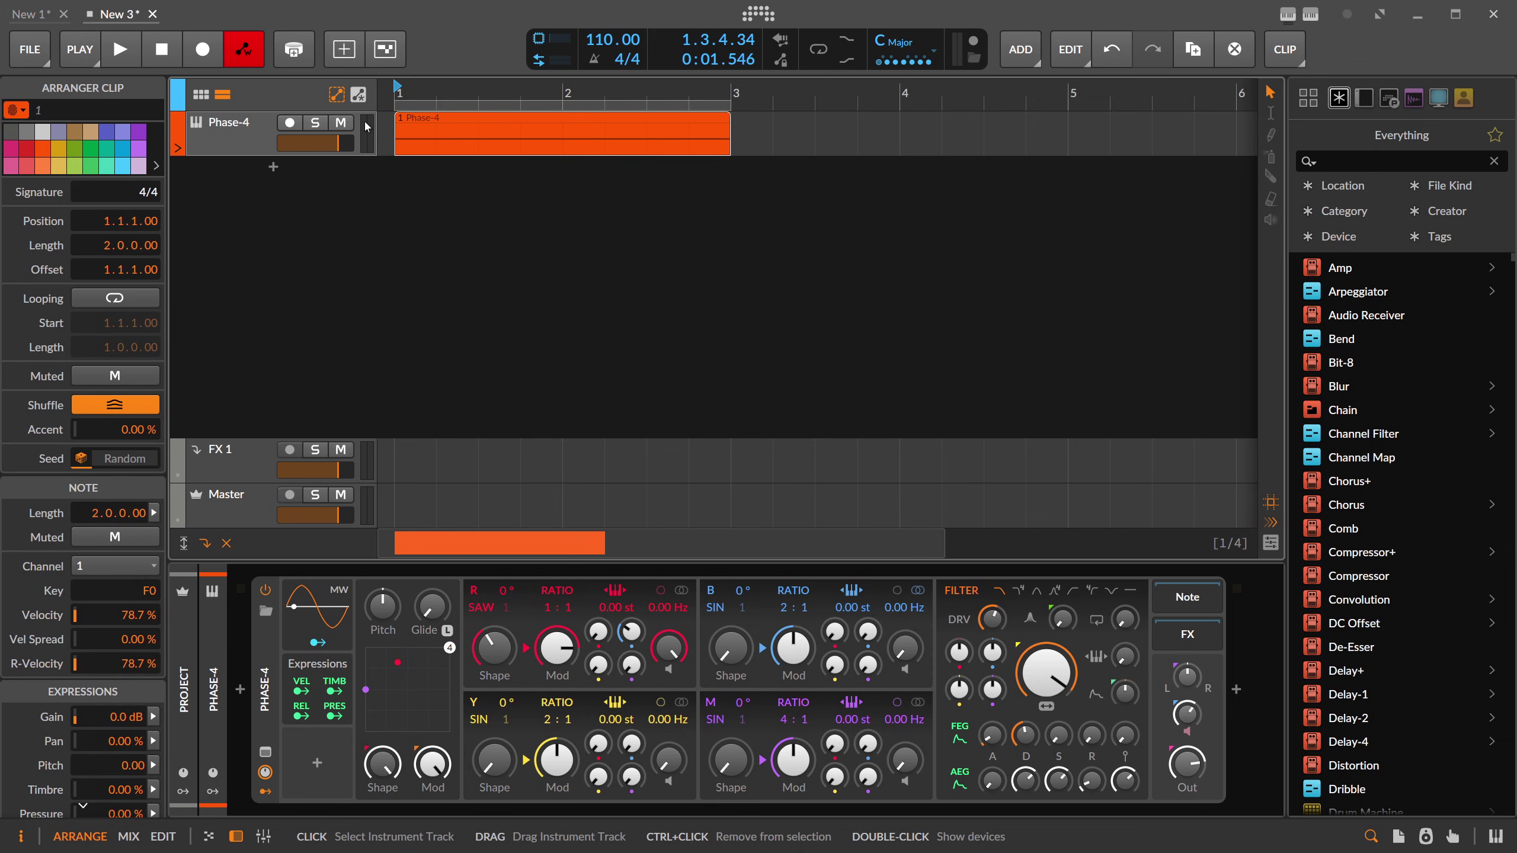
{"action": "key", "text": "space"}
{"action": "left_click_drag", "start_coordinate": [631, 630], "coordinate": [631, 645]}
{"action": "key", "text": "space"}
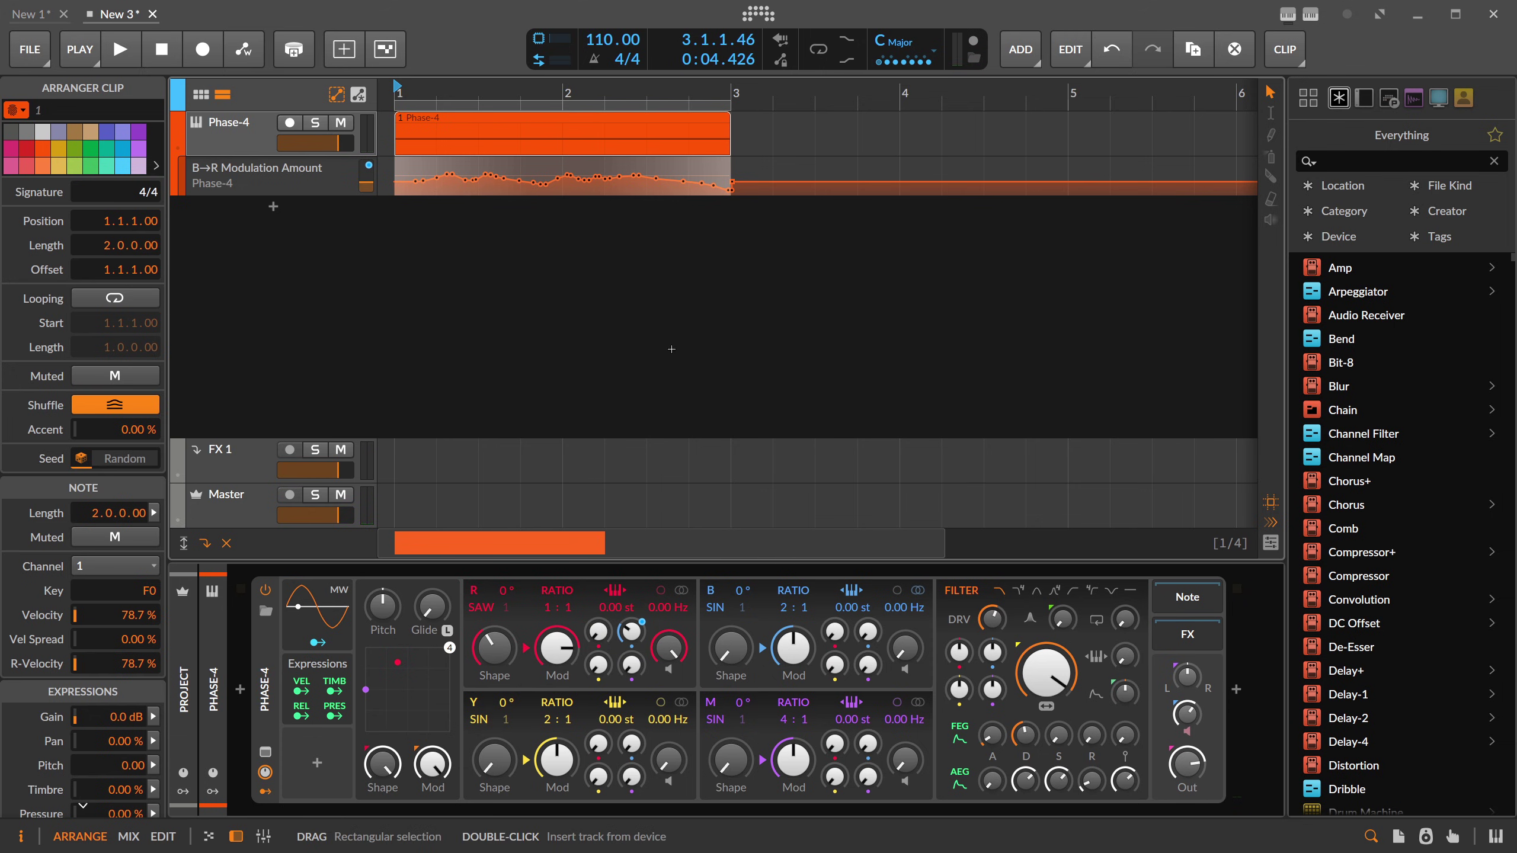
Step: Play back the recorded automation while adjusting Phase-4's filter drive and output level
{"action": "key", "text": "space"}
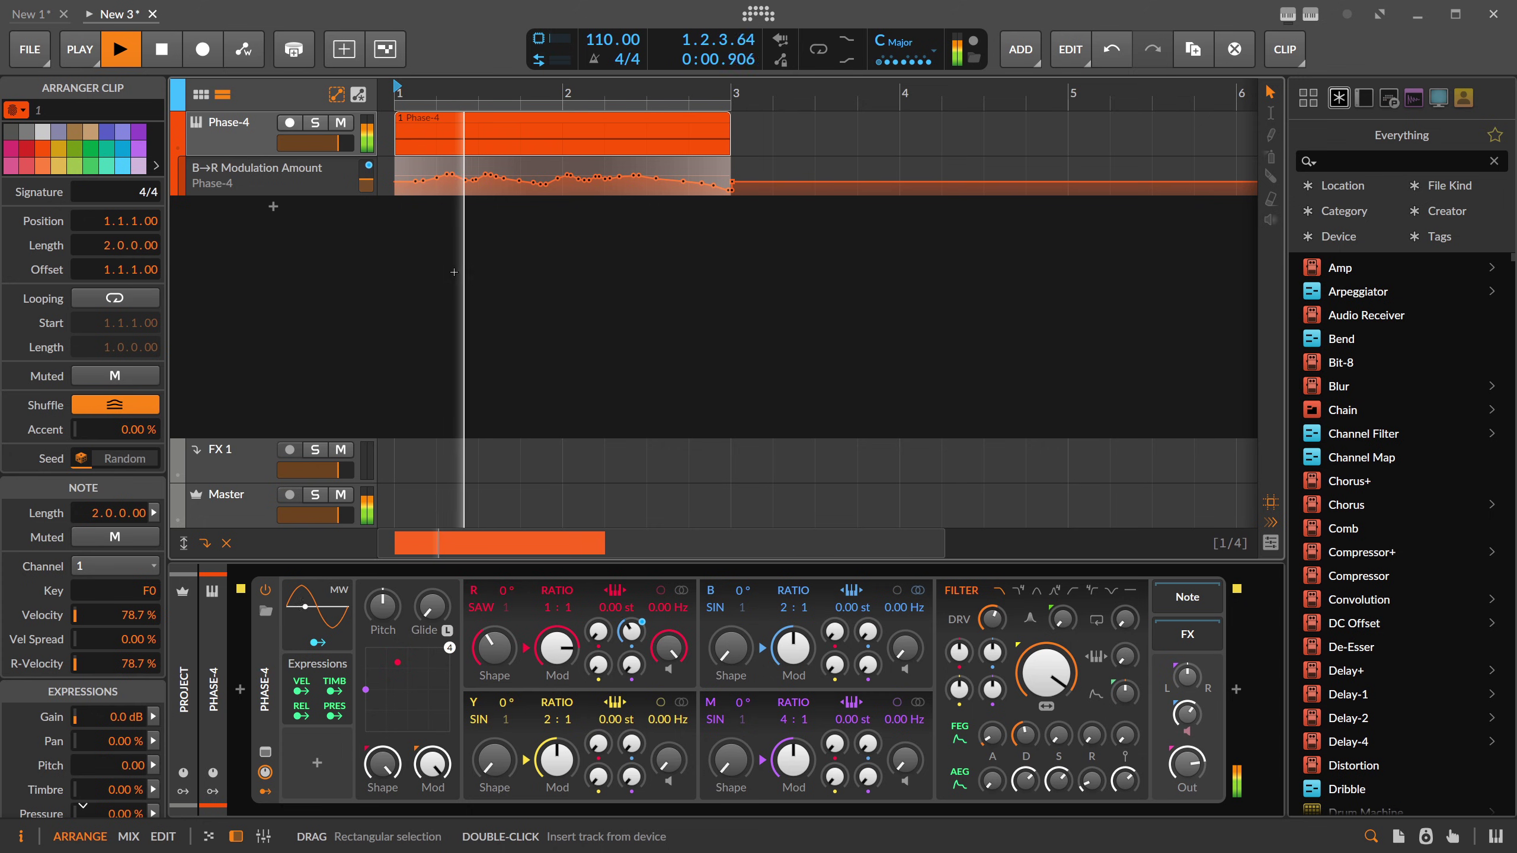
{"action": "left_click_drag", "start_coordinate": [992, 620], "coordinate": [992, 612]}
{"action": "left_click_drag", "start_coordinate": [1187, 717], "coordinate": [1188, 709]}
{"action": "key", "text": "space"}
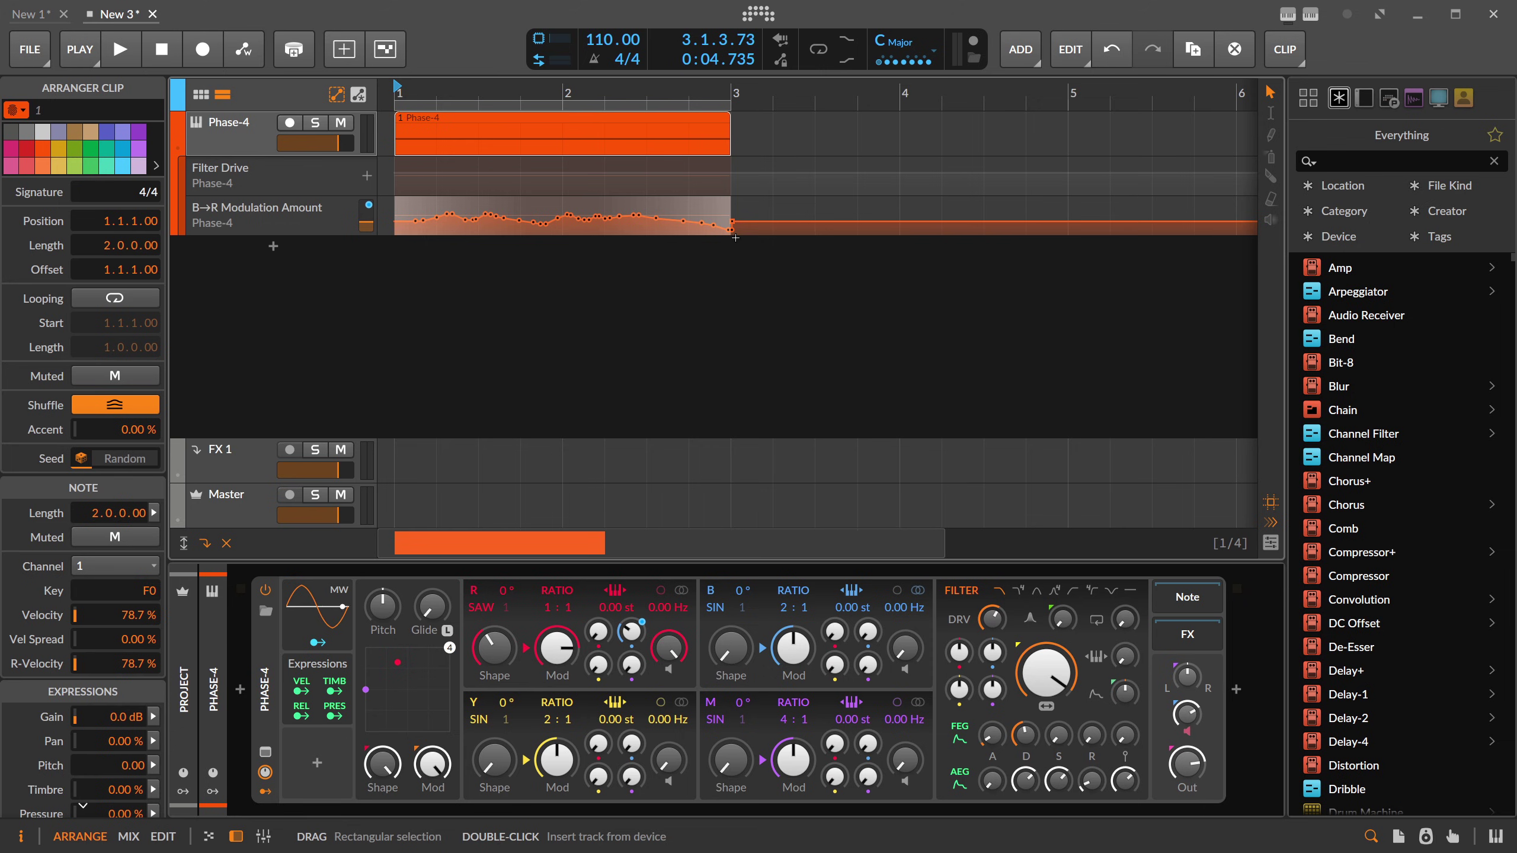
Step: Select the B→R automation from 1.1.1 to 3.1.1 and turn it into a Segments modulator in Phase-4's empty modulator slot
{"action": "left_click", "coordinate": [481, 123]}
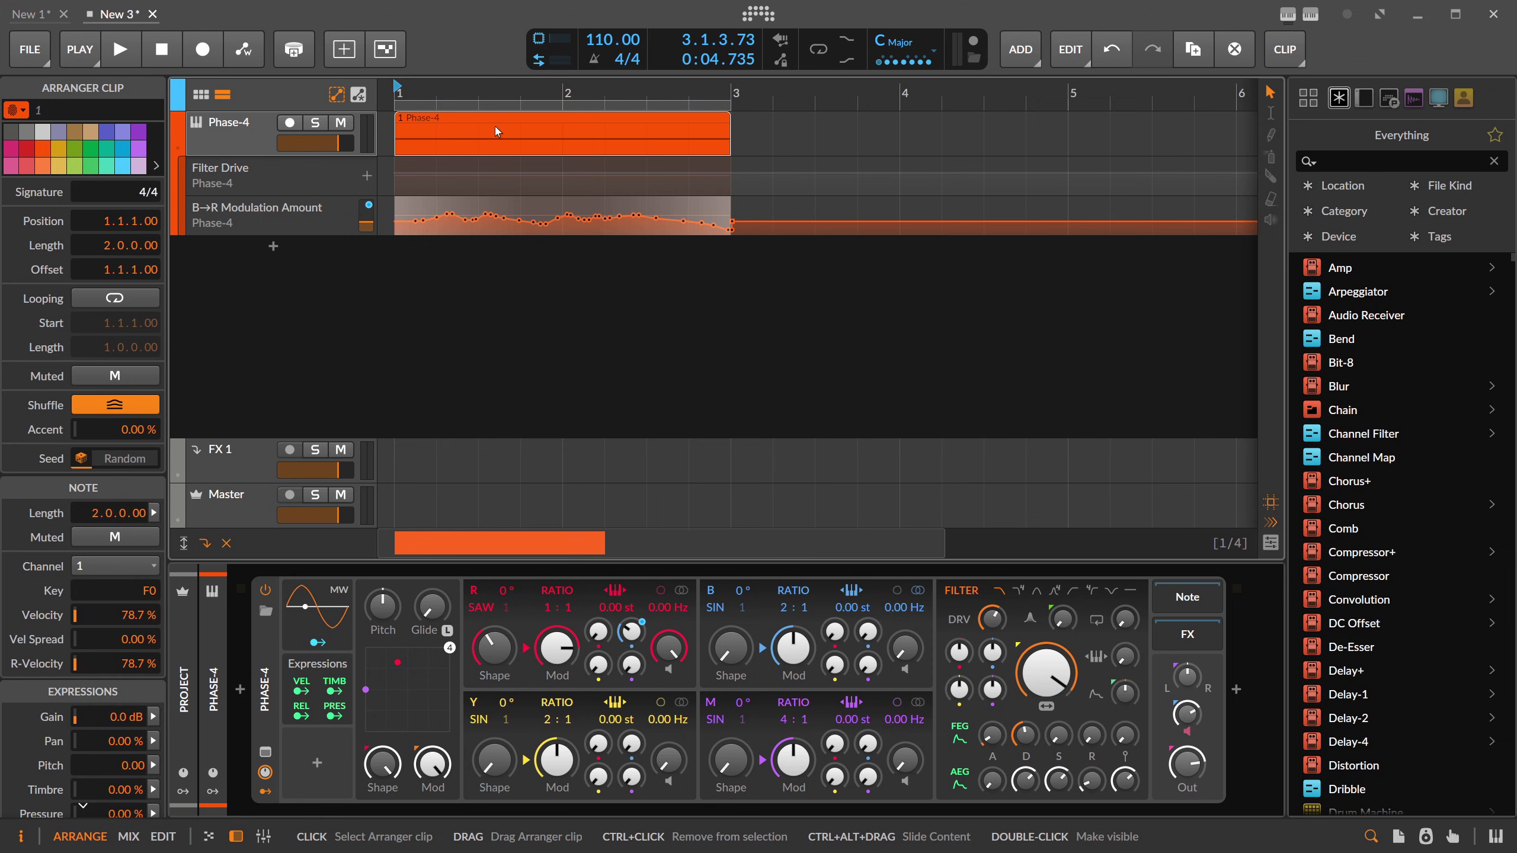
{"action": "mouse_move", "coordinate": [415, 222]}
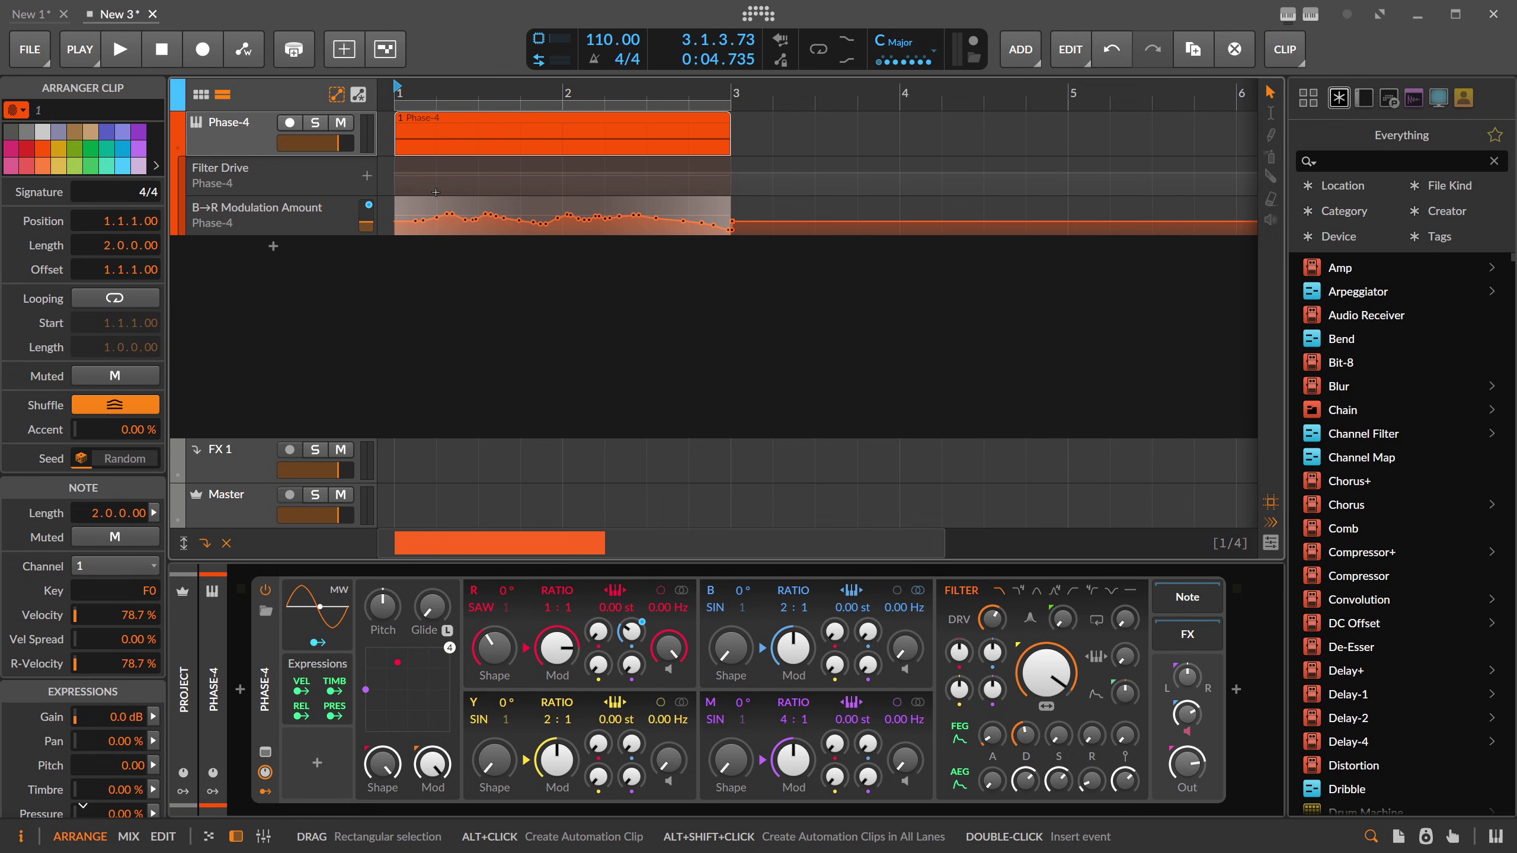
{"action": "key", "text": "2"}
{"action": "left_click_drag", "start_coordinate": [397, 209], "coordinate": [732, 209]}
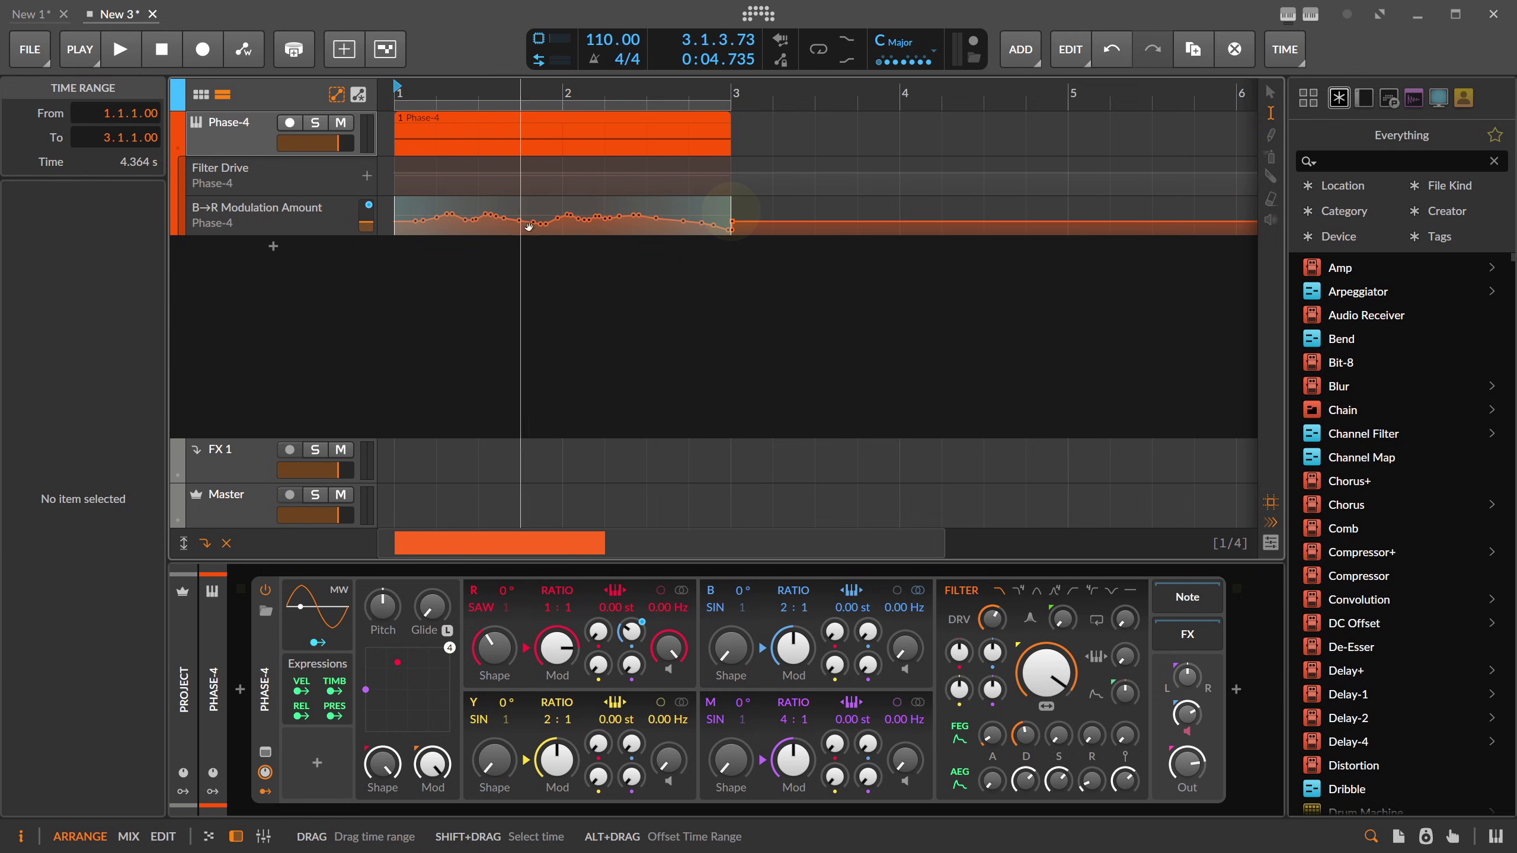
{"action": "left_click_drag", "start_coordinate": [424, 211], "coordinate": [333, 748]}
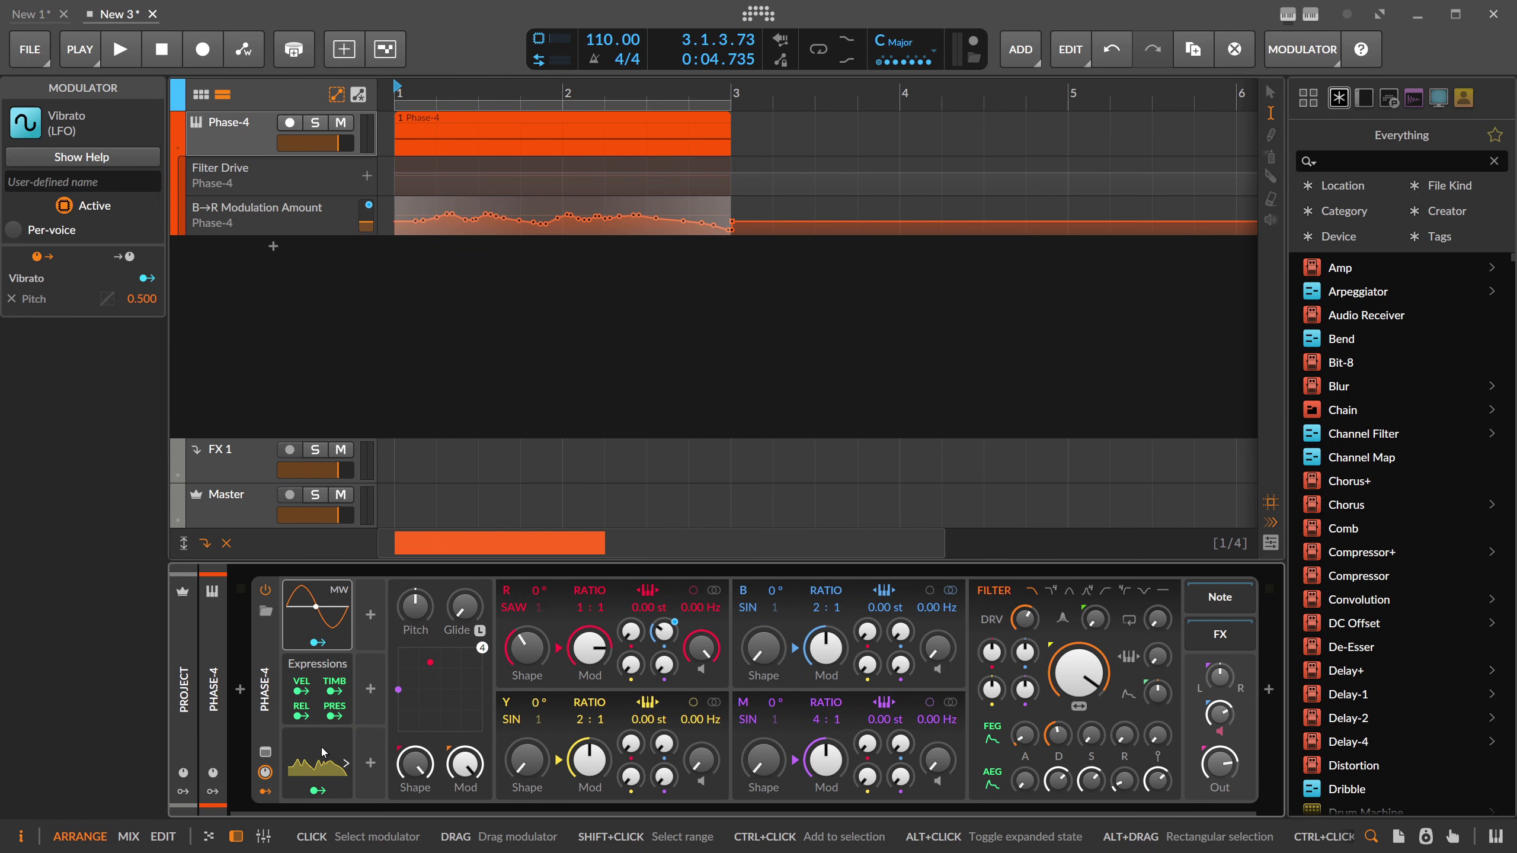
Step: Examine the new Segments modulator's expanded settings and collapse them again
{"action": "left_click", "coordinate": [318, 759]}
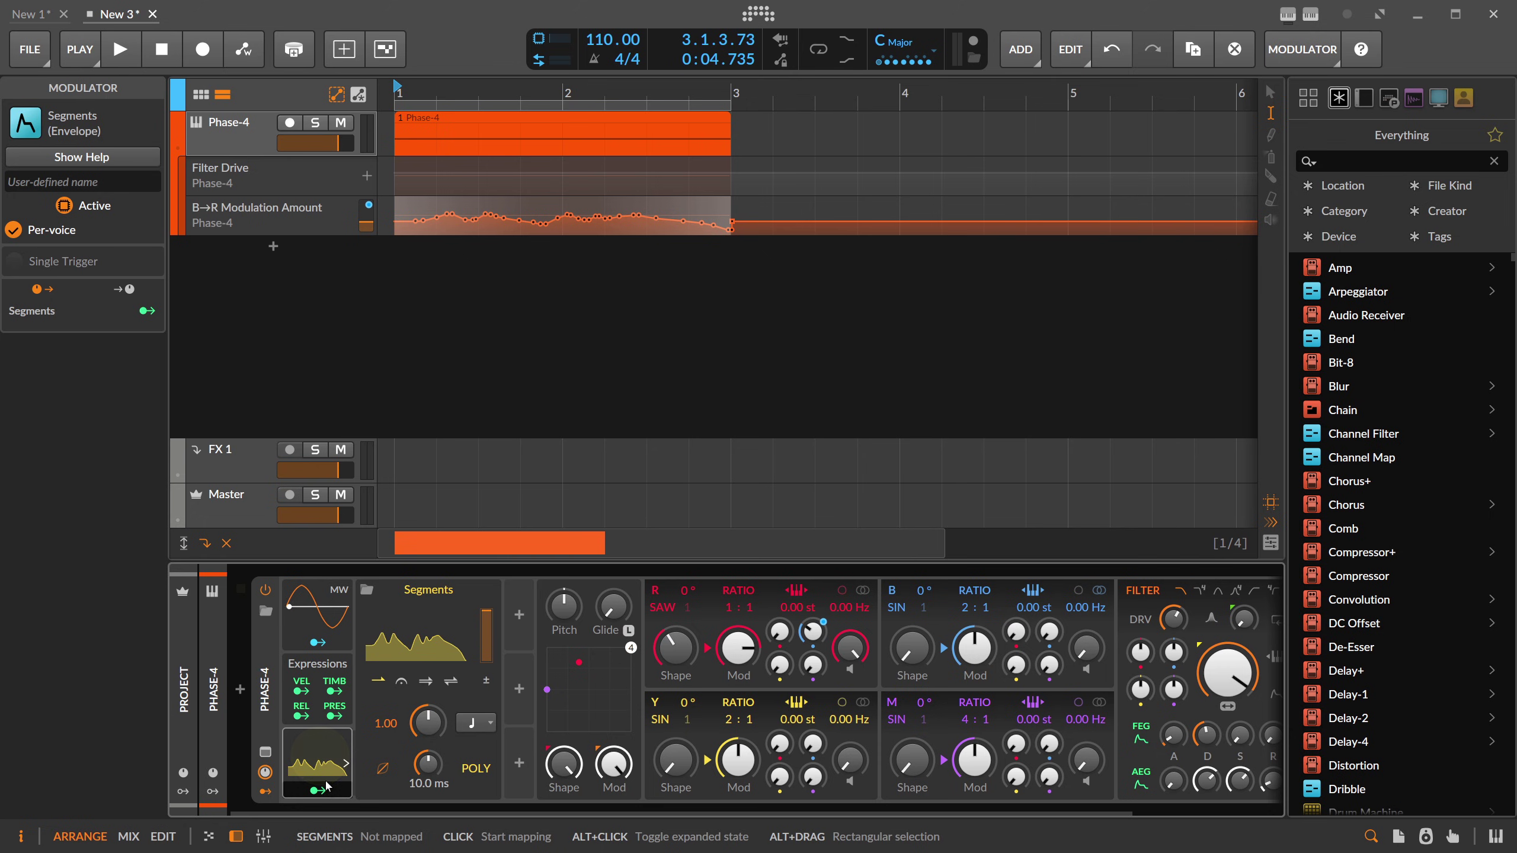
{"action": "left_click", "coordinate": [316, 763]}
{"action": "left_click", "coordinate": [308, 747]}
{"action": "left_click", "coordinate": [316, 757]}
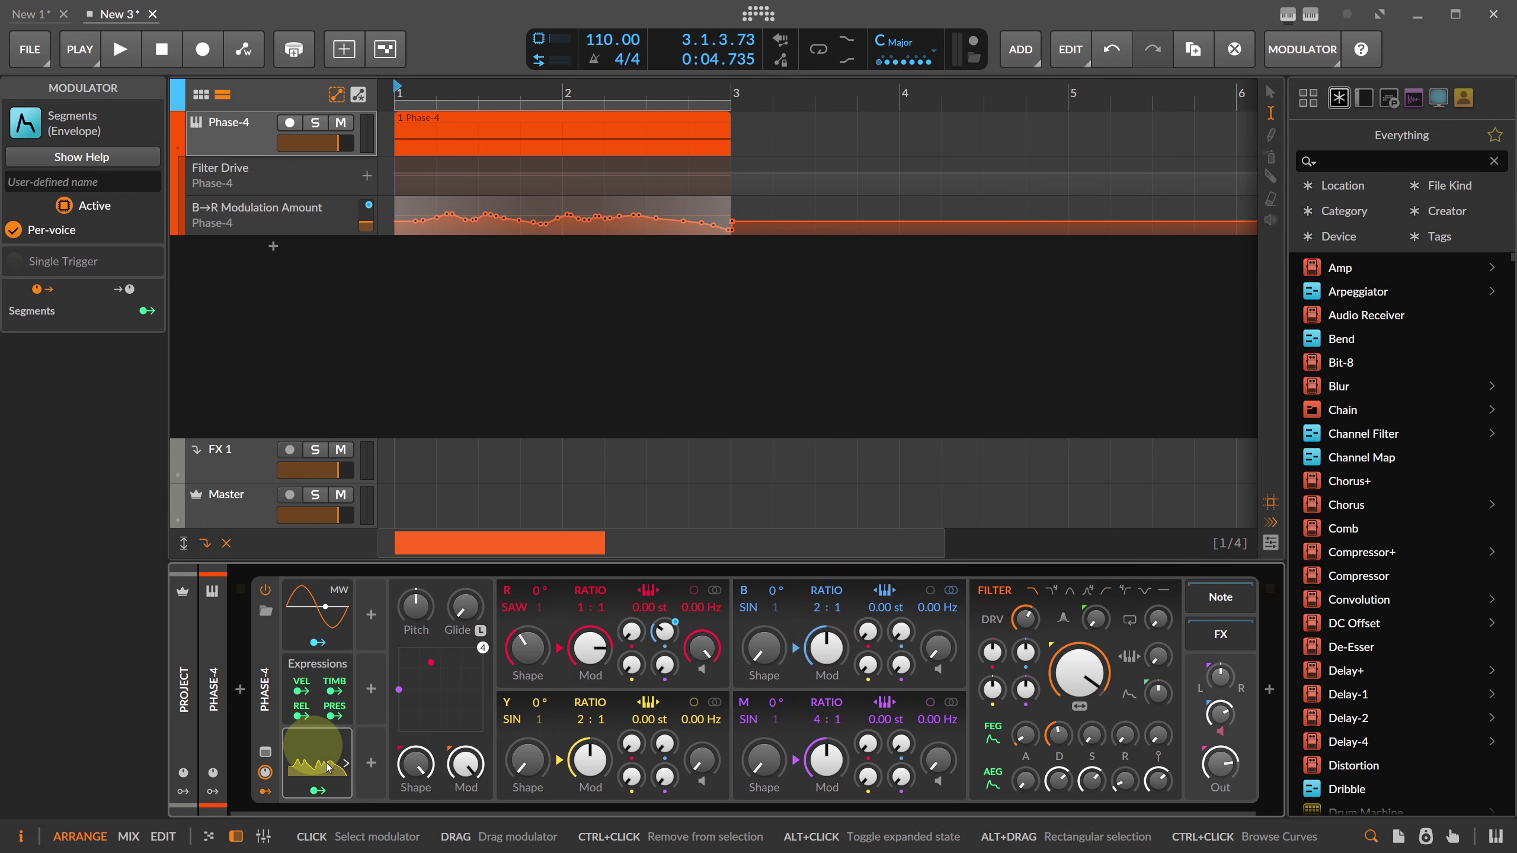
Step: Map the Segments modulator to B→R Modulation Amount with a modulation depth of 1.000
{"action": "left_click", "coordinate": [318, 792]}
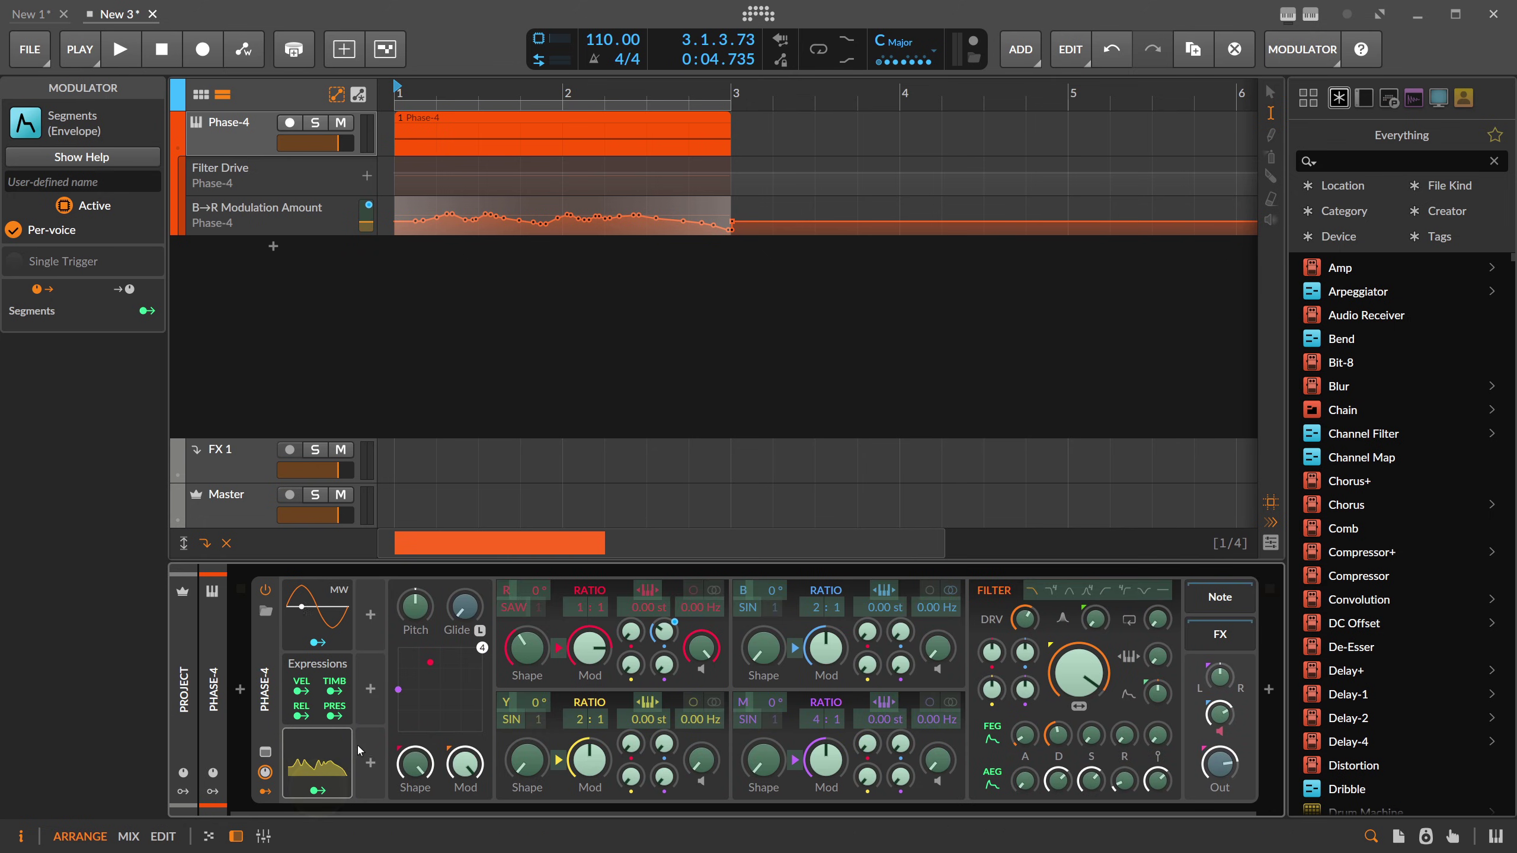
{"action": "left_click", "coordinate": [665, 631]}
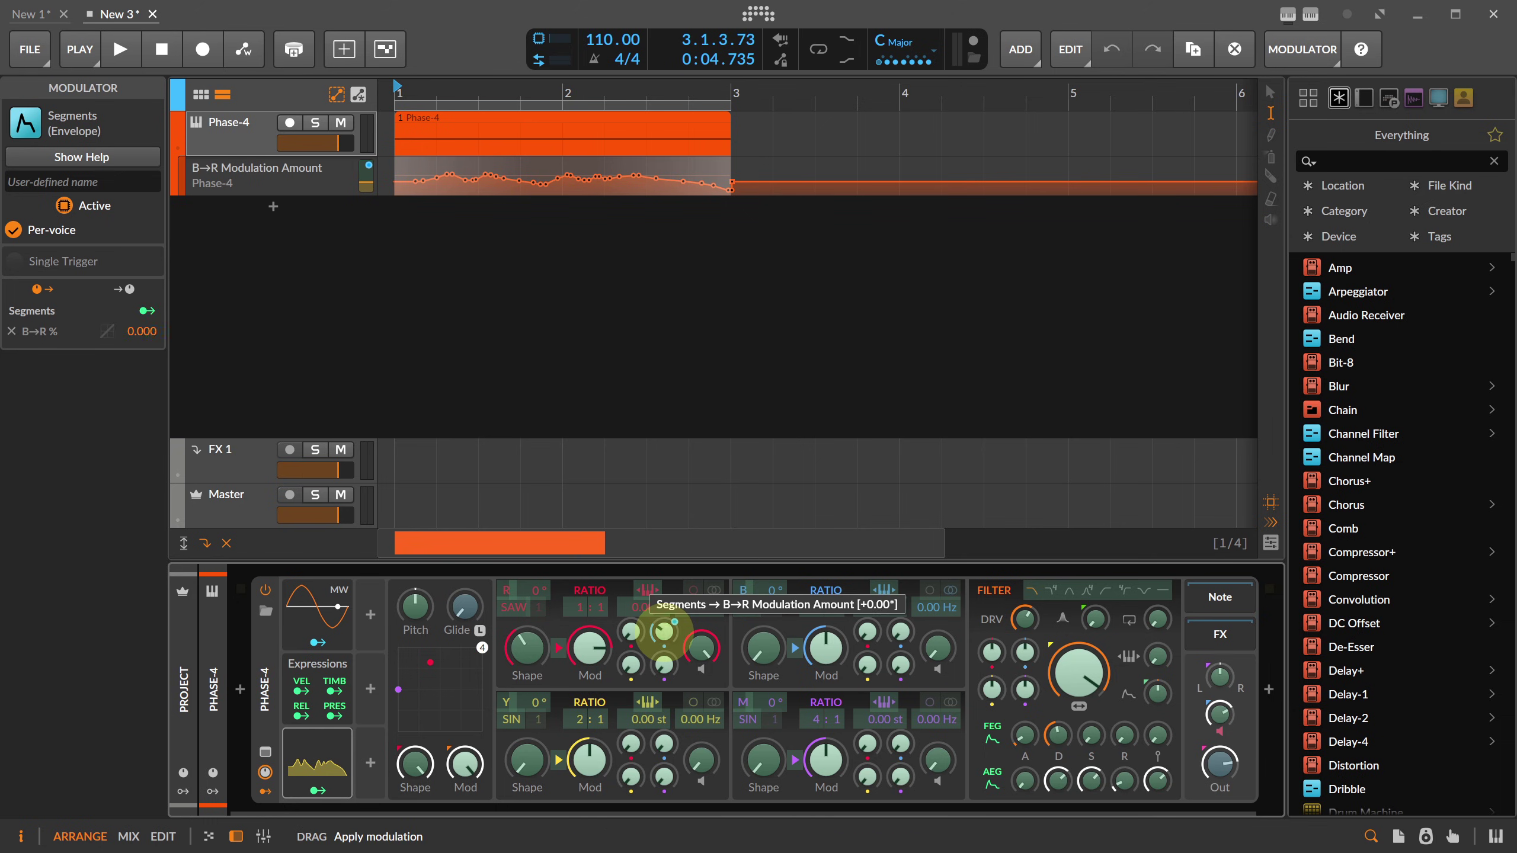
{"action": "left_click_drag", "start_coordinate": [664, 631], "coordinate": [667, 638]}
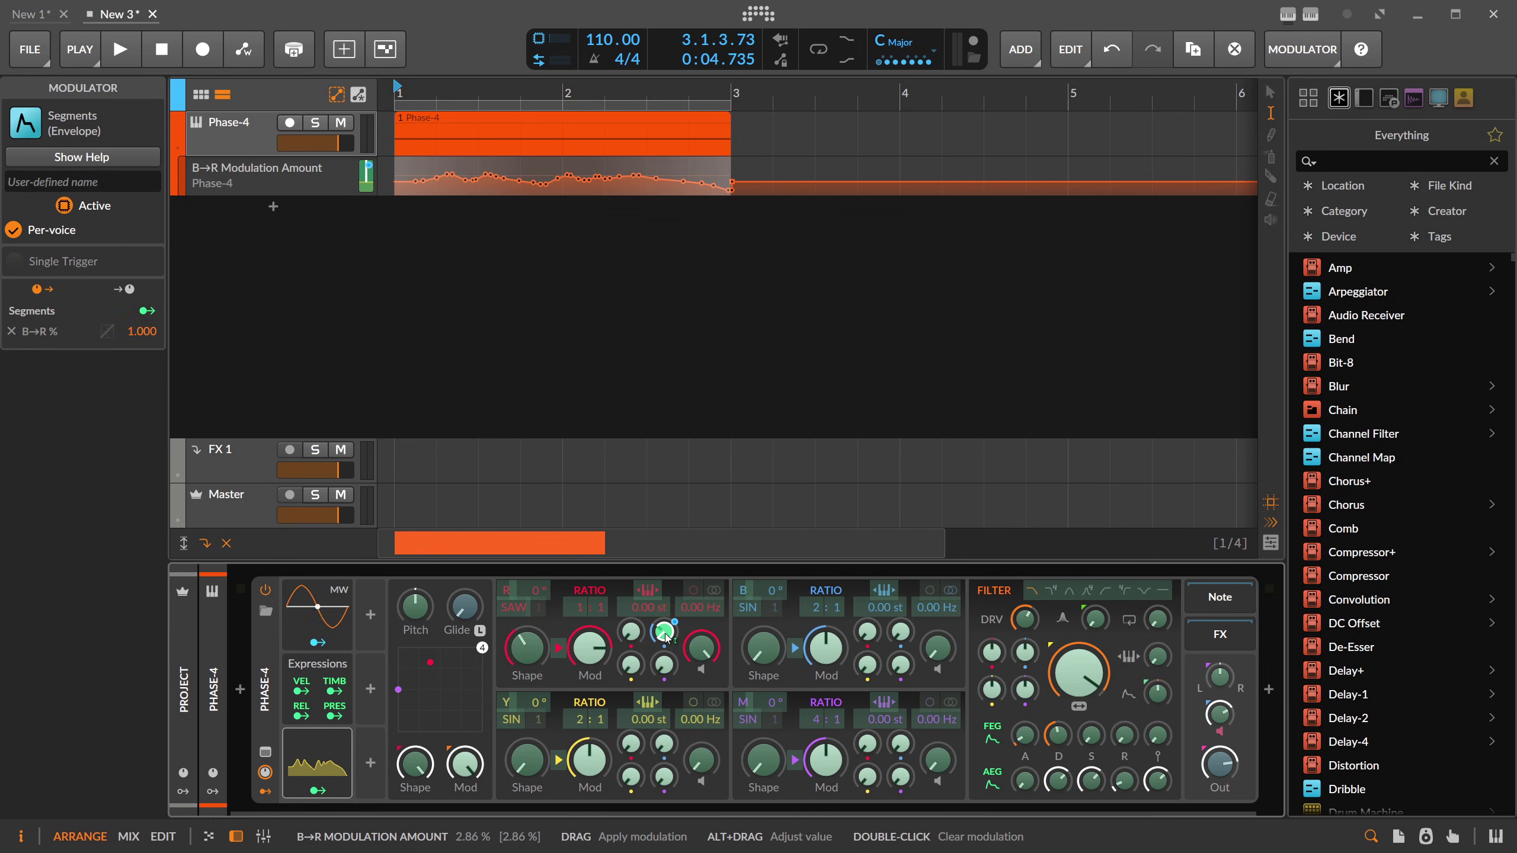
{"action": "key", "text": "Escape"}
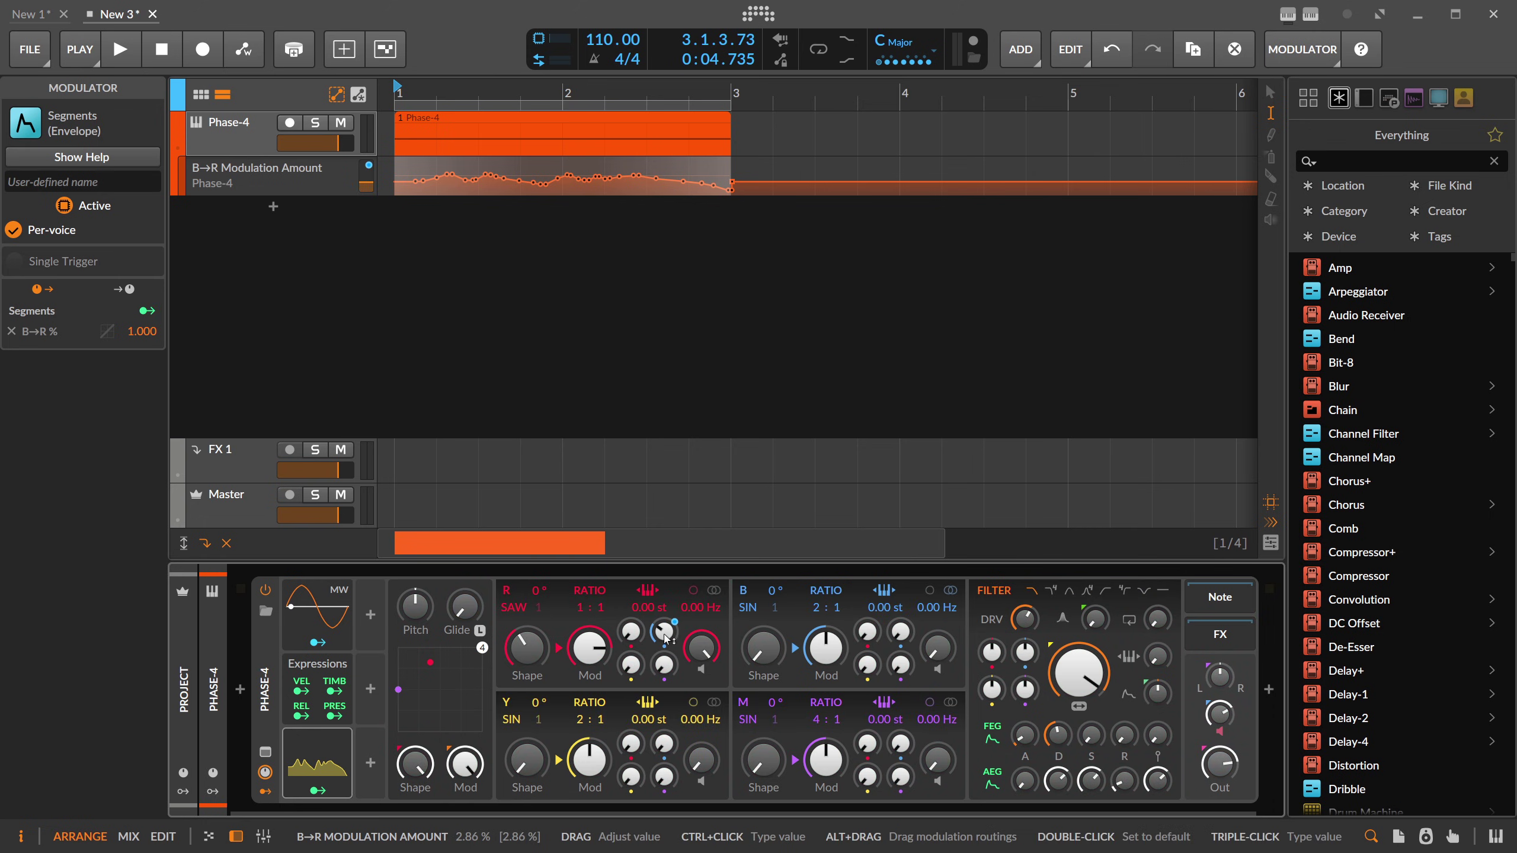
Step: Reset the B→R Modulation Amount and delete its automation lane from the Phase-4 track
{"action": "left_click", "coordinate": [664, 632]}
{"action": "left_click", "coordinate": [314, 181]}
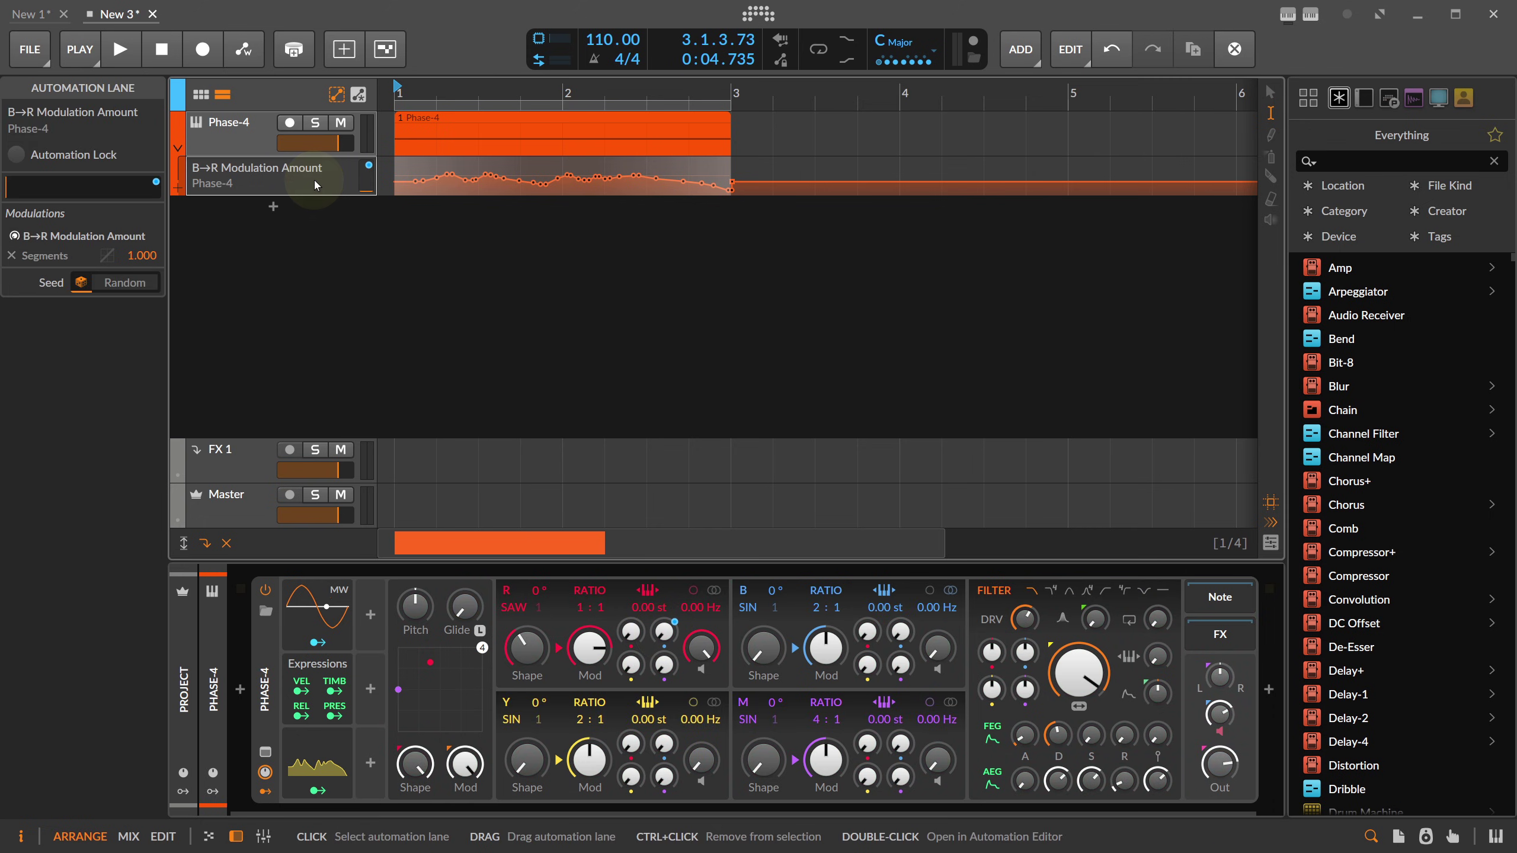
{"action": "key", "text": "Delete"}
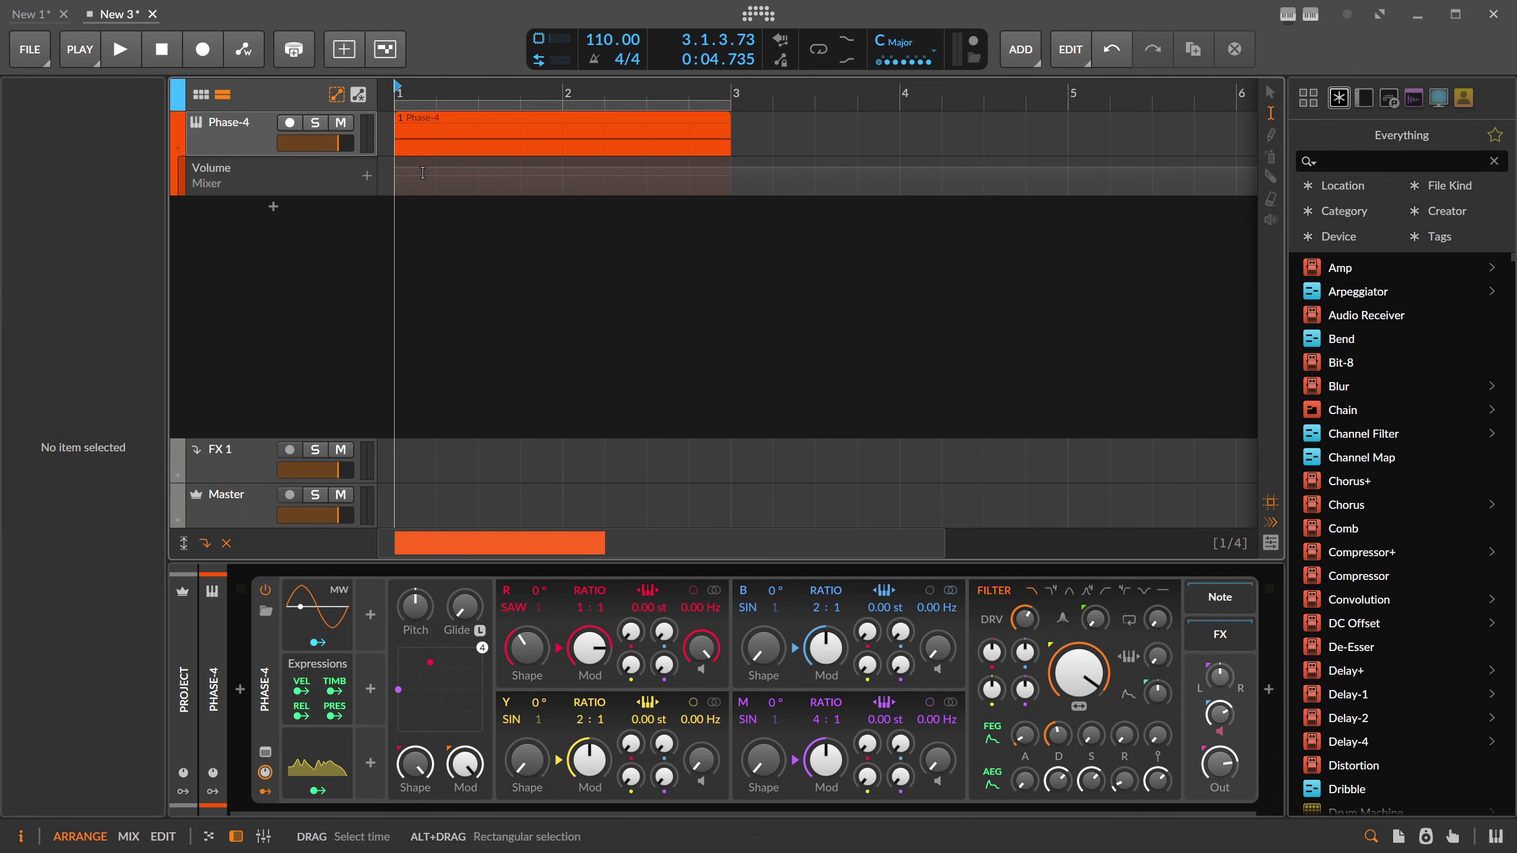
Step: Play the clip to hear the Segments modulation and review the modulator's timing and playback settings
{"action": "left_click", "coordinate": [456, 206]}
{"action": "key", "text": "space"}
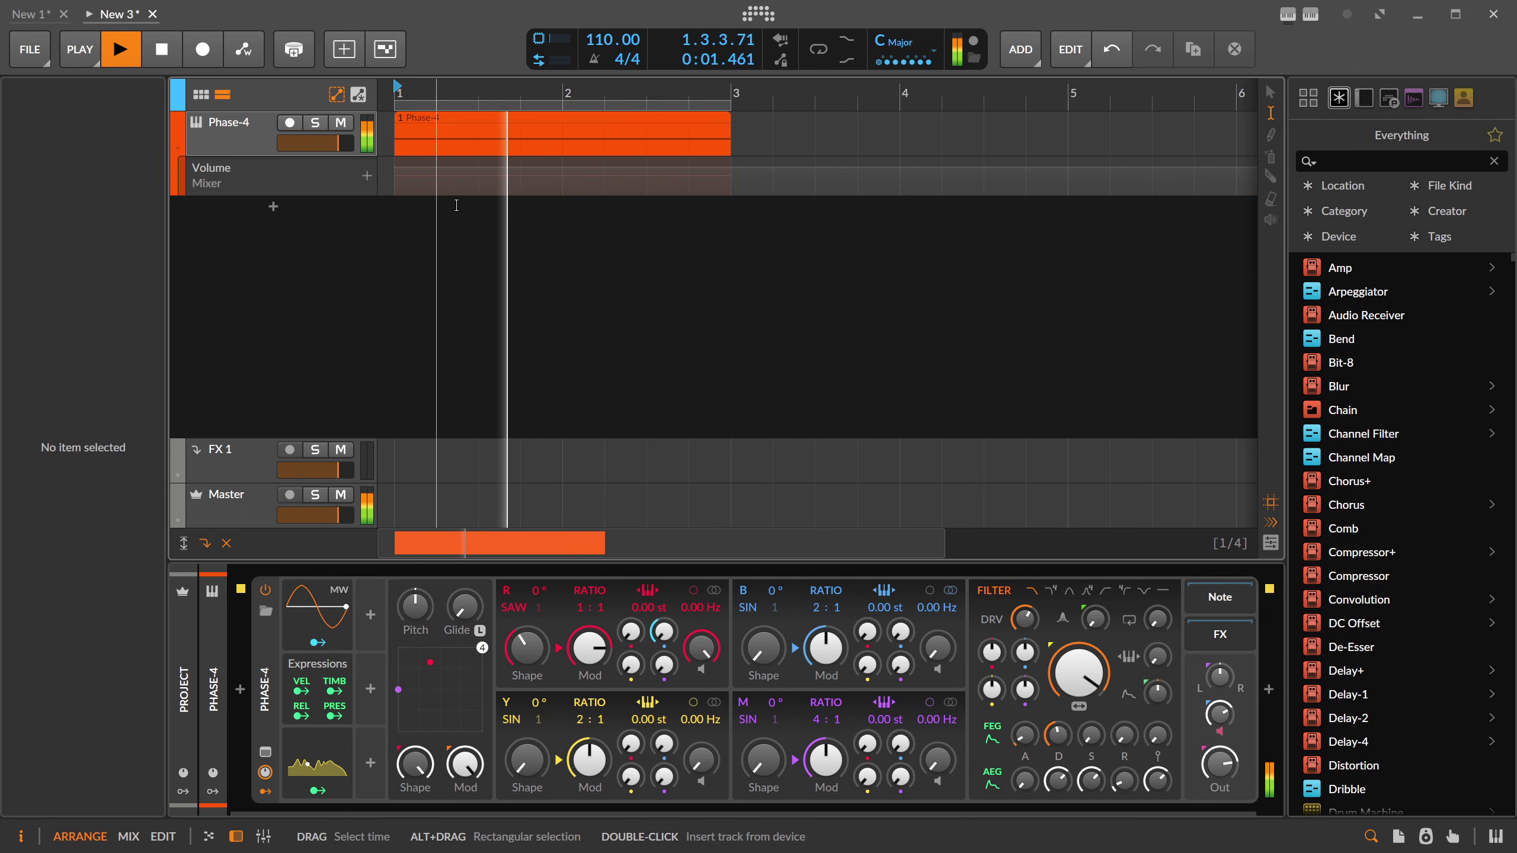
{"action": "key", "text": "space"}
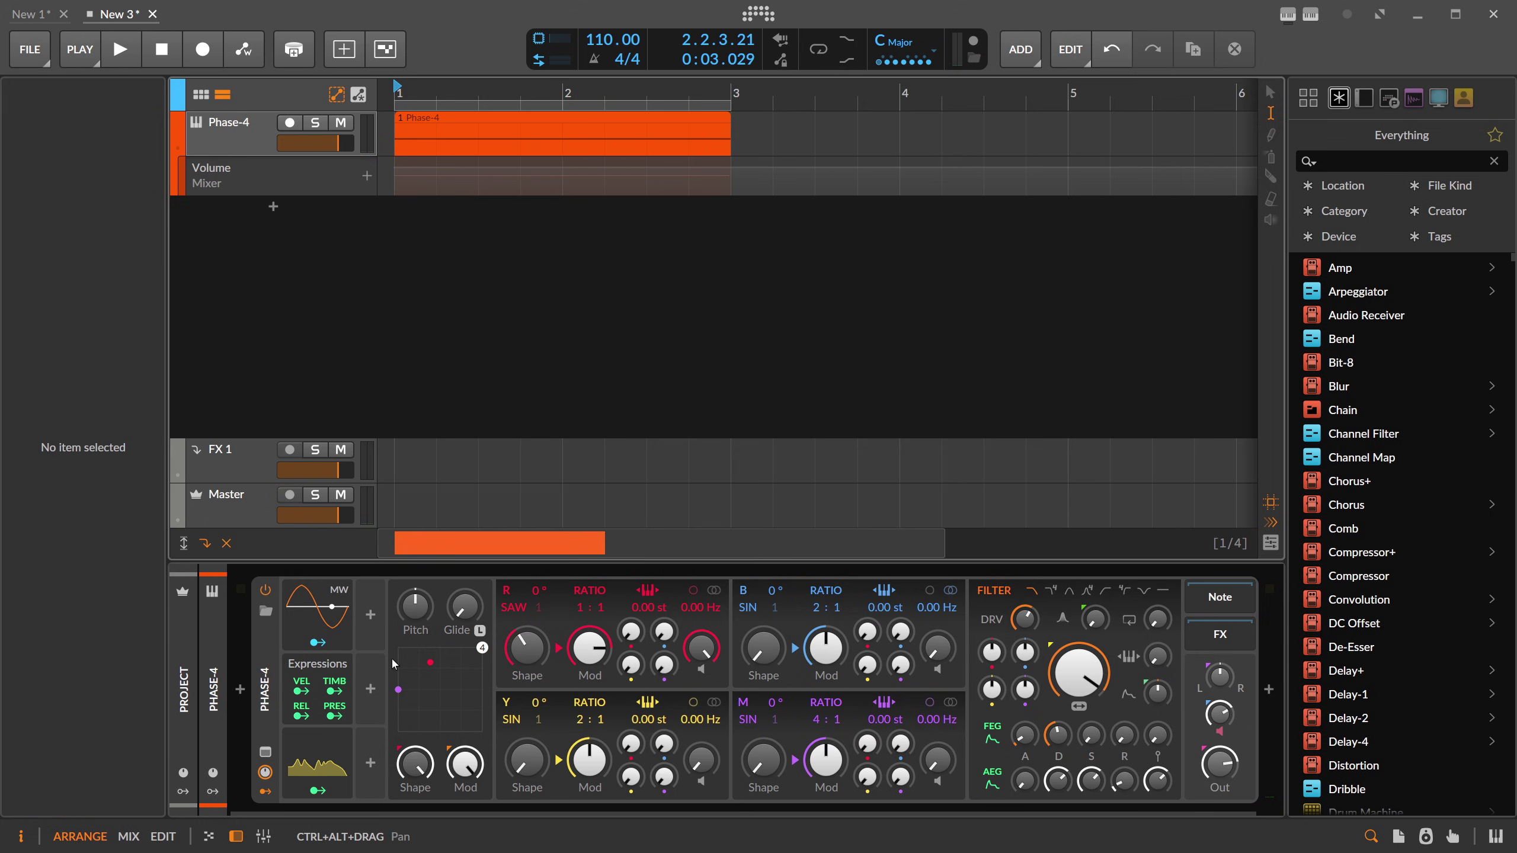
{"action": "left_click", "coordinate": [319, 744]}
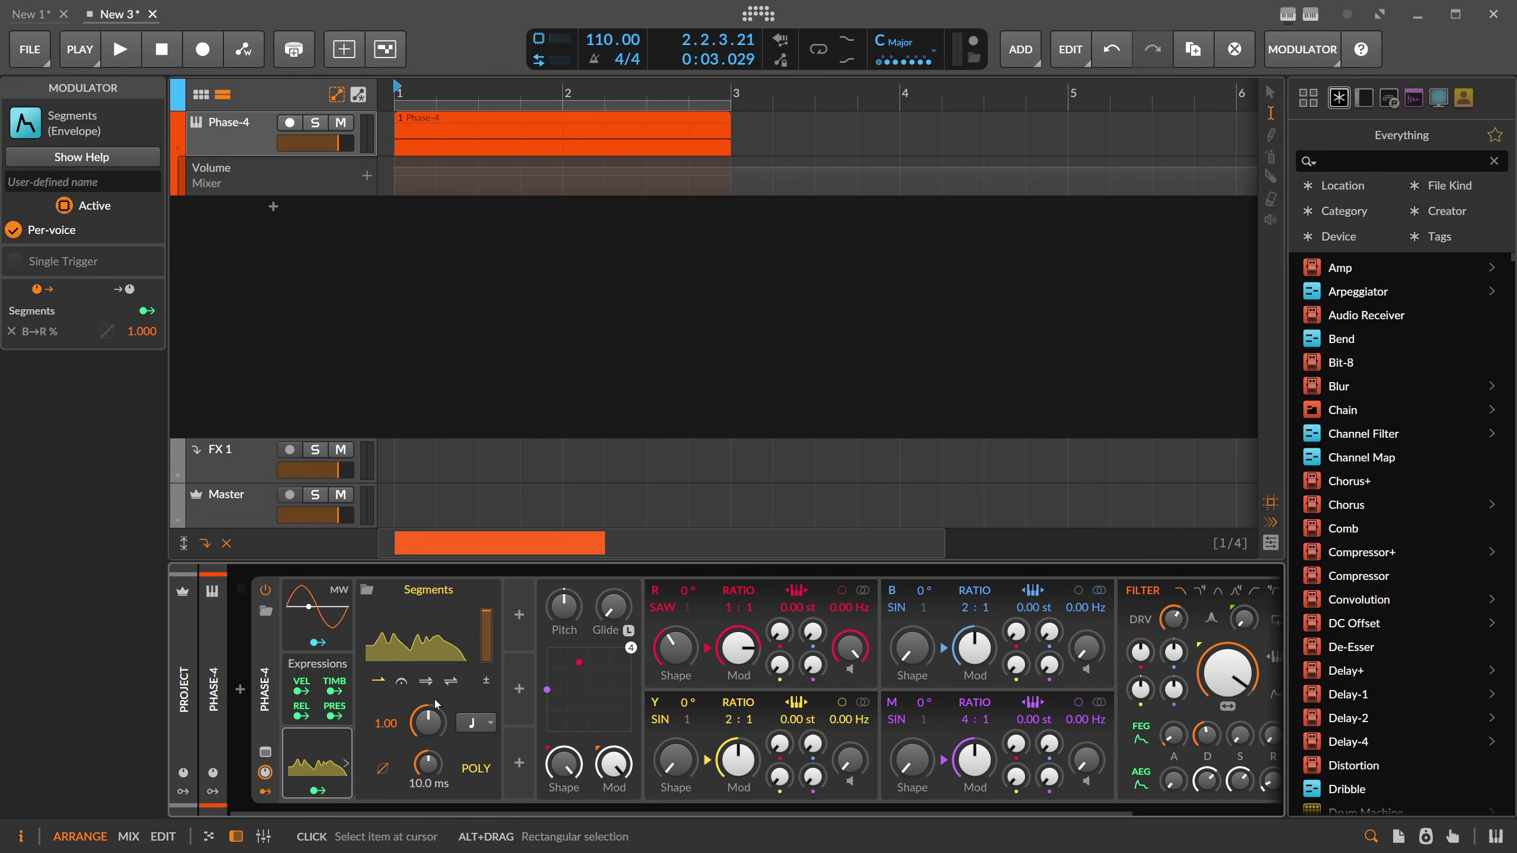
{"action": "left_click", "coordinate": [323, 747]}
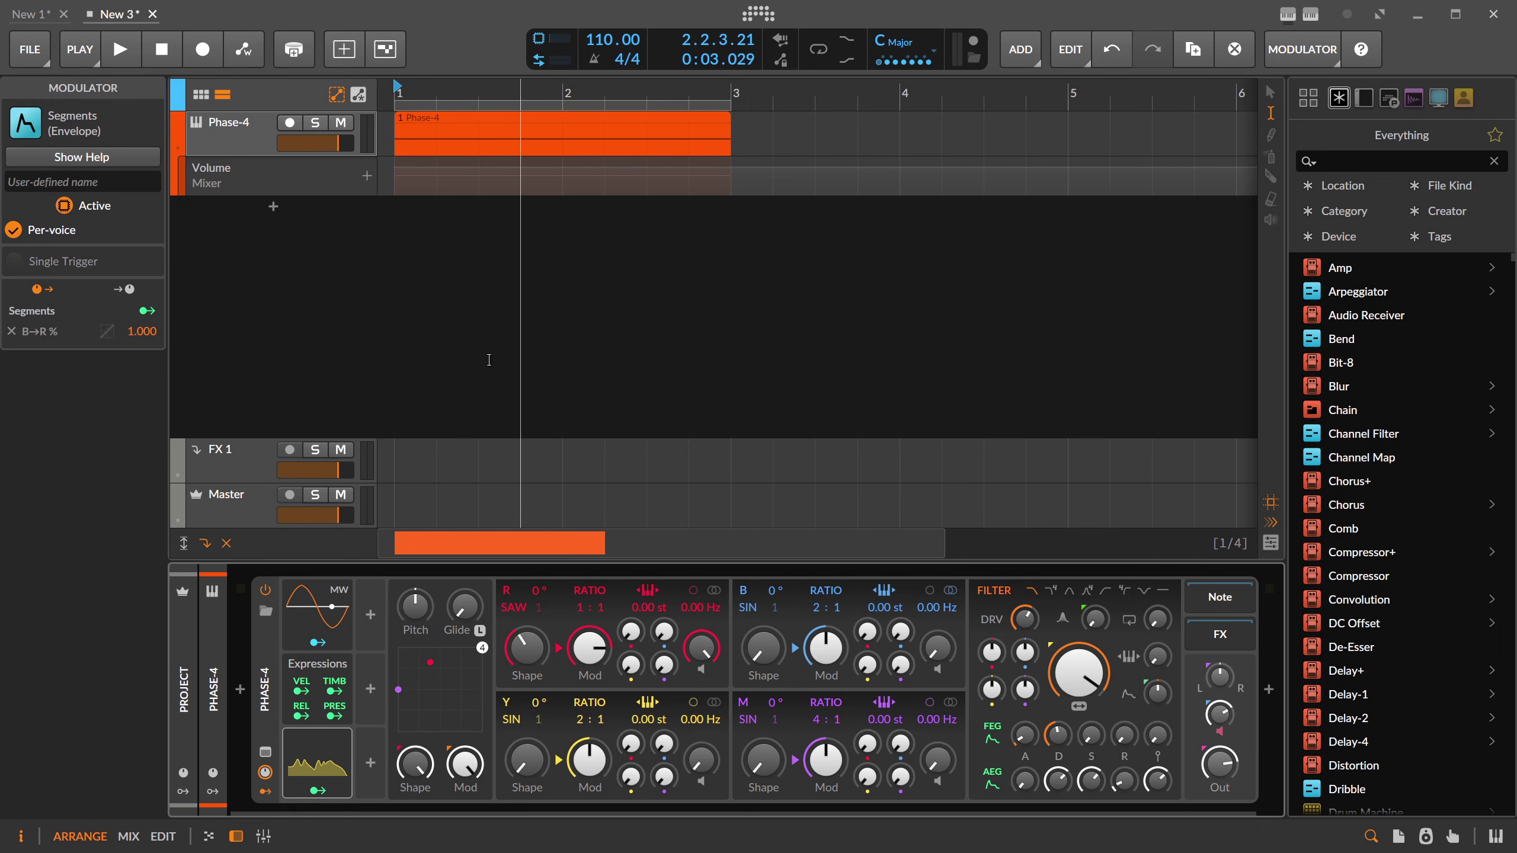
Step: Lower oscillator R's Shape amount while playing the clip
{"action": "left_click", "coordinate": [528, 648]}
{"action": "key", "text": "space"}
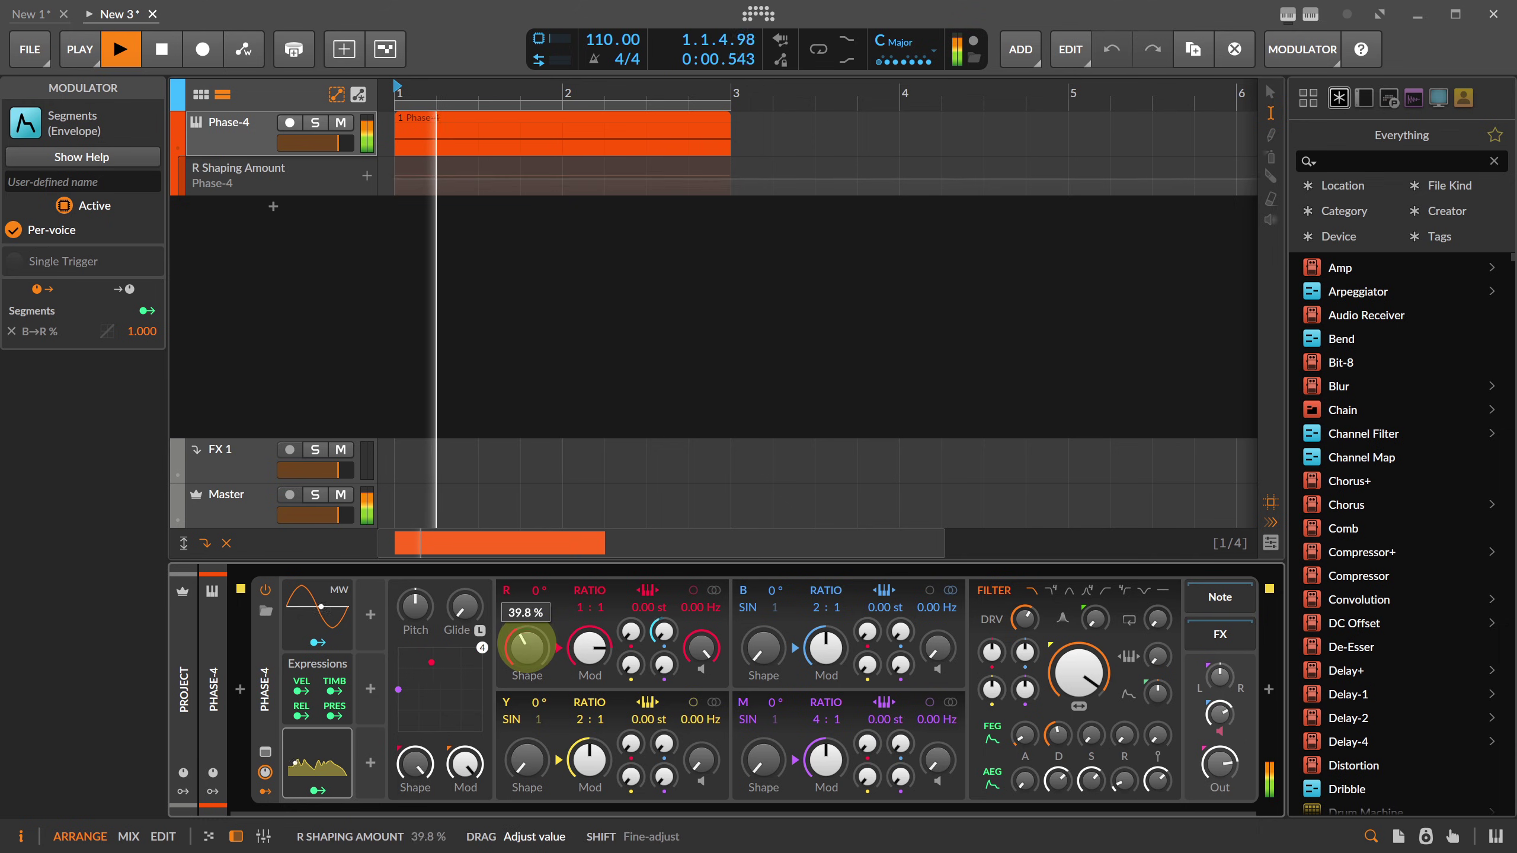
{"action": "key", "text": "space"}
Step: Set oscillator Y's modulation amount to 800 % and raise its feedback amount
{"action": "left_click_drag", "start_coordinate": [590, 760], "coordinate": [590, 701]}
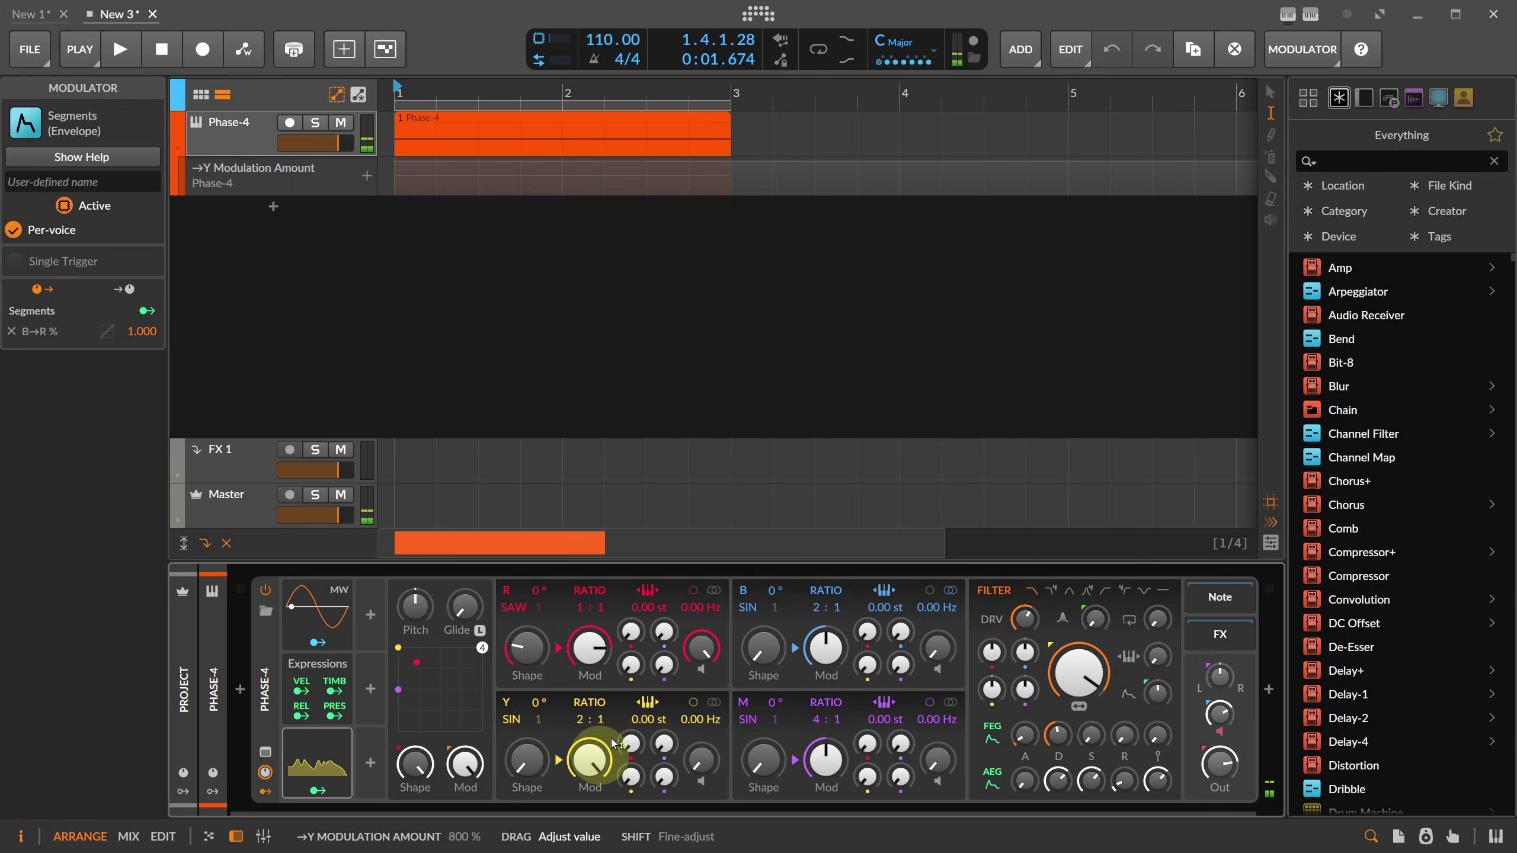
{"action": "left_click_drag", "start_coordinate": [630, 777], "coordinate": [631, 669]}
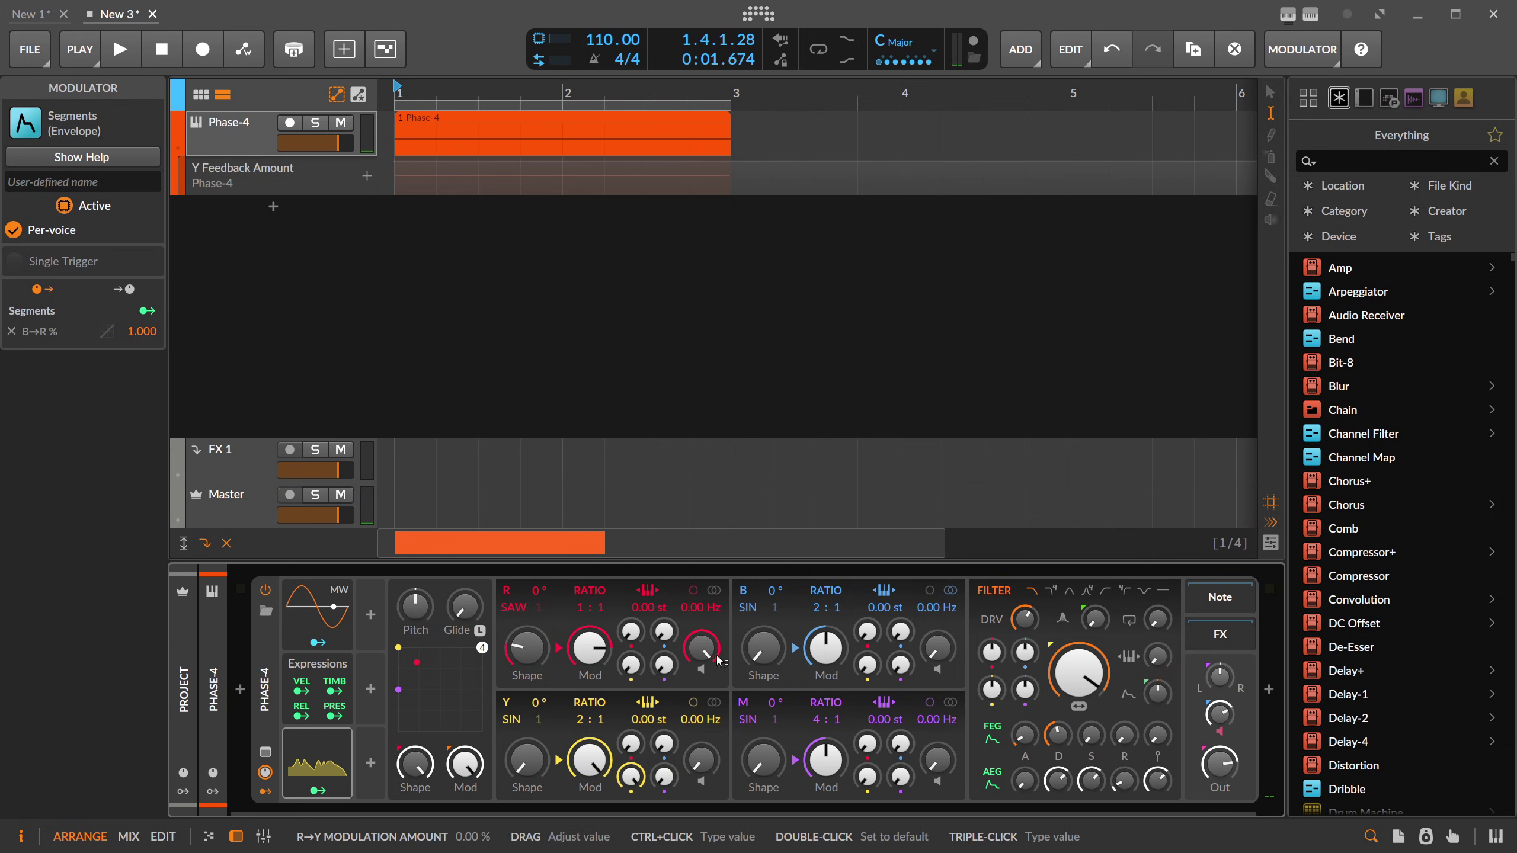
Step: Record Y→B Modulation Amount automation along the two-bar clip with automation writing enabled
{"action": "left_click", "coordinate": [866, 664]}
{"action": "key", "text": "space"}
{"action": "left_click_drag", "start_coordinate": [866, 664], "coordinate": [871, 675]}
{"action": "key", "text": "space"}
{"action": "key", "text": "space"}
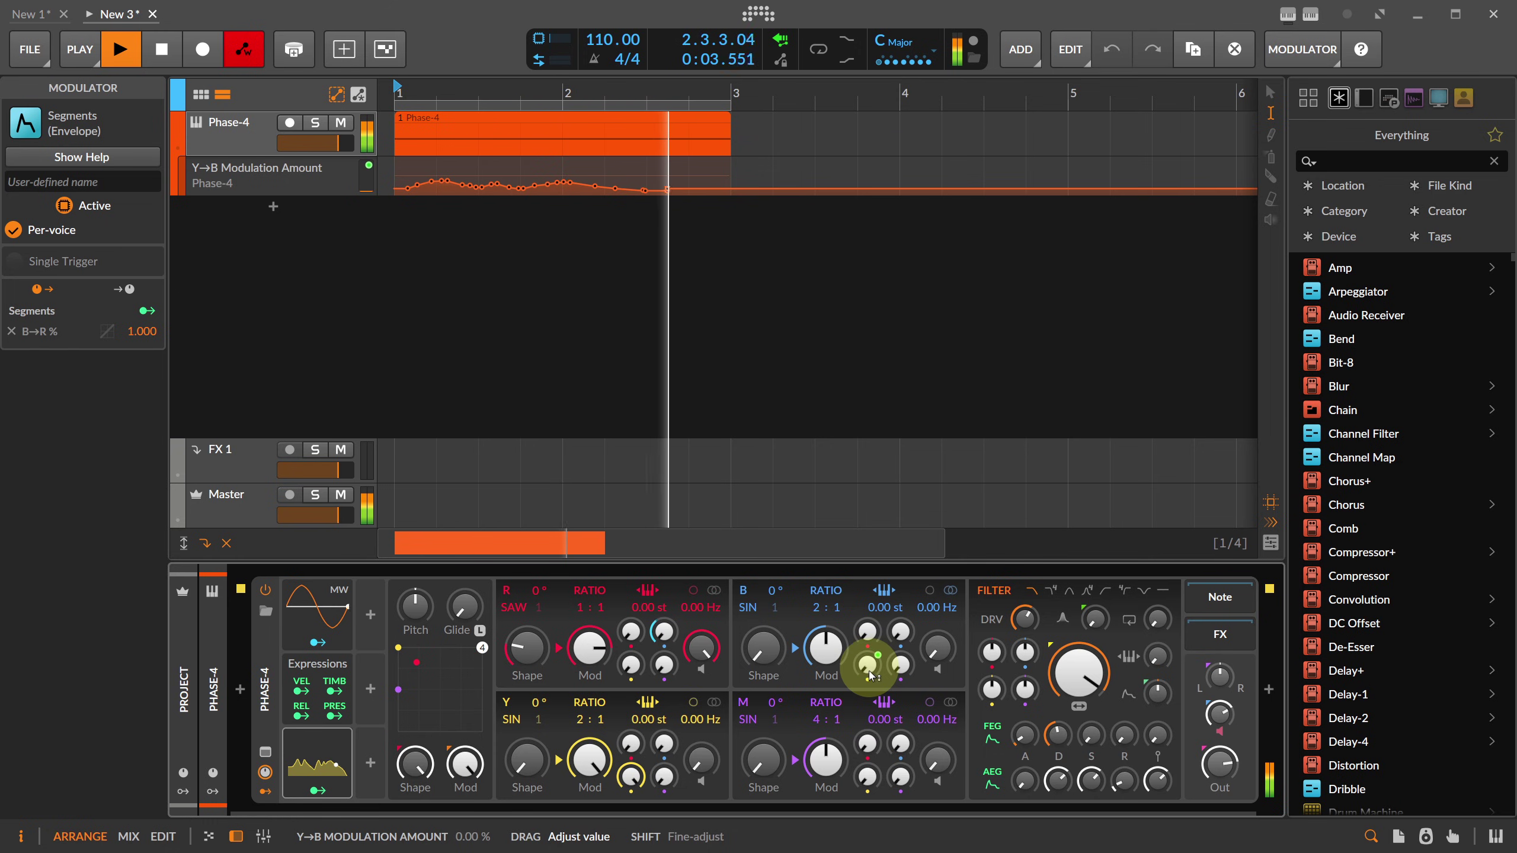
{"action": "key", "text": "space"}
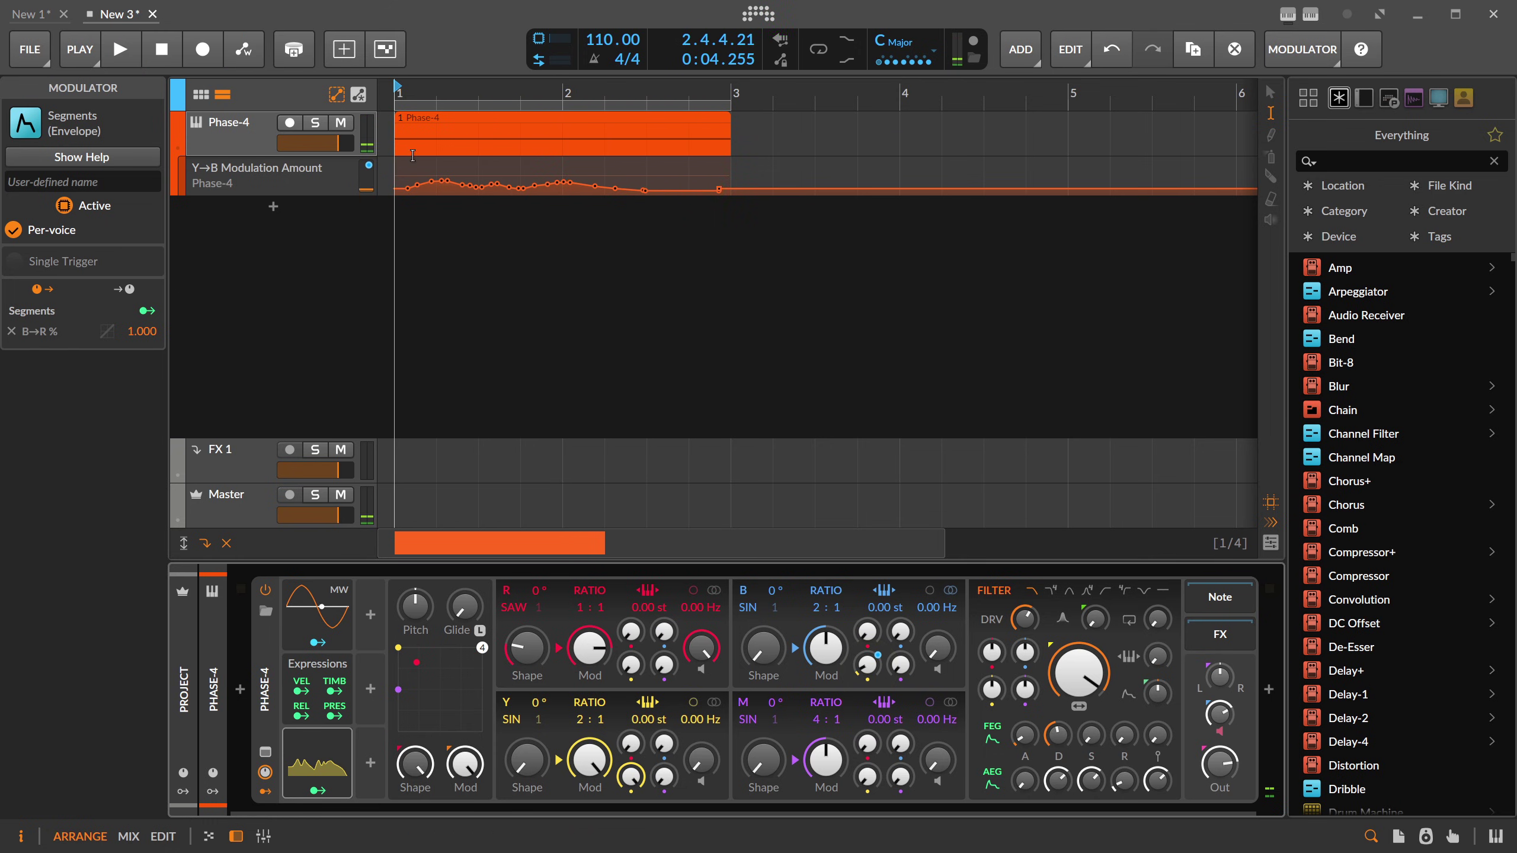
Step: Turn the Y→B automation in bars 1 and 2 into a second Segments modulator and map it to Y→B Modulation Amount
{"action": "left_click_drag", "start_coordinate": [400, 176], "coordinate": [738, 176]}
{"action": "left_click_drag", "start_coordinate": [552, 163], "coordinate": [381, 598]}
{"action": "left_click", "coordinate": [389, 641]}
{"action": "left_click_drag", "start_coordinate": [909, 680], "coordinate": [908, 666]}
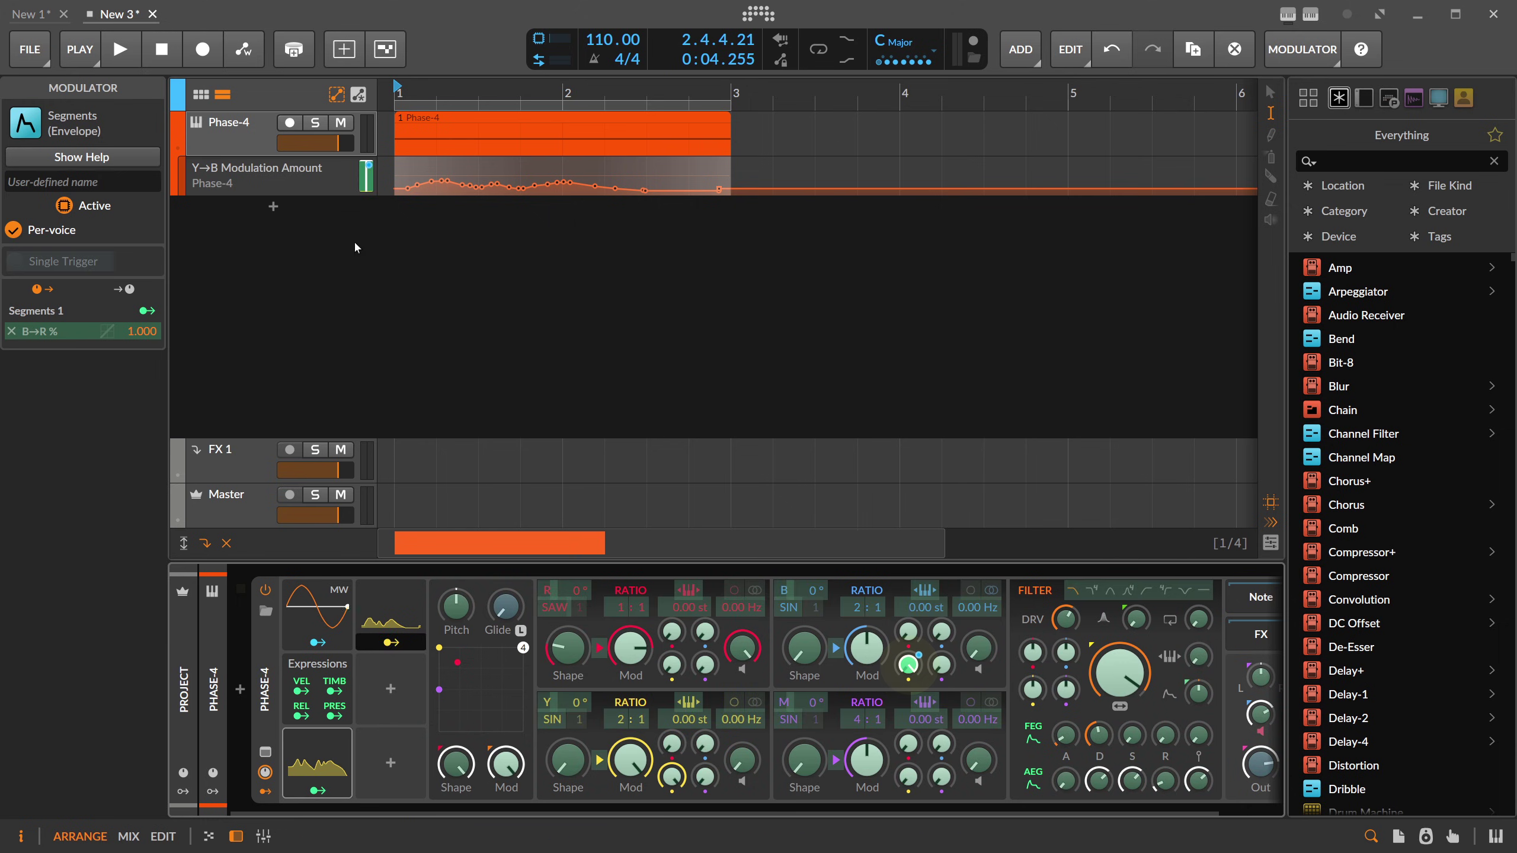
Step: Delete the Y→B automation lane and record R Shaping Amount automation along the two-bar clip
{"action": "left_click", "coordinate": [310, 181]}
{"action": "key", "text": "Delete"}
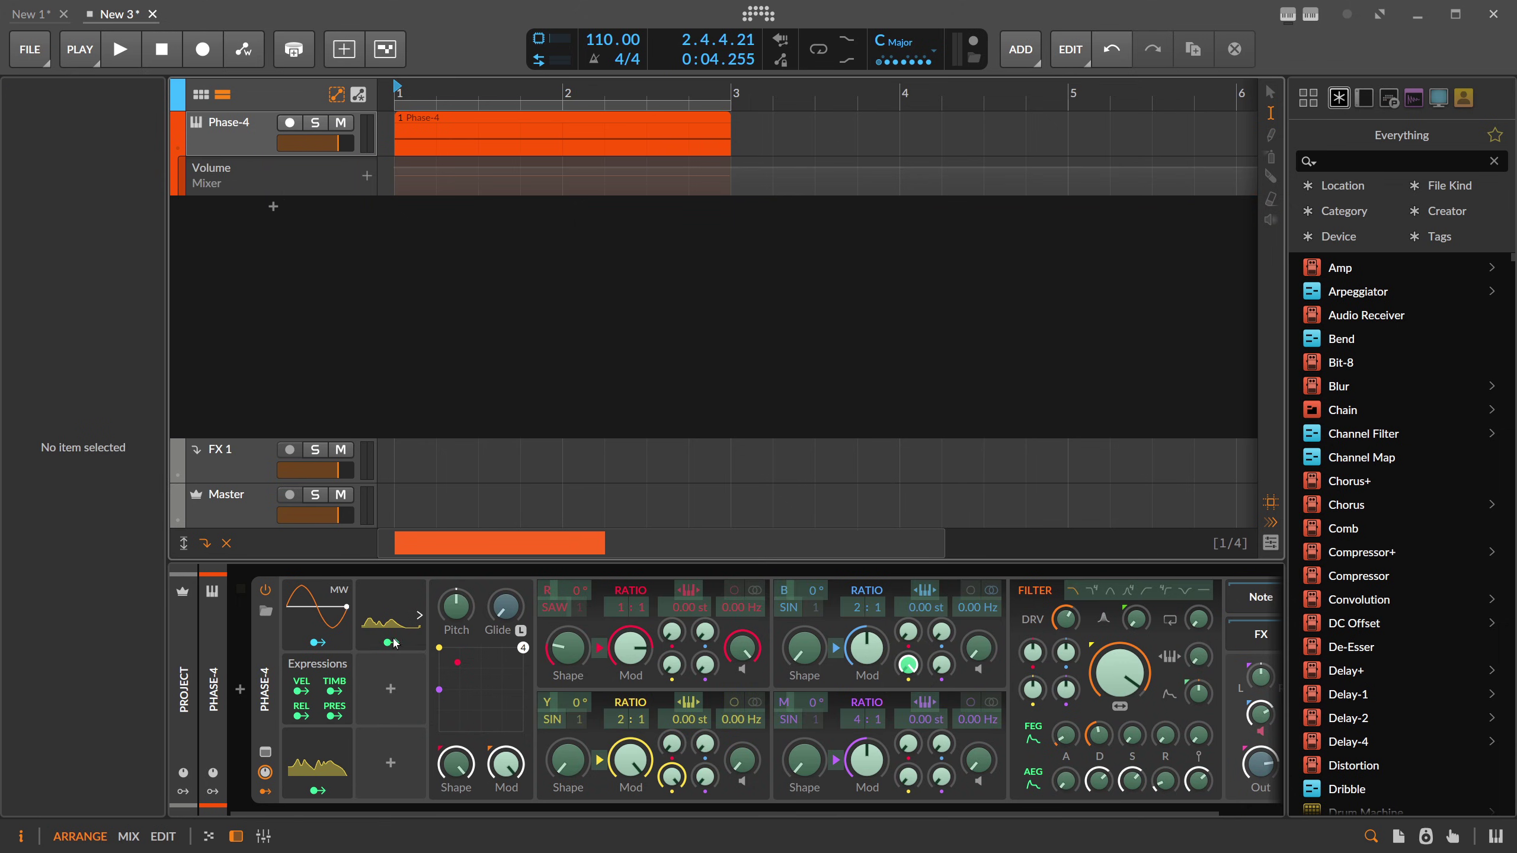
{"action": "mouse_move", "coordinate": [572, 645]}
{"action": "left_mouse_down"}
{"action": "mouse_move", "coordinate": [572, 621]}
{"action": "mouse_move", "coordinate": [574, 658]}
{"action": "left_mouse_up"}
{"action": "key", "text": "w"}
{"action": "key", "text": "space"}
{"action": "key", "text": "space"}
{"action": "key", "text": "a"}
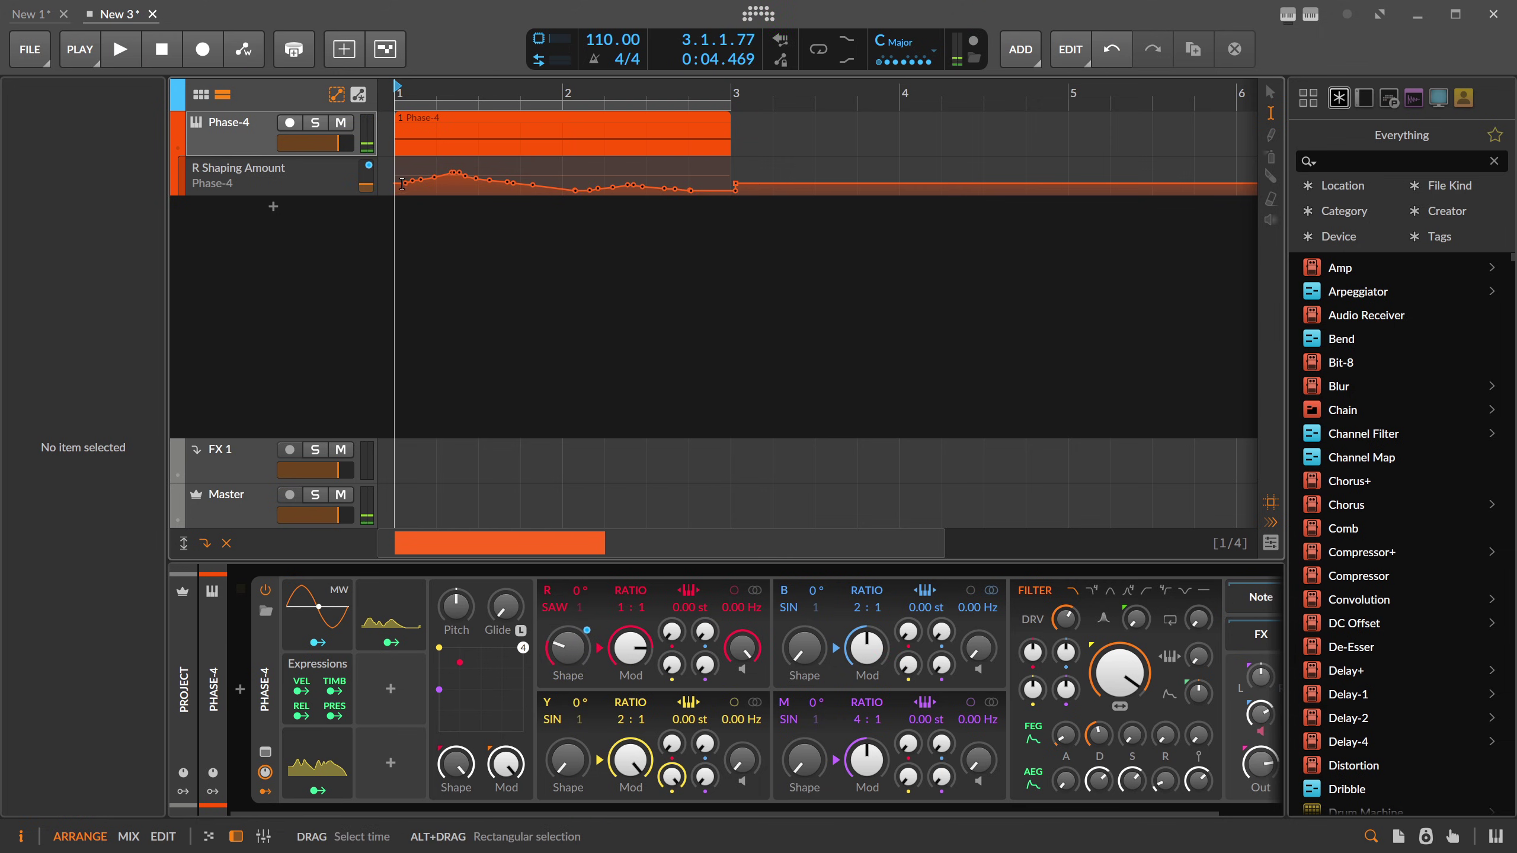
Step: Turn the R Shaping automation in bars 1 and 2 into a third Segments modulator mapped to R Shape, and delete the lane
{"action": "left_click_drag", "start_coordinate": [402, 185], "coordinate": [747, 189]}
{"action": "left_click_drag", "start_coordinate": [536, 179], "coordinate": [392, 700]}
{"action": "left_click", "coordinate": [391, 716]}
{"action": "left_click_drag", "start_coordinate": [568, 657], "coordinate": [568, 655]}
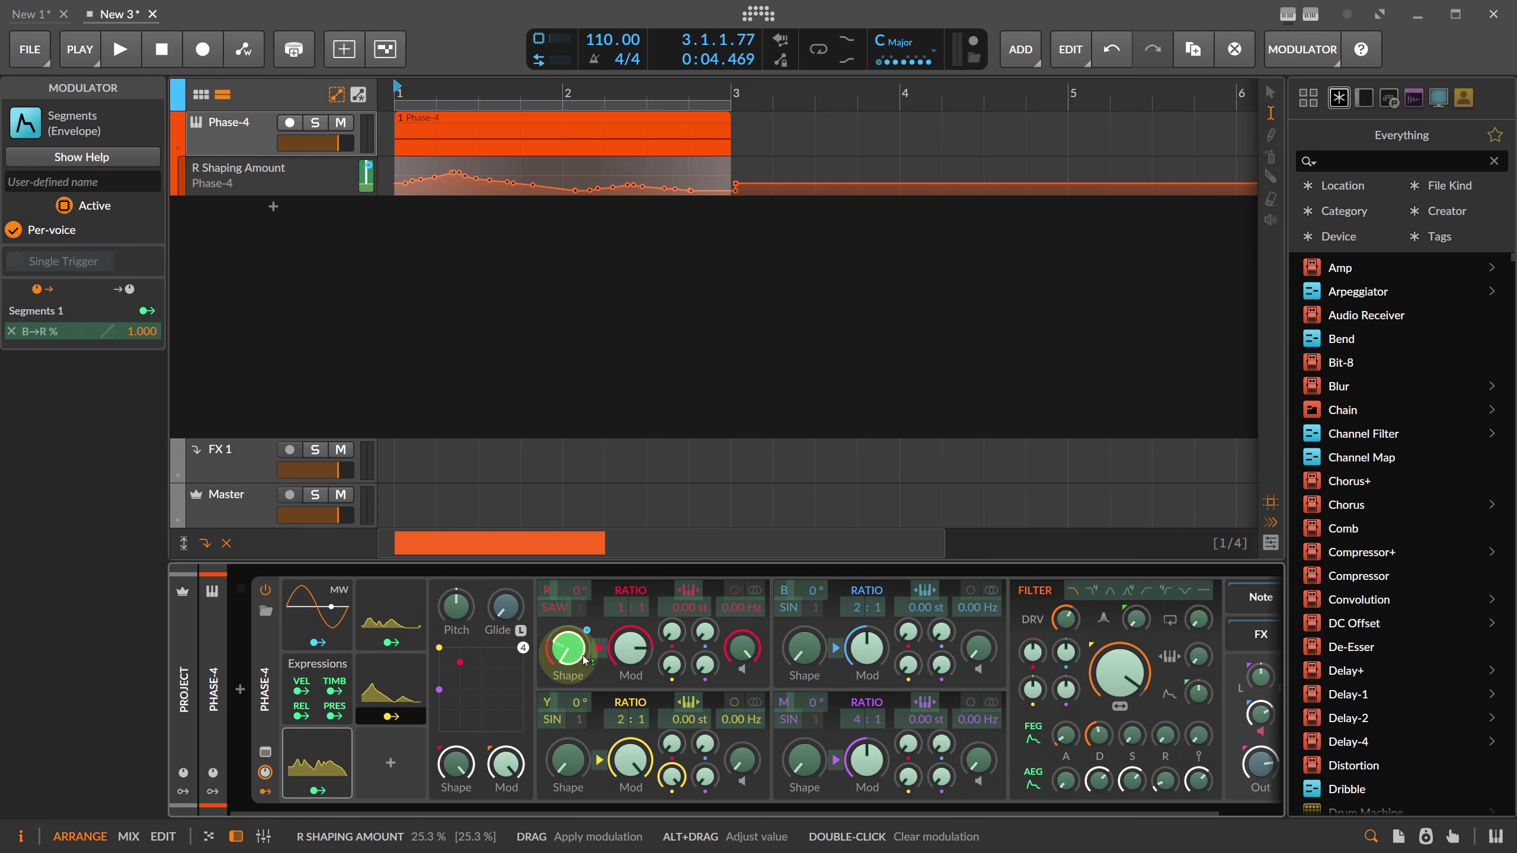
{"action": "left_click", "coordinate": [301, 191]}
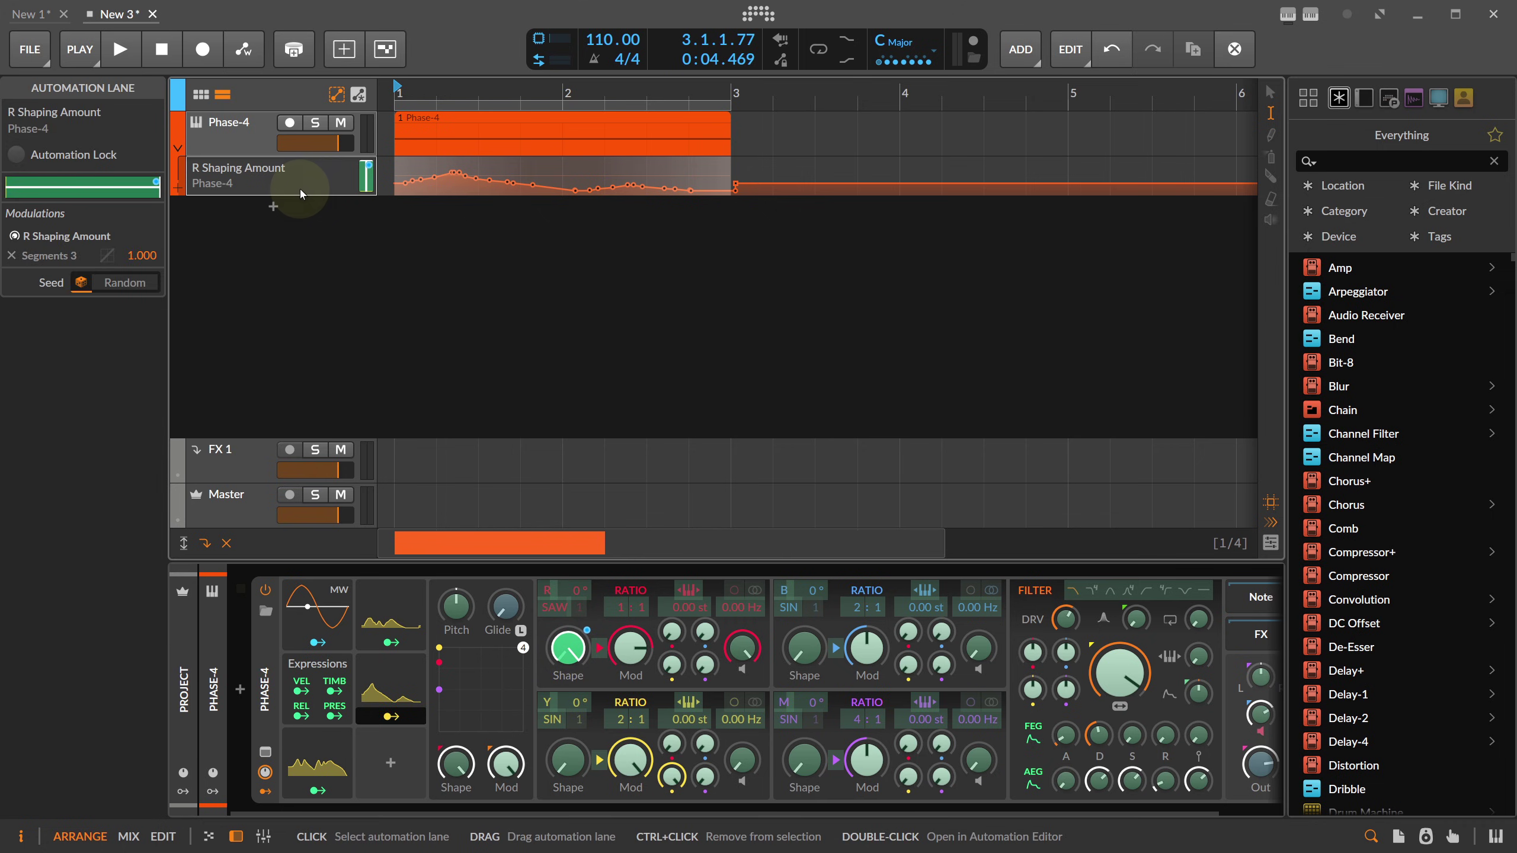
{"action": "key", "text": "Delete"}
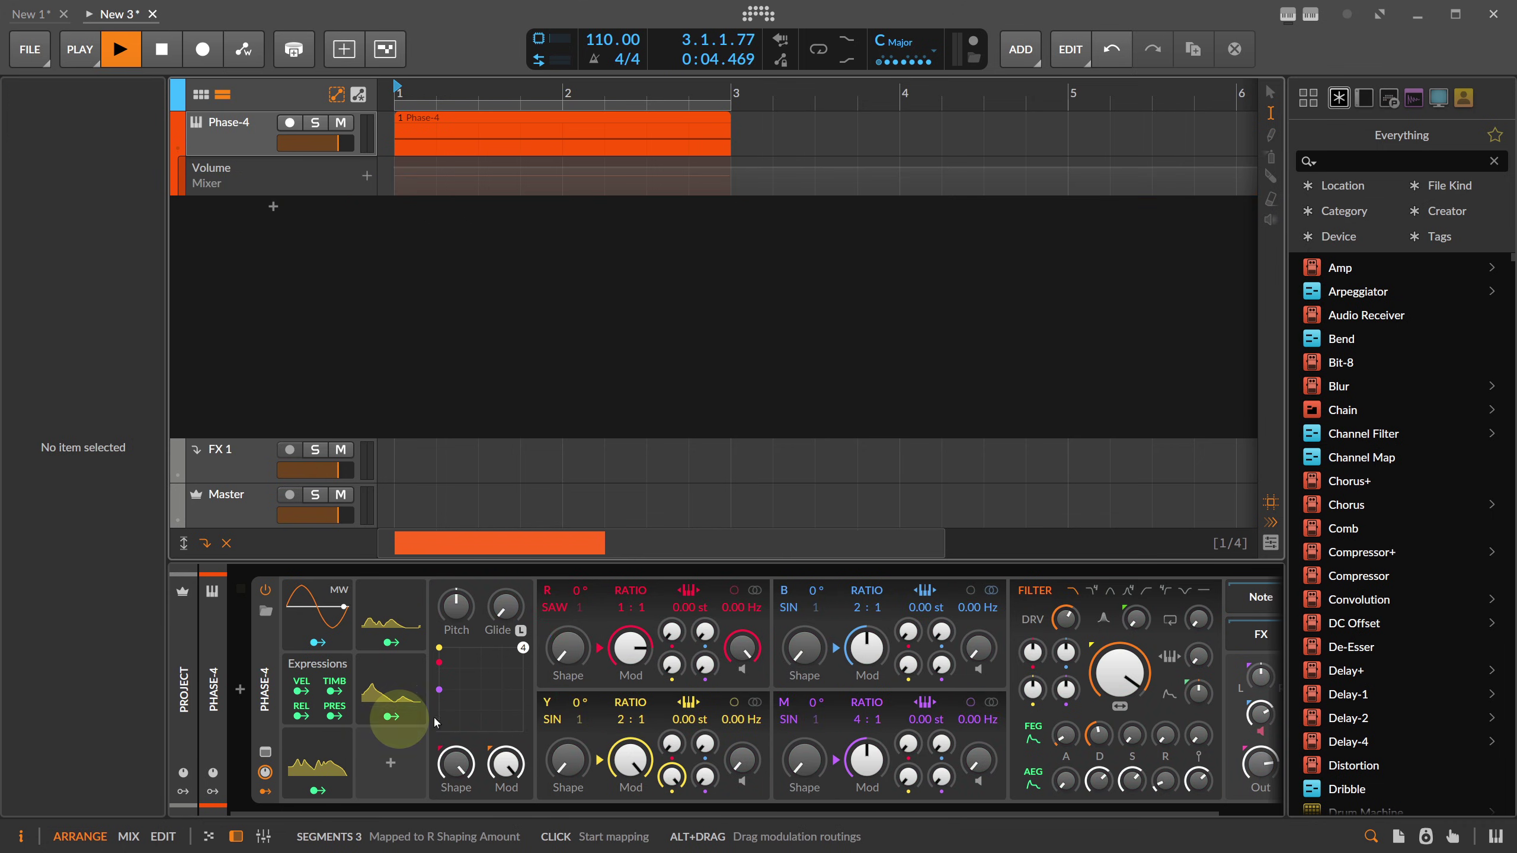
Step: Play the clip and try out oscillator B's Shape amount during playback
{"action": "key", "text": "space"}
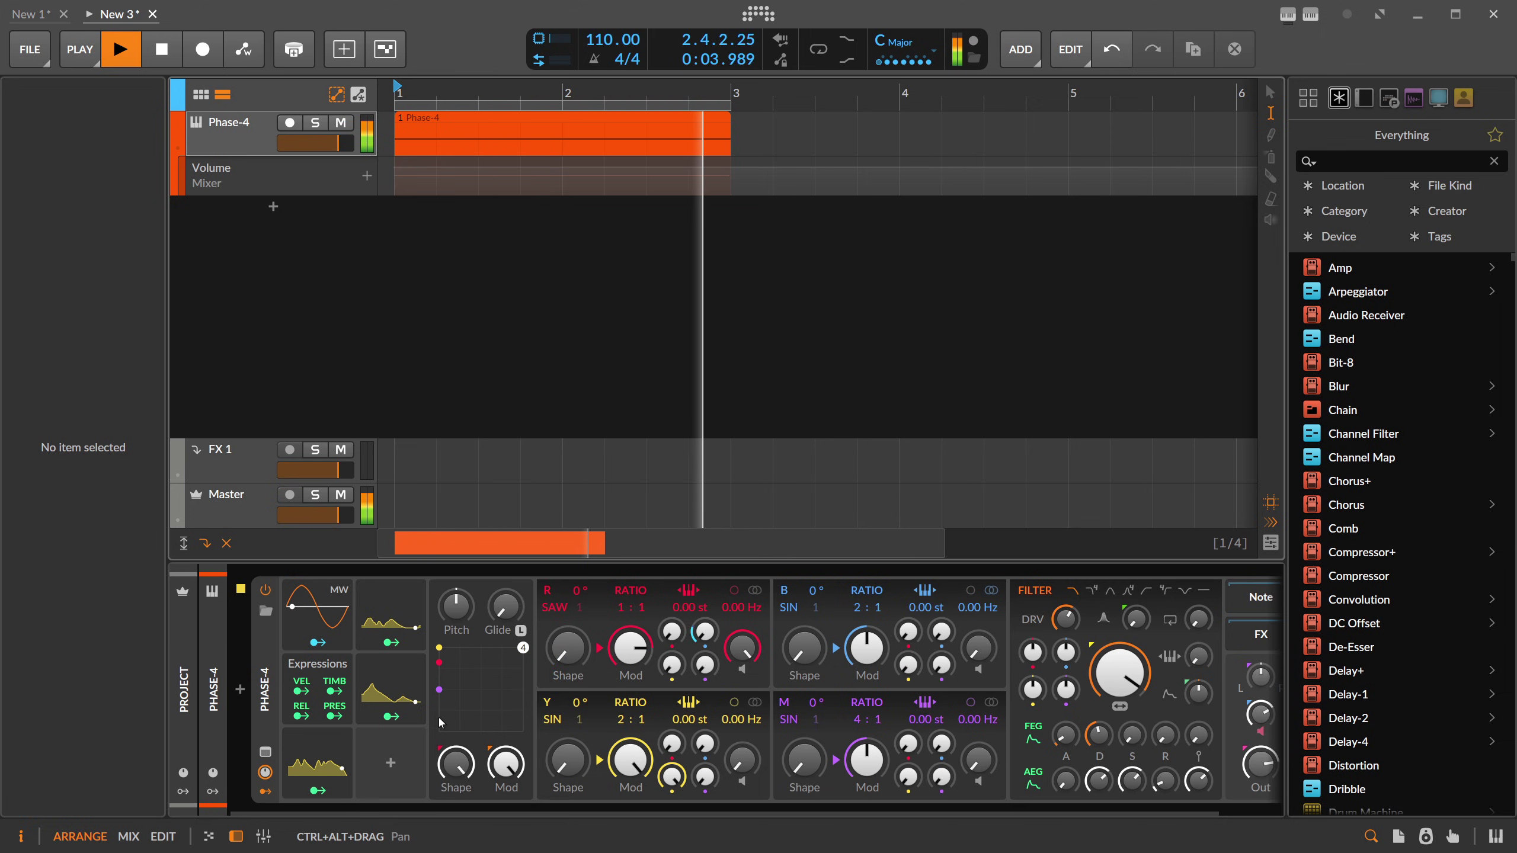
{"action": "key", "text": "space"}
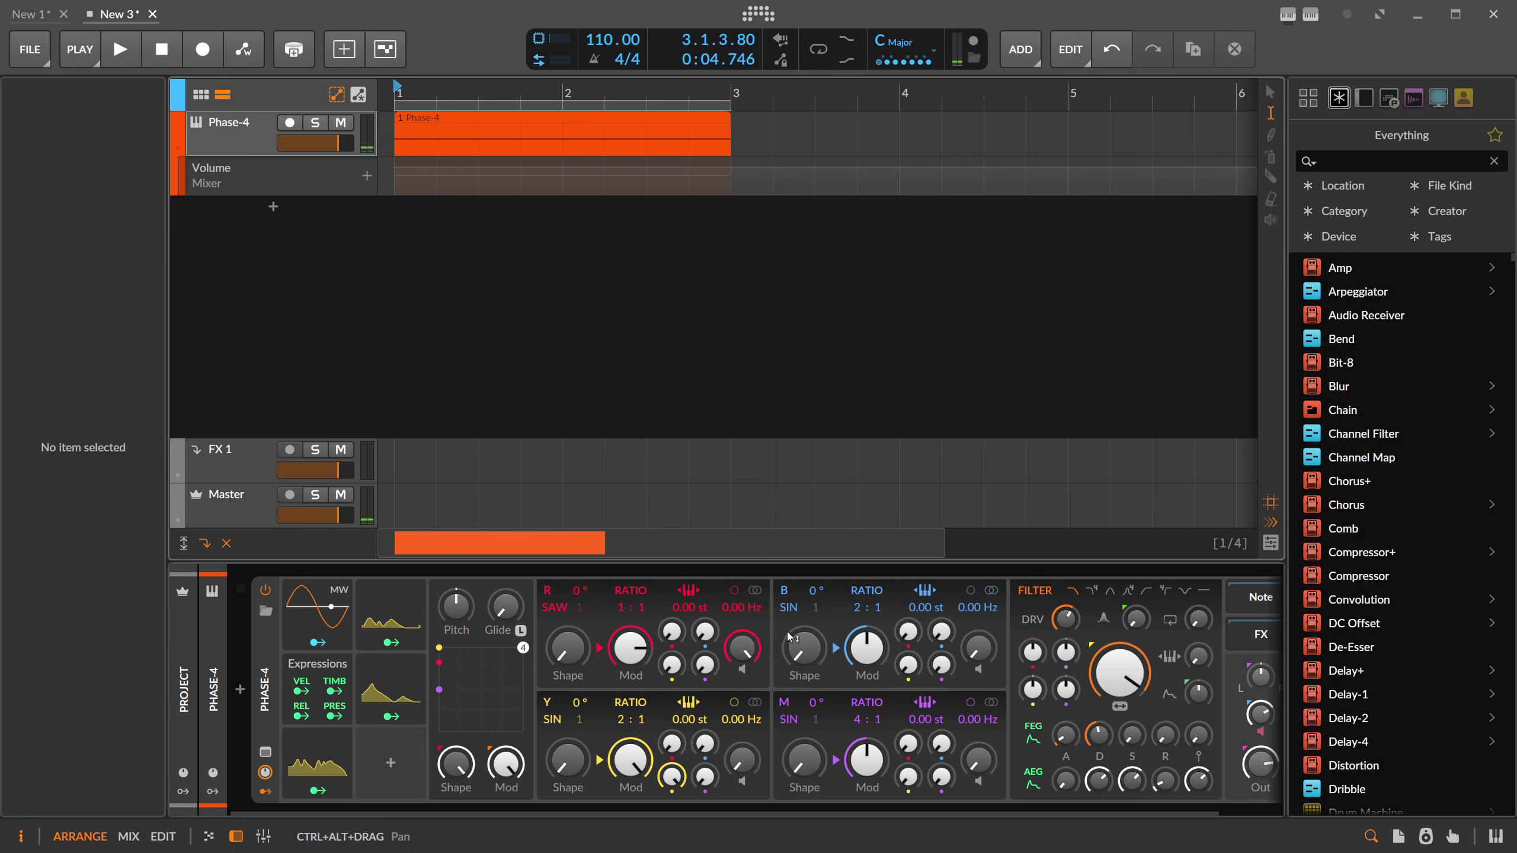
{"action": "key", "text": "space"}
{"action": "left_click_drag", "start_coordinate": [804, 649], "coordinate": [806, 685]}
{"action": "key", "text": "space"}
Step: Record B Shaping Amount automation along the two-bar clip with automation writing enabled
{"action": "key", "text": "w"}
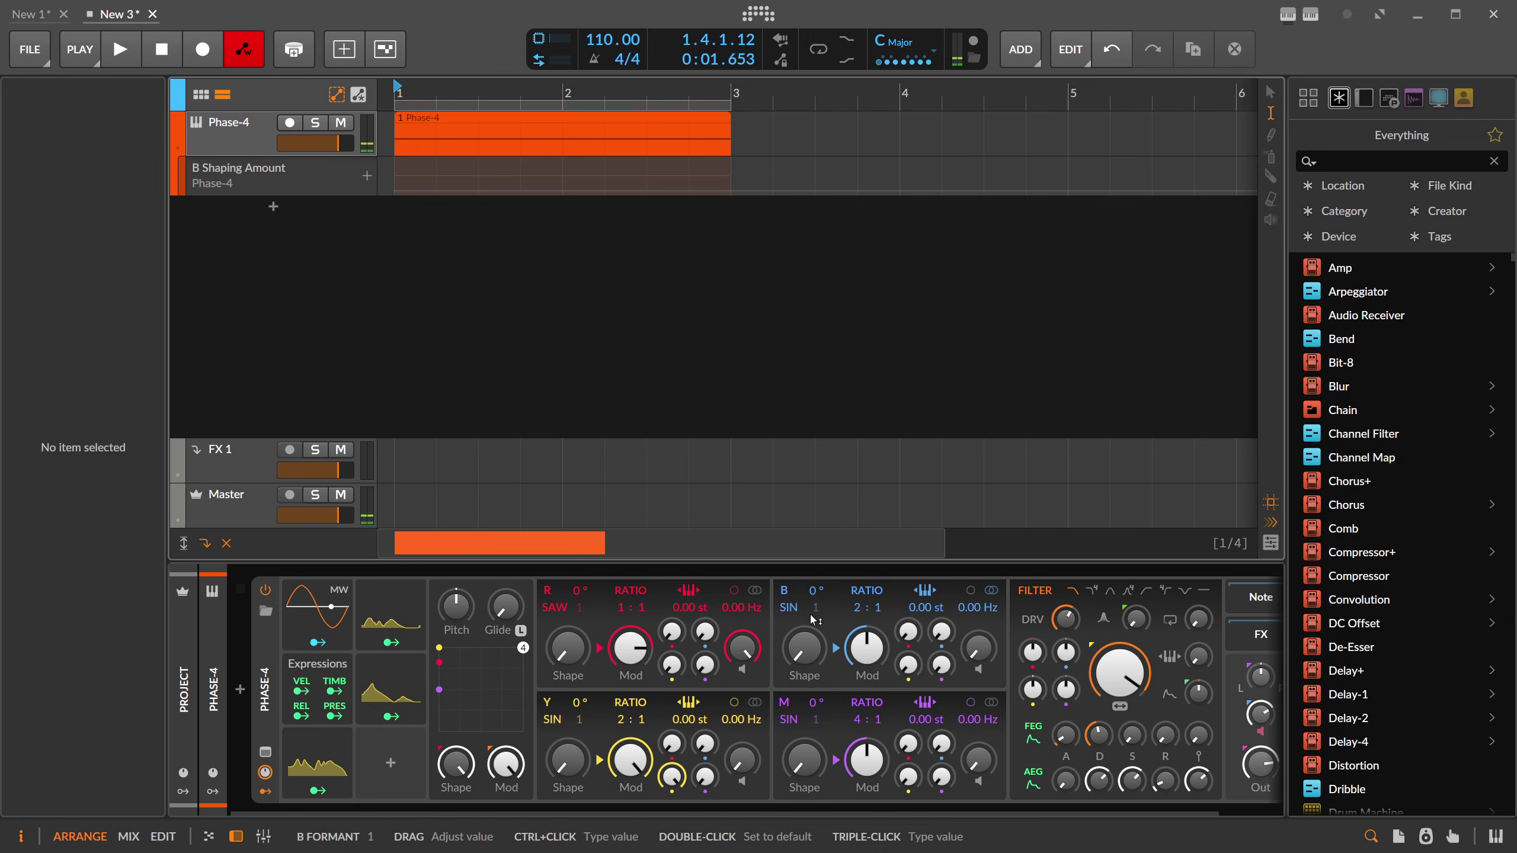
{"action": "key", "text": "space"}
{"action": "left_click_drag", "start_coordinate": [804, 649], "coordinate": [803, 669]}
{"action": "key", "text": "space"}
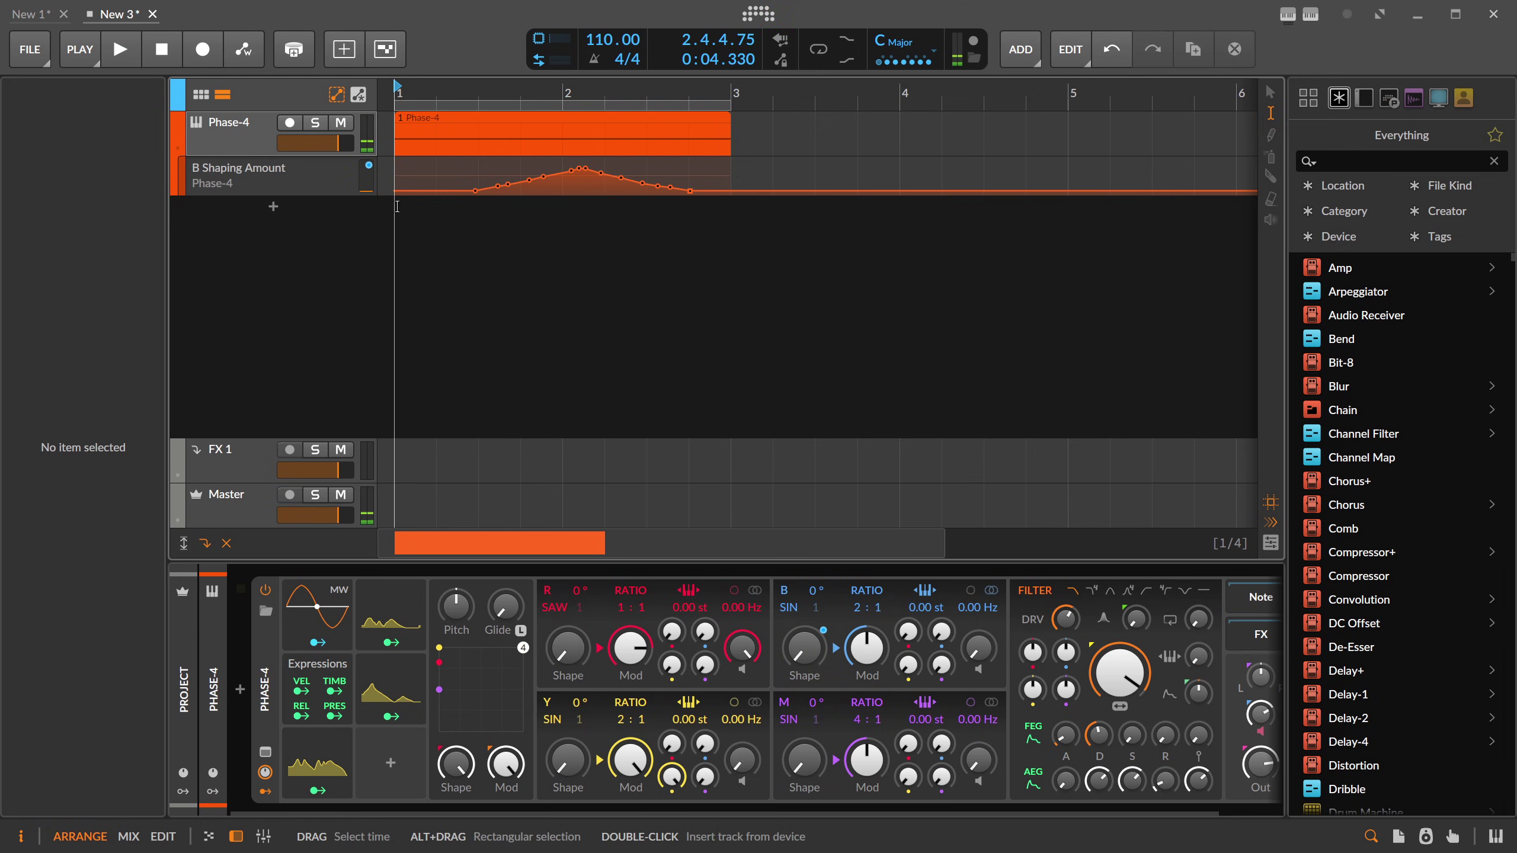
Step: Turn the B Shaping automation in bars 1 and 2 into a fourth Segments modulator mapped to B Shape, and delete the lane
{"action": "left_click_drag", "start_coordinate": [395, 174], "coordinate": [394, 764]}
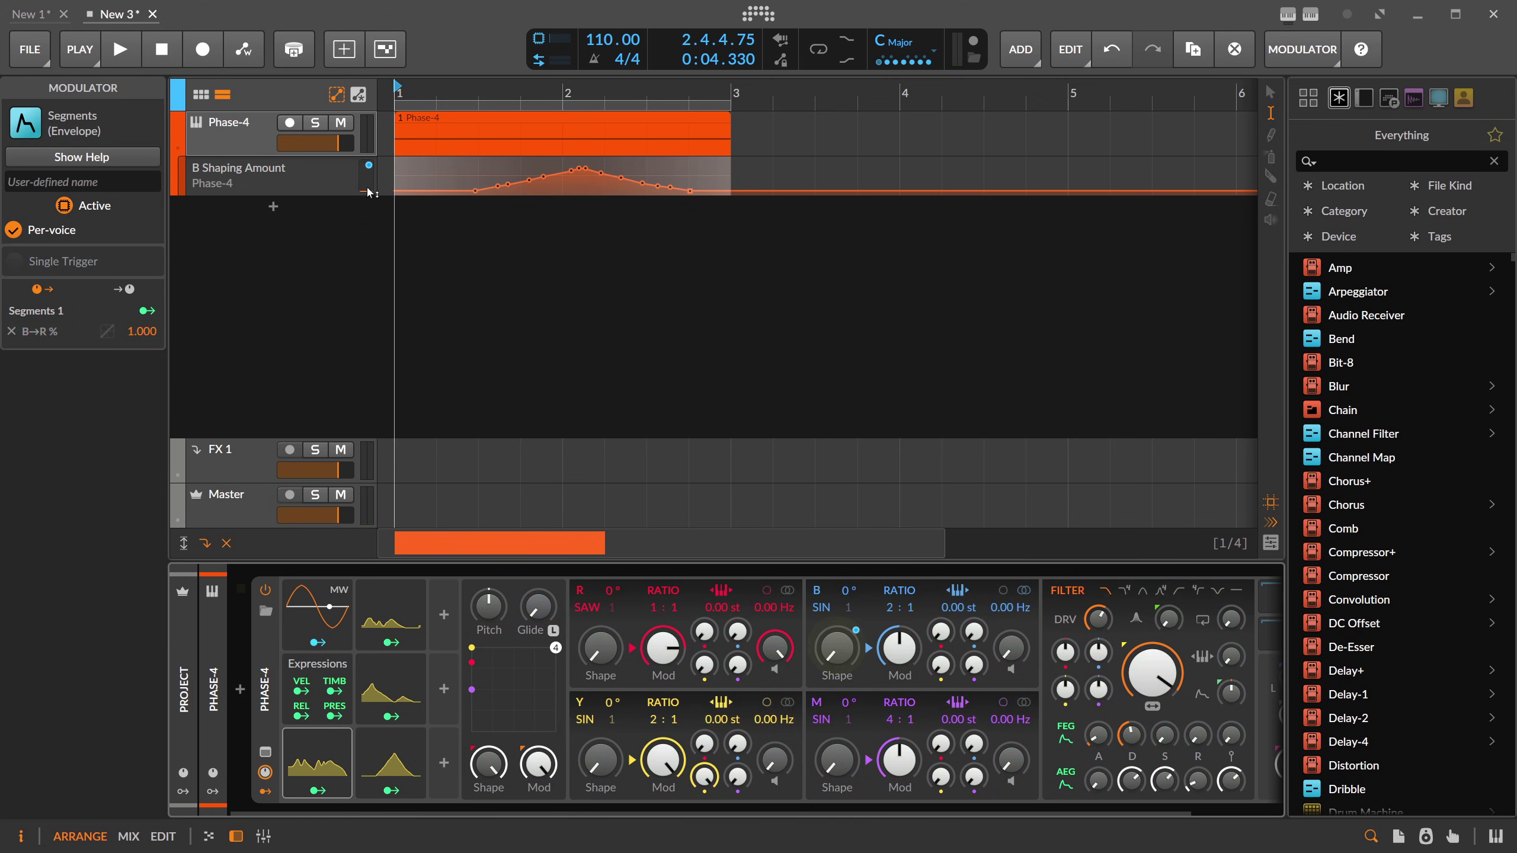
{"action": "left_click", "coordinate": [299, 171]}
{"action": "key", "text": "Delete"}
Step: Play the clip with the new modulators and slightly raise the filter's Drive
{"action": "key", "text": "space"}
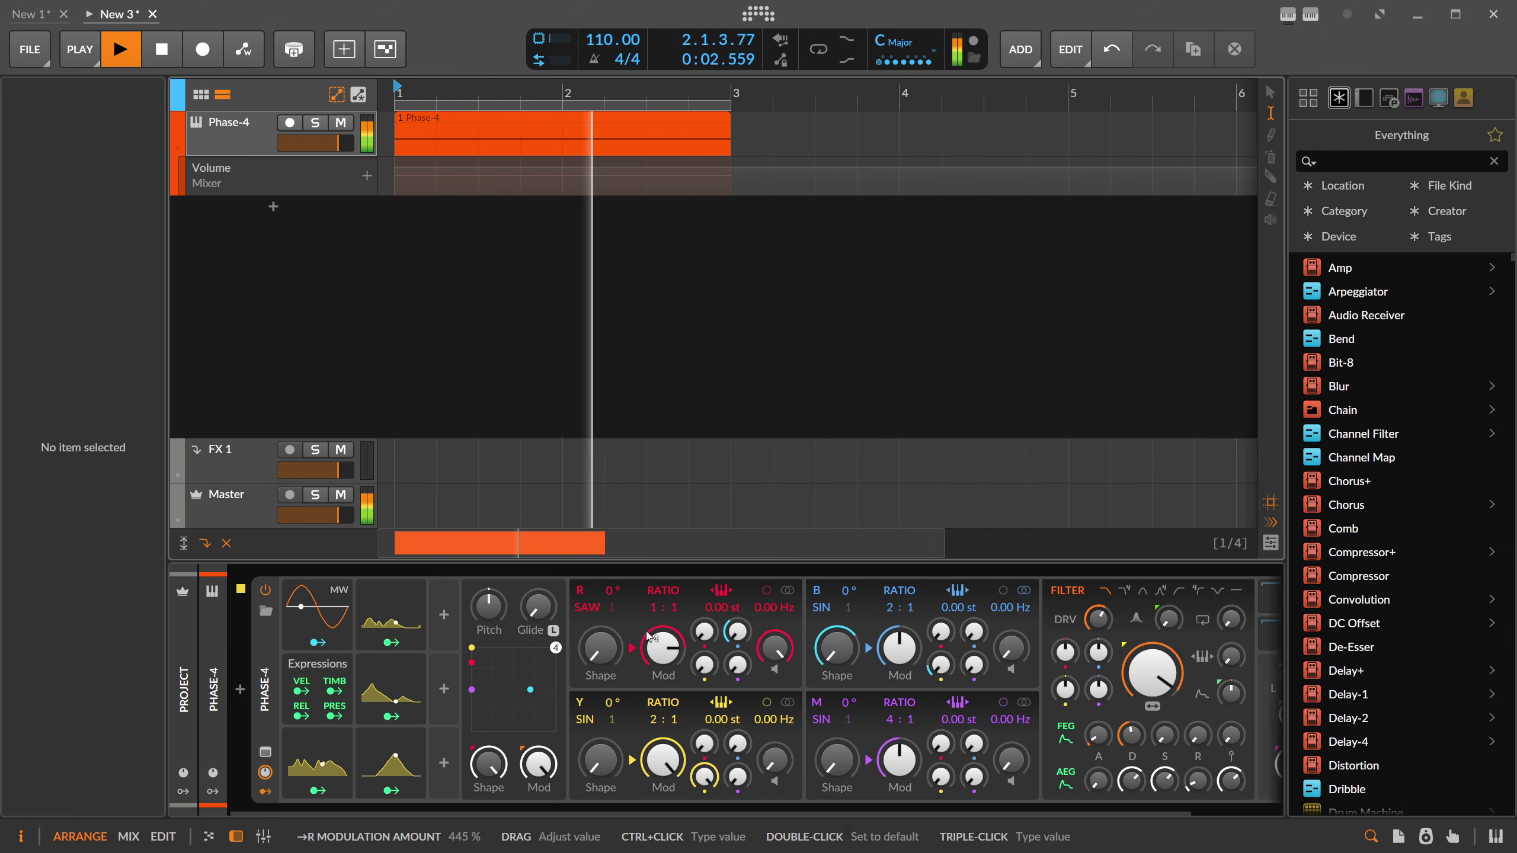
{"action": "key", "text": "space"}
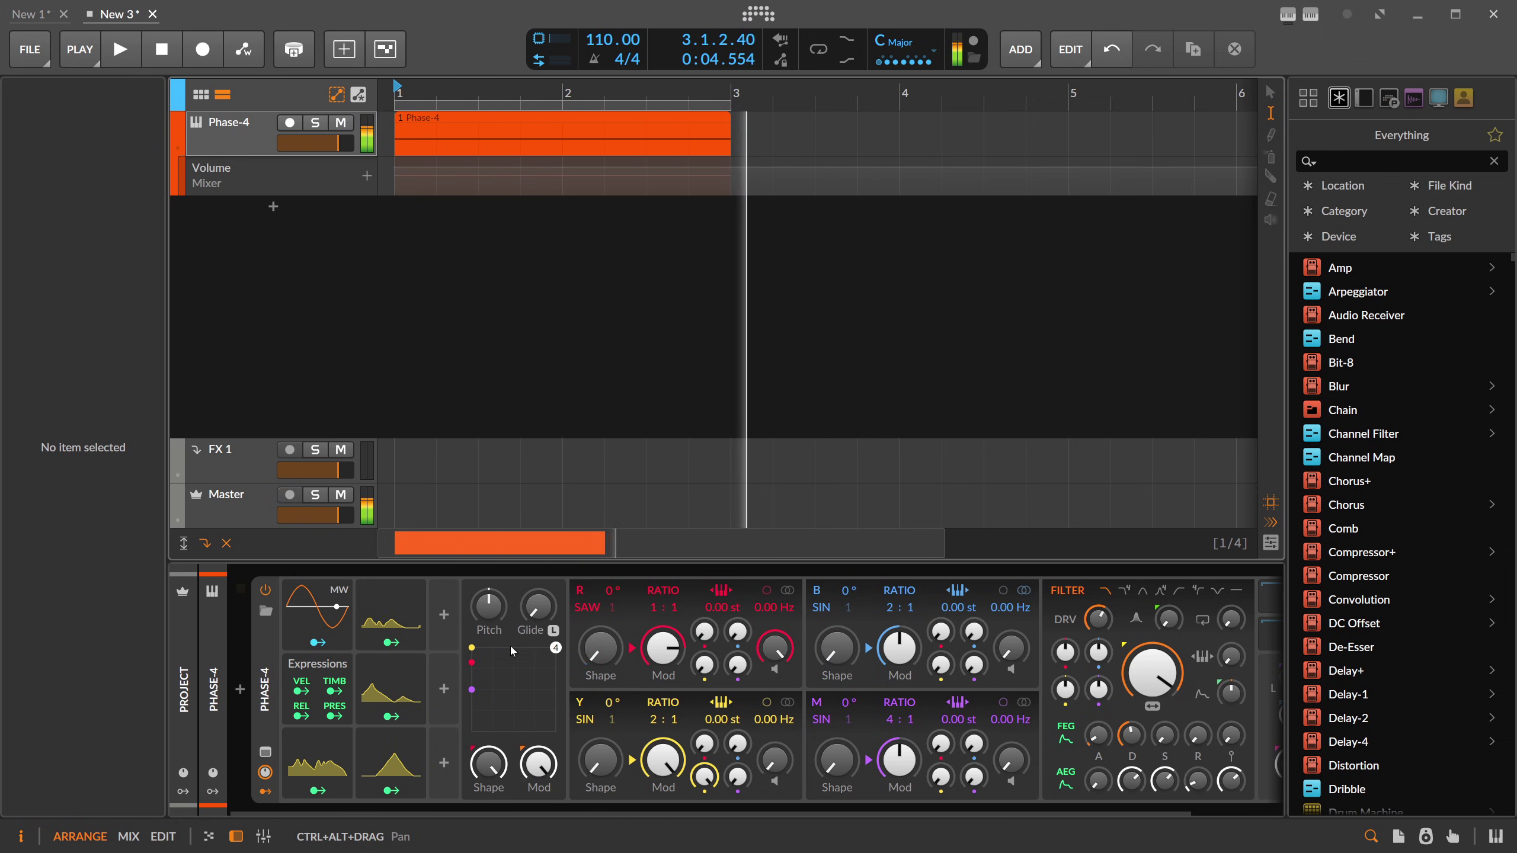
{"action": "left_click_drag", "start_coordinate": [648, 812], "coordinate": [829, 812]}
{"action": "left_click_drag", "start_coordinate": [996, 626], "coordinate": [995, 620]}
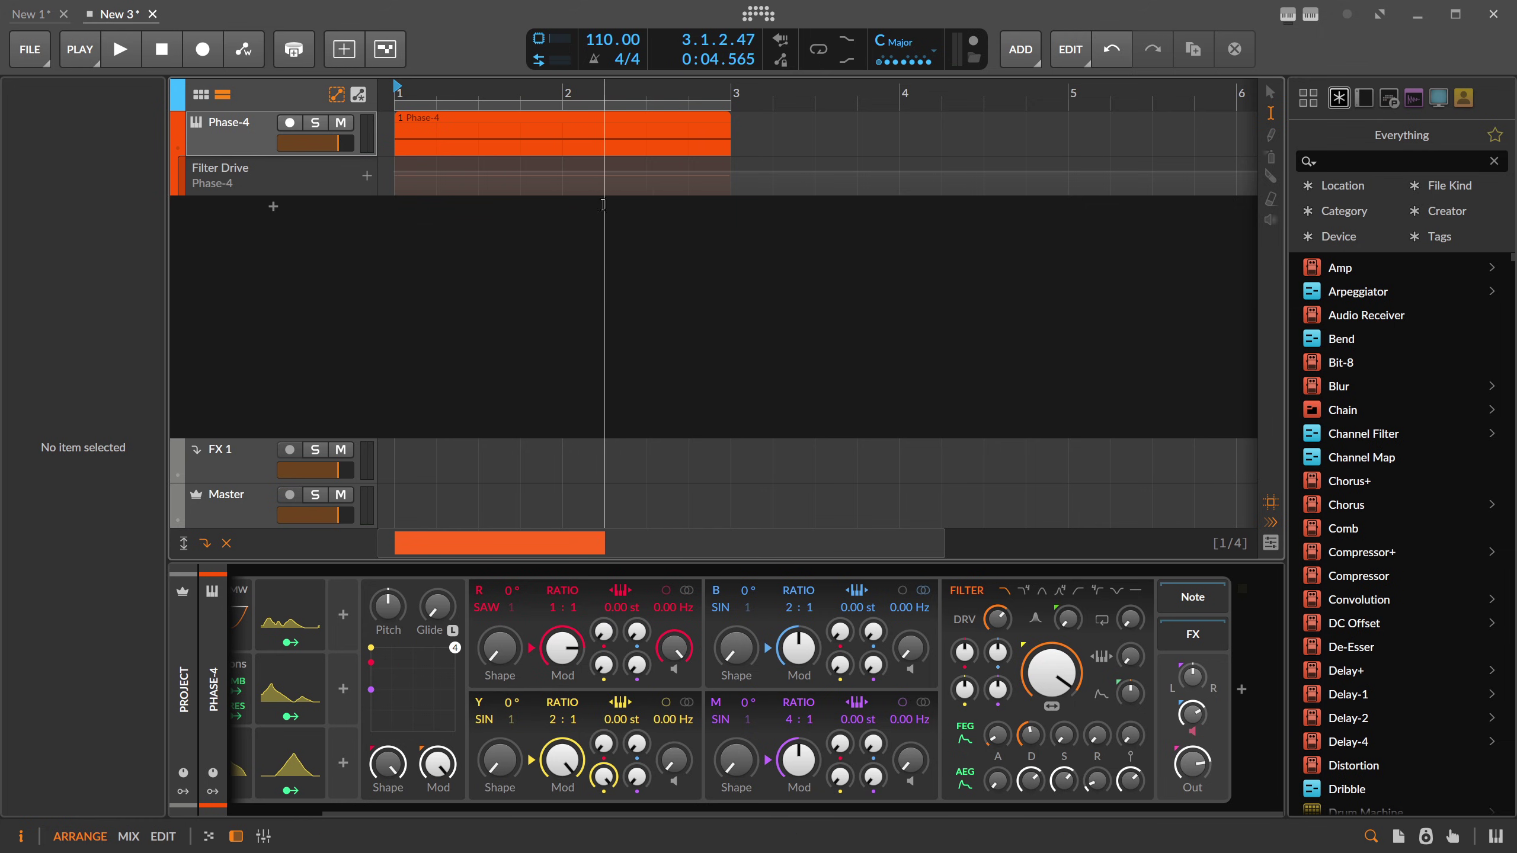
Step: Shorten the F0 note in the Phase-4 clip and duplicate it twice along the two bars
{"action": "left_click", "coordinate": [443, 121]}
{"action": "left_click", "coordinate": [441, 120]}
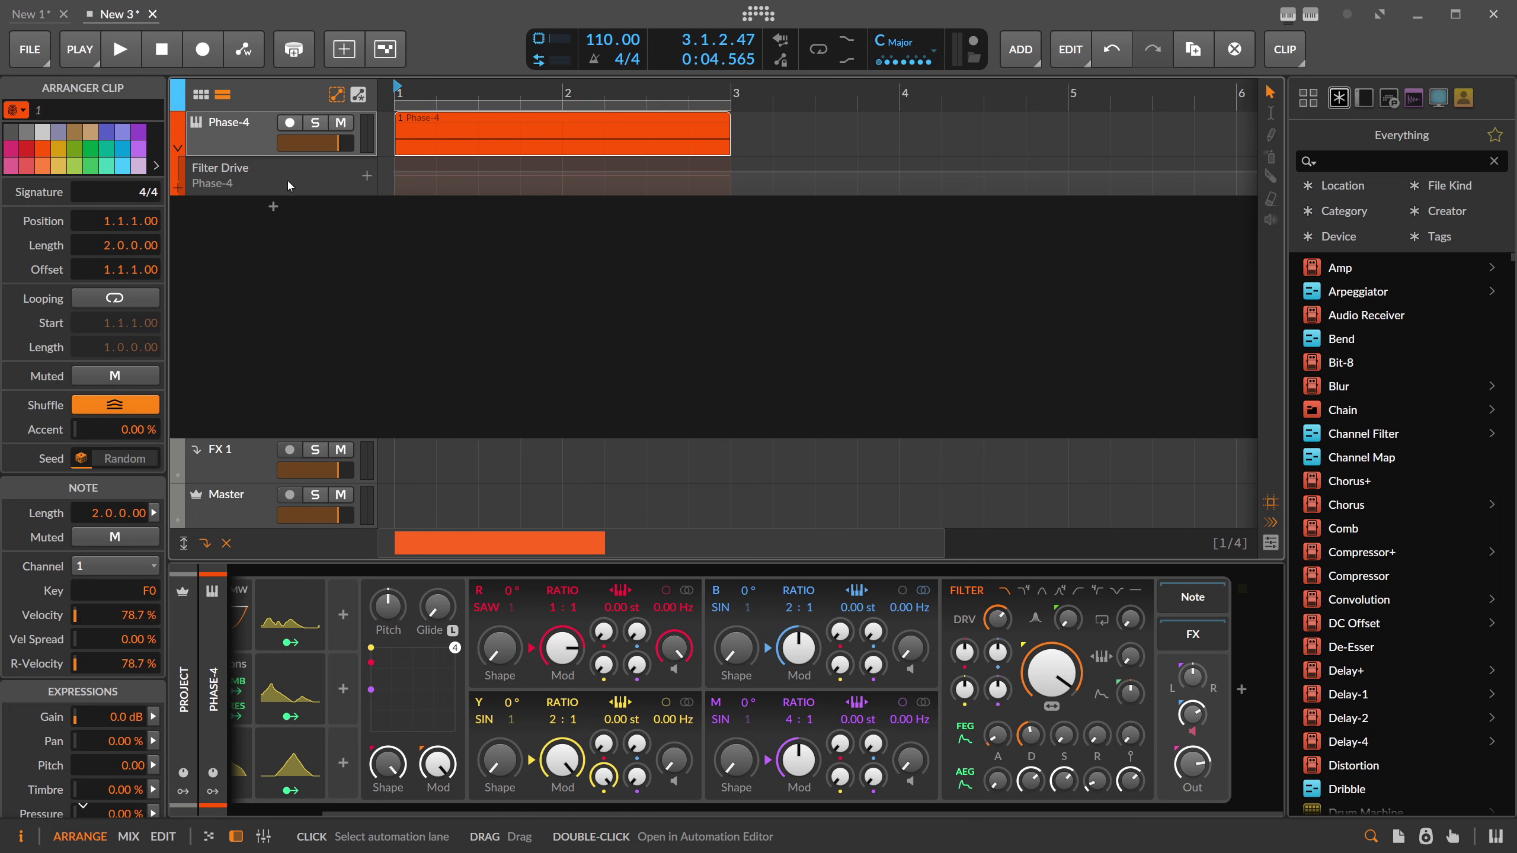
{"action": "double_click", "coordinate": [422, 121]}
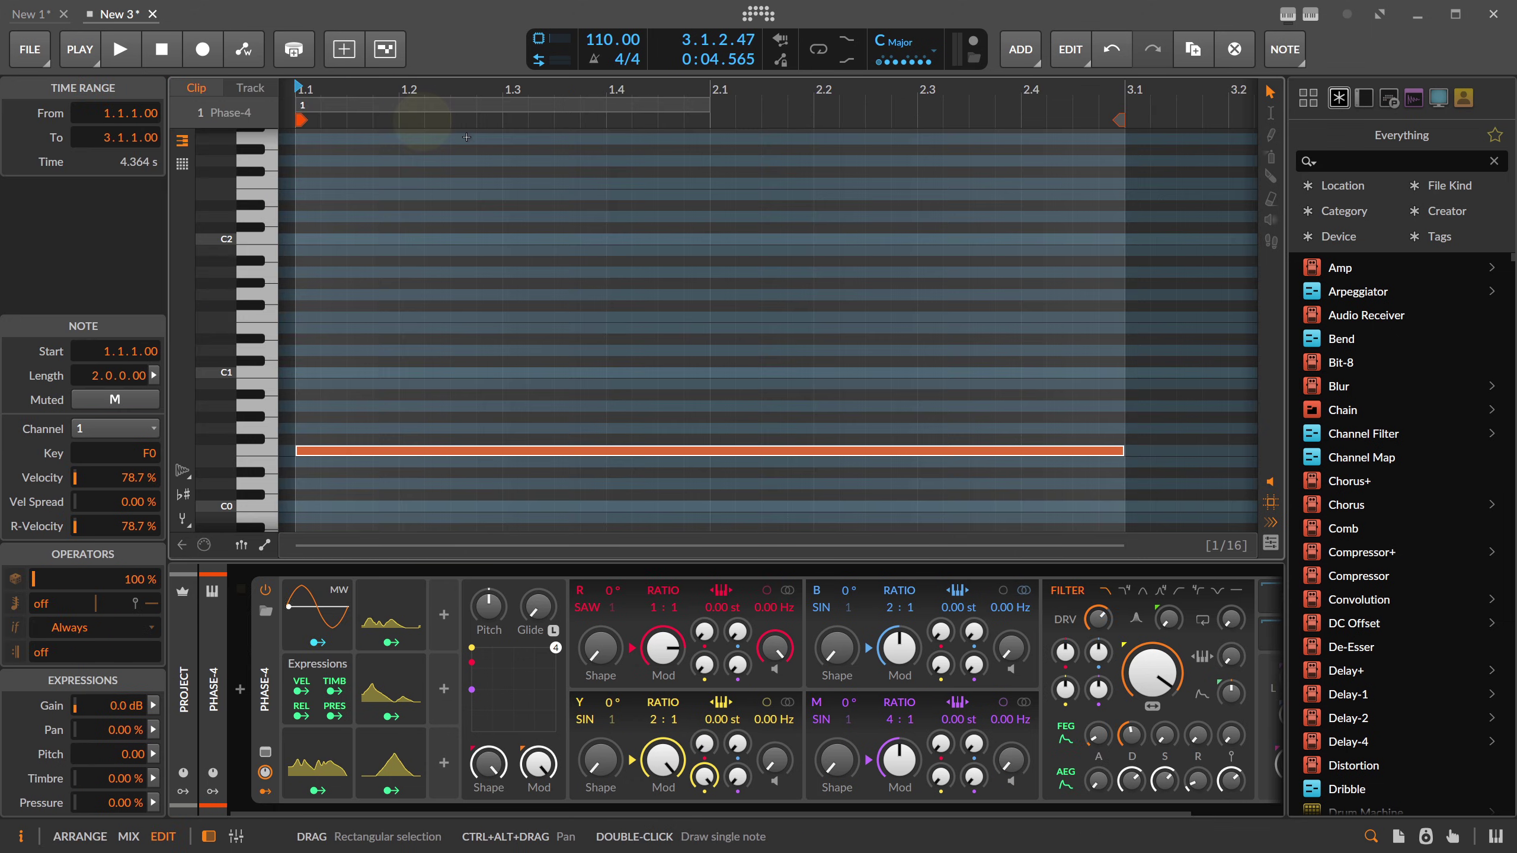
{"action": "left_click_drag", "start_coordinate": [904, 449], "coordinate": [544, 448]}
{"action": "key", "text": "ctrl+d"}
{"action": "key", "text": "Left"}
{"action": "key", "text": "Left"}
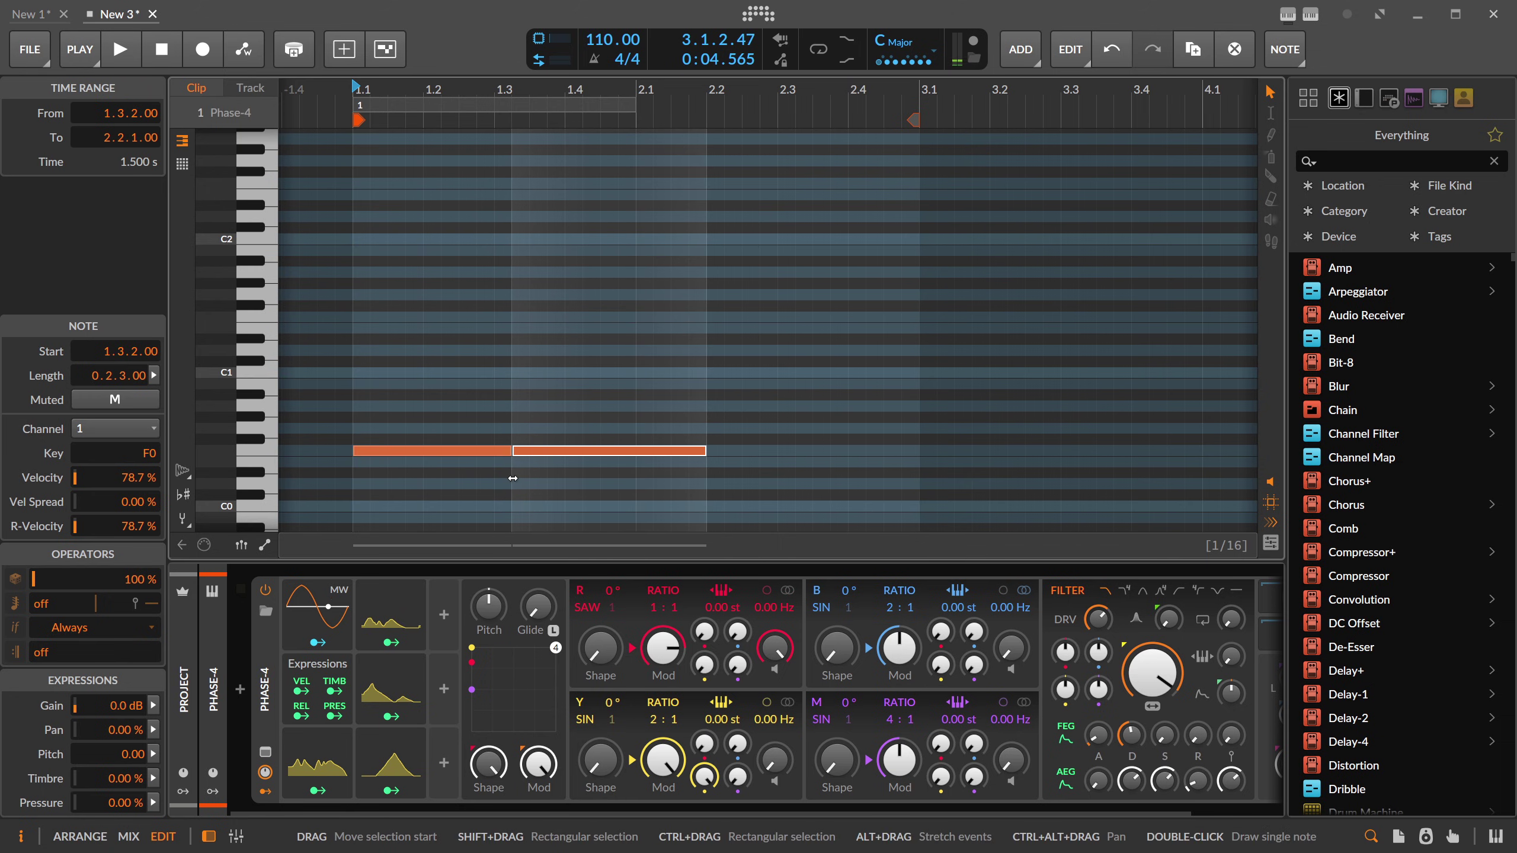
{"action": "key", "text": "Right"}
{"action": "key", "text": "Right"}
{"action": "key", "text": "Left"}
{"action": "key", "text": "ctrl+d"}
Step: Transpose the last note to F#0 and play the three-note clip
{"action": "key", "text": "Up"}
{"action": "key", "text": "Up"}
{"action": "key", "text": "Up"}
{"action": "key", "text": "Down"}
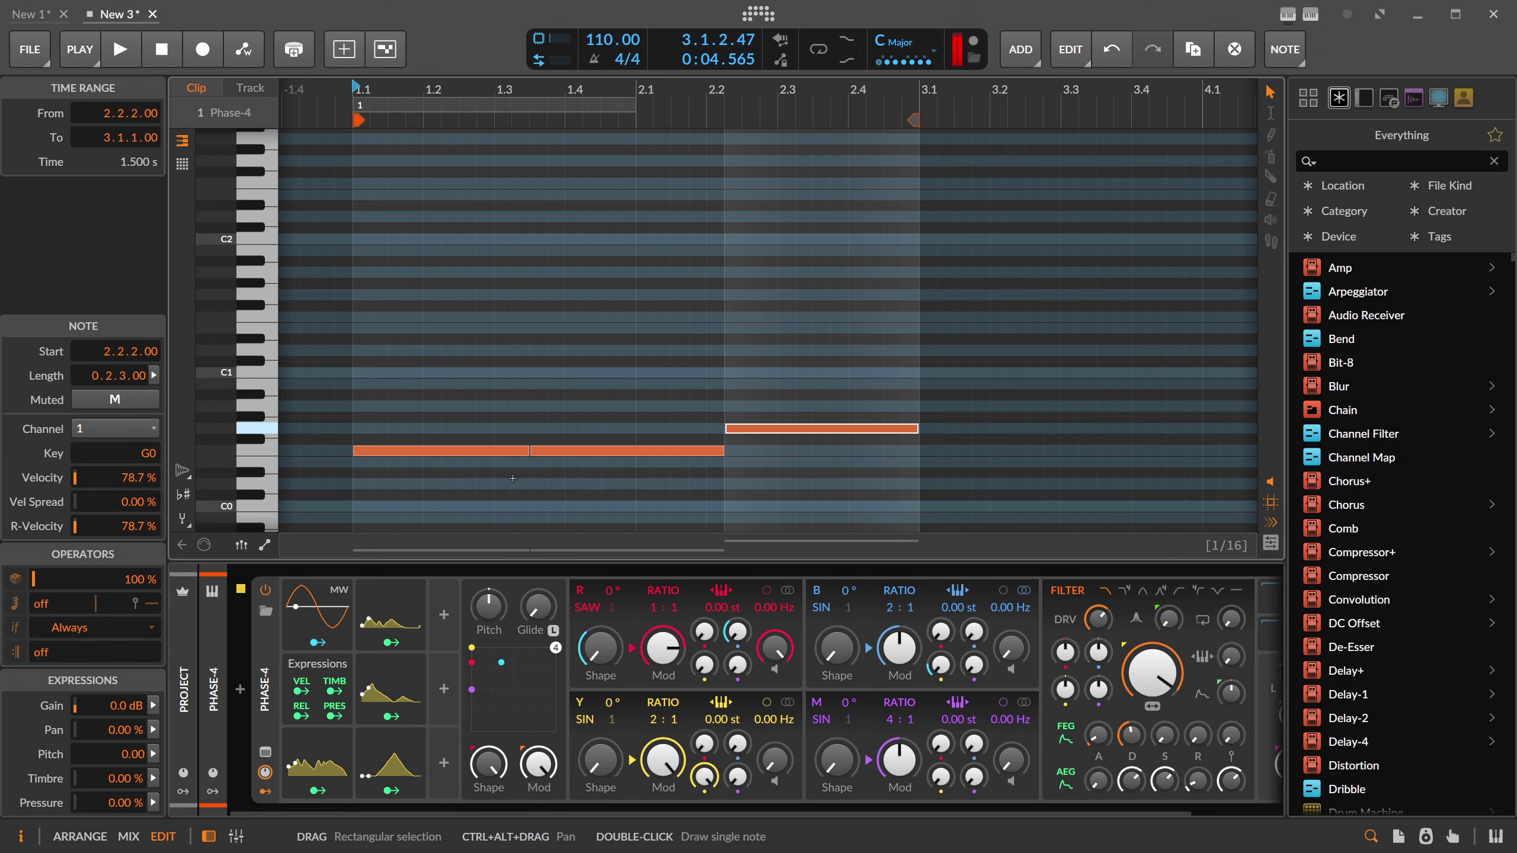
{"action": "key", "text": "Up"}
{"action": "key", "text": "Down"}
{"action": "key", "text": "Down"}
{"action": "key", "text": "space"}
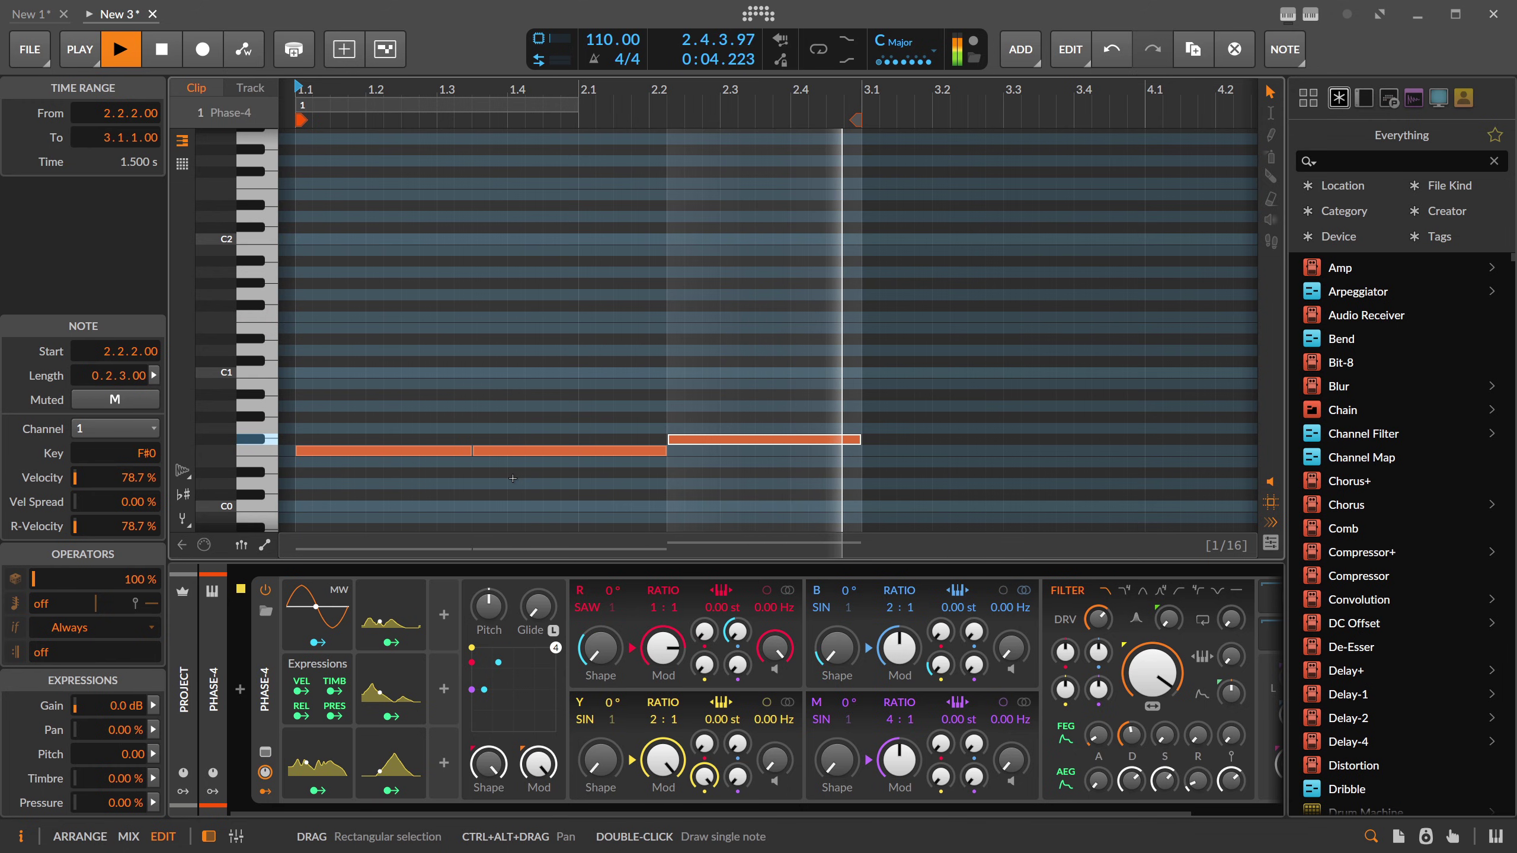
{"action": "key", "text": "space"}
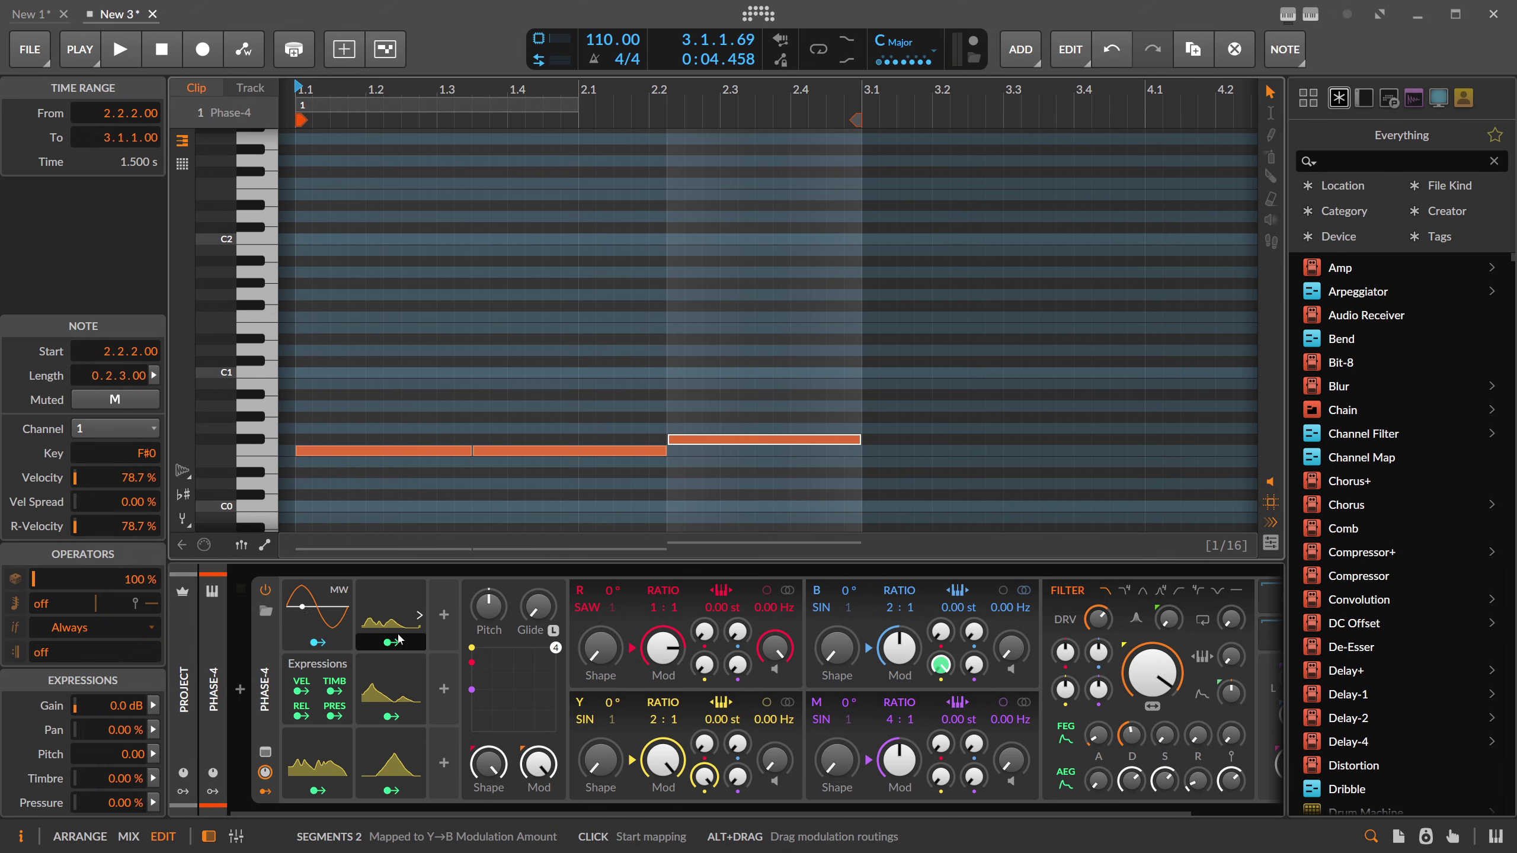
Step: Delete the two duplicated notes and extend the remaining F0 note to the full two bars
{"action": "left_click", "coordinate": [597, 327]}
{"action": "key", "text": "Tab"}
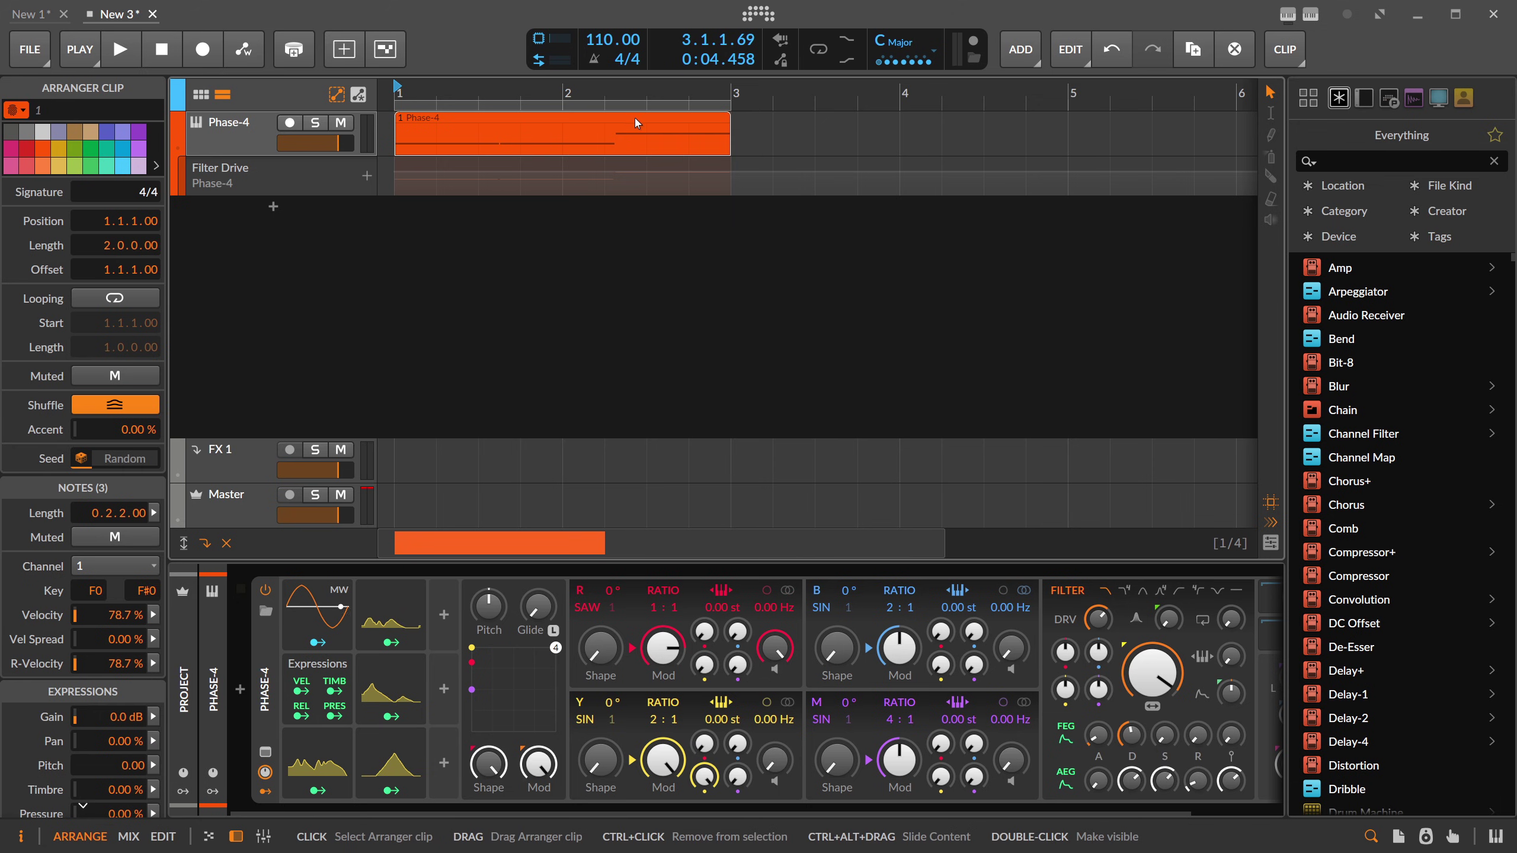
{"action": "double_click", "coordinate": [635, 120]}
{"action": "left_click_drag", "start_coordinate": [600, 371], "coordinate": [776, 485]}
{"action": "key", "text": "Delete"}
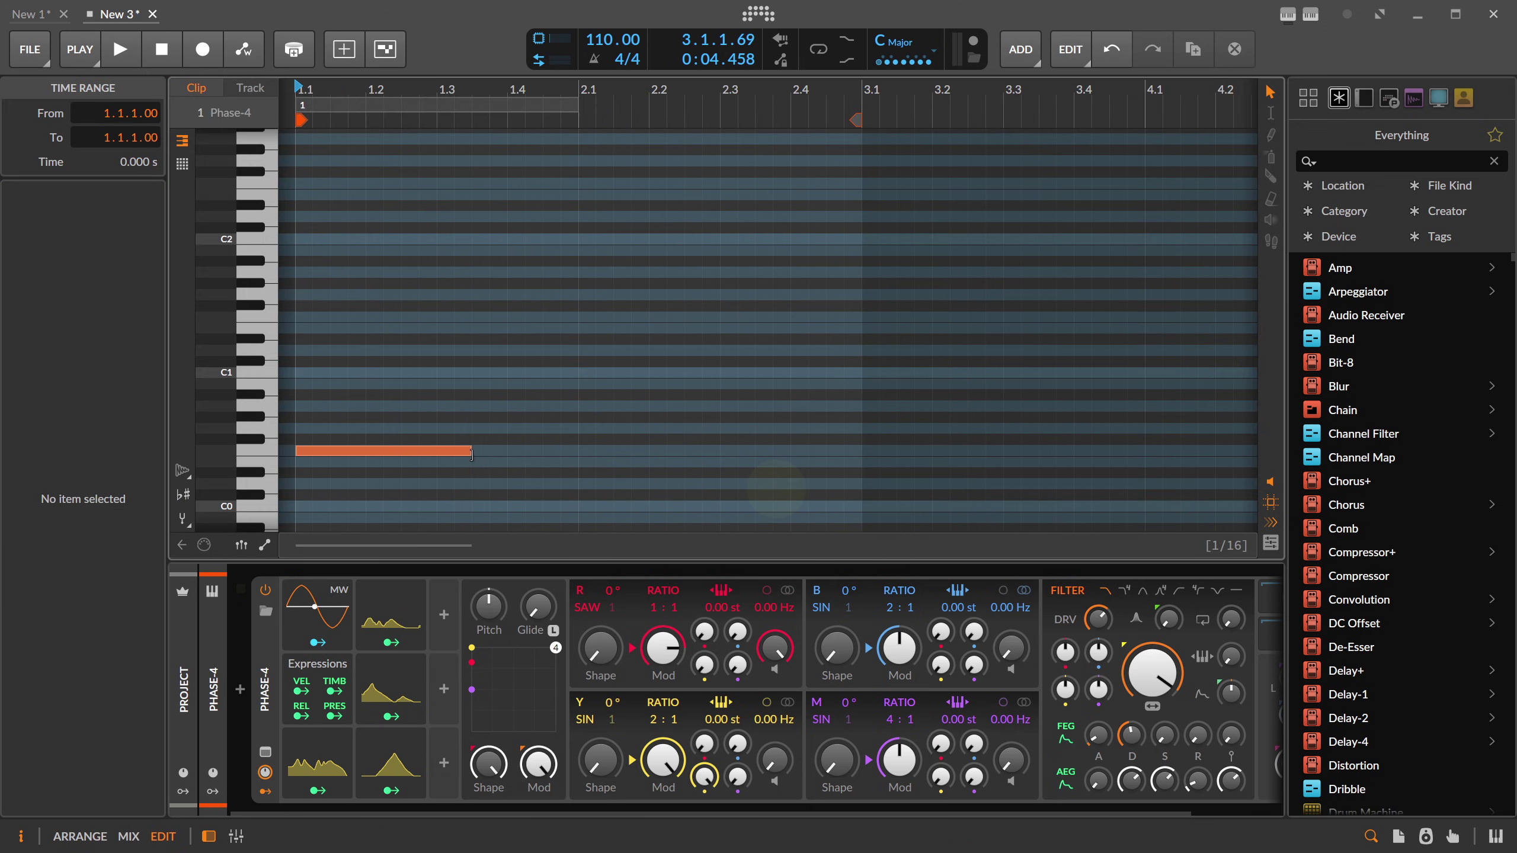
{"action": "left_click_drag", "start_coordinate": [471, 451], "coordinate": [862, 457]}
{"action": "left_click", "coordinate": [787, 428]}
{"action": "key", "text": "Tab"}
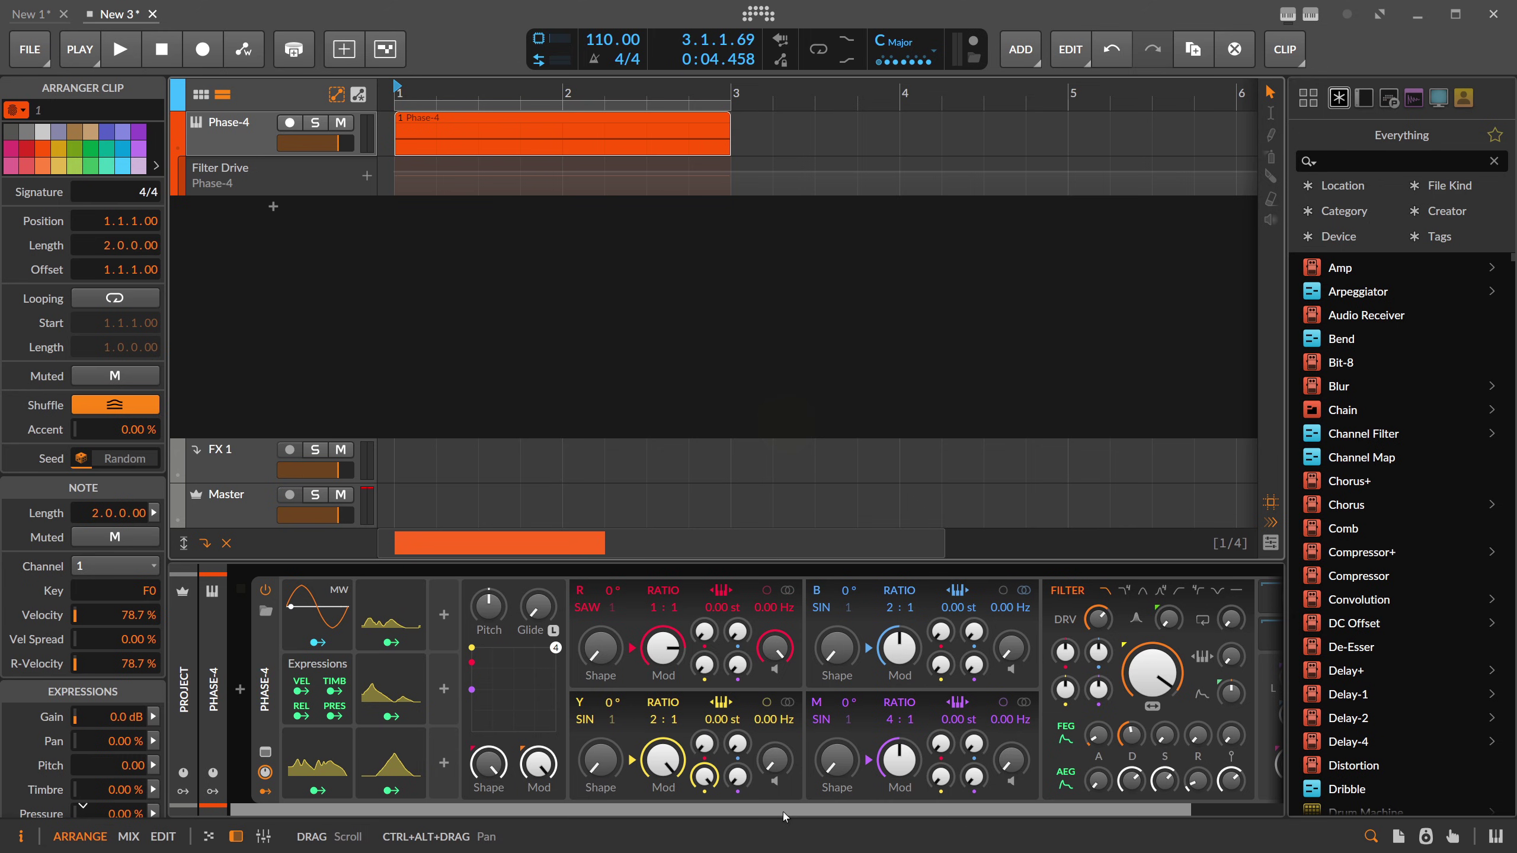
Step: Adjust the AEG Sustain and set the Phase-4 device's voices to Mono
{"action": "left_click_drag", "start_coordinate": [786, 813], "coordinate": [946, 807]}
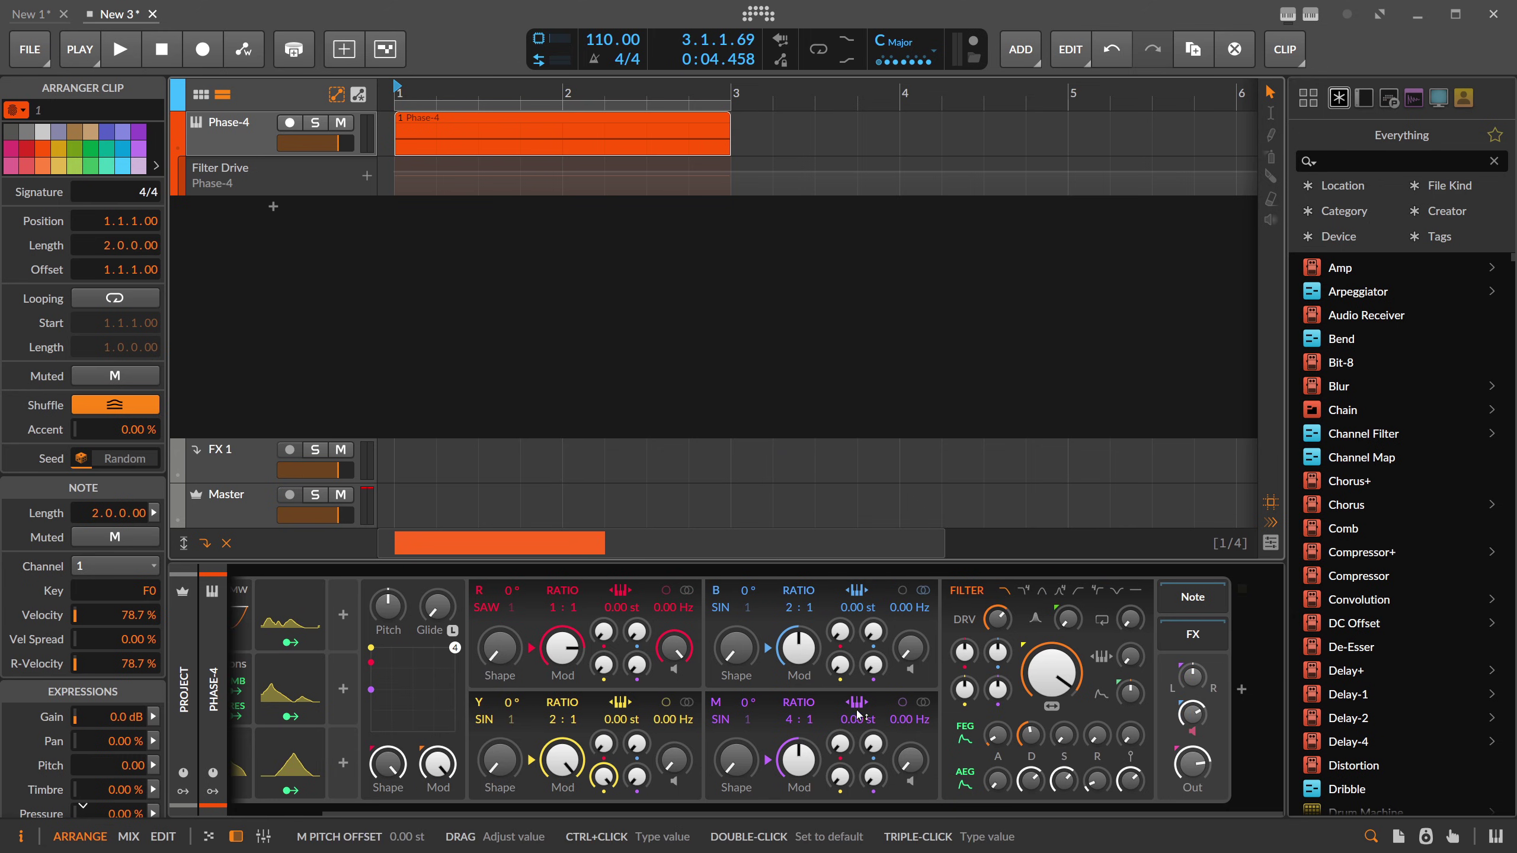
{"action": "left_click", "coordinate": [1067, 782]}
{"action": "left_click_drag", "start_coordinate": [706, 811], "coordinate": [373, 779]}
{"action": "left_click", "coordinate": [267, 668]}
{"action": "left_click_drag", "start_coordinate": [137, 235], "coordinate": [136, 275]}
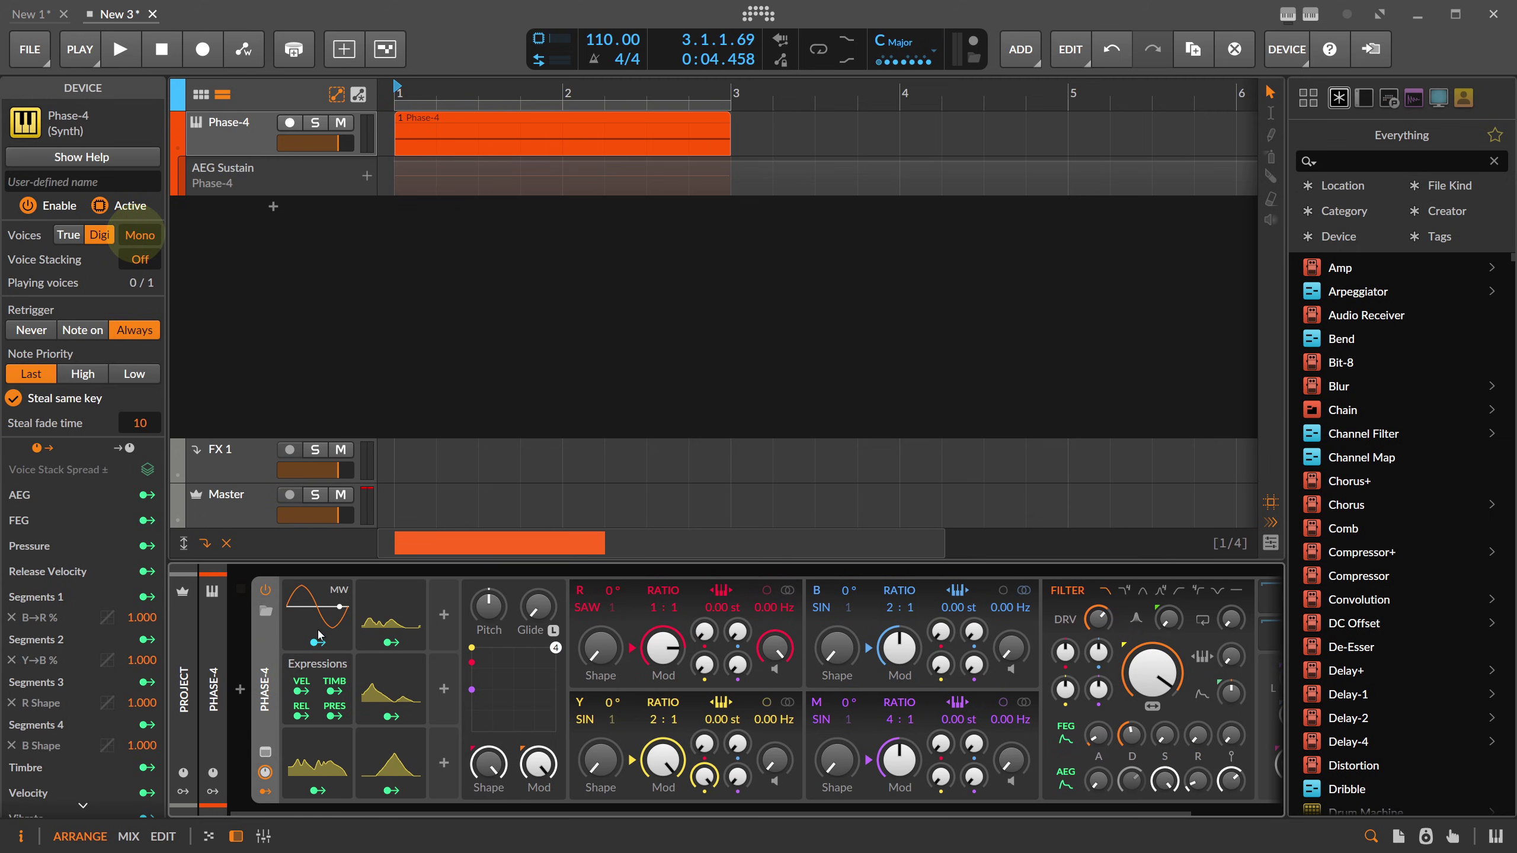
Step: Record Pitch automation along the two-bar clip with automation writing enabled and remove its last point
{"action": "left_click", "coordinate": [496, 607]}
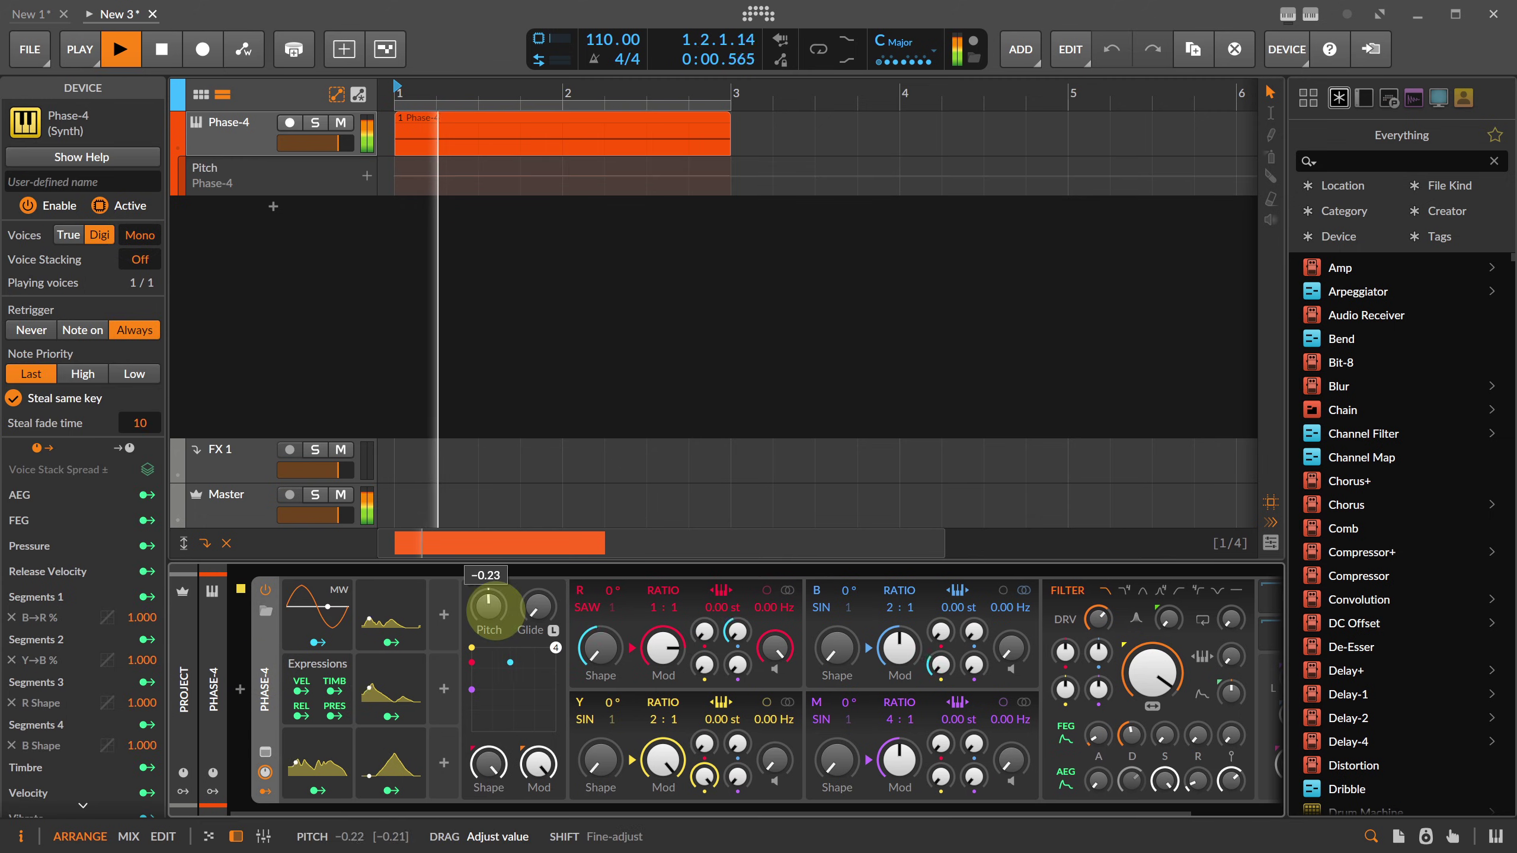
{"action": "key", "text": "space"}
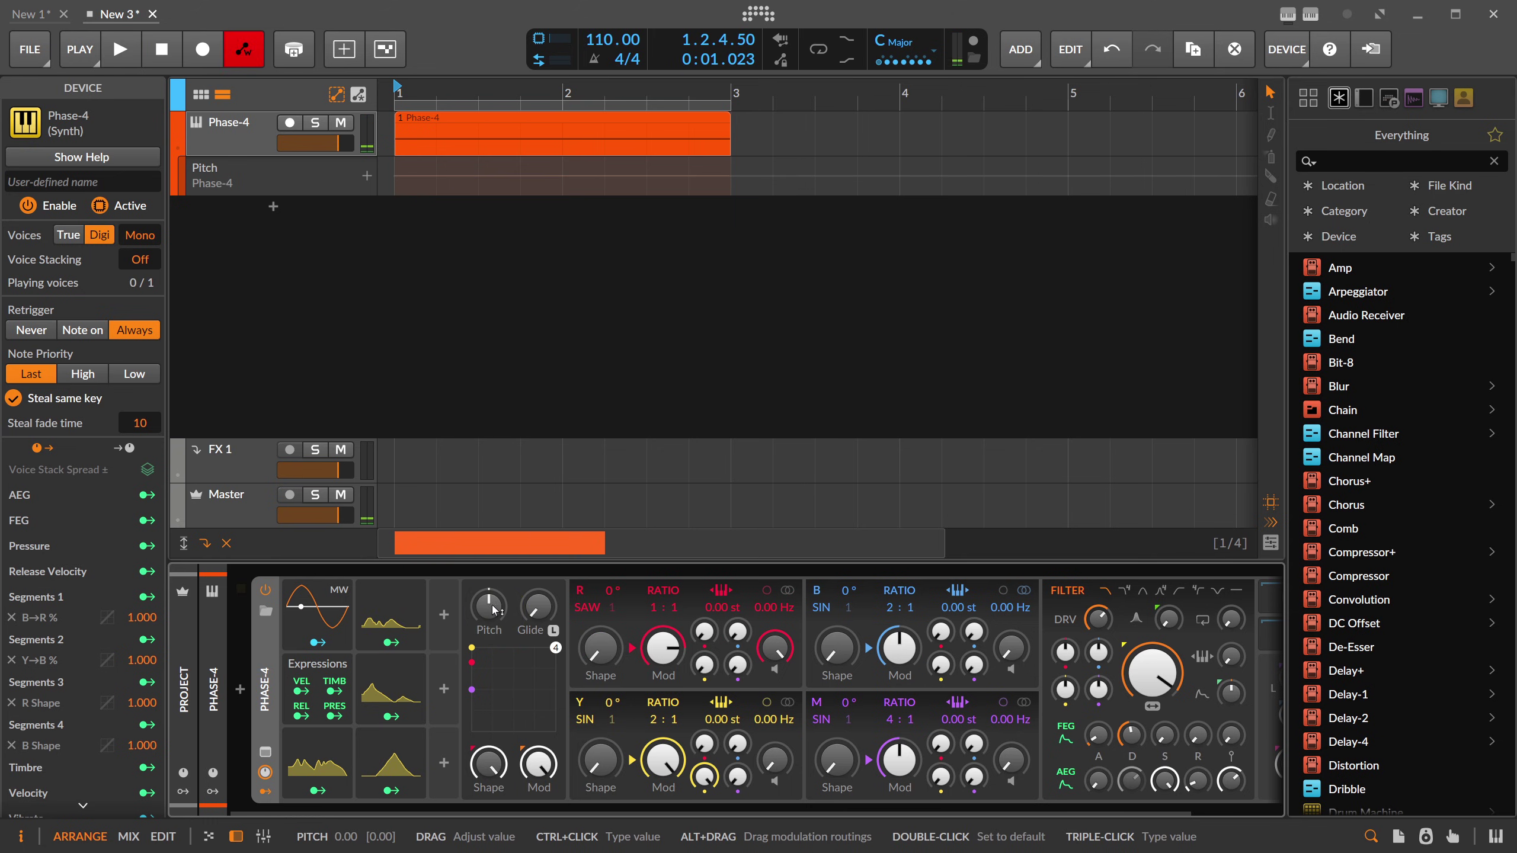
{"action": "key", "text": "space"}
{"action": "left_click_drag", "start_coordinate": [496, 610], "coordinate": [497, 636]}
{"action": "key", "text": "space"}
{"action": "double_click", "coordinate": [719, 176]}
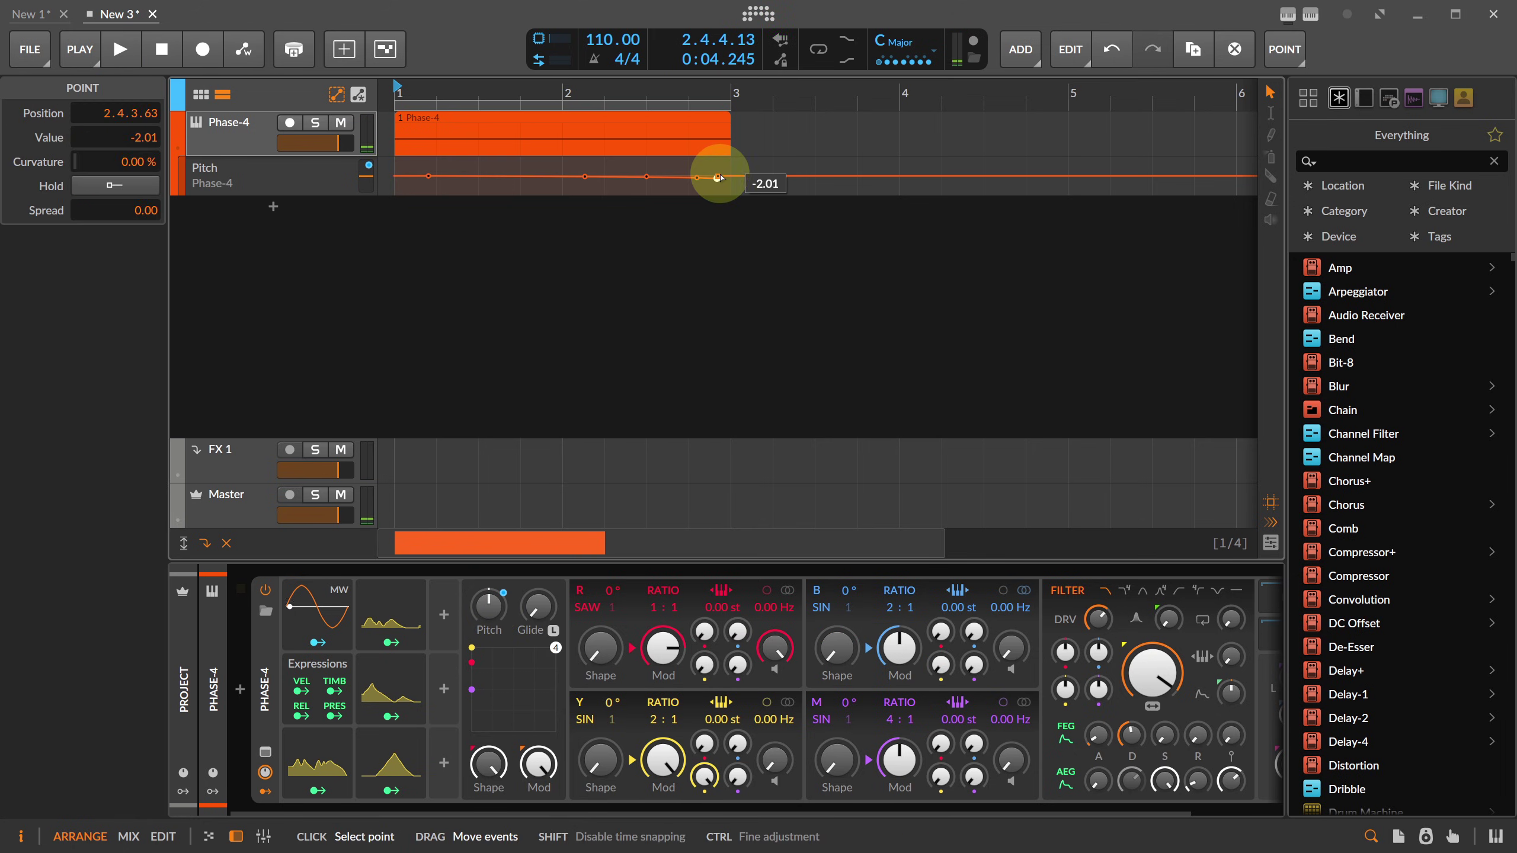
{"action": "double_click", "coordinate": [722, 175]}
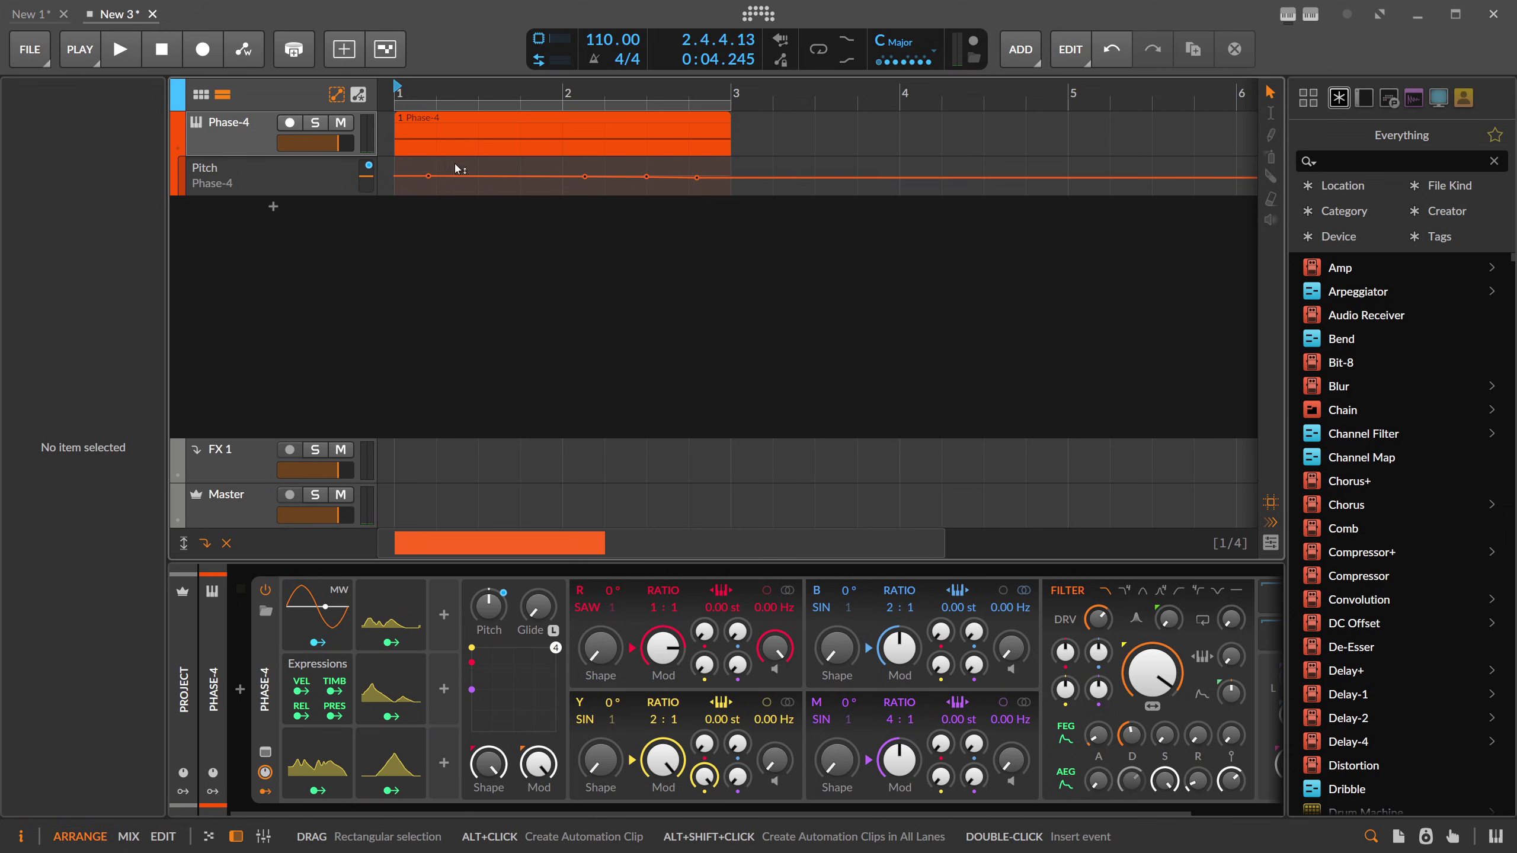
Step: Turn the Pitch automation in bars 1 and 2 into a fifth Segments modulator and map it to Pitch at 12 st
{"action": "left_click_drag", "start_coordinate": [399, 170], "coordinate": [745, 170]}
{"action": "left_click", "coordinate": [444, 615]}
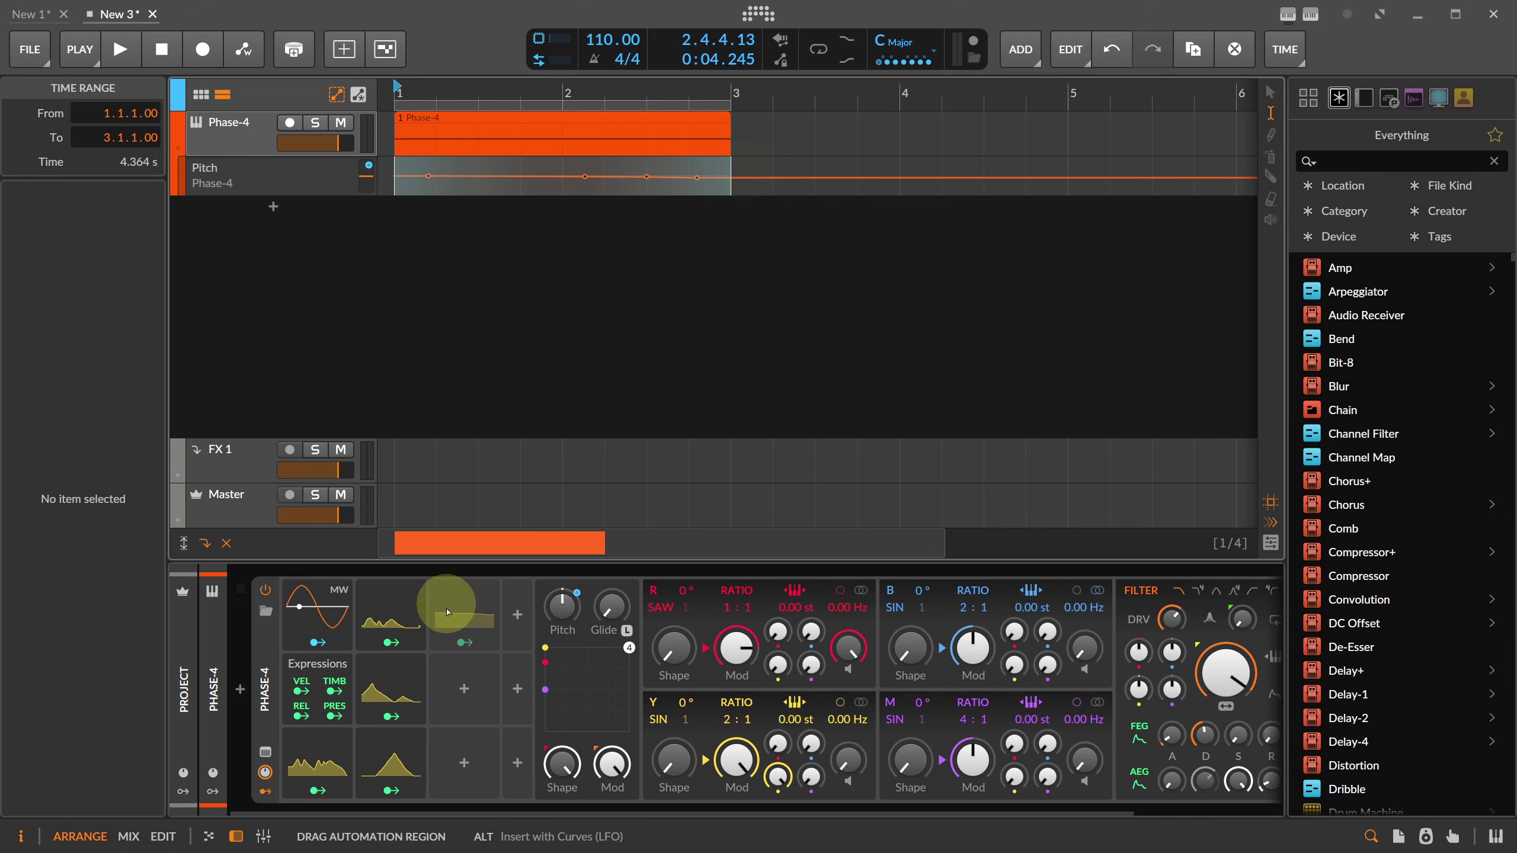
{"action": "left_click", "coordinate": [464, 642]}
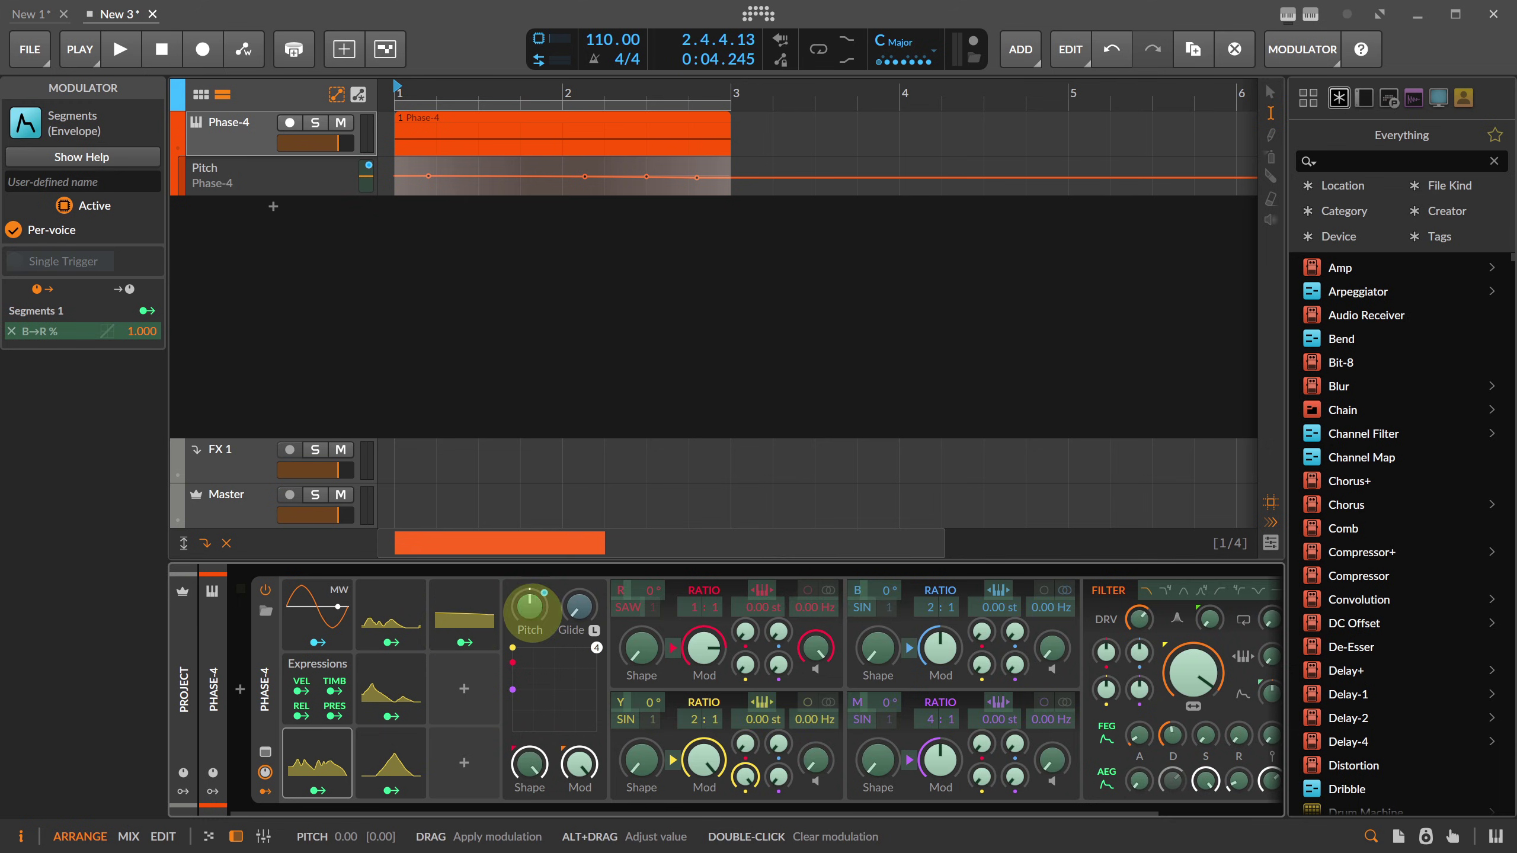
{"action": "left_click_drag", "start_coordinate": [529, 607], "coordinate": [529, 598]}
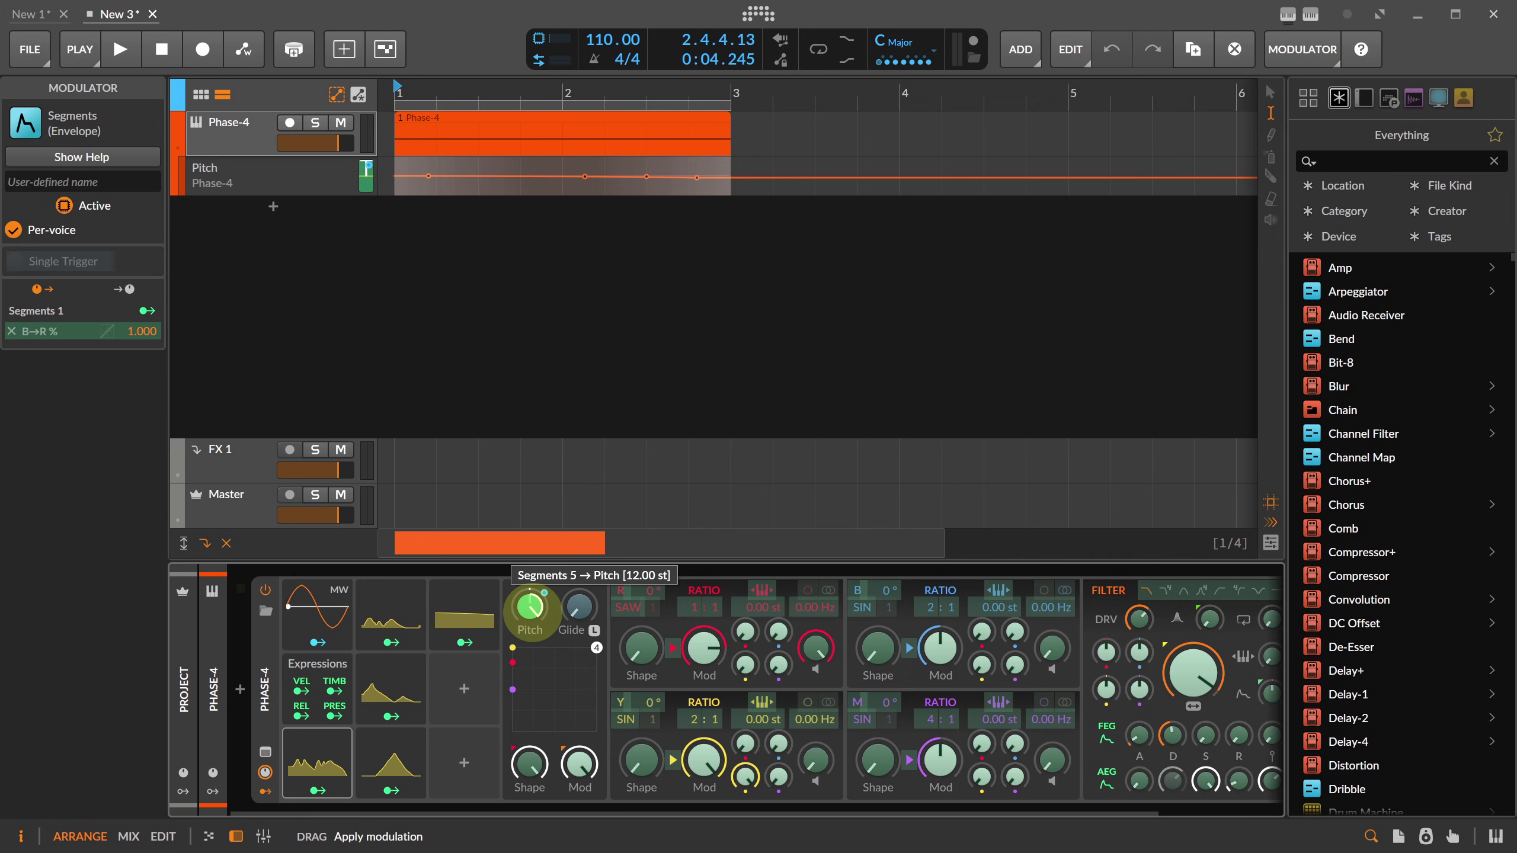
{"action": "left_click_drag", "start_coordinate": [530, 607], "coordinate": [536, 616]}
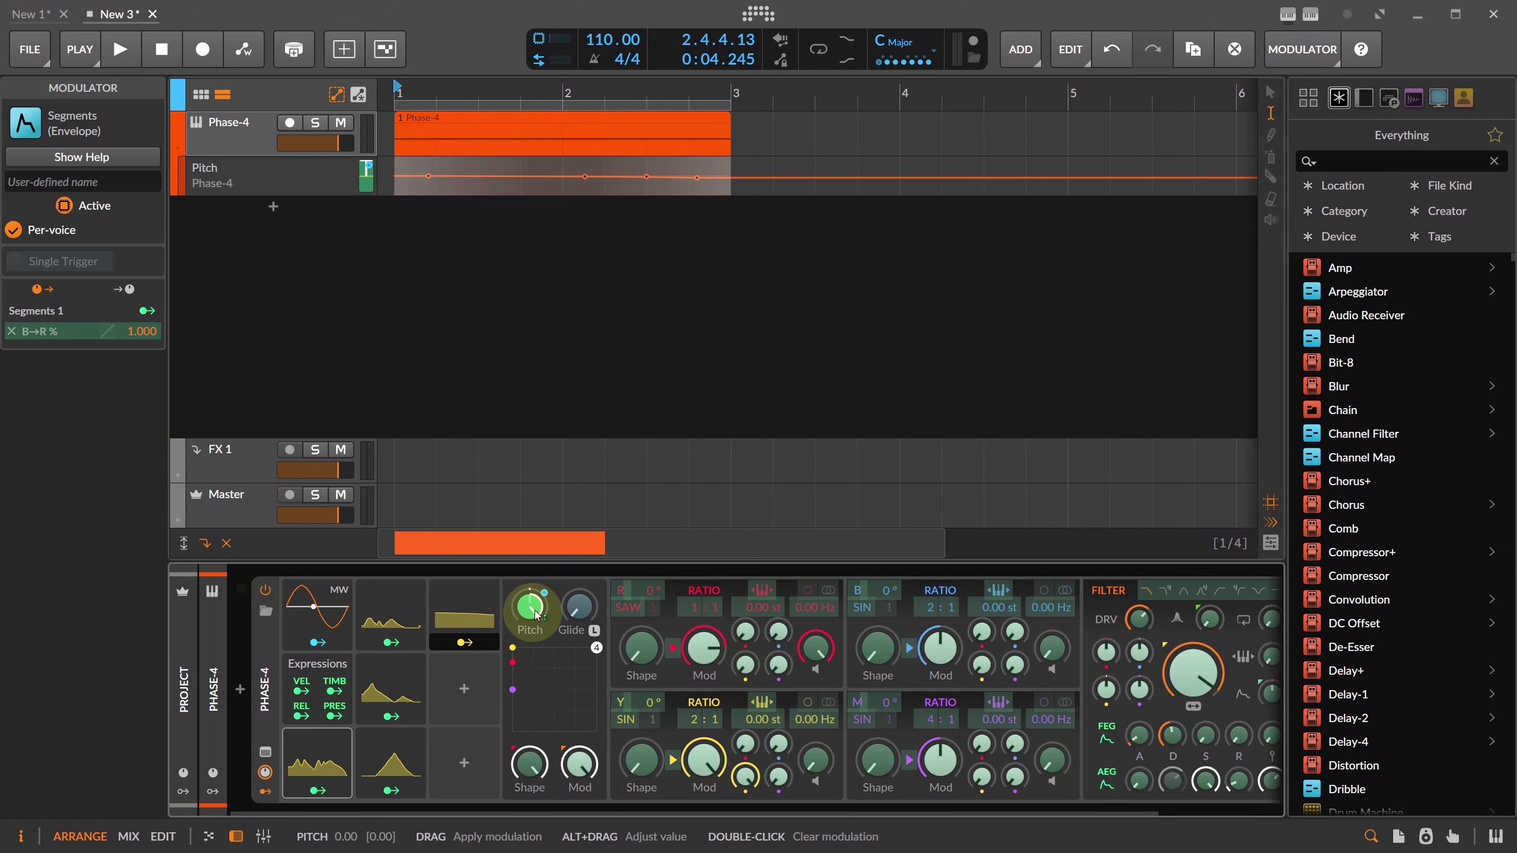
{"action": "left_click", "coordinate": [484, 646]}
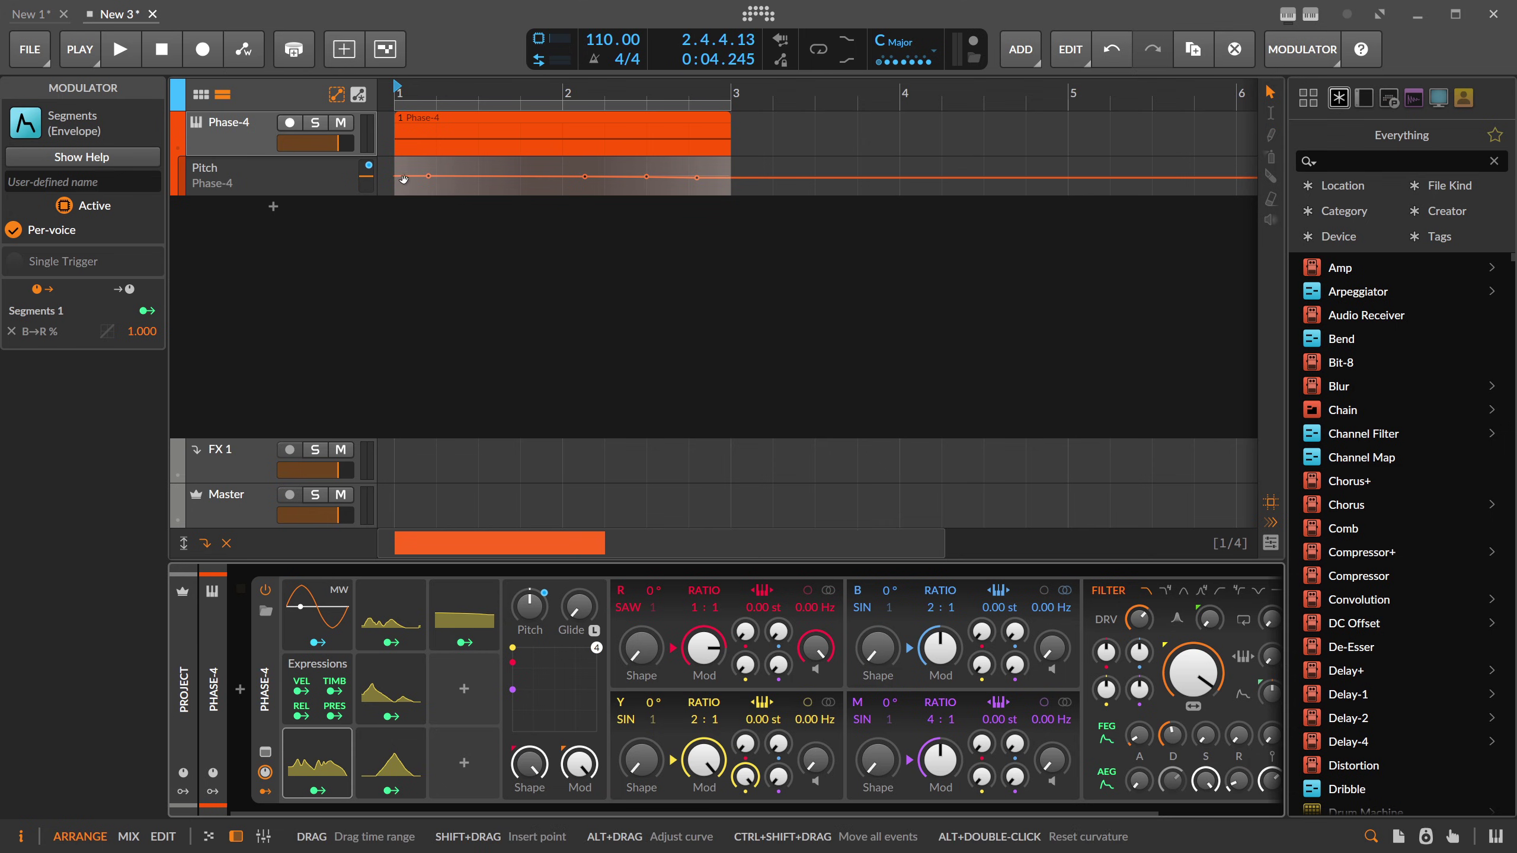
Step: Delete the recorded Pitch automation from the Phase-4 track and play the clip from the start
{"action": "left_click", "coordinate": [286, 170]}
{"action": "key", "text": "Delete"}
{"action": "key", "text": "space"}
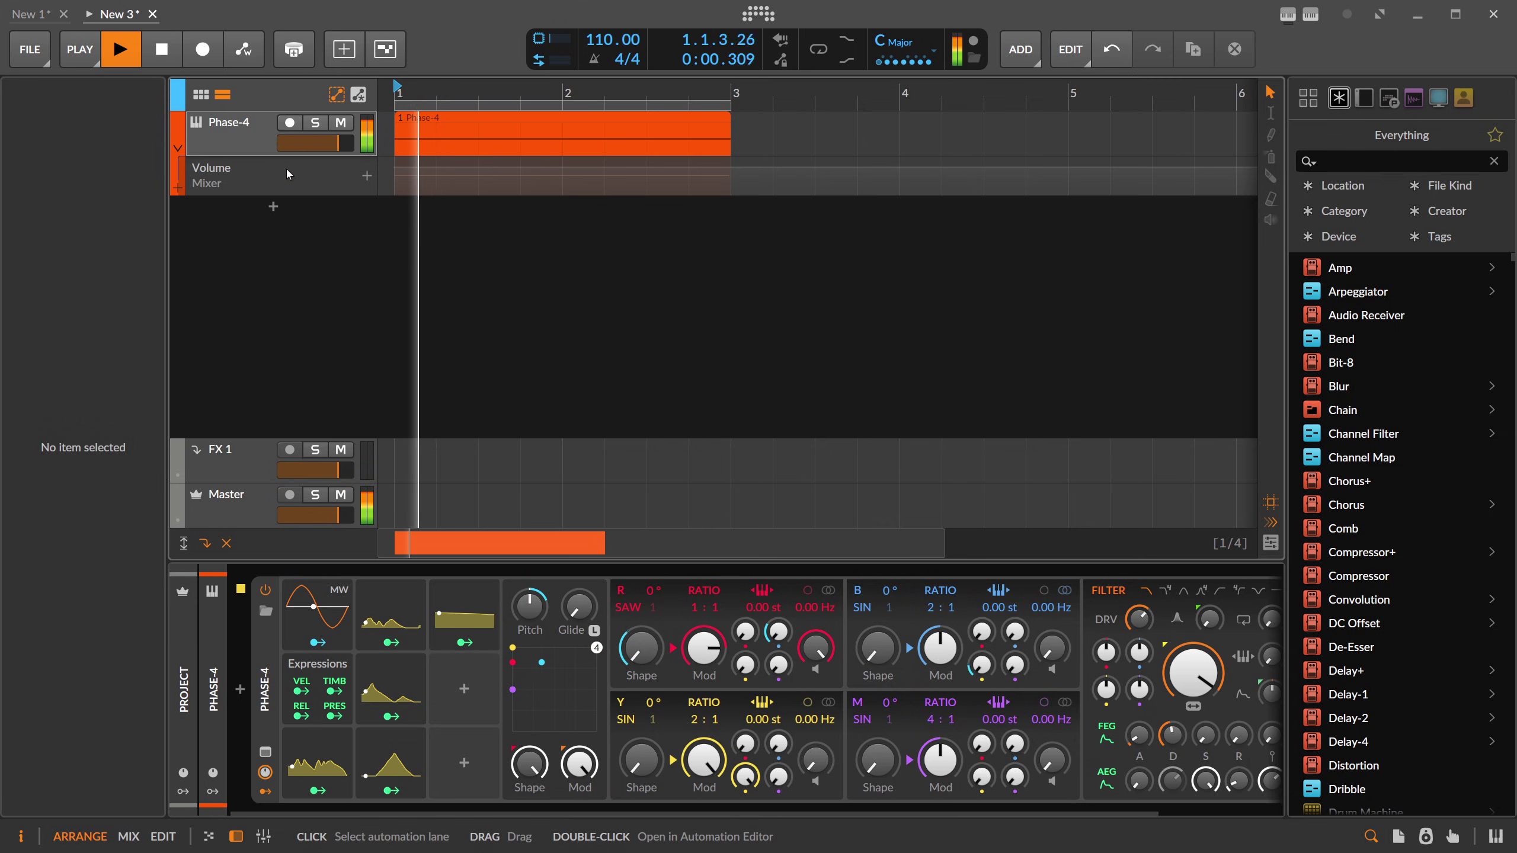
Step: Stop playback and expand the Segments 5 modulator's settings, leaving its mapping to Pitch as is
{"action": "left_click", "coordinate": [478, 643]}
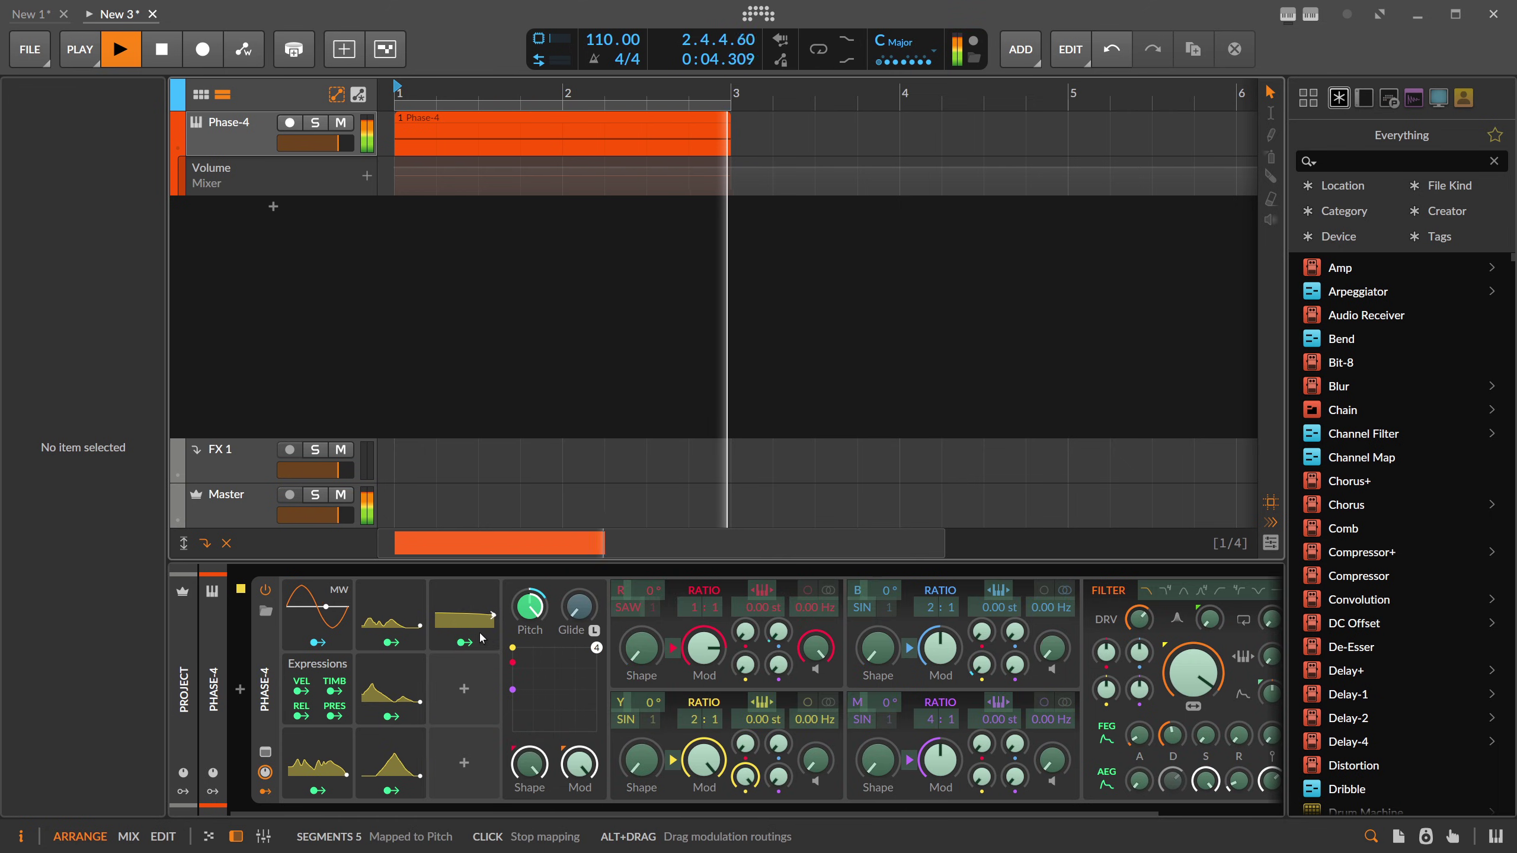
{"action": "key", "text": "space"}
{"action": "left_click", "coordinate": [496, 643]}
{"action": "left_click", "coordinate": [497, 644]}
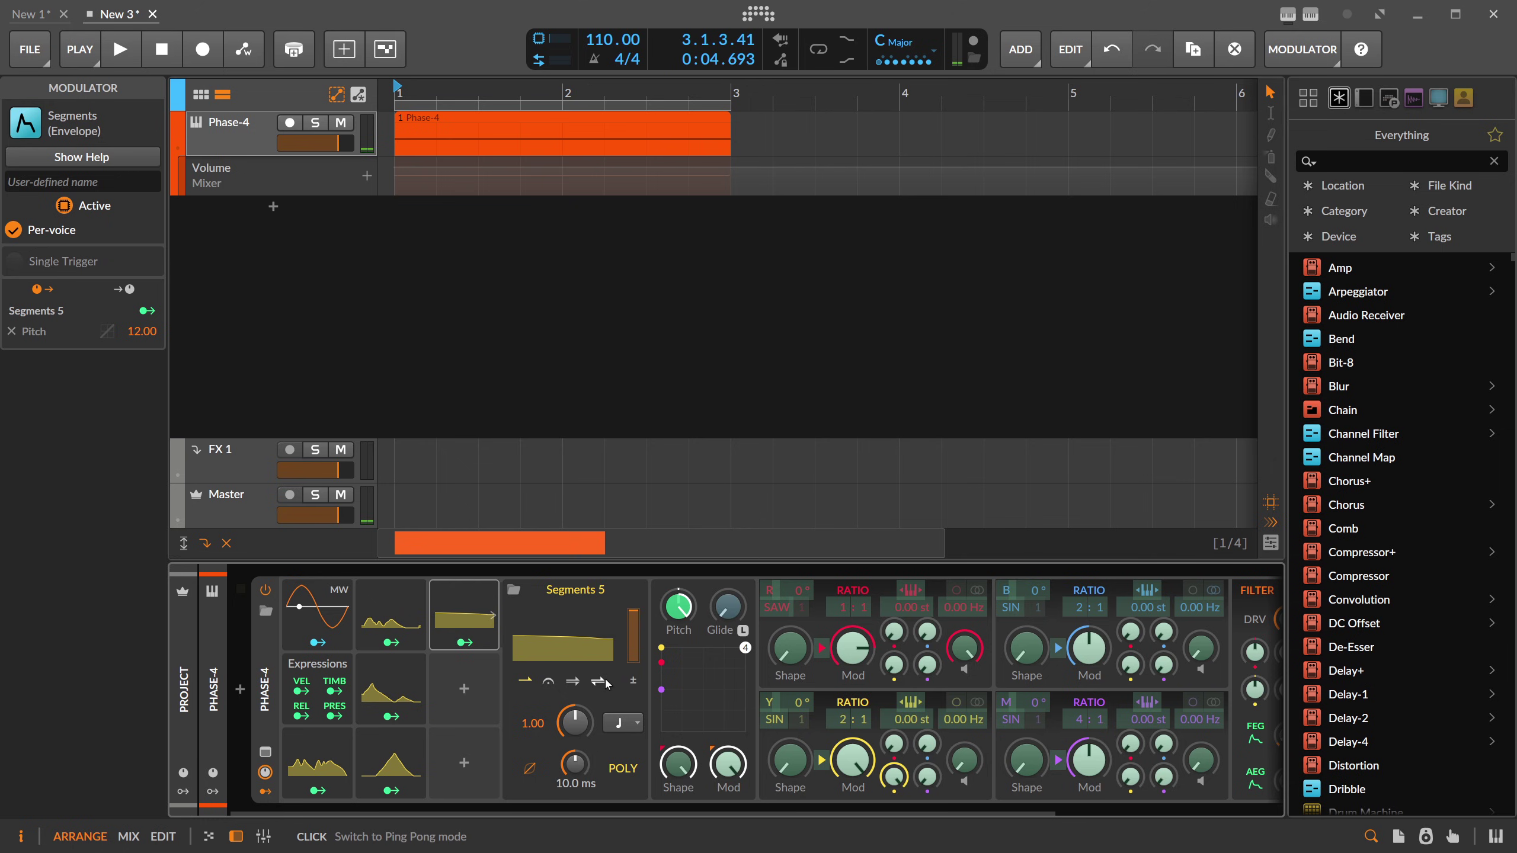
{"action": "left_click", "coordinate": [469, 641]}
Step: Try lowering the Phase-4 Pitch to -12.00 st while auditioning the clip
{"action": "left_click_drag", "start_coordinate": [675, 622], "coordinate": [676, 633]}
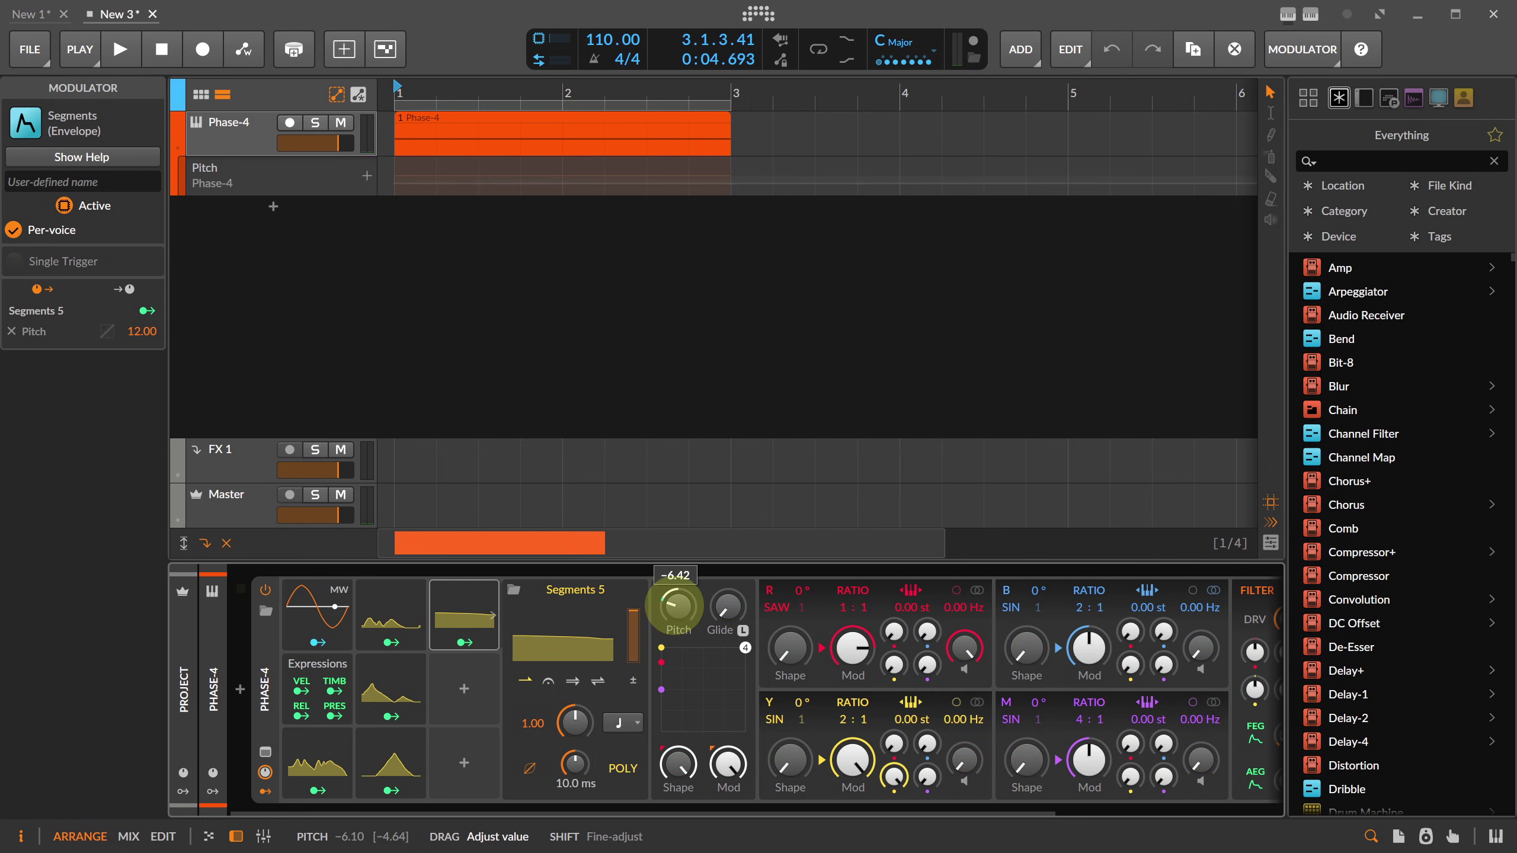
{"action": "key", "text": "space"}
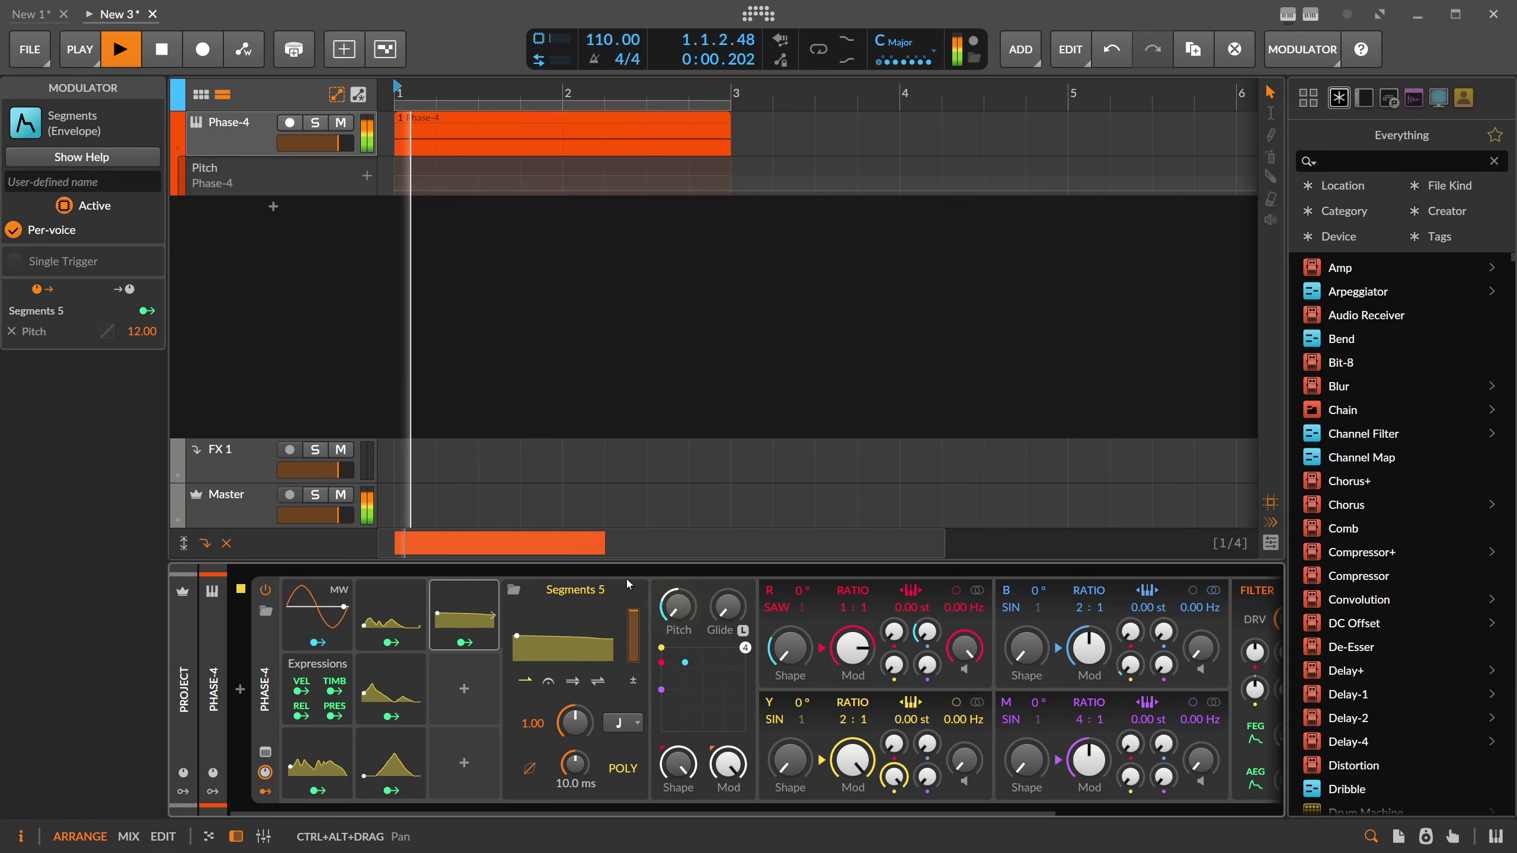
{"action": "left_click", "coordinate": [685, 605], "text": "ctrl"}
{"action": "key", "text": "Return"}
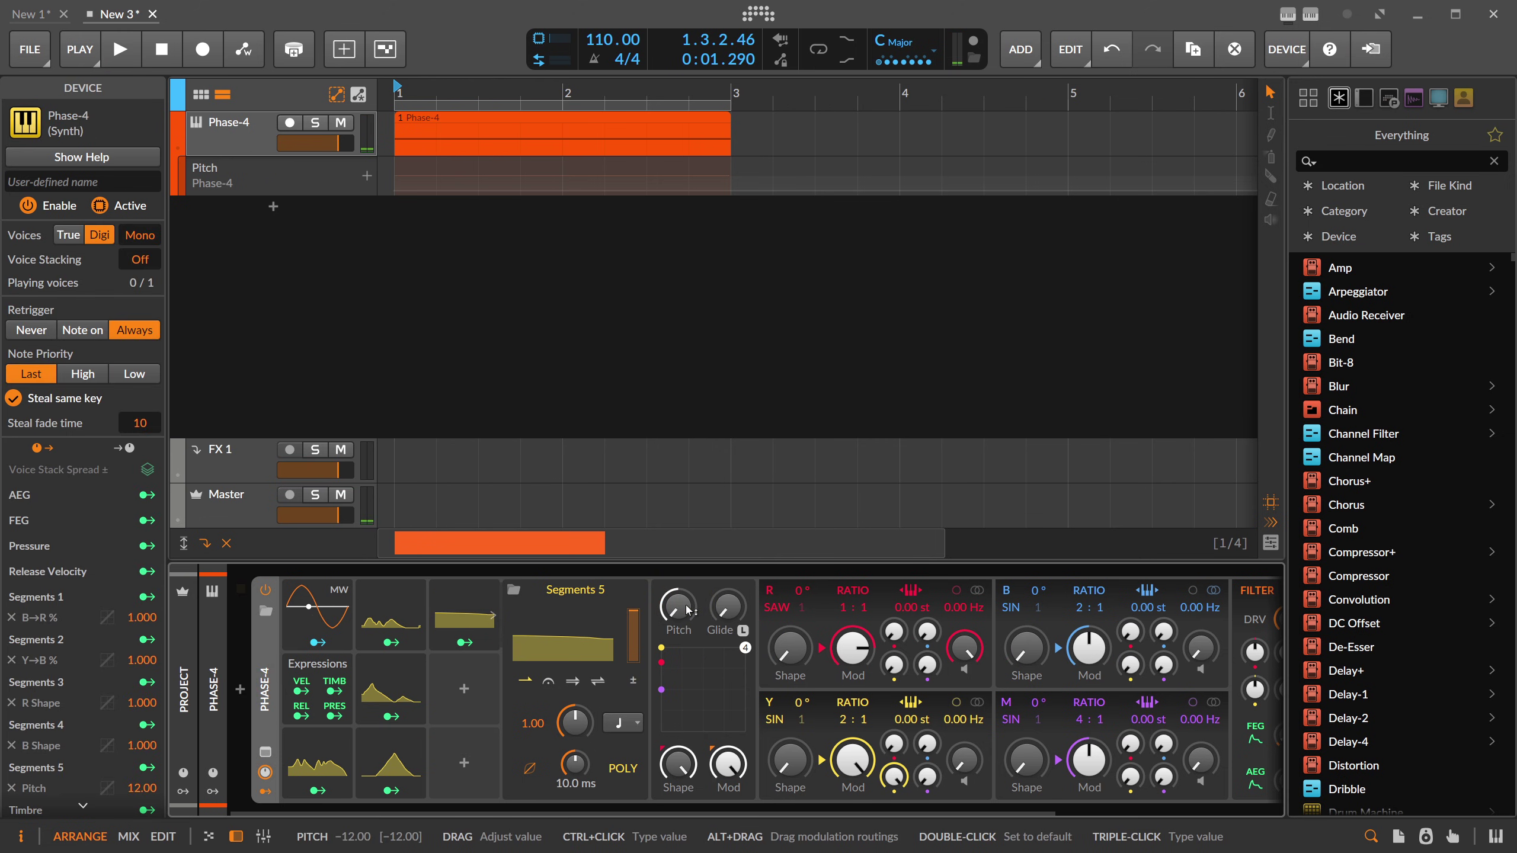
Step: Reset Pitch to its default and play the clip while viewing the Segments 5 curve in the curve editor
{"action": "left_click", "coordinate": [687, 610], "text": "ctrl"}
{"action": "key", "text": "Escape"}
{"action": "double_click", "coordinate": [687, 610]}
{"action": "key", "text": "space"}
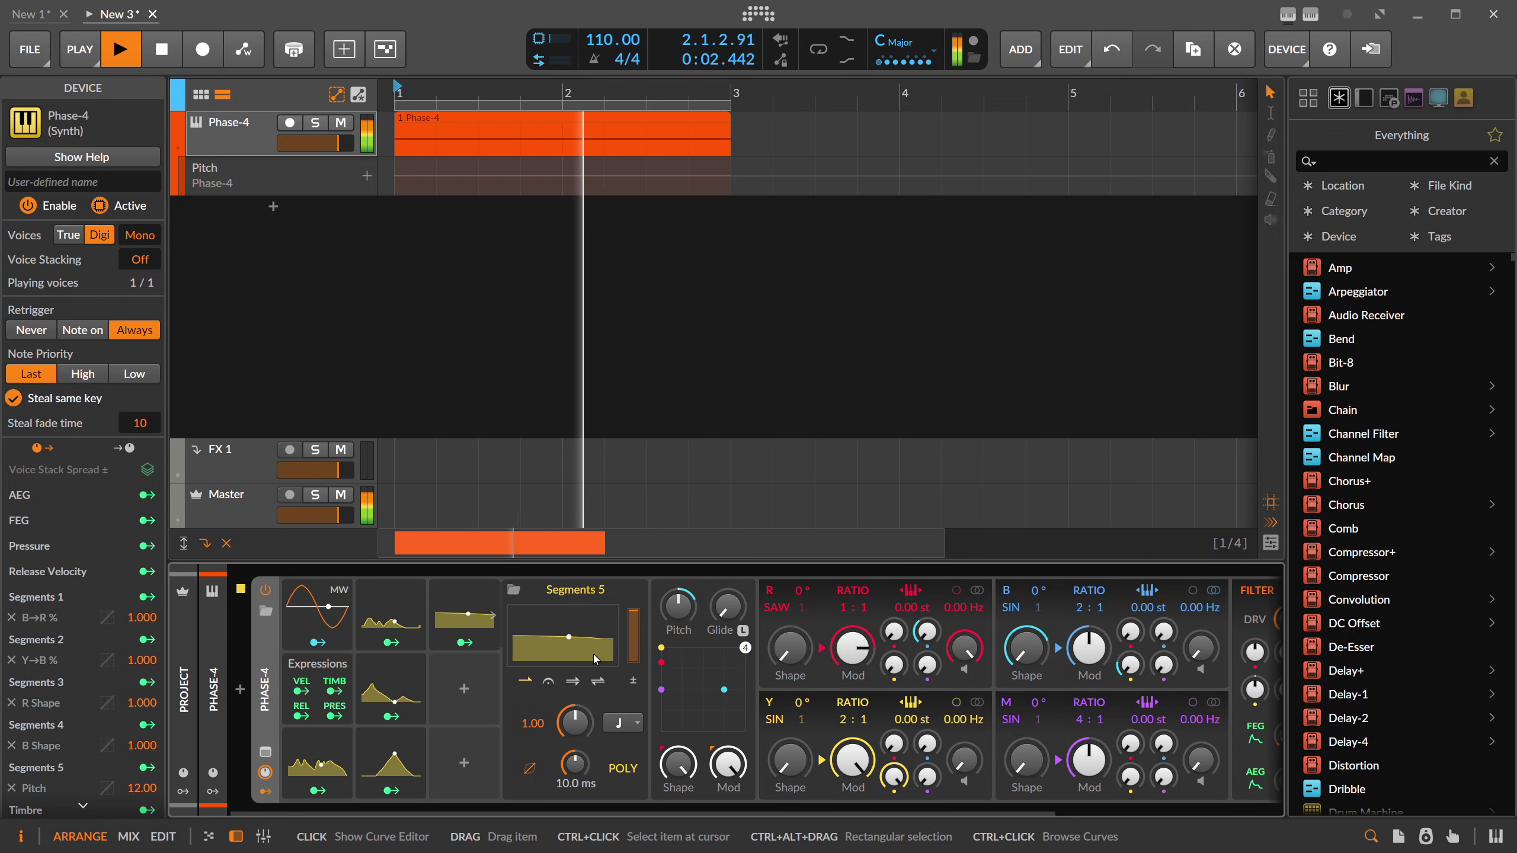
{"action": "left_click", "coordinate": [559, 644]}
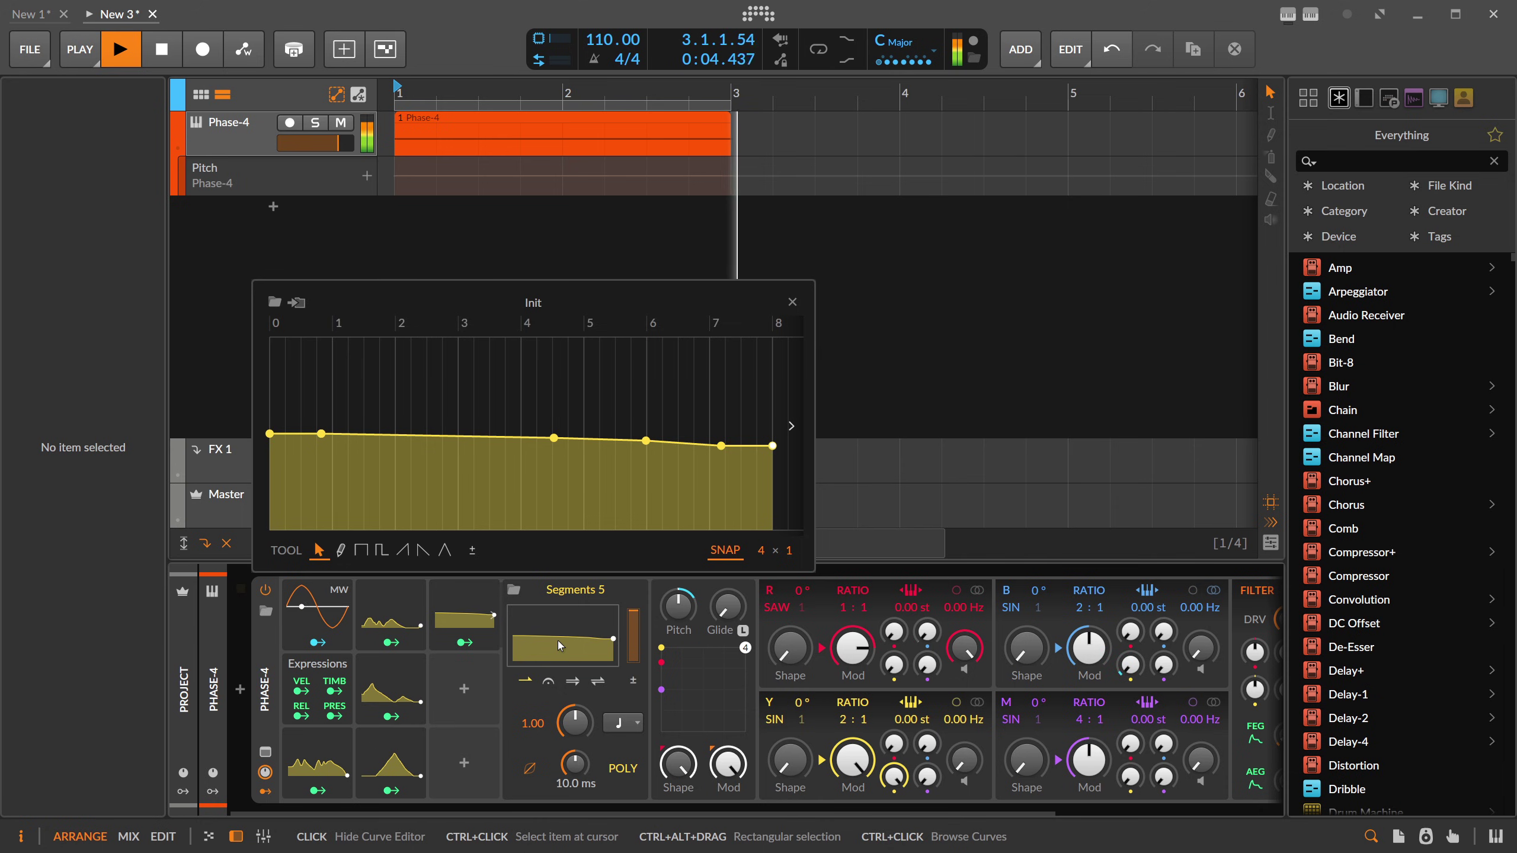
{"action": "key", "text": "space"}
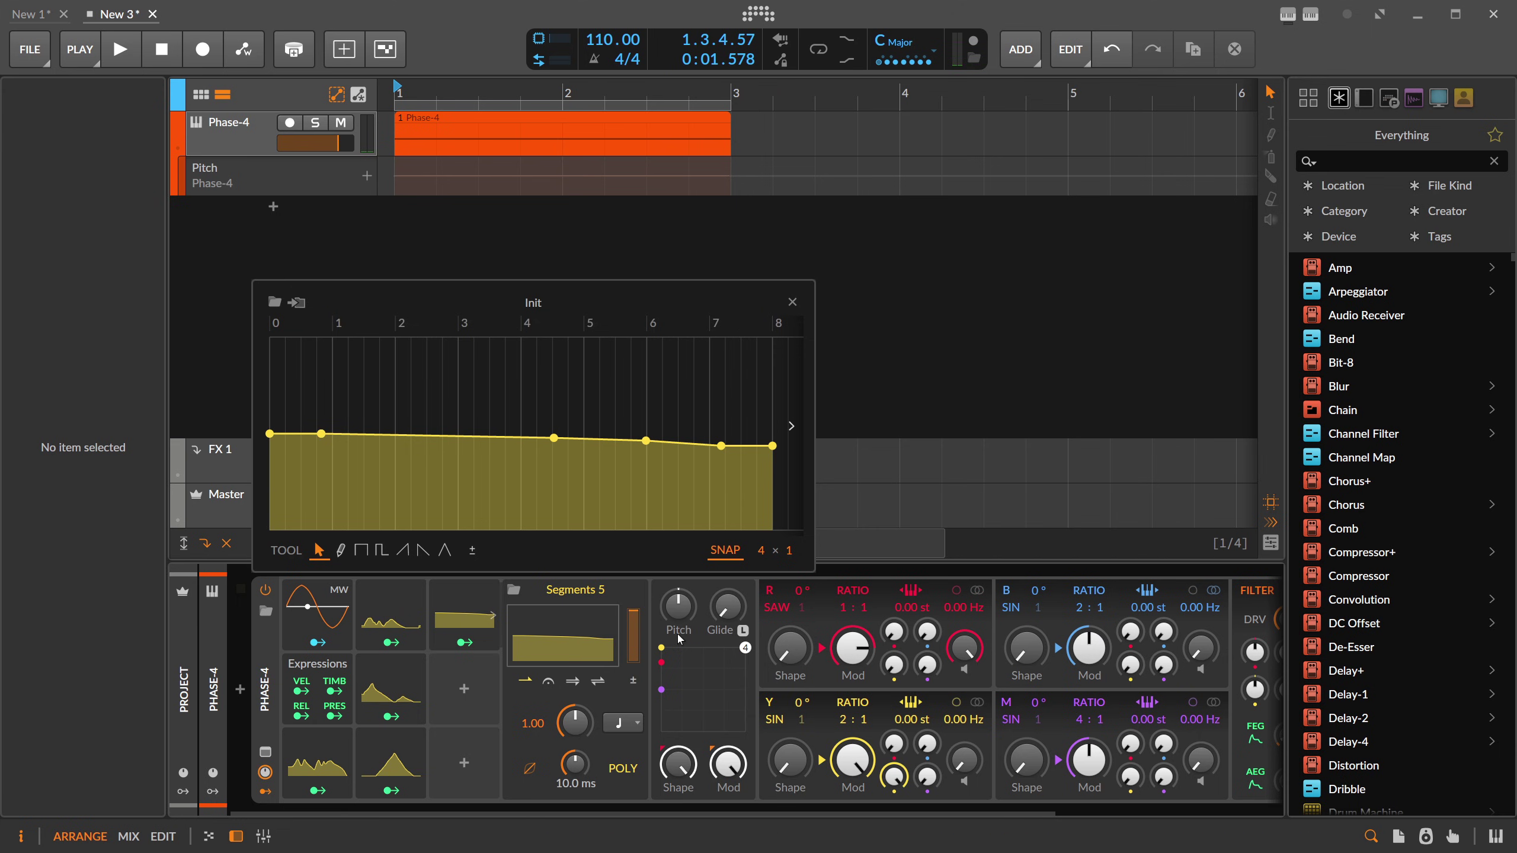
Step: Try Pitch offsets of -3.00 st and -4.00 st, playing the clip after each change
{"action": "left_click", "coordinate": [681, 603], "text": "ctrl"}
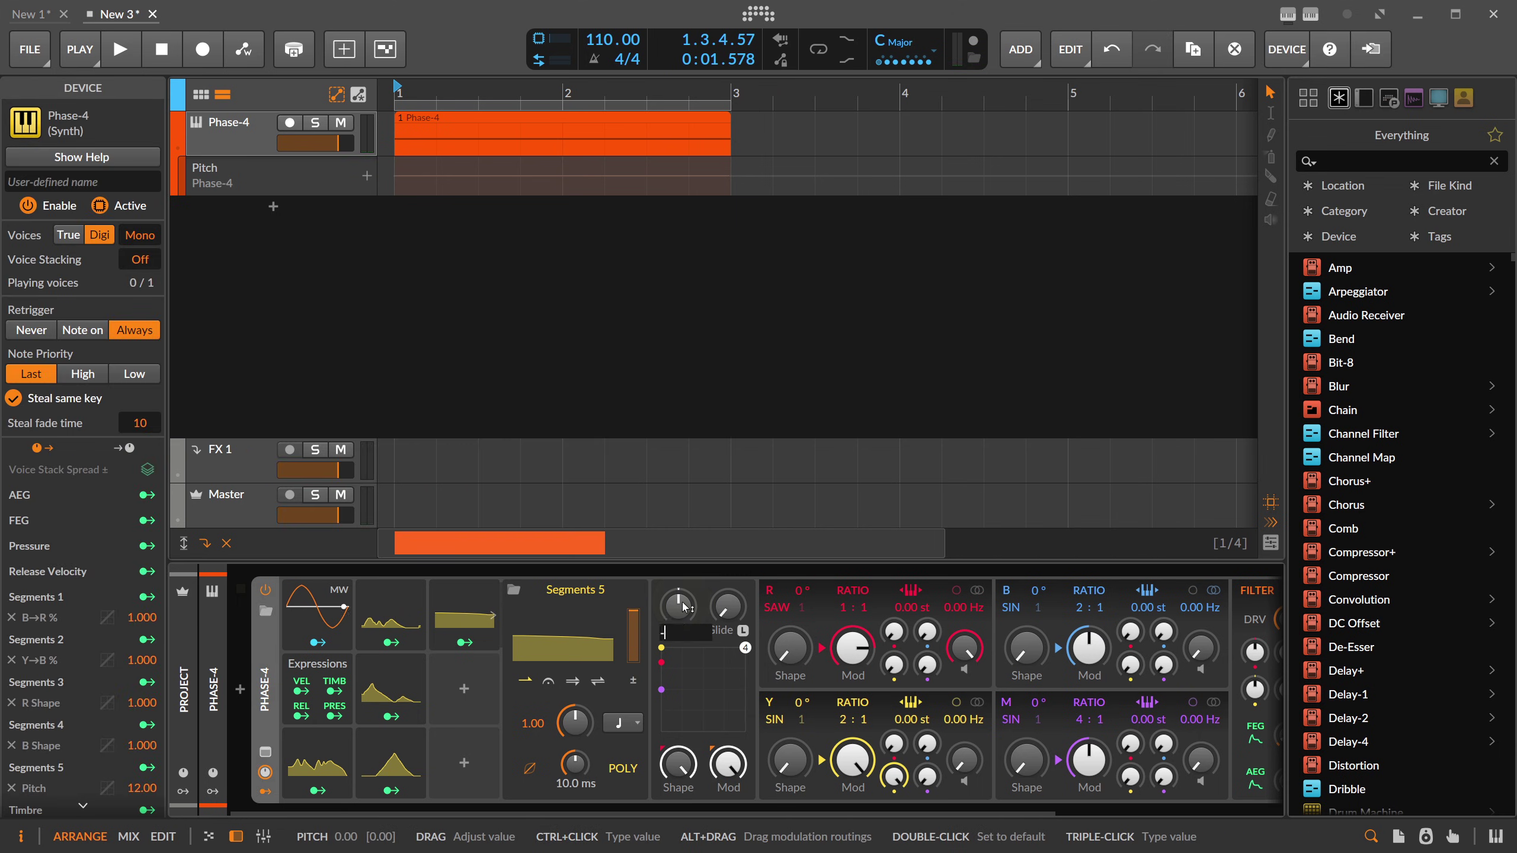
{"action": "key", "text": "Return"}
{"action": "key", "text": "space"}
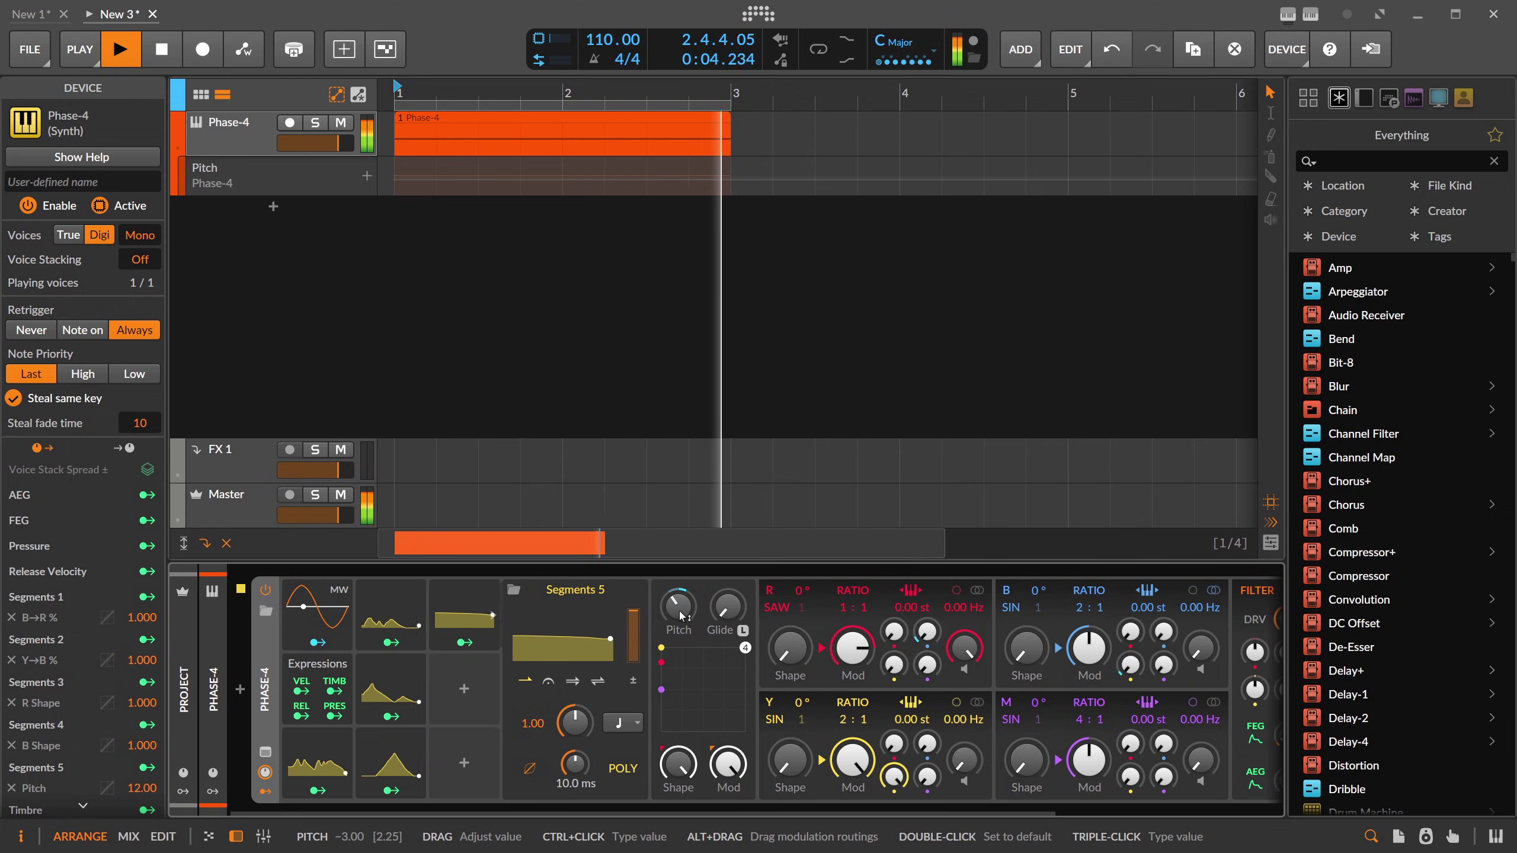
{"action": "left_click", "coordinate": [681, 609], "text": "ctrl"}
{"action": "left_click_drag", "start_coordinate": [683, 613], "coordinate": [683, 609]}
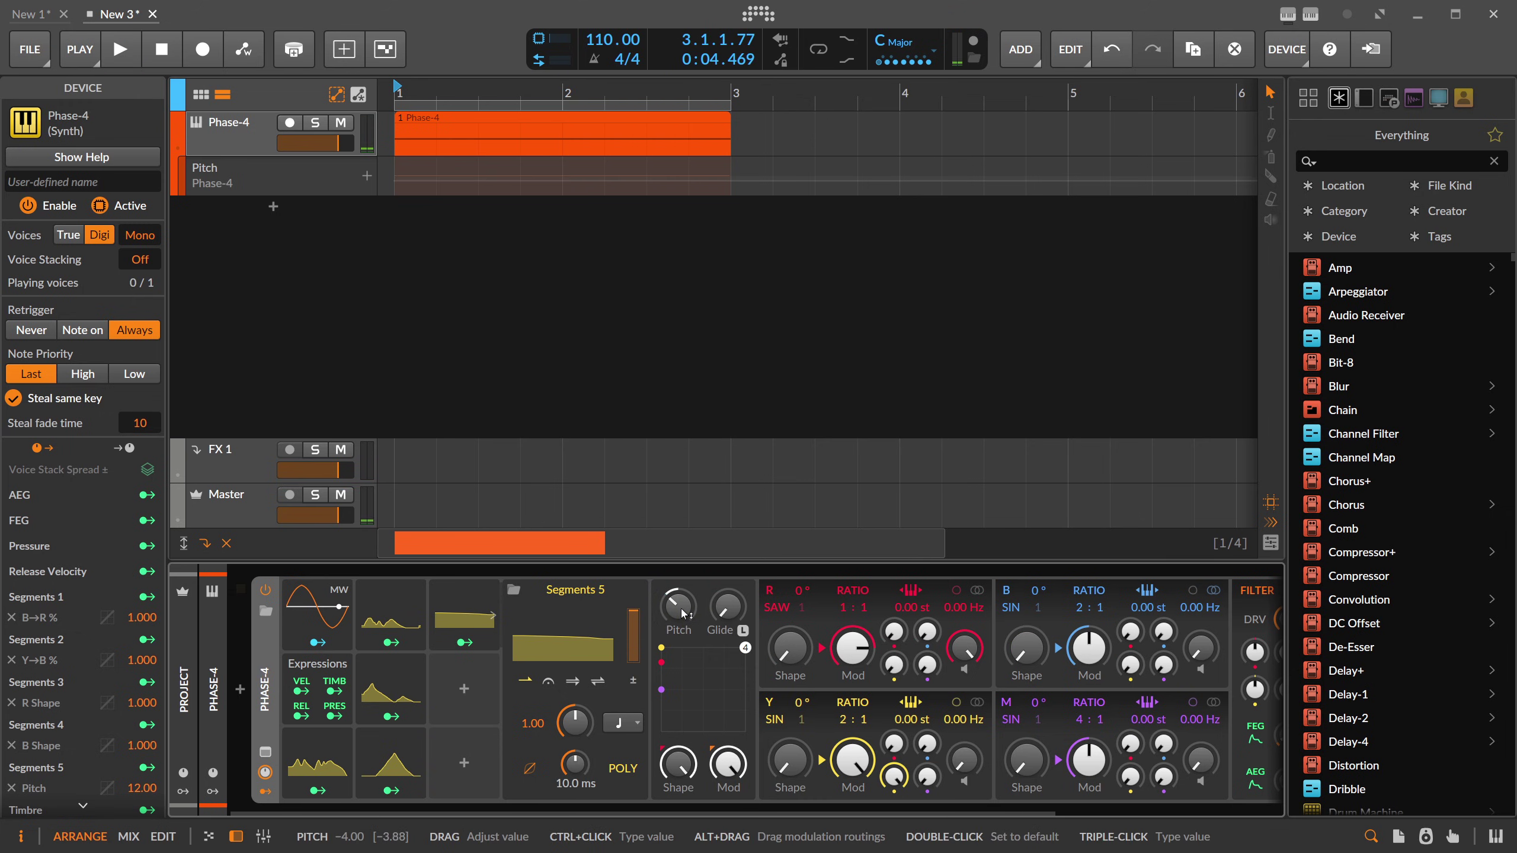
{"action": "key", "text": "space"}
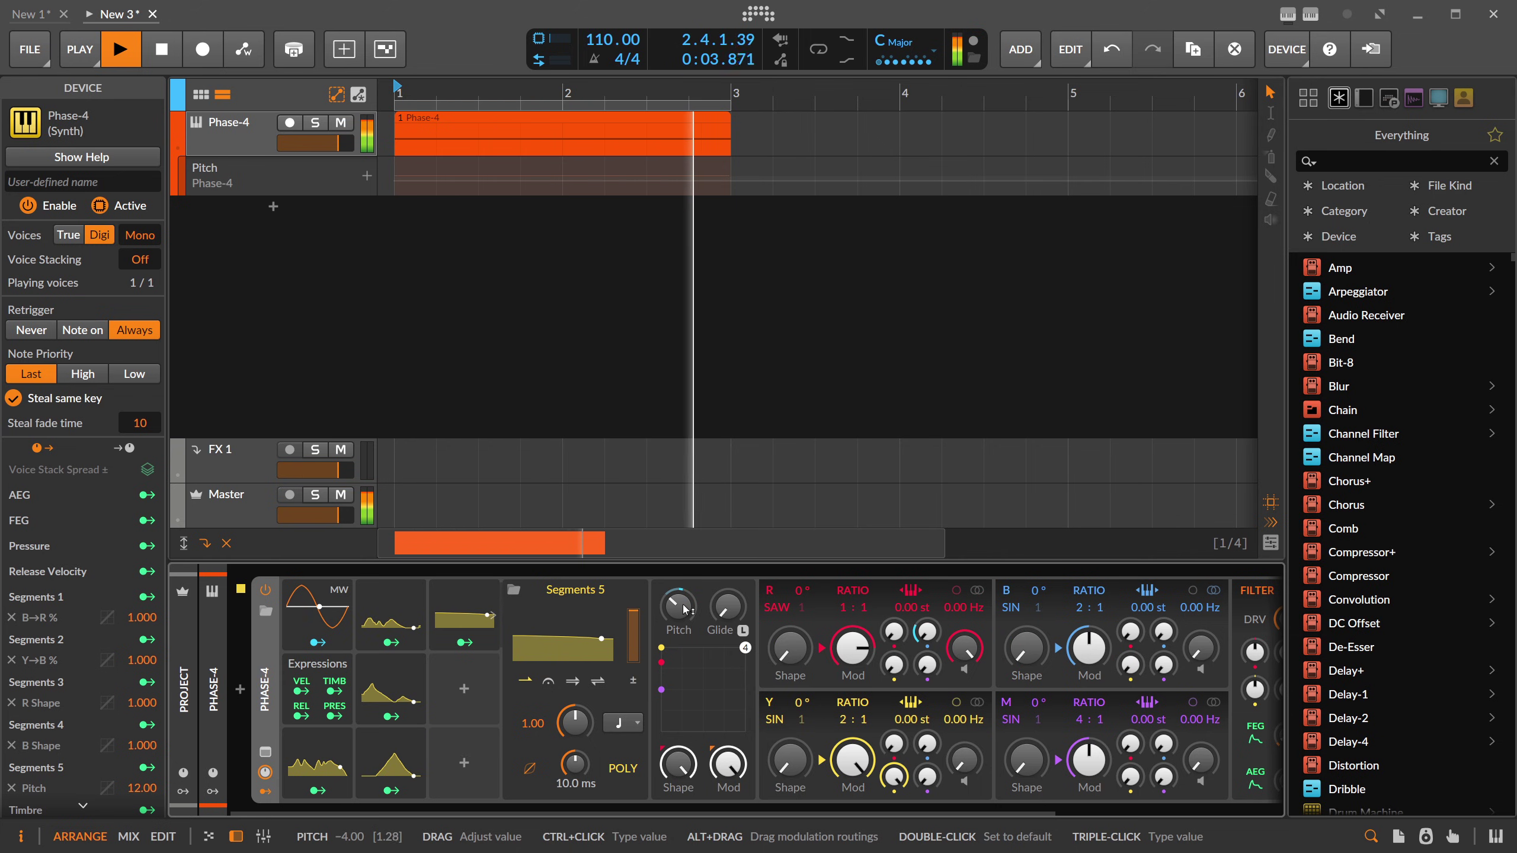
{"action": "key", "text": "space"}
{"action": "key", "text": "space"}
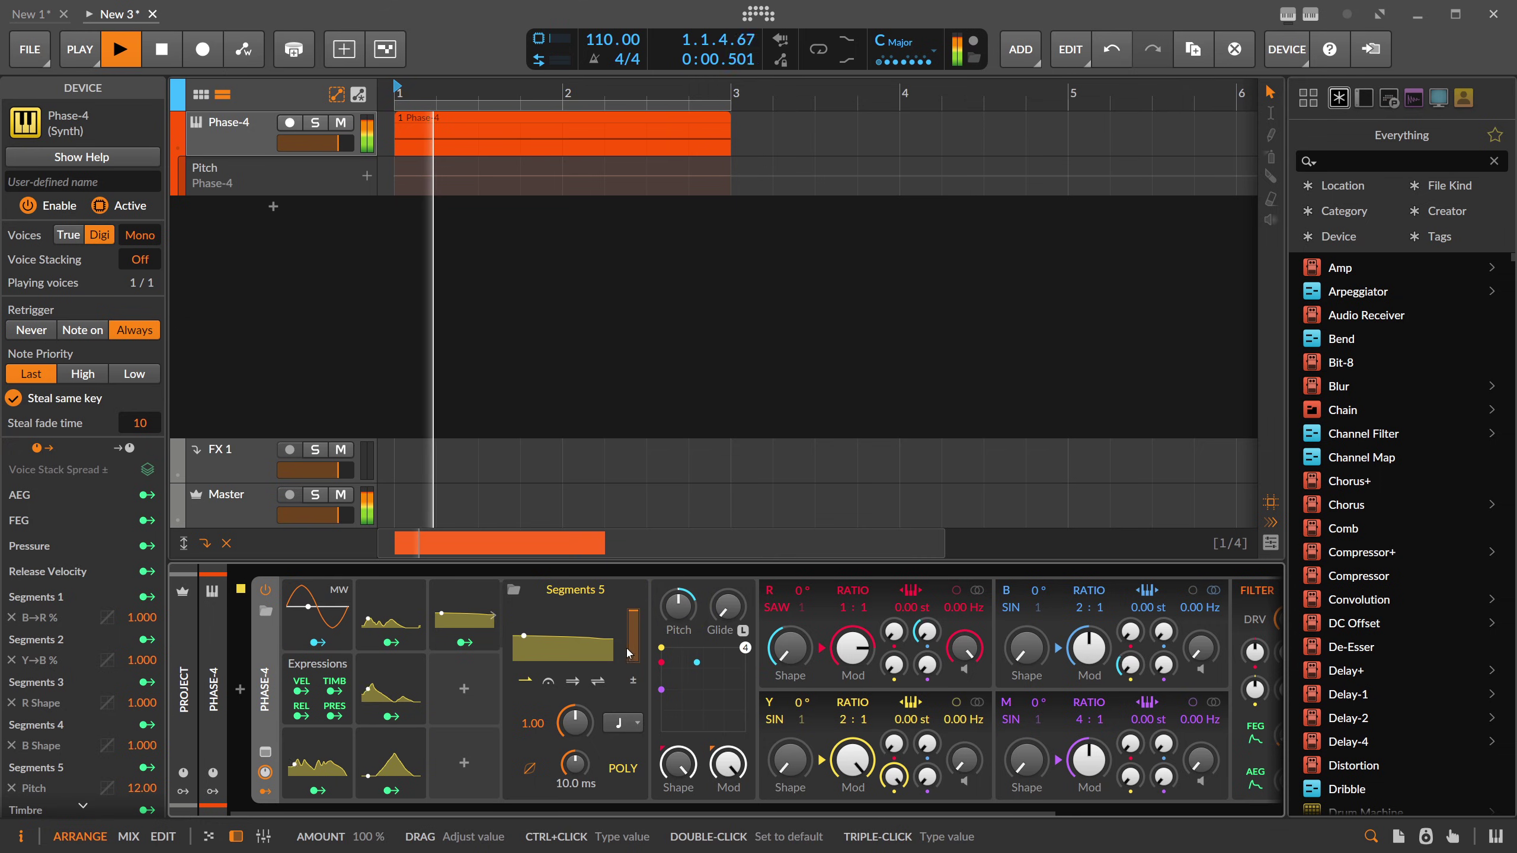
Step: Return Pitch to its default, switch the Segments 5 modulator to bipolar, and audition the clip
{"action": "left_click", "coordinate": [562, 641]}
{"action": "left_click", "coordinate": [793, 302]}
{"action": "key", "text": "space"}
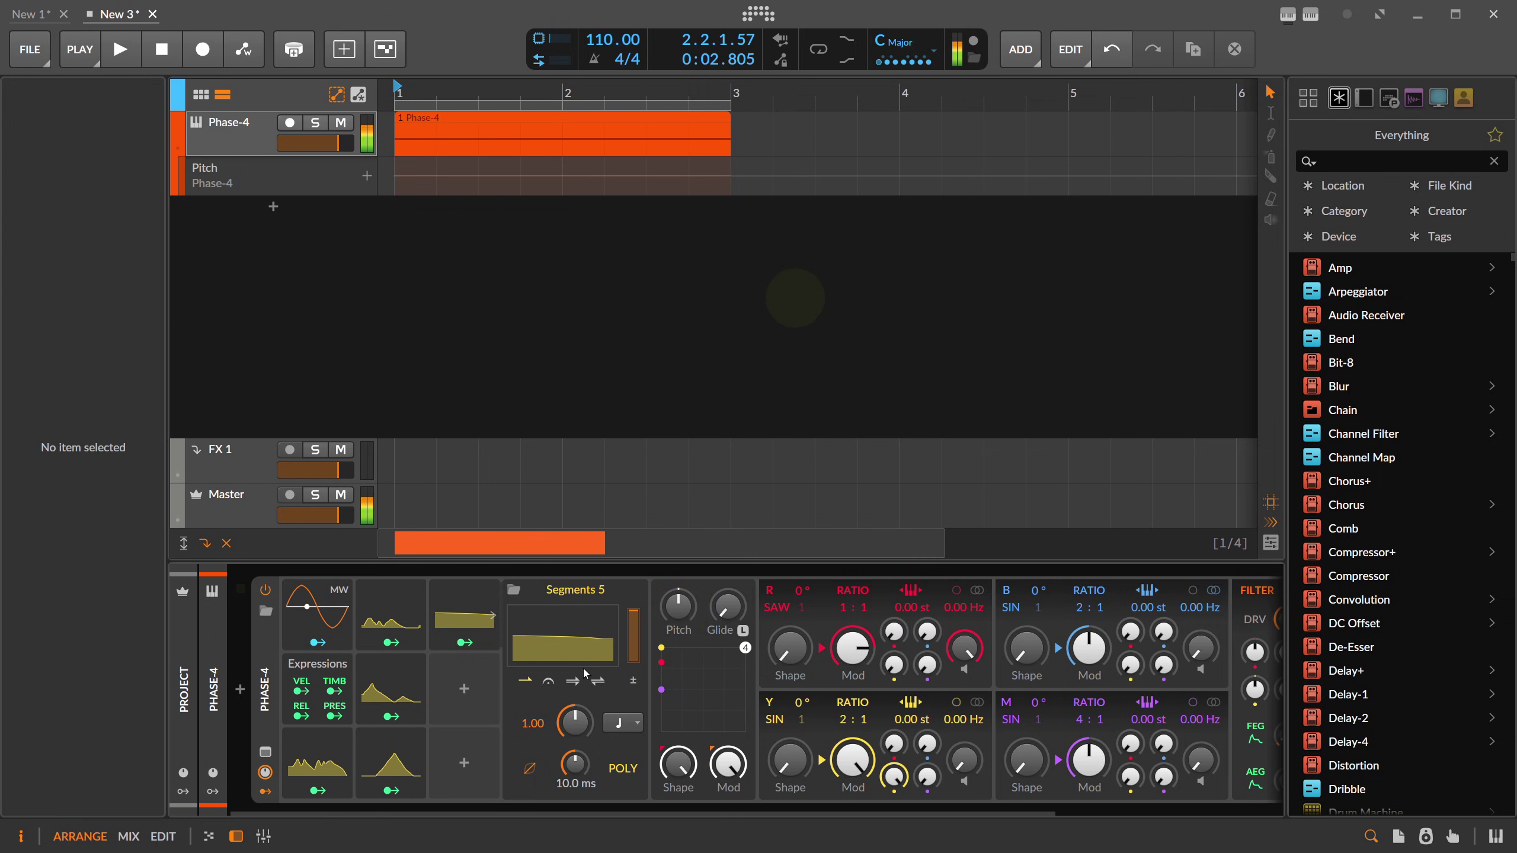
{"action": "key", "text": "space"}
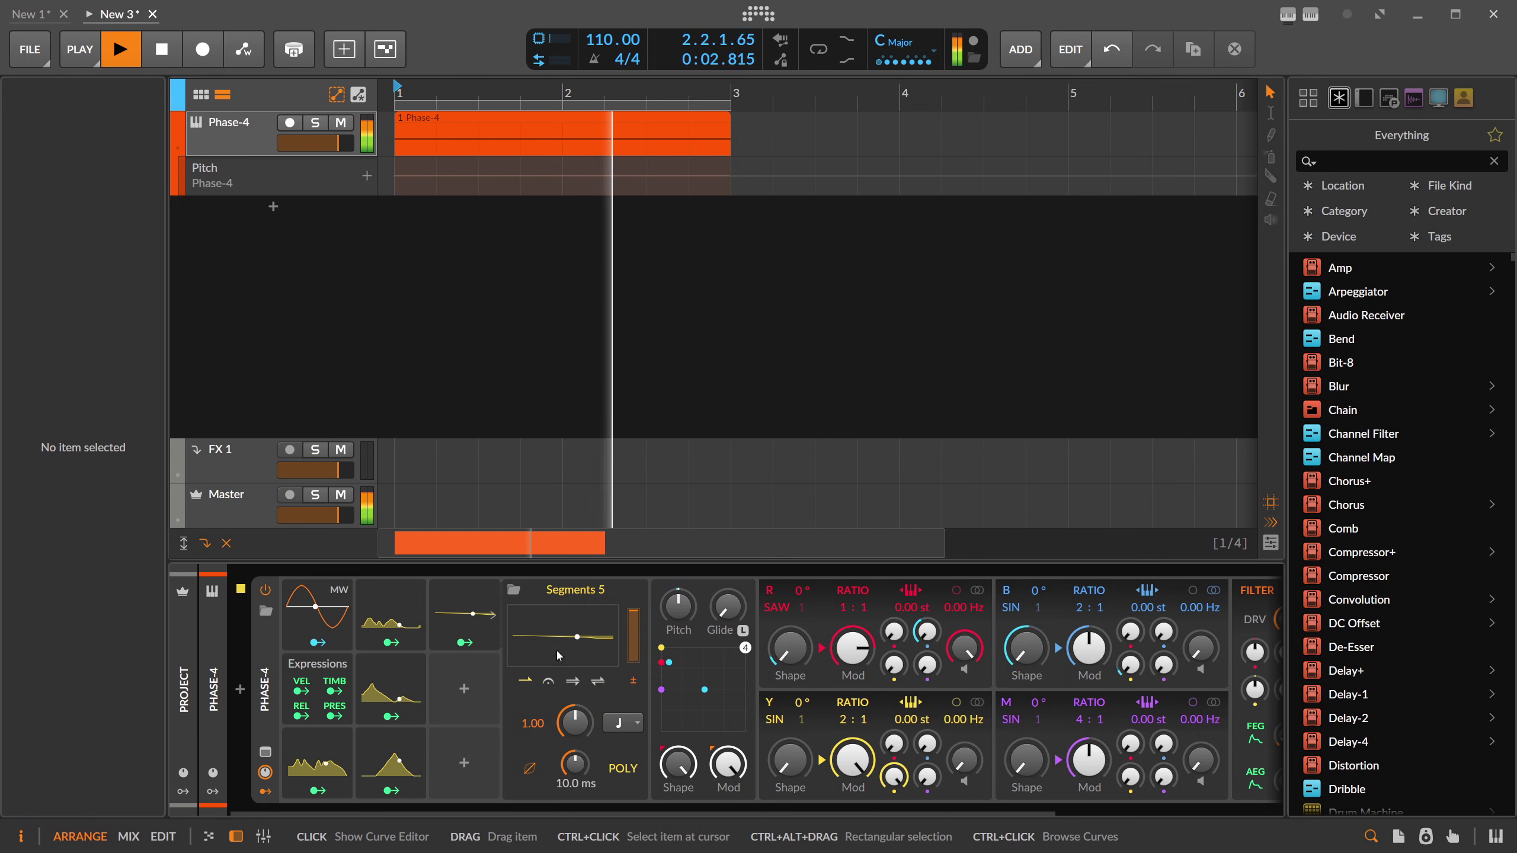
{"action": "key", "text": "space"}
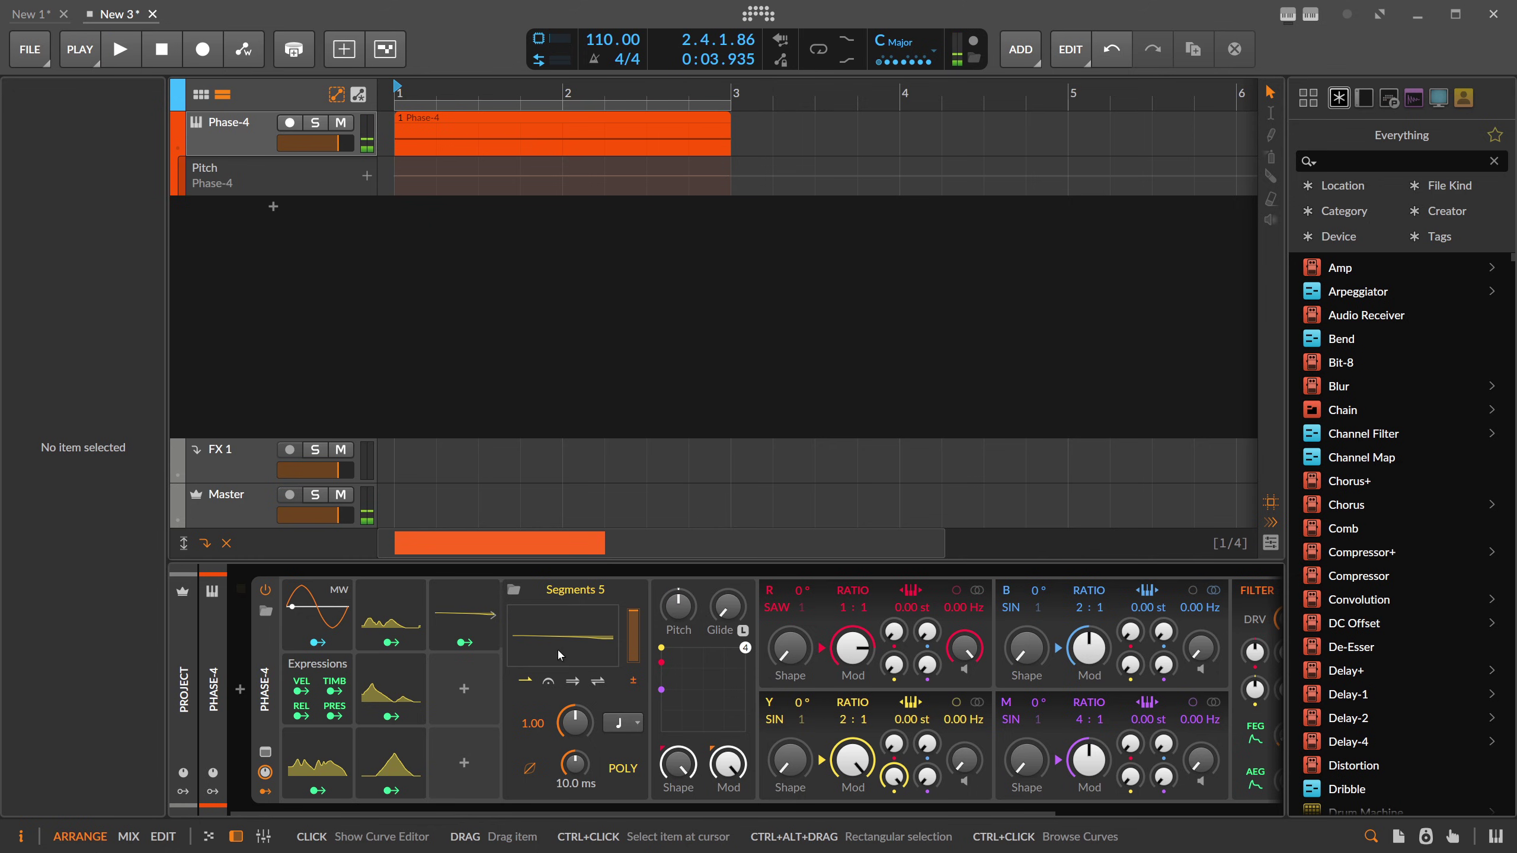
{"action": "left_click", "coordinate": [464, 613]}
{"action": "left_click", "coordinate": [466, 612]}
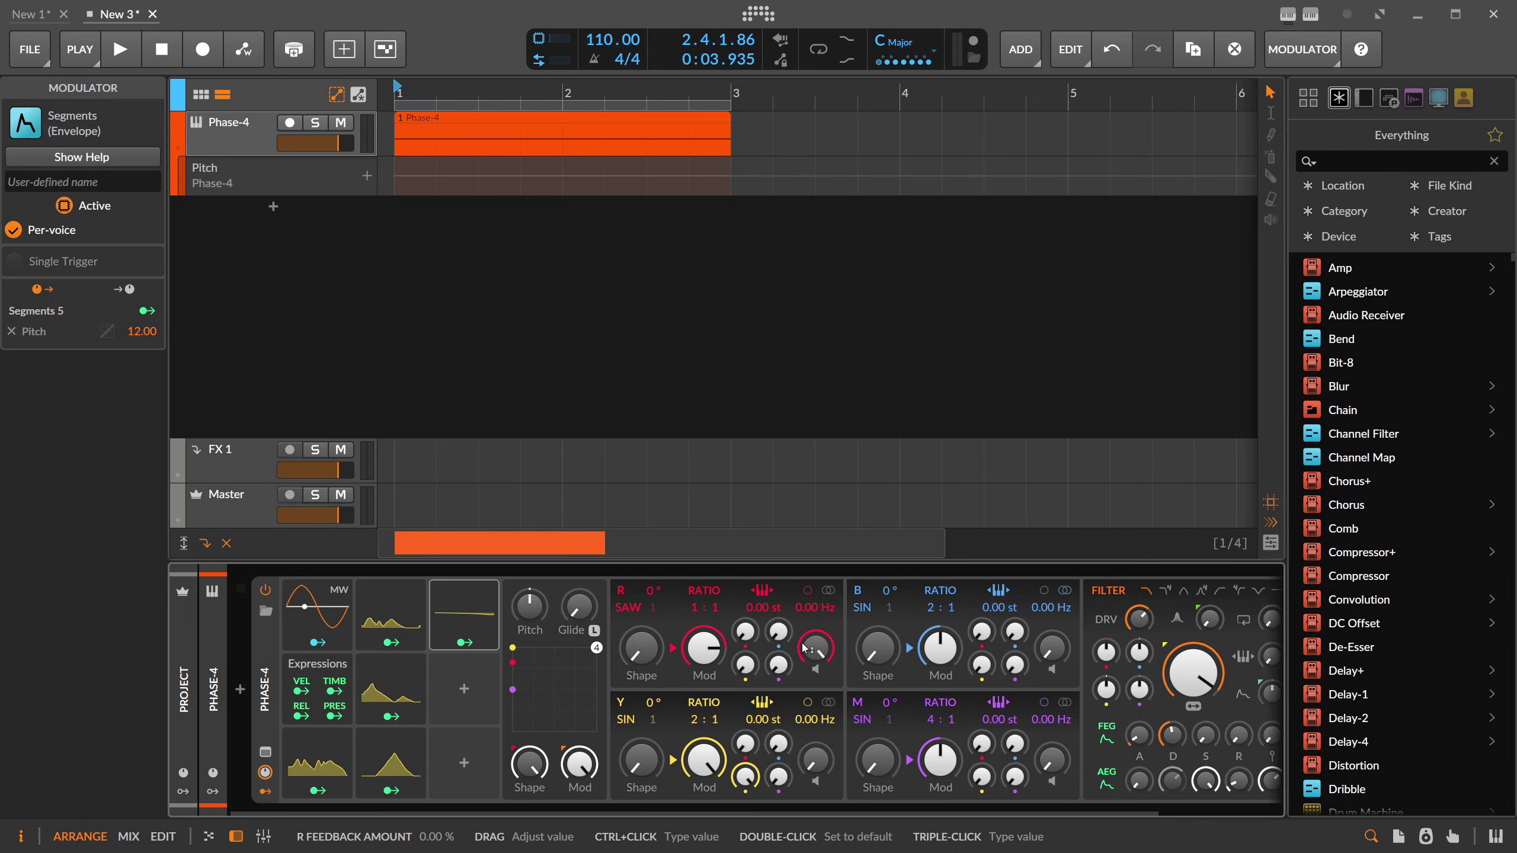
Step: Insert a Convolution device into the FX chain of Phase-4
{"action": "left_click_drag", "start_coordinate": [725, 812], "coordinate": [1056, 798]}
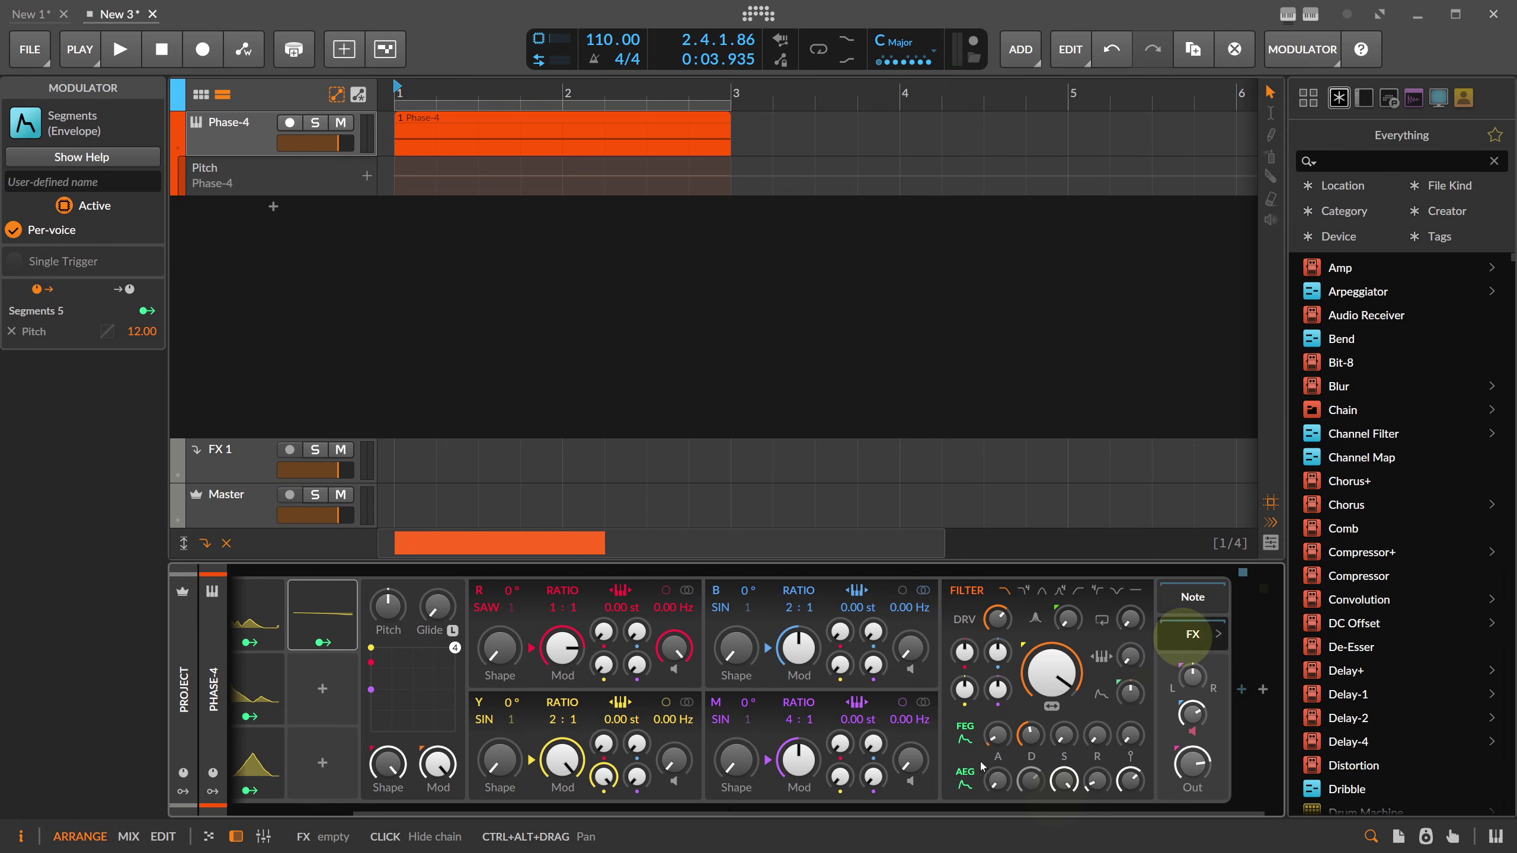
{"action": "left_click_drag", "start_coordinate": [933, 808], "coordinate": [956, 809]}
{"action": "left_click", "coordinate": [1220, 689]}
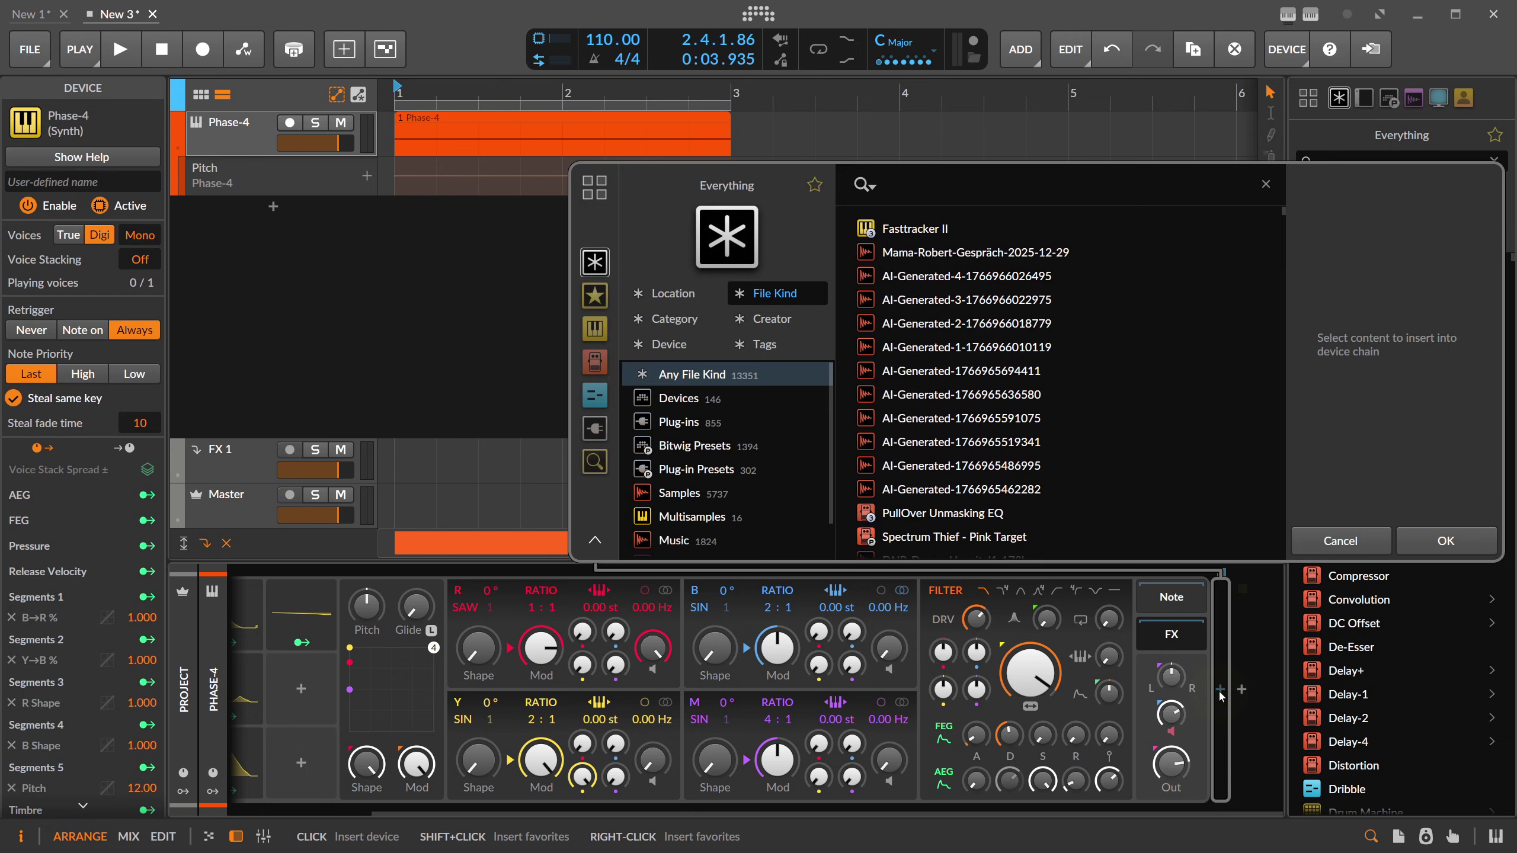
{"action": "type", "text": "conv"}
{"action": "key", "text": "Return"}
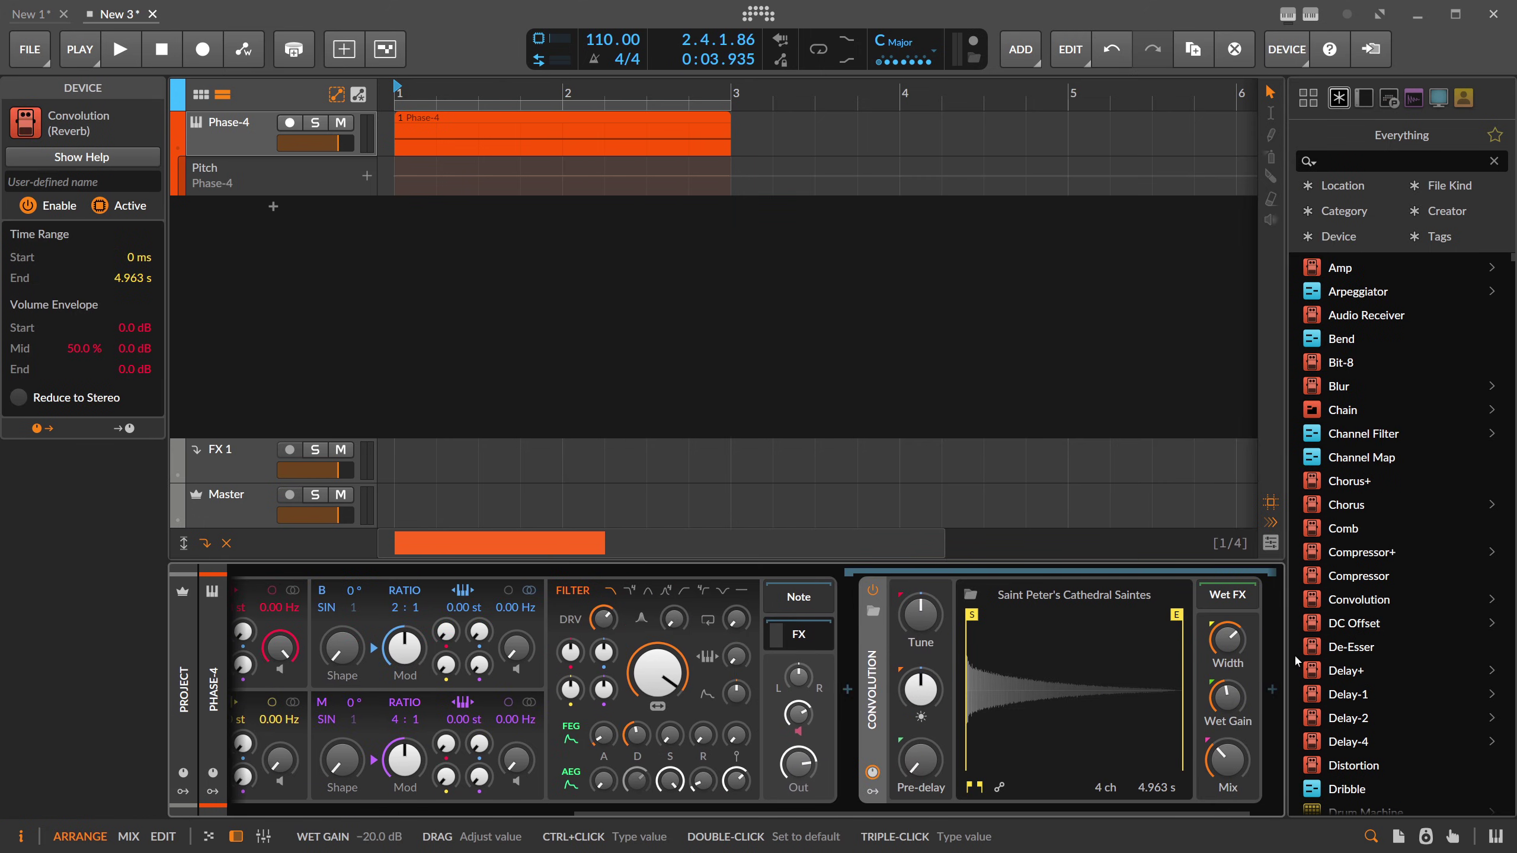
Step: Set the Convolution Mix to fully wet and raise its Wet Gain to about -9.3 dB while playing the clip
{"action": "left_click", "coordinate": [1228, 759]}
{"action": "left_click", "coordinate": [1227, 698]}
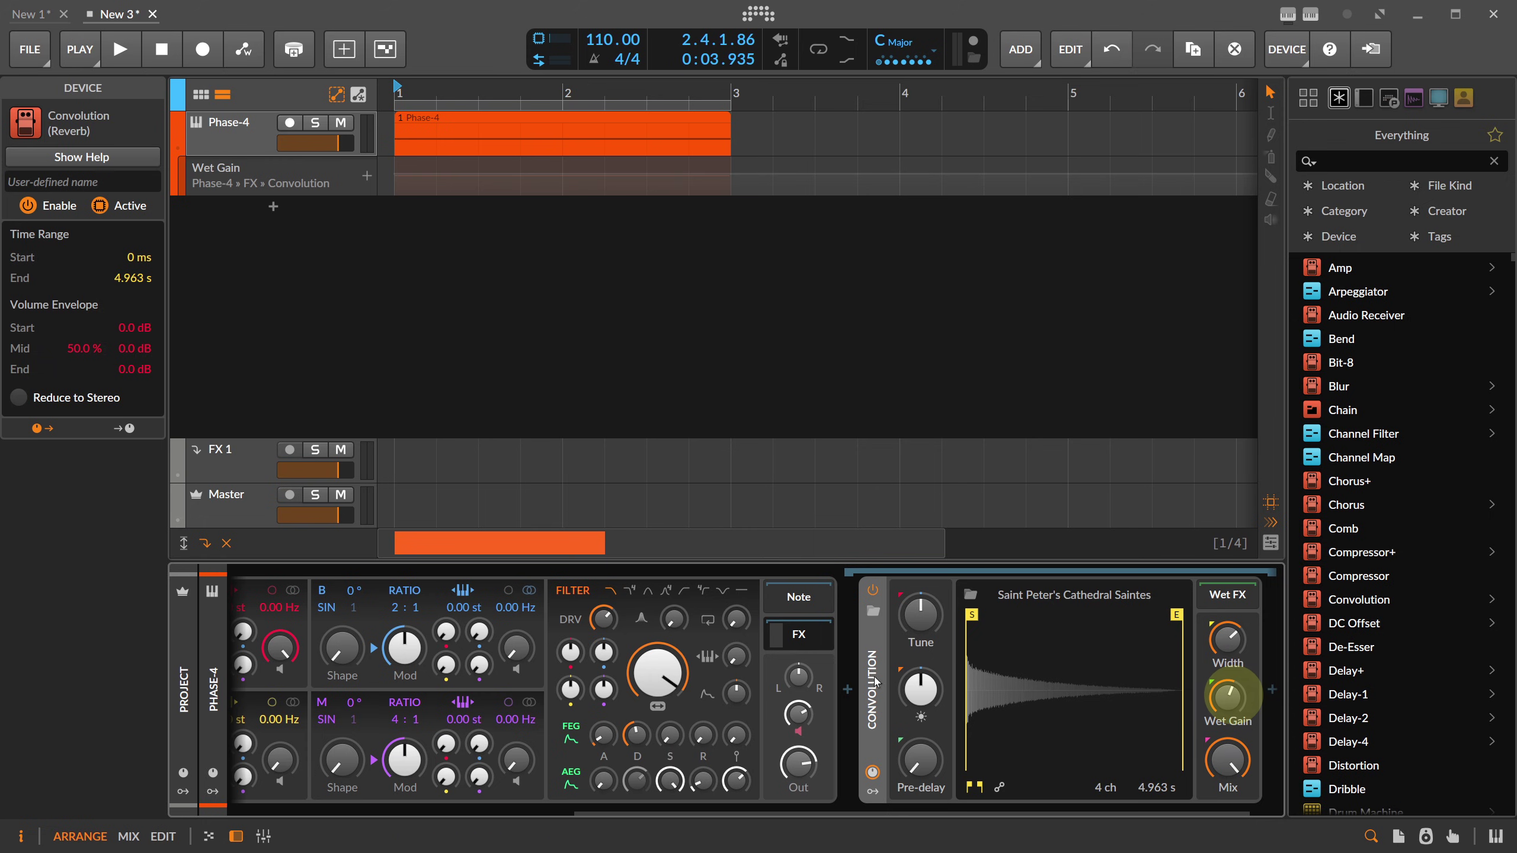
{"action": "key", "text": "space"}
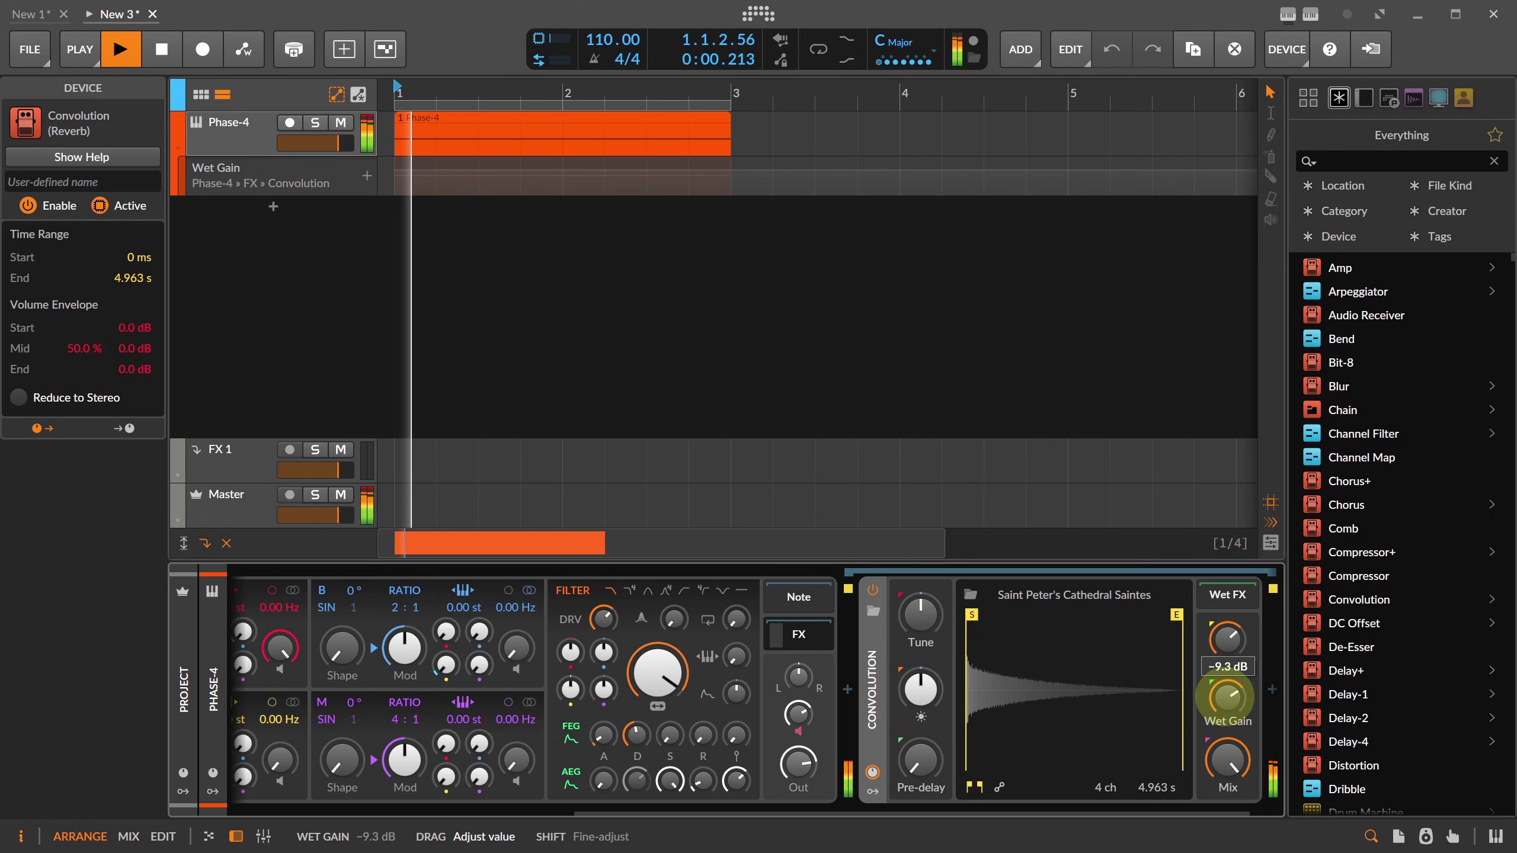
{"action": "key", "text": "space"}
Step: Insert a Chain container before Convolution in the Phase-4 FX chain
{"action": "left_click", "coordinate": [849, 689]}
{"action": "type", "text": "cha"}
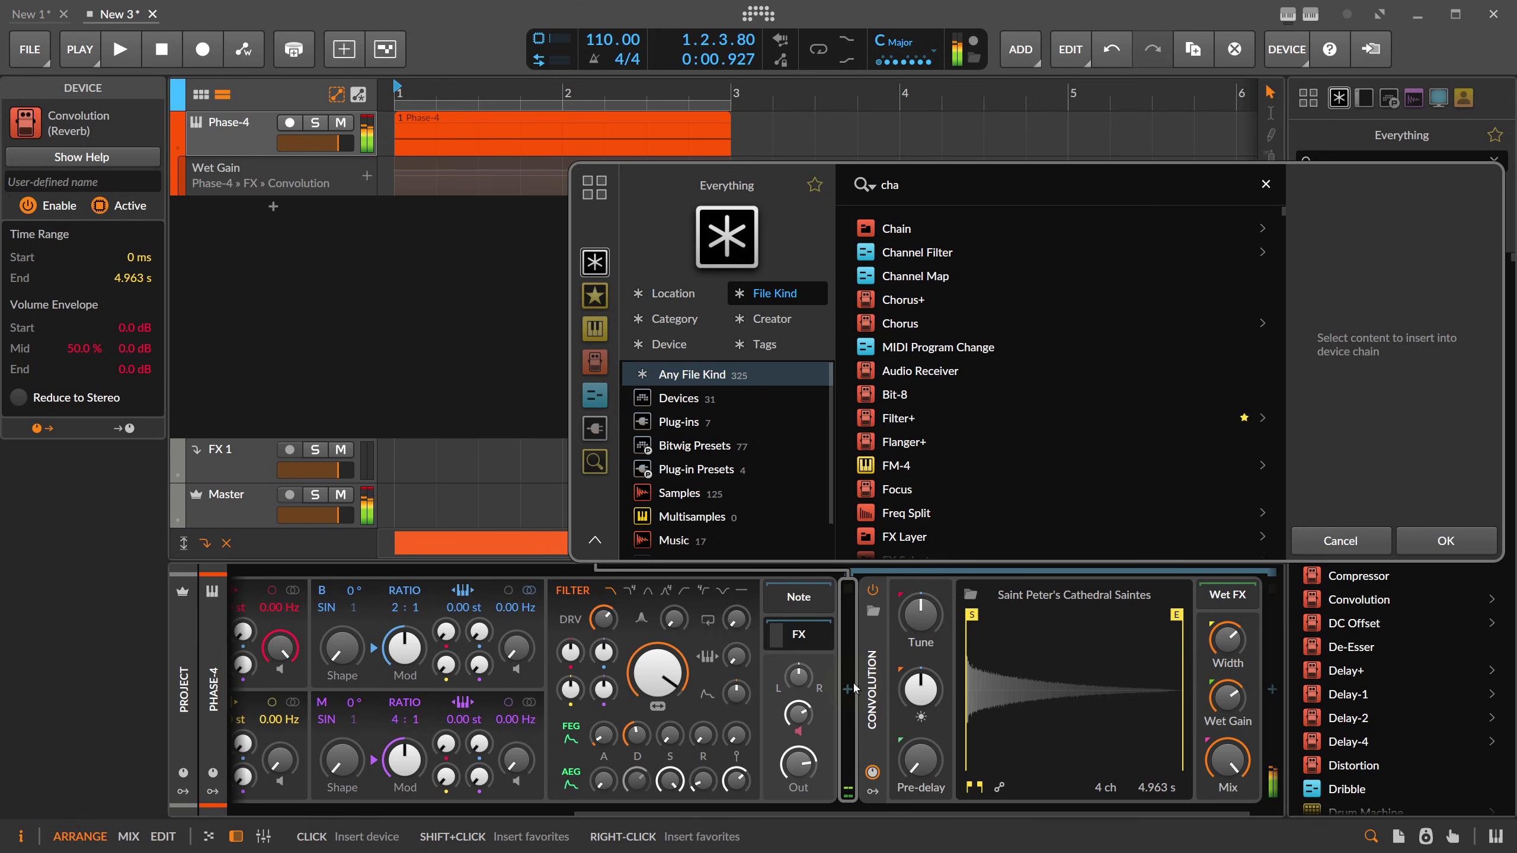
{"action": "key", "text": "Return"}
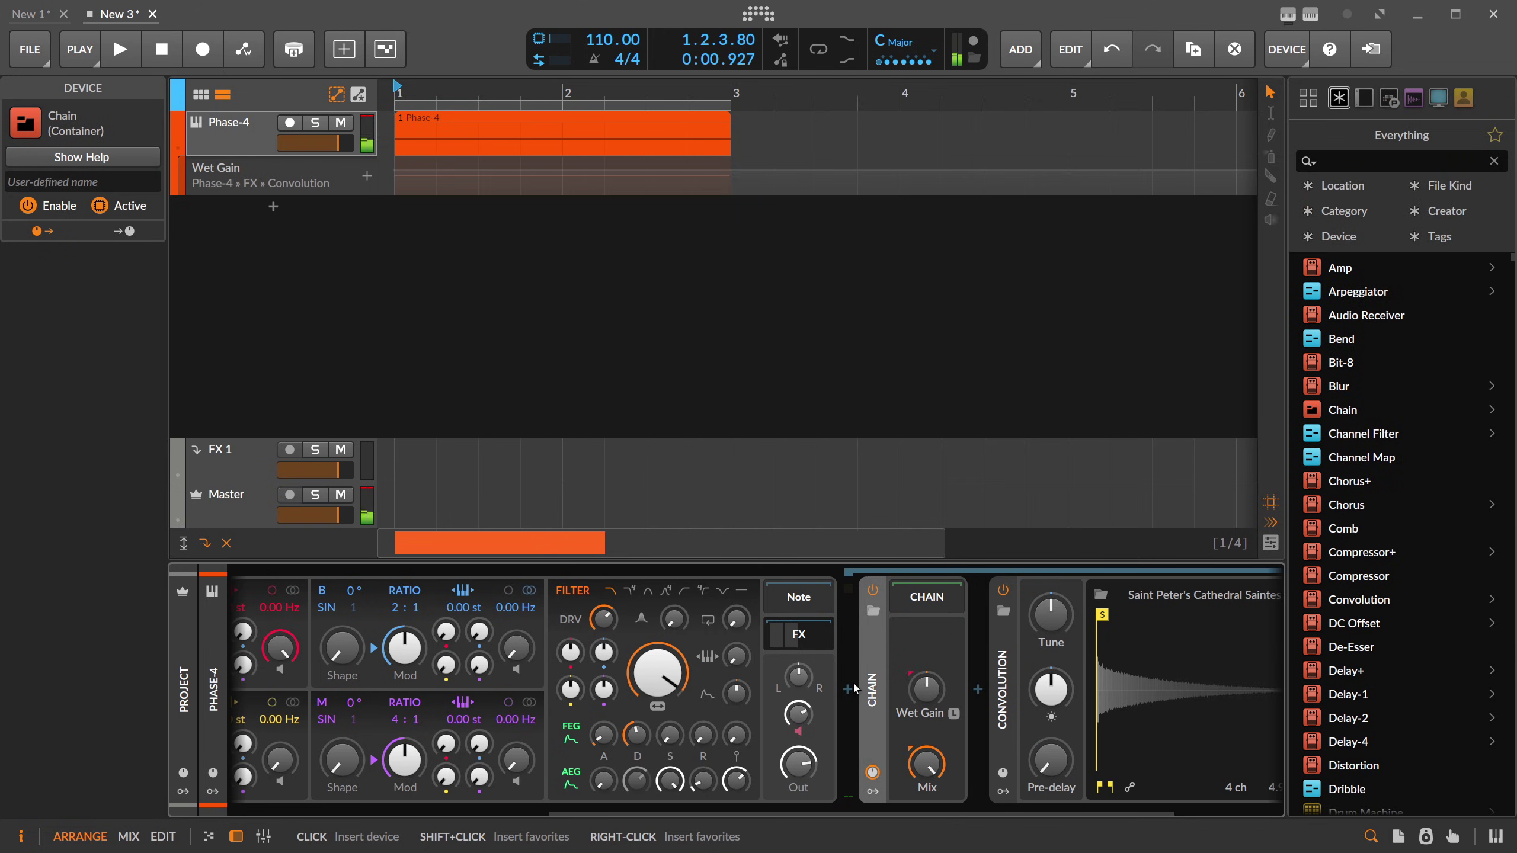
Step: Move the Convolution device into the Chain container and expand the container's contents
{"action": "left_click_drag", "start_coordinate": [920, 814], "coordinate": [1129, 770]}
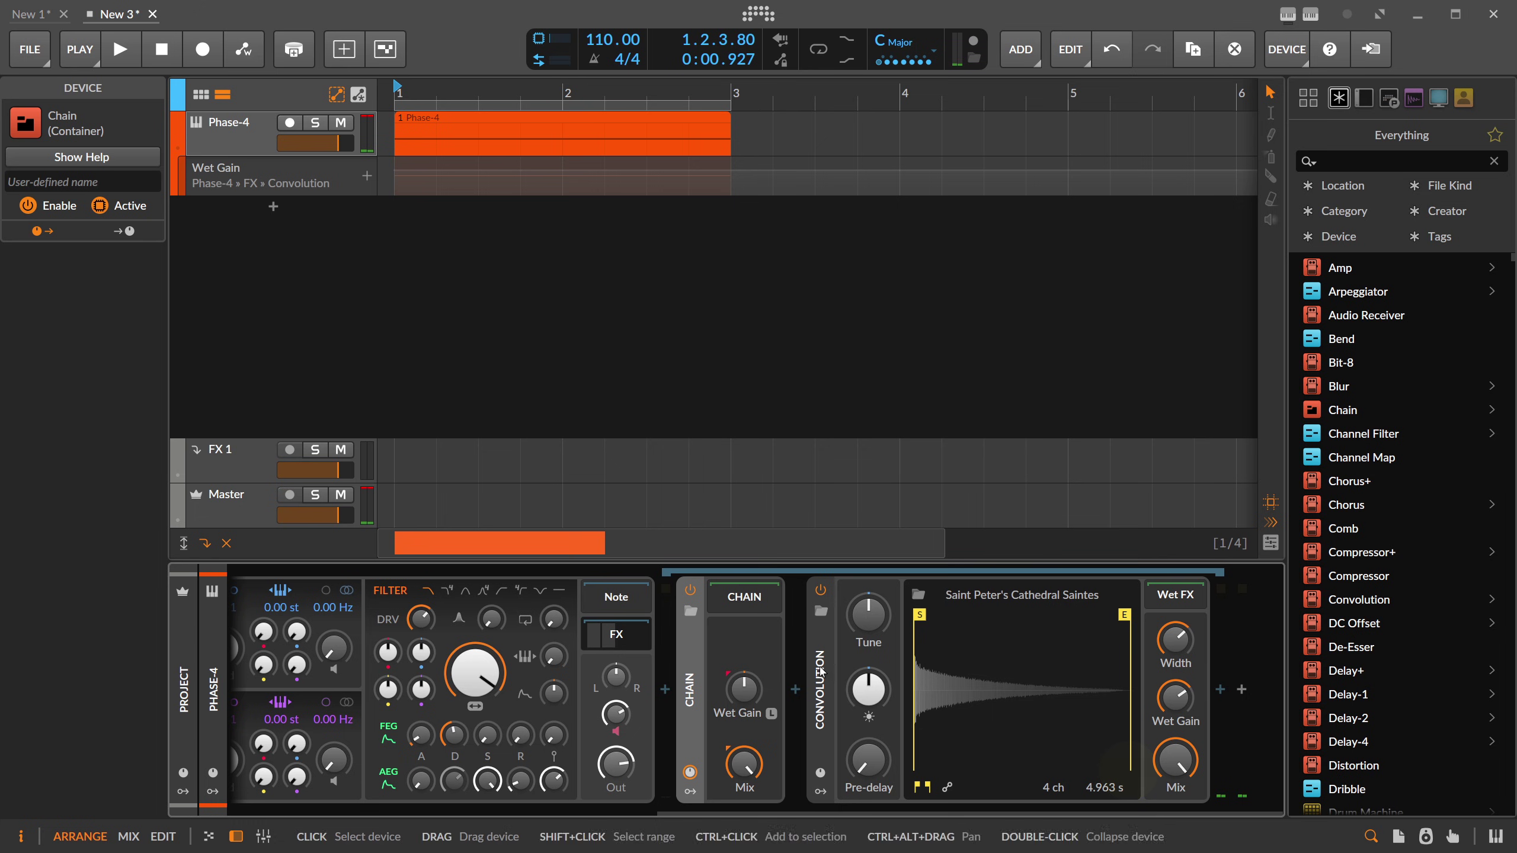
{"action": "left_click_drag", "start_coordinate": [819, 667], "coordinate": [762, 613]}
{"action": "left_click", "coordinate": [1182, 771]}
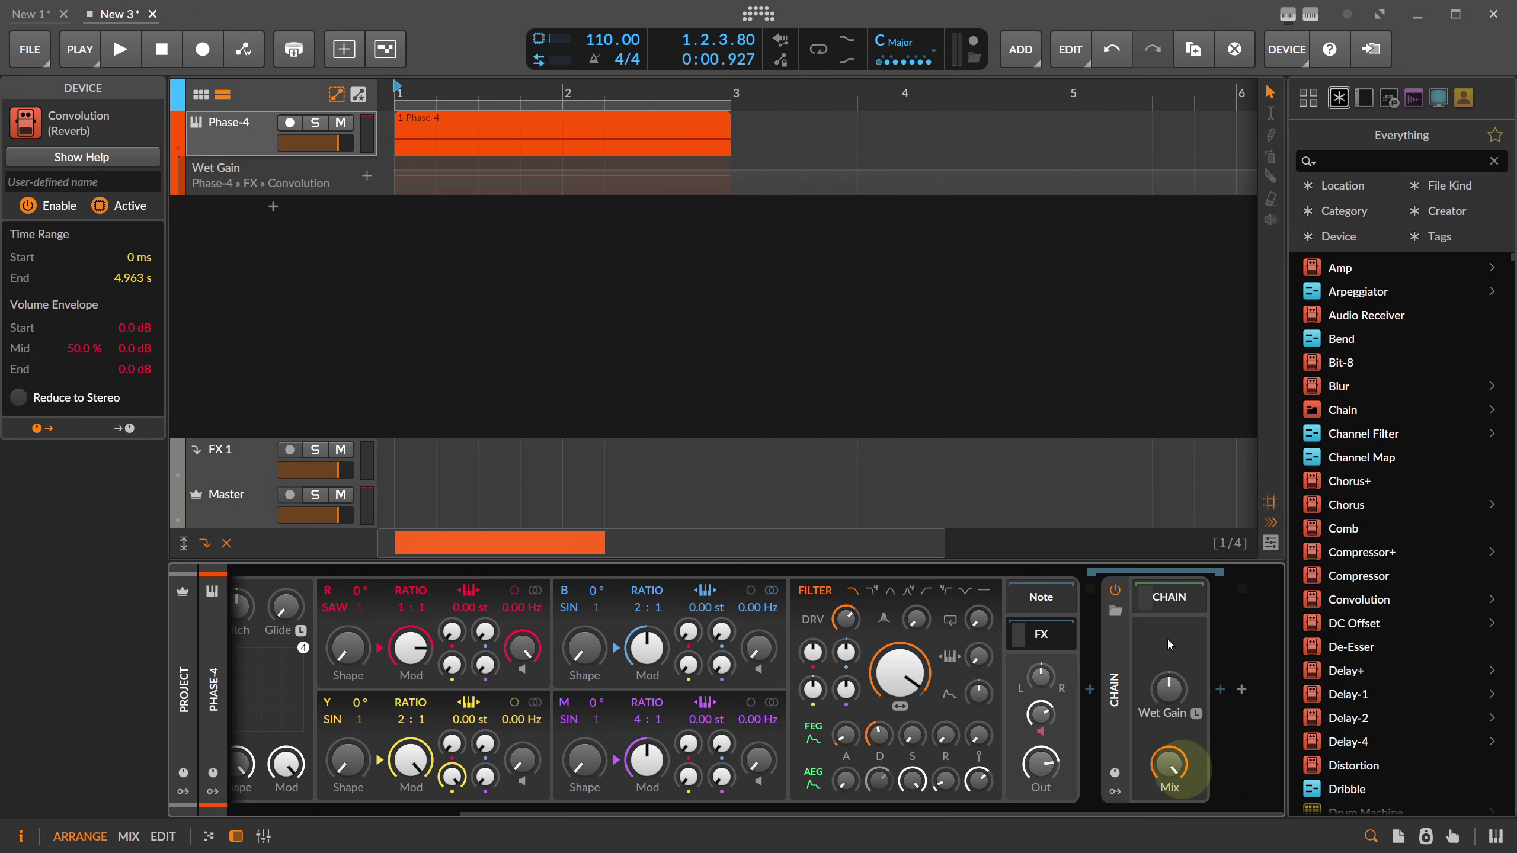
{"action": "left_click", "coordinate": [1164, 610]}
Step: Insert a Tool device before Convolution inside the Chain container
{"action": "scroll", "coordinate": [1069, 804], "scroll_direction": "down", "scroll_amount": 5}
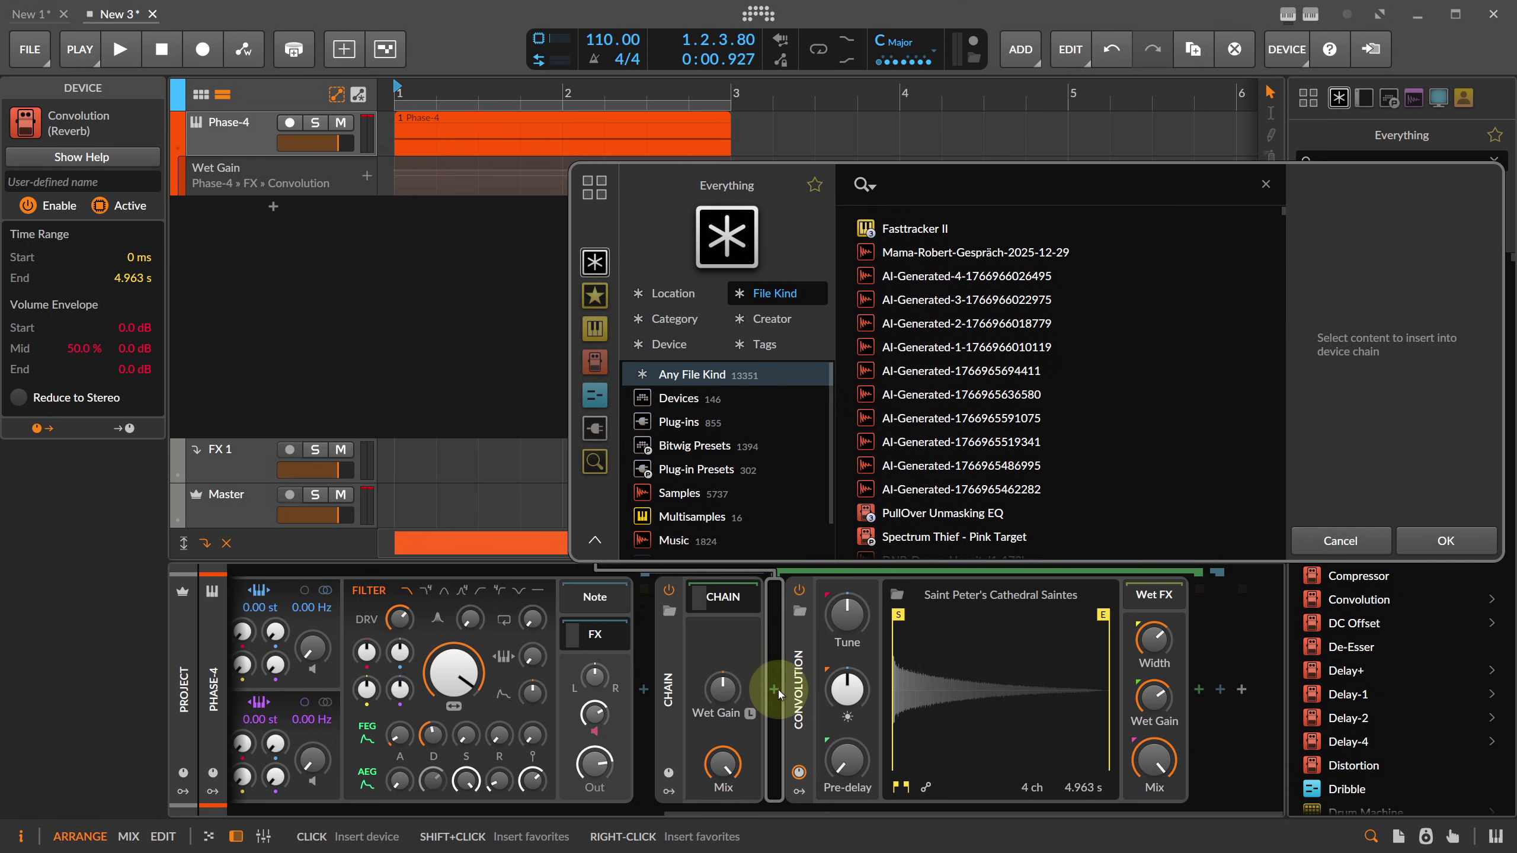
{"action": "left_click", "coordinate": [775, 691]}
{"action": "type", "text": "tool"}
{"action": "key", "text": "Return"}
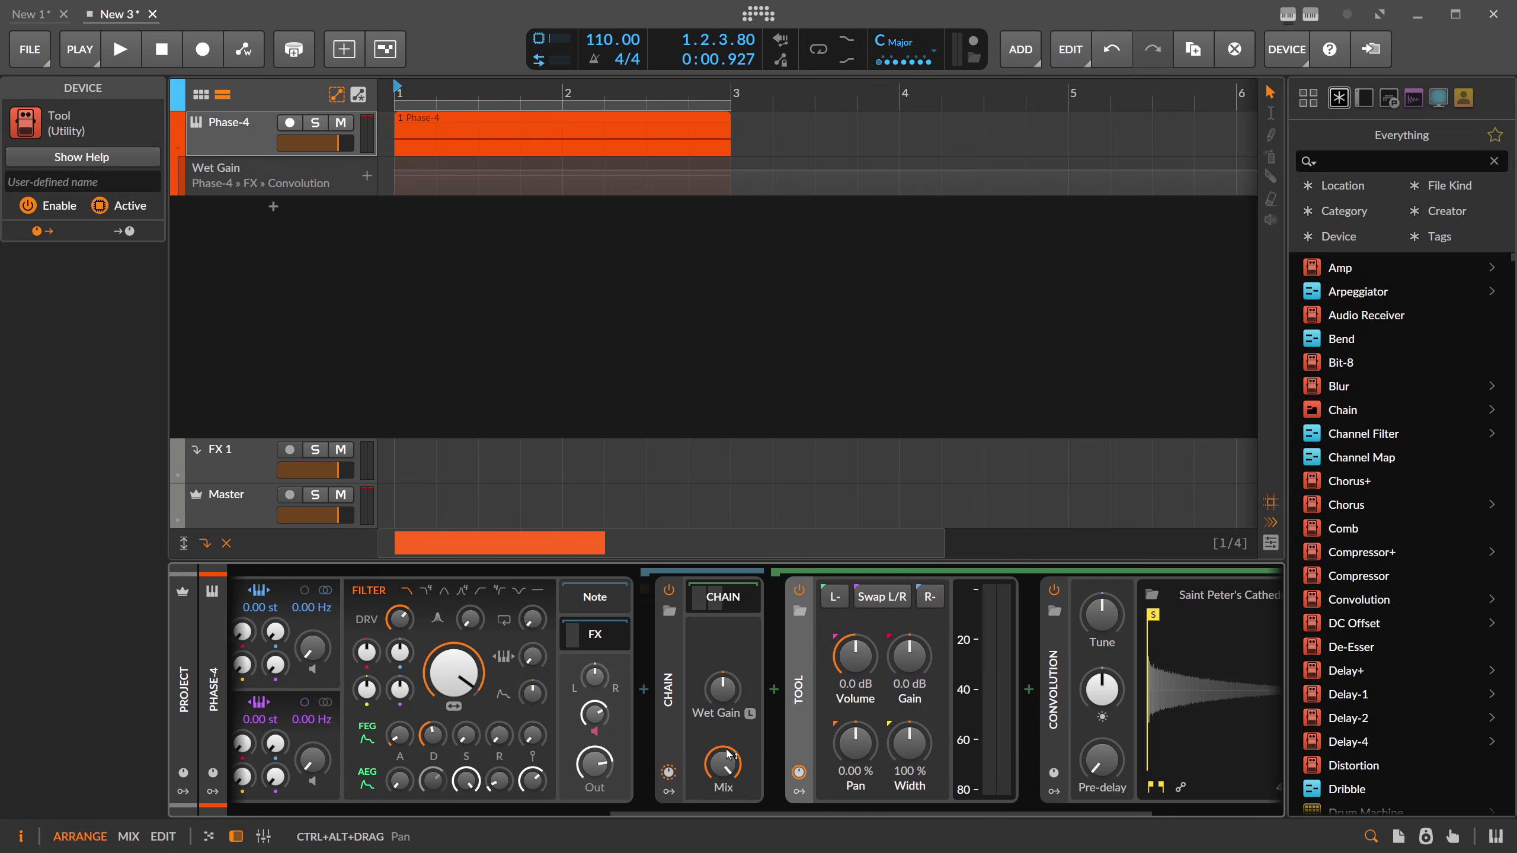
Step: Set the Chain's Mix to 50% and learn its Wet Gain while the two-bar clip plays
{"action": "left_click_drag", "start_coordinate": [733, 810], "coordinate": [806, 812]}
{"action": "left_click", "coordinate": [588, 761], "text": "ctrl"}
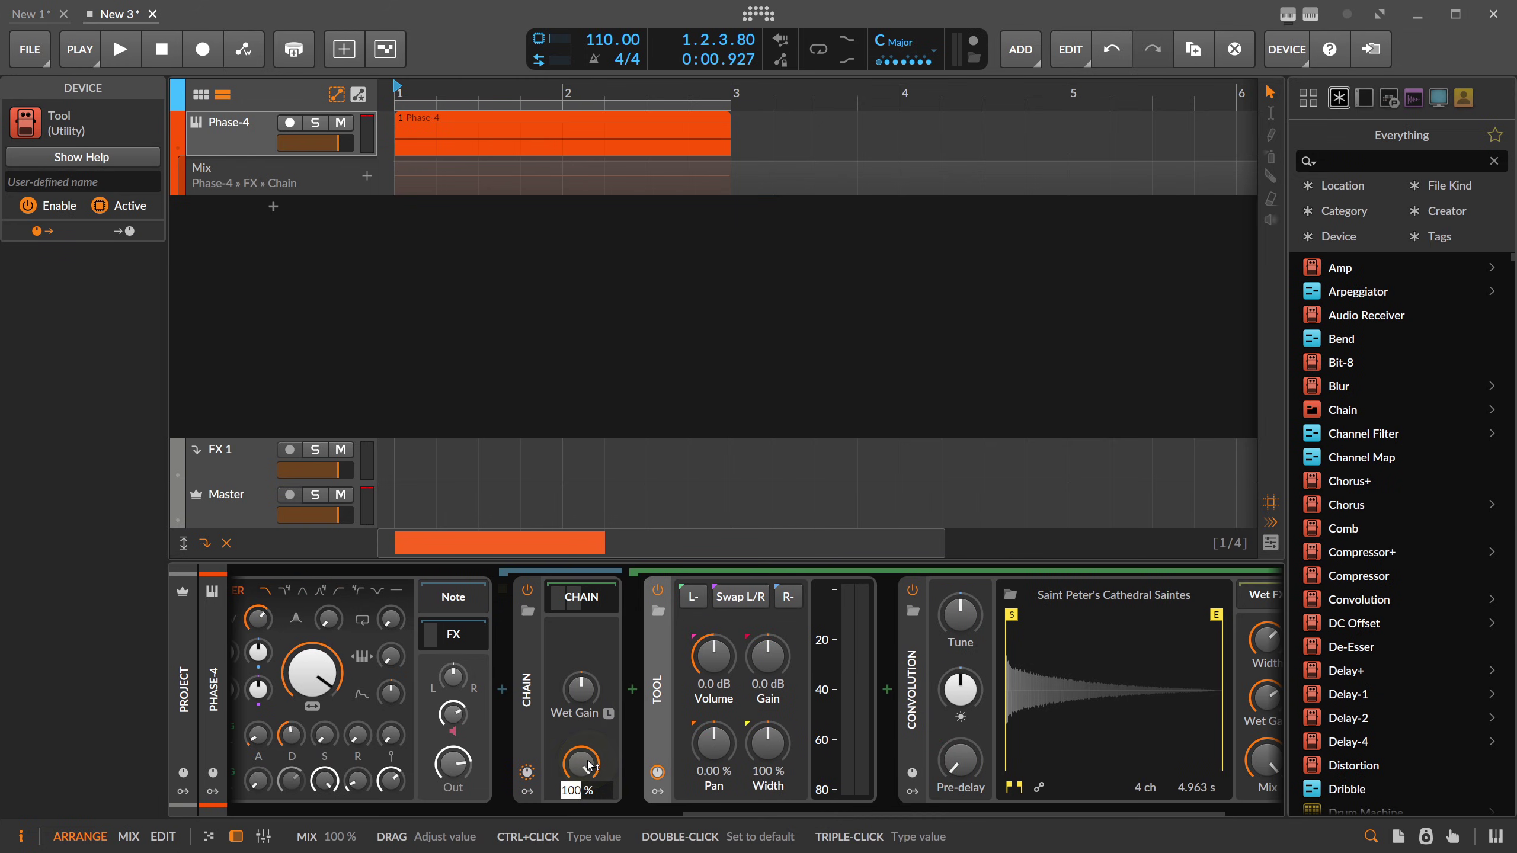
{"action": "key", "text": "Return"}
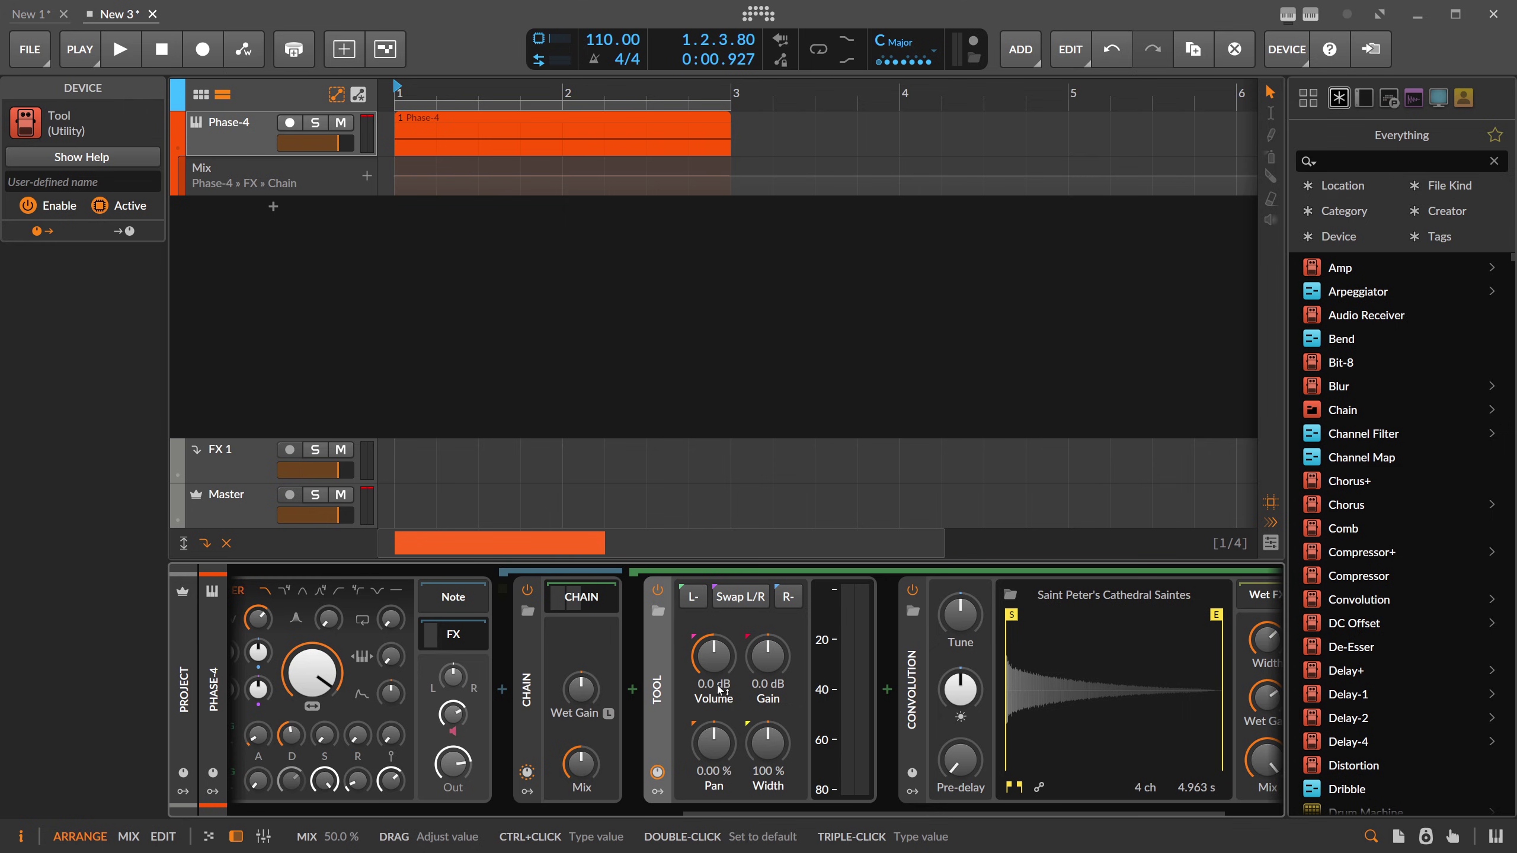
{"action": "left_click", "coordinate": [608, 733]}
{"action": "key", "text": "space"}
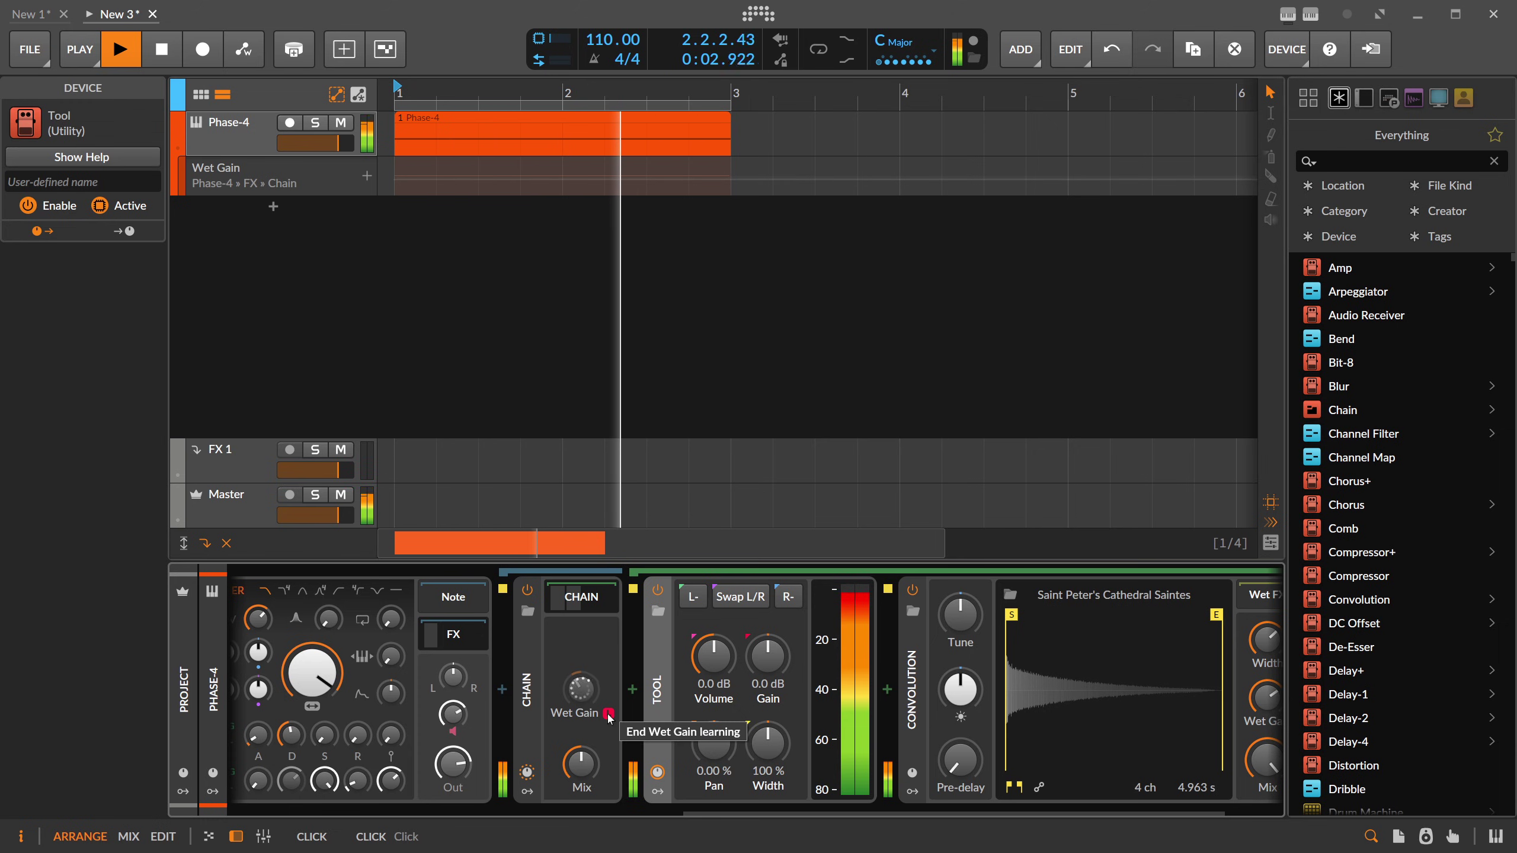
{"action": "left_click", "coordinate": [608, 714]}
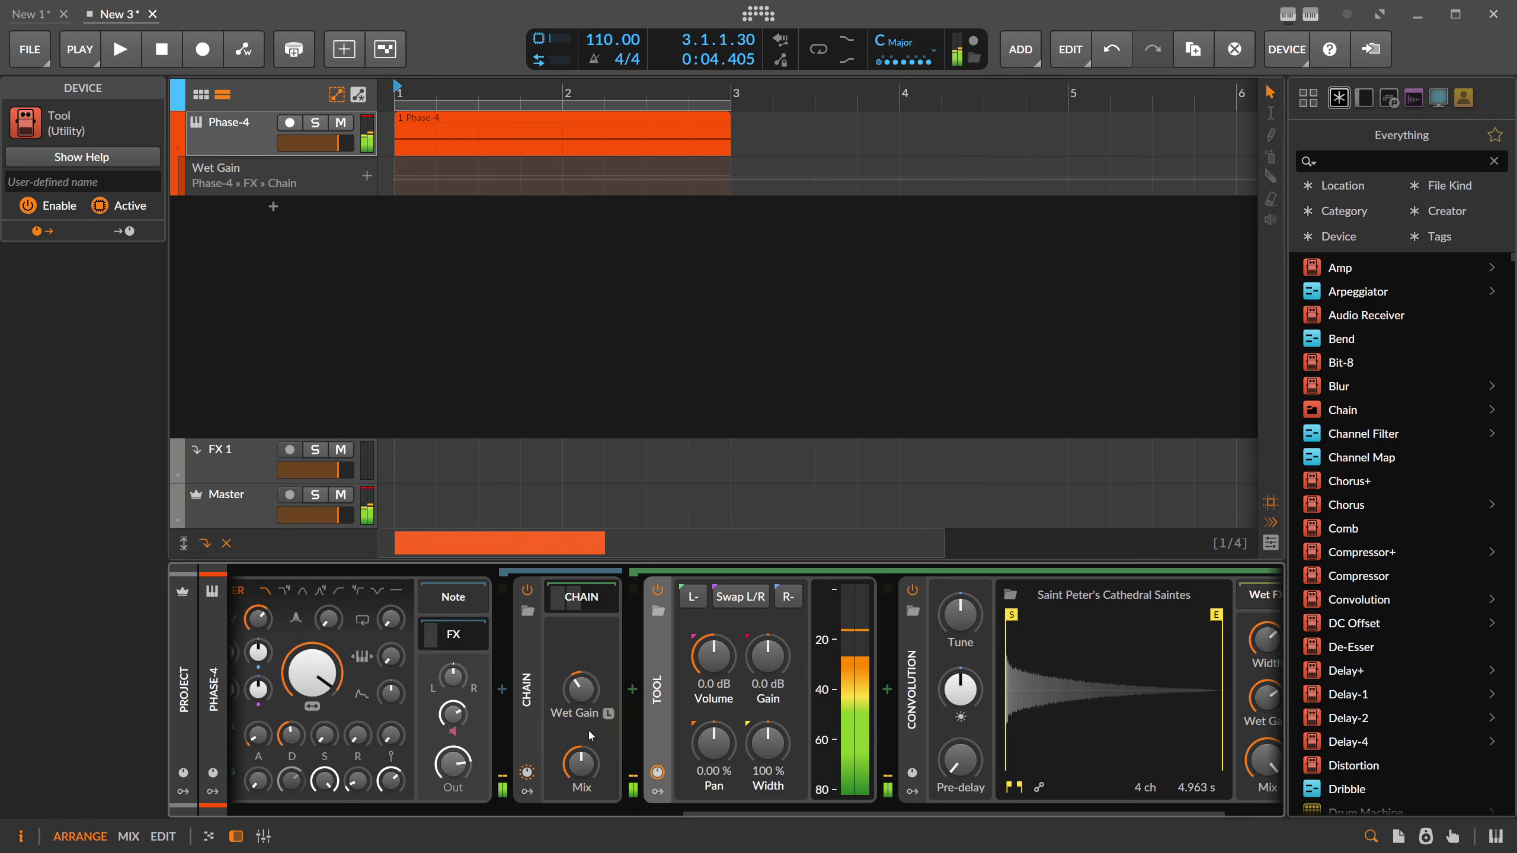
Step: Set the Chain's Mix to 40% and lower the Tool's Volume to -Inf dB
{"action": "left_click", "coordinate": [595, 758]}
{"action": "key", "text": "Return"}
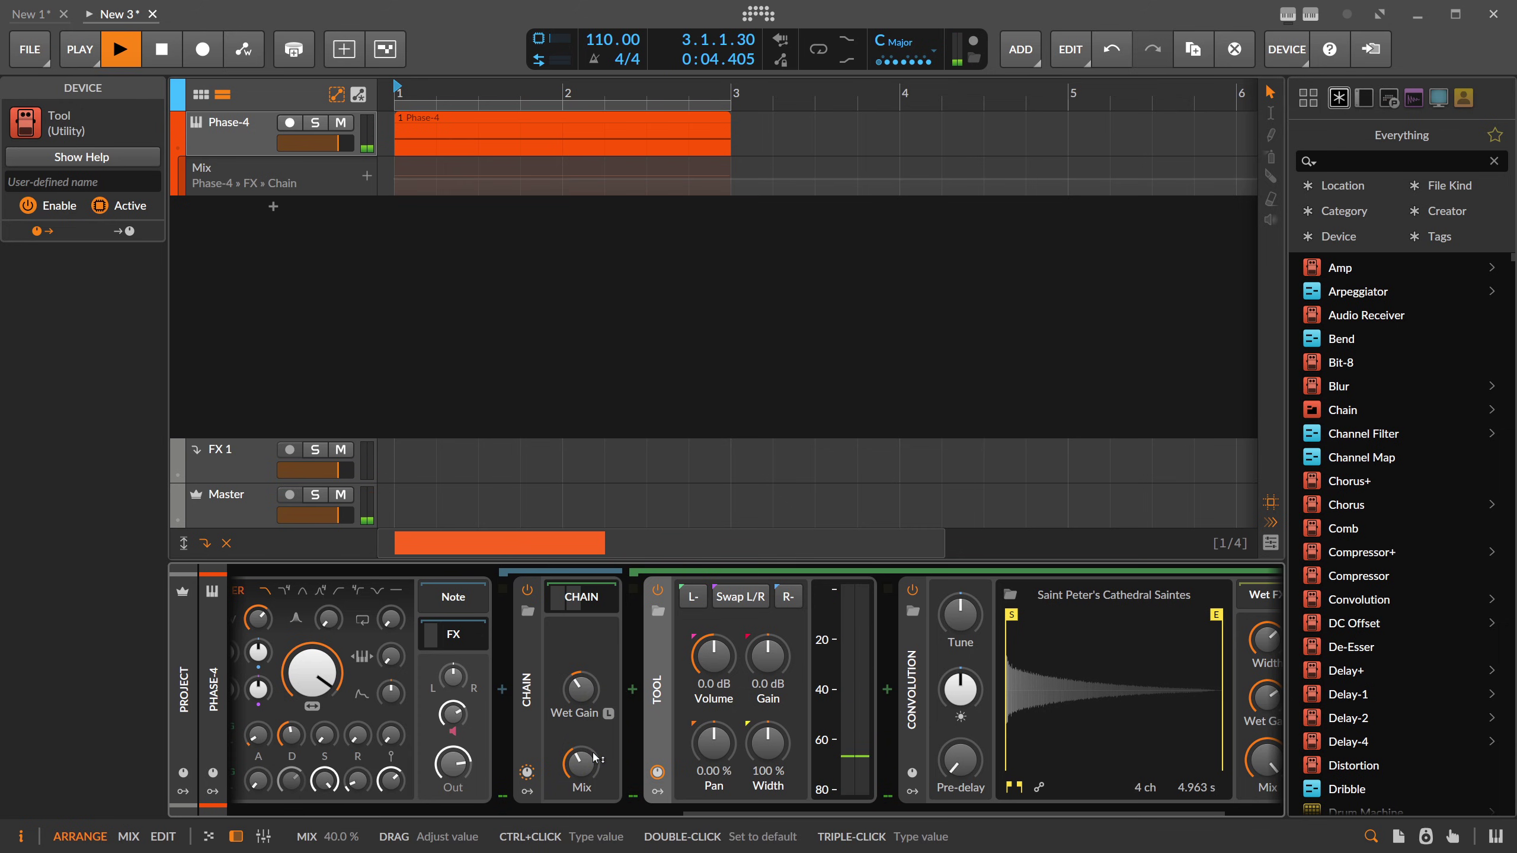
{"action": "key", "text": "space"}
{"action": "left_click_drag", "start_coordinate": [710, 652], "coordinate": [705, 659]}
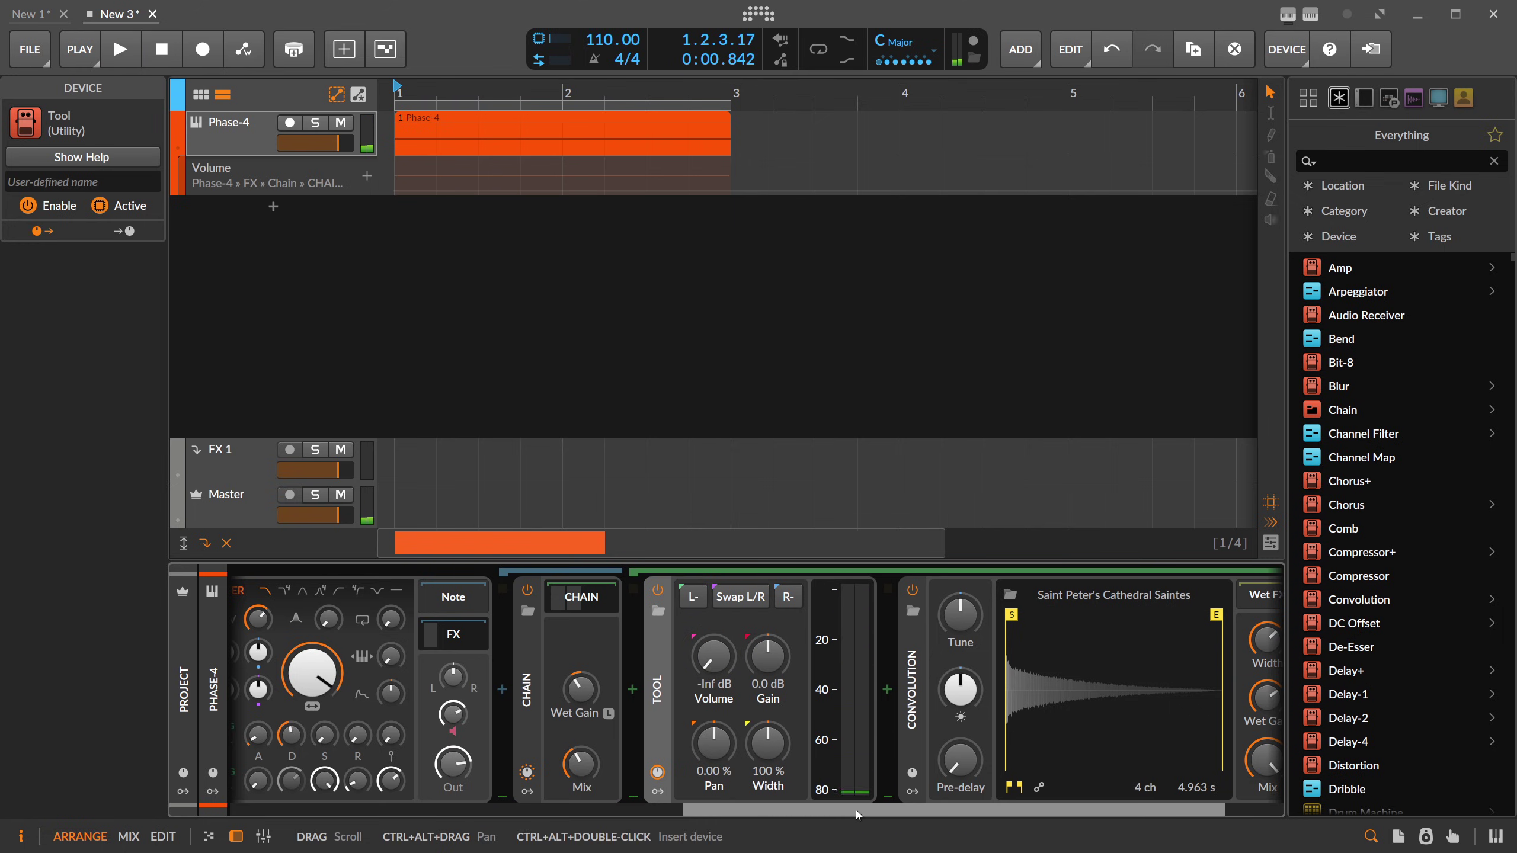
Step: Insert a Delay-2 after Convolution inside the Chain container and set the delay's Mix to 50%
{"action": "left_click_drag", "start_coordinate": [857, 814], "coordinate": [915, 814]}
{"action": "left_click_drag", "start_coordinate": [604, 661], "coordinate": [602, 658]}
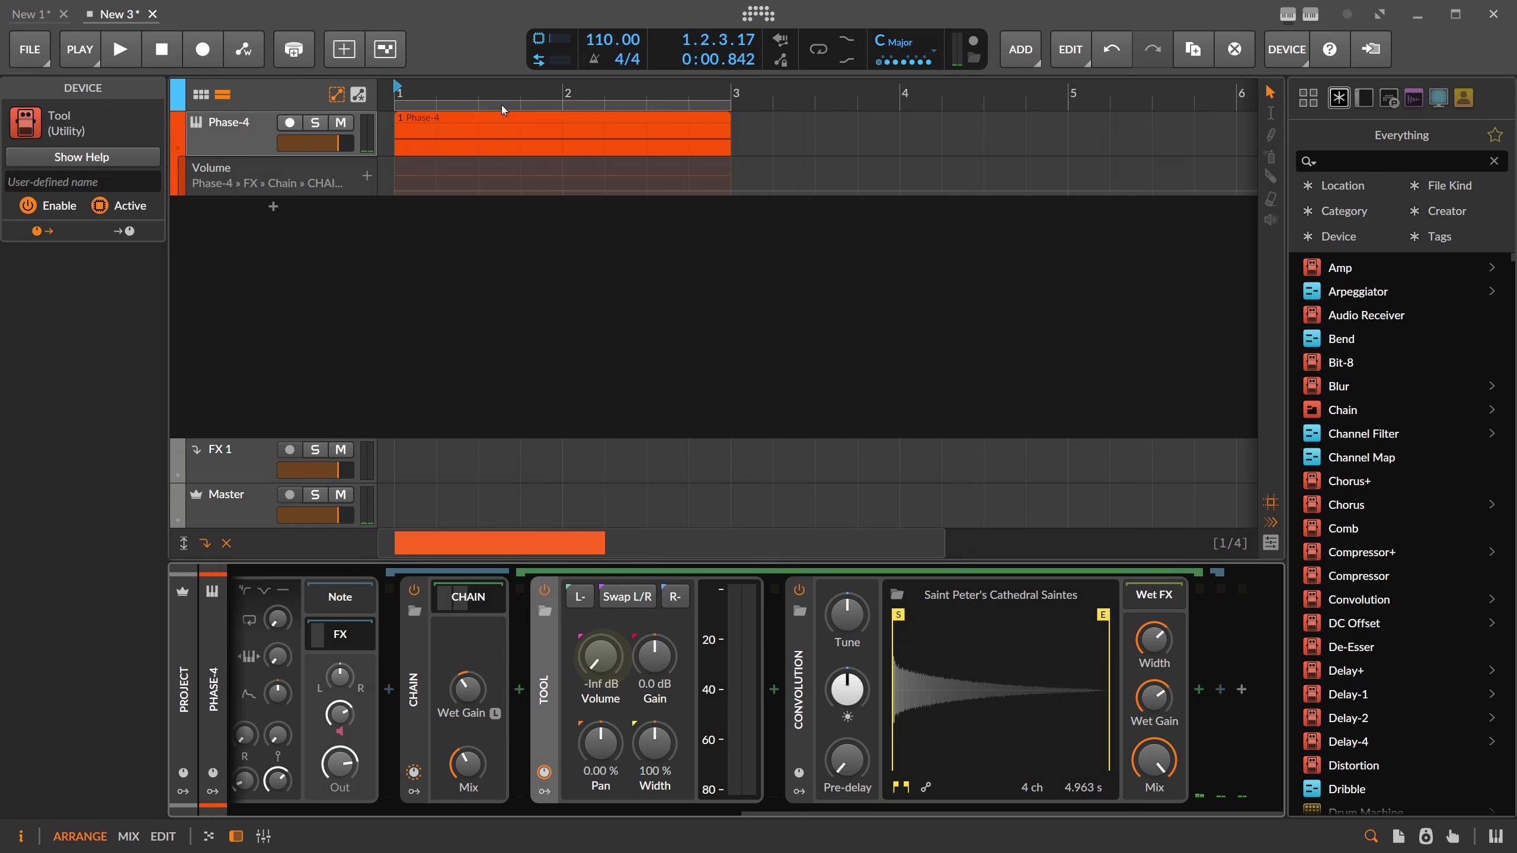
{"action": "left_click", "coordinate": [1199, 690]}
{"action": "type", "text": "delay"}
{"action": "key", "text": "Down"}
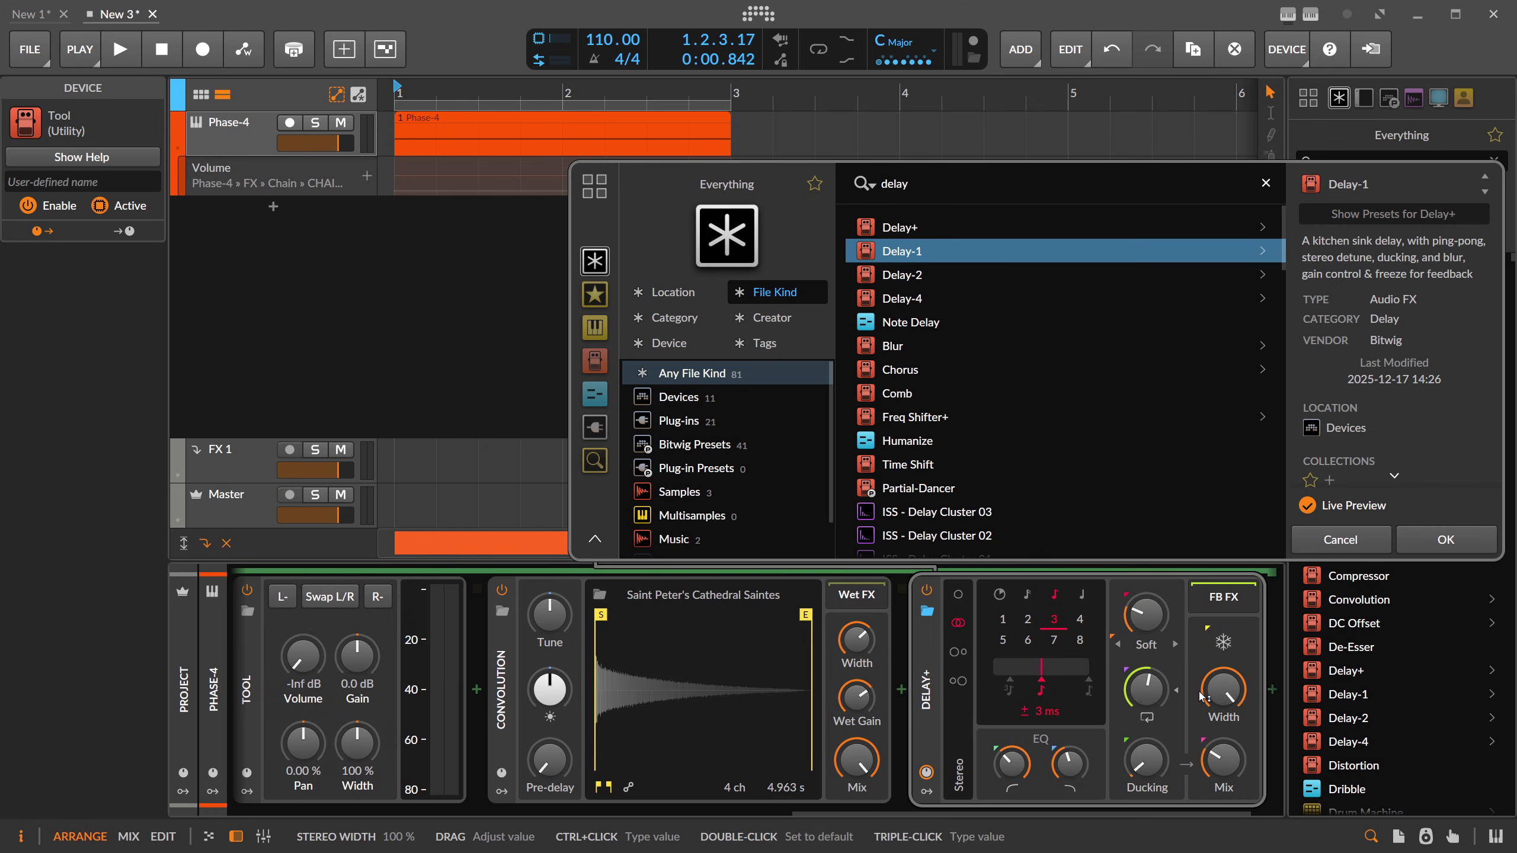
{"action": "key", "text": "Down"}
{"action": "key", "text": "Return"}
{"action": "left_click_drag", "start_coordinate": [1166, 766], "coordinate": [1234, 767]}
{"action": "left_click", "coordinate": [1231, 764]}
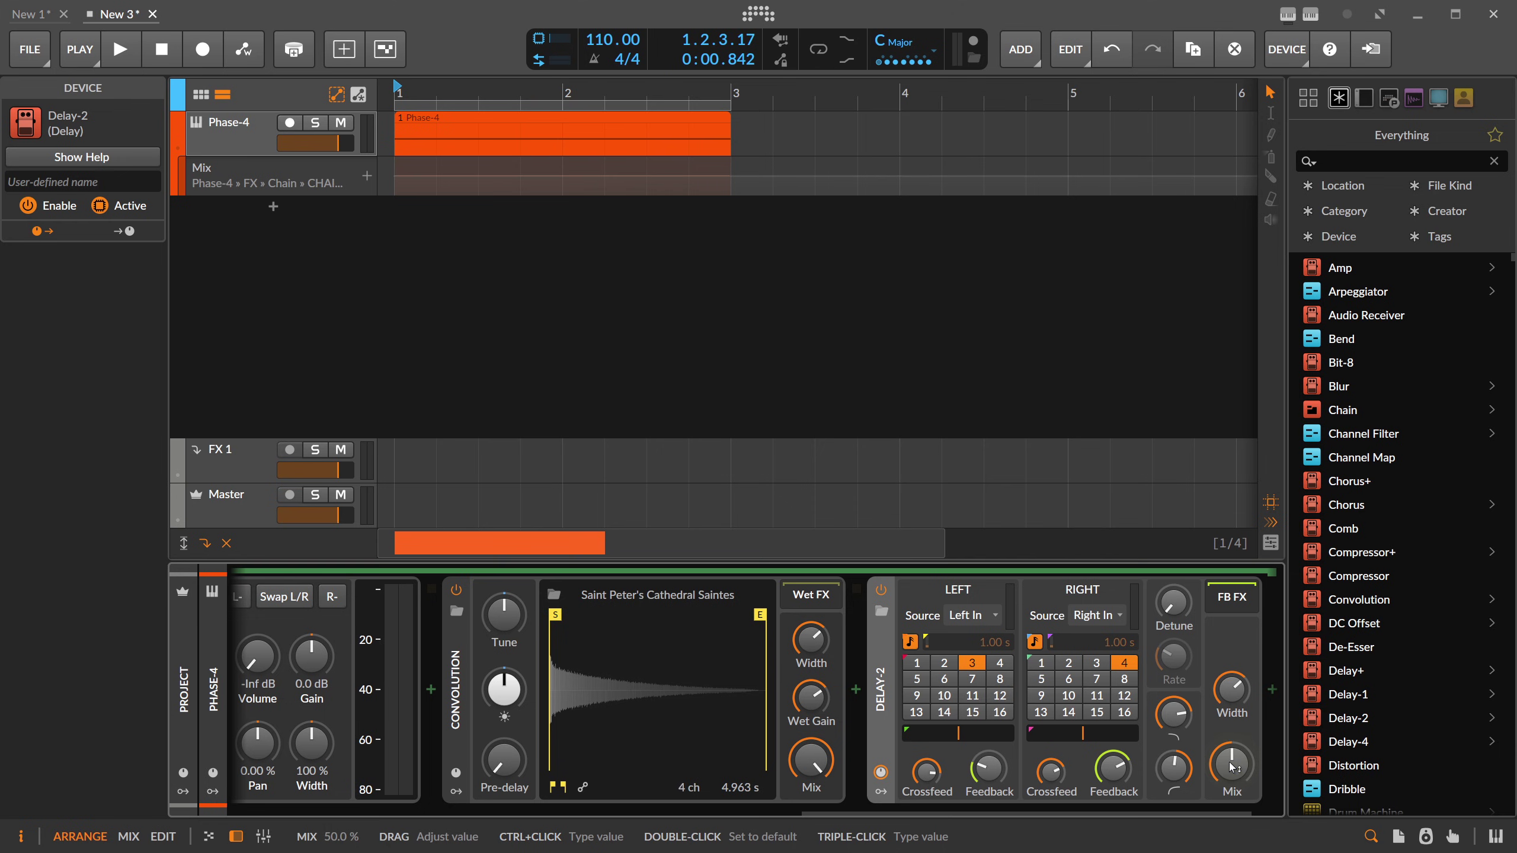
Step: Hide the browser and record Tool Volume automation that rises to a peak around bar 2 and falls back to silence
{"action": "left_click_drag", "start_coordinate": [1045, 809], "coordinate": [890, 803]}
{"action": "left_click", "coordinate": [1371, 835]}
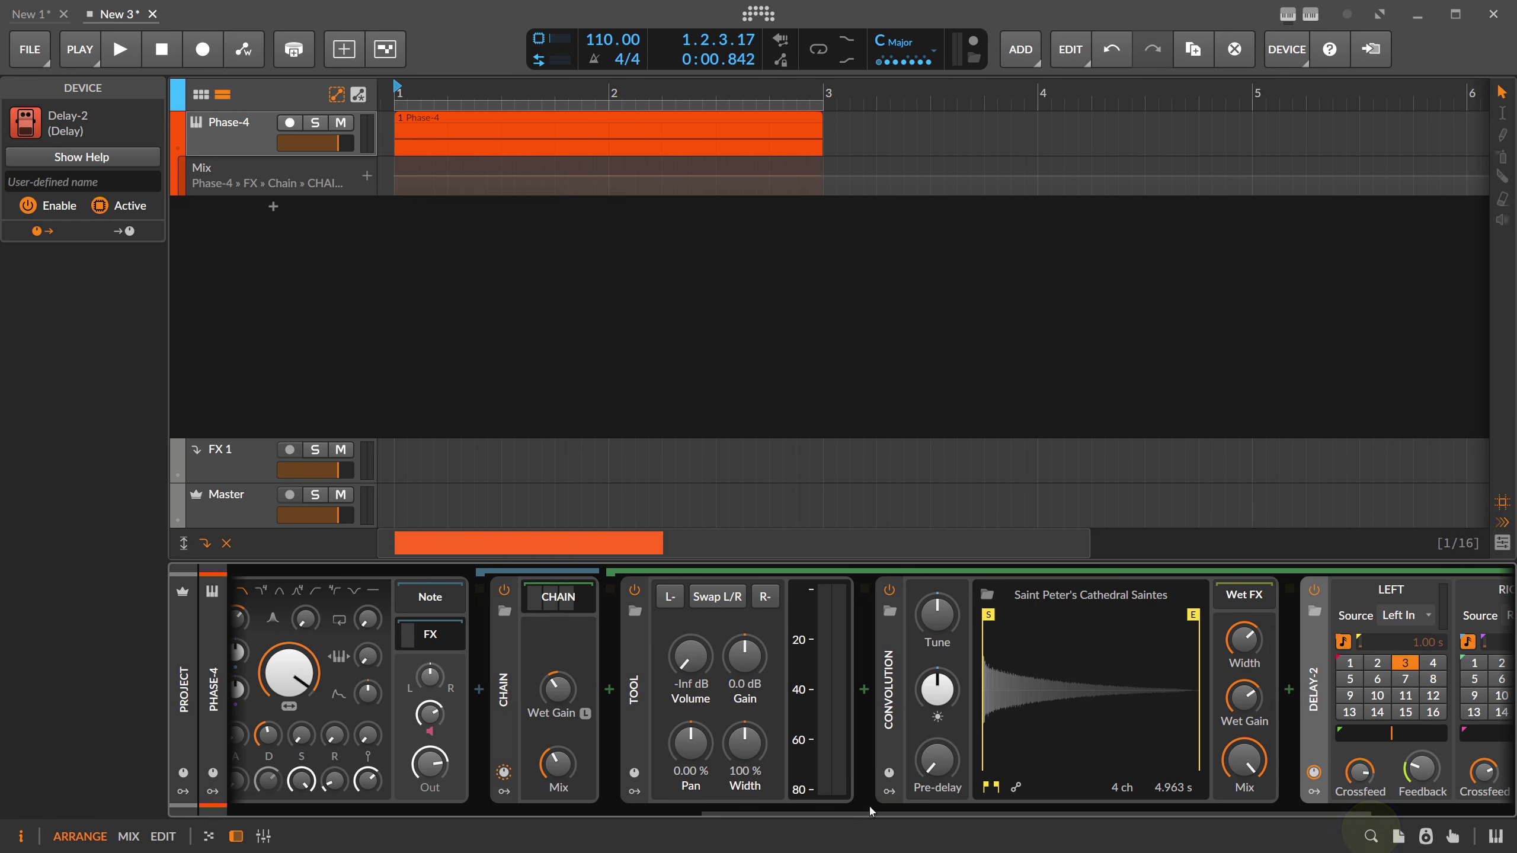
{"action": "left_click_drag", "start_coordinate": [693, 805], "coordinate": [581, 797]}
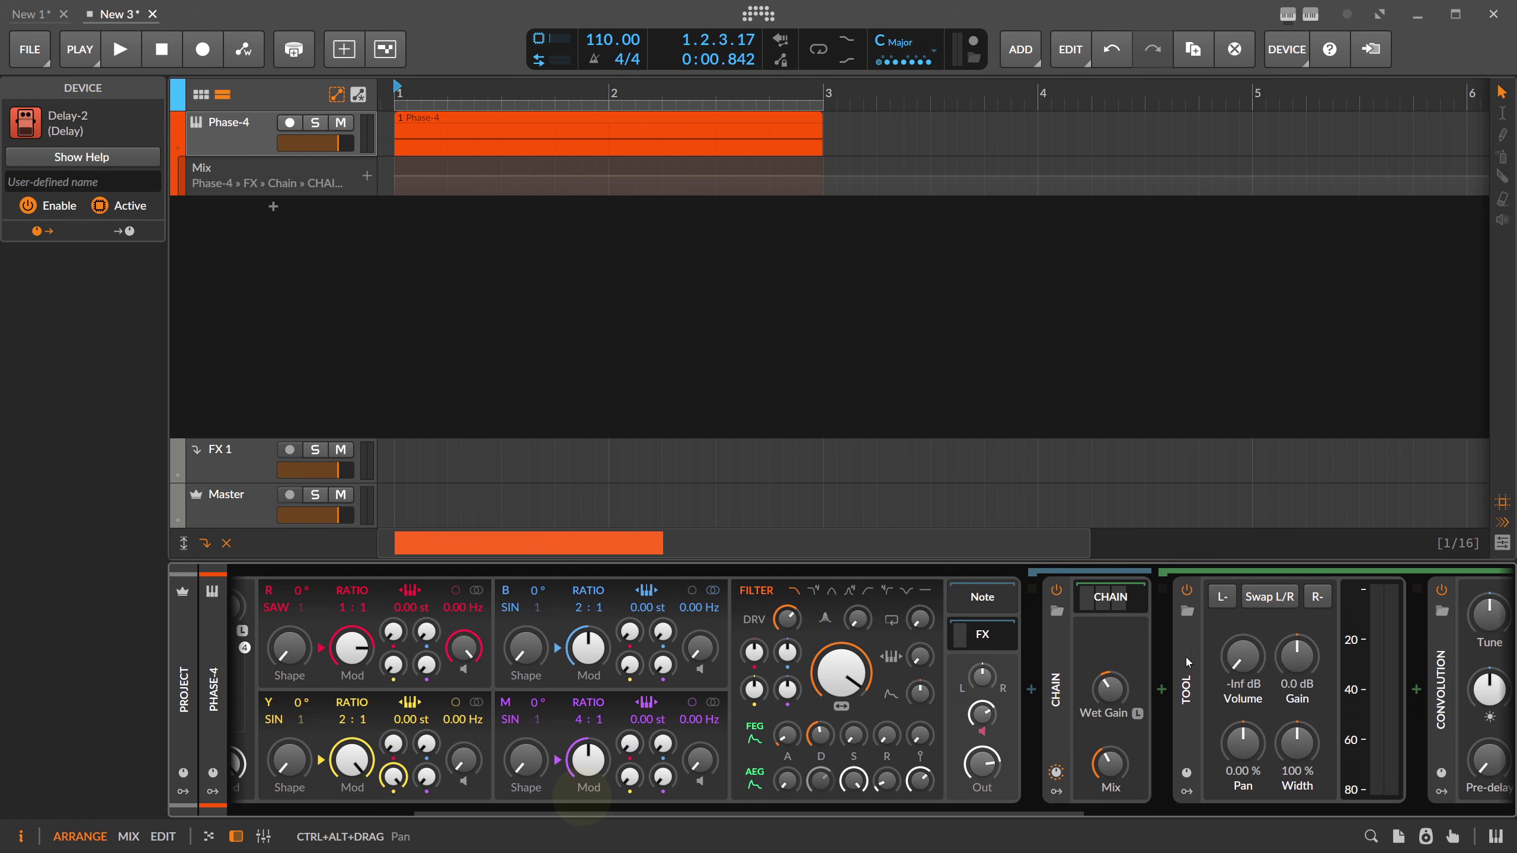
{"action": "key", "text": "space"}
{"action": "mouse_move", "coordinate": [1244, 656]}
{"action": "left_mouse_down"}
{"action": "mouse_move", "coordinate": [1243, 622]}
{"action": "mouse_move", "coordinate": [1243, 657]}
{"action": "left_mouse_up"}
{"action": "key", "text": "space"}
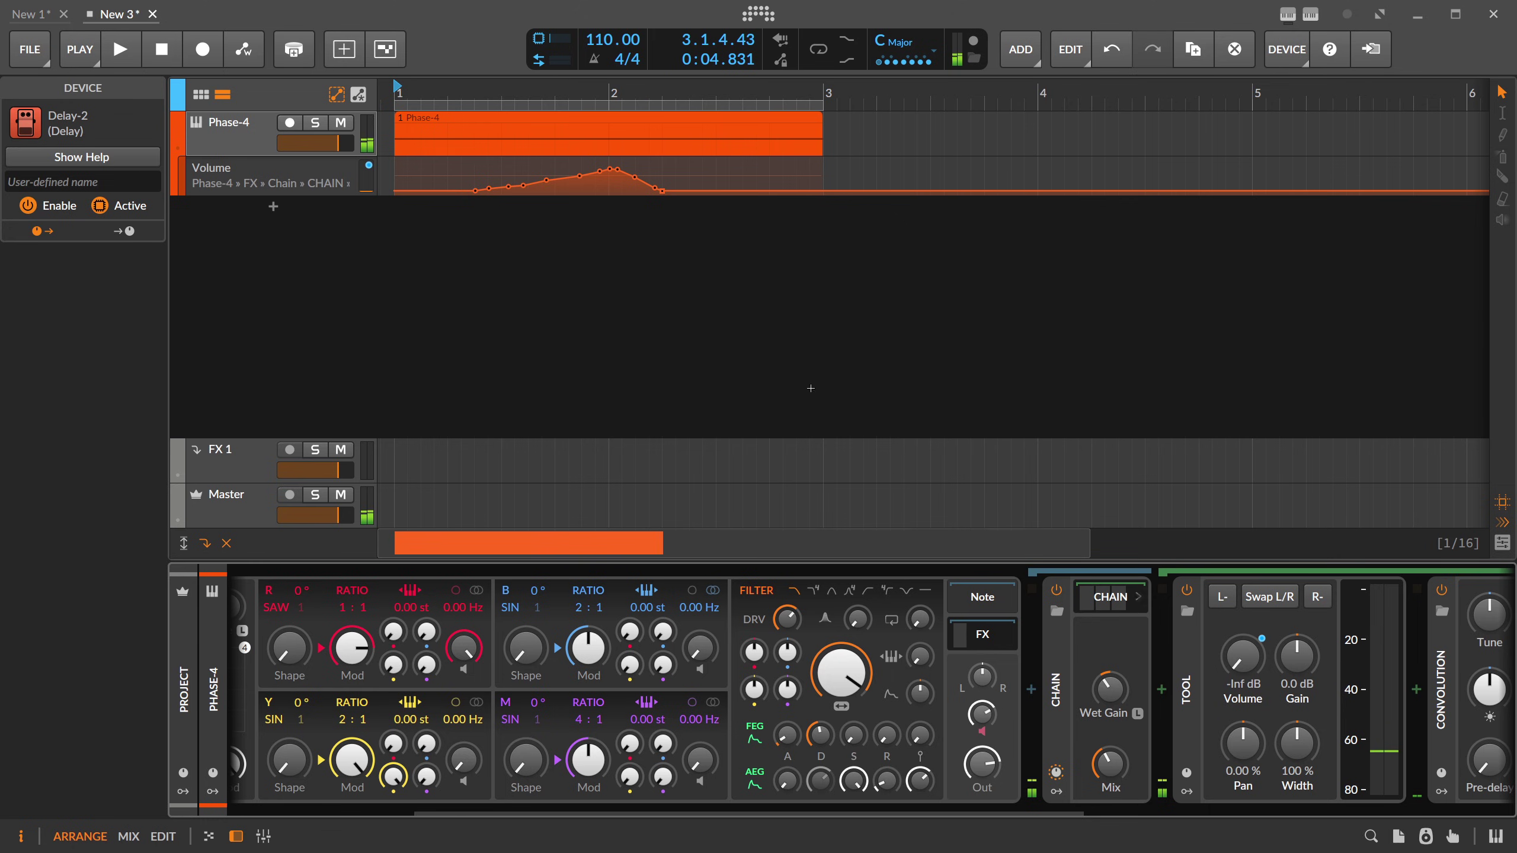
Step: Convert the two bars of Tool Volume automation into a Segments modulator on Phase-4 and map it to the Tool's Volume
{"action": "left_click_drag", "start_coordinate": [398, 181], "coordinate": [820, 196]}
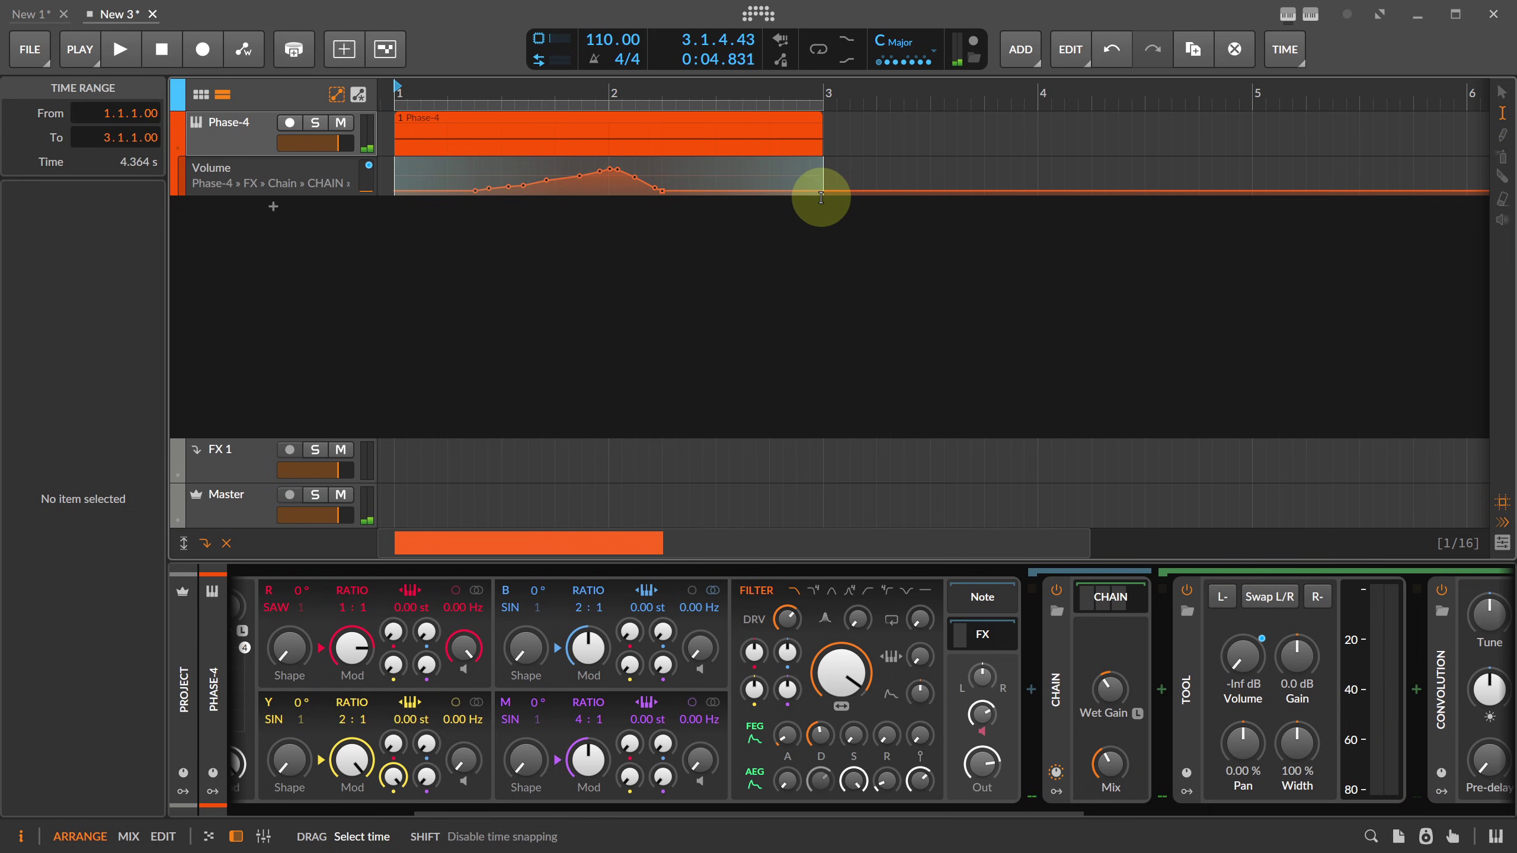
{"action": "left_click_drag", "start_coordinate": [552, 810], "coordinate": [282, 785]}
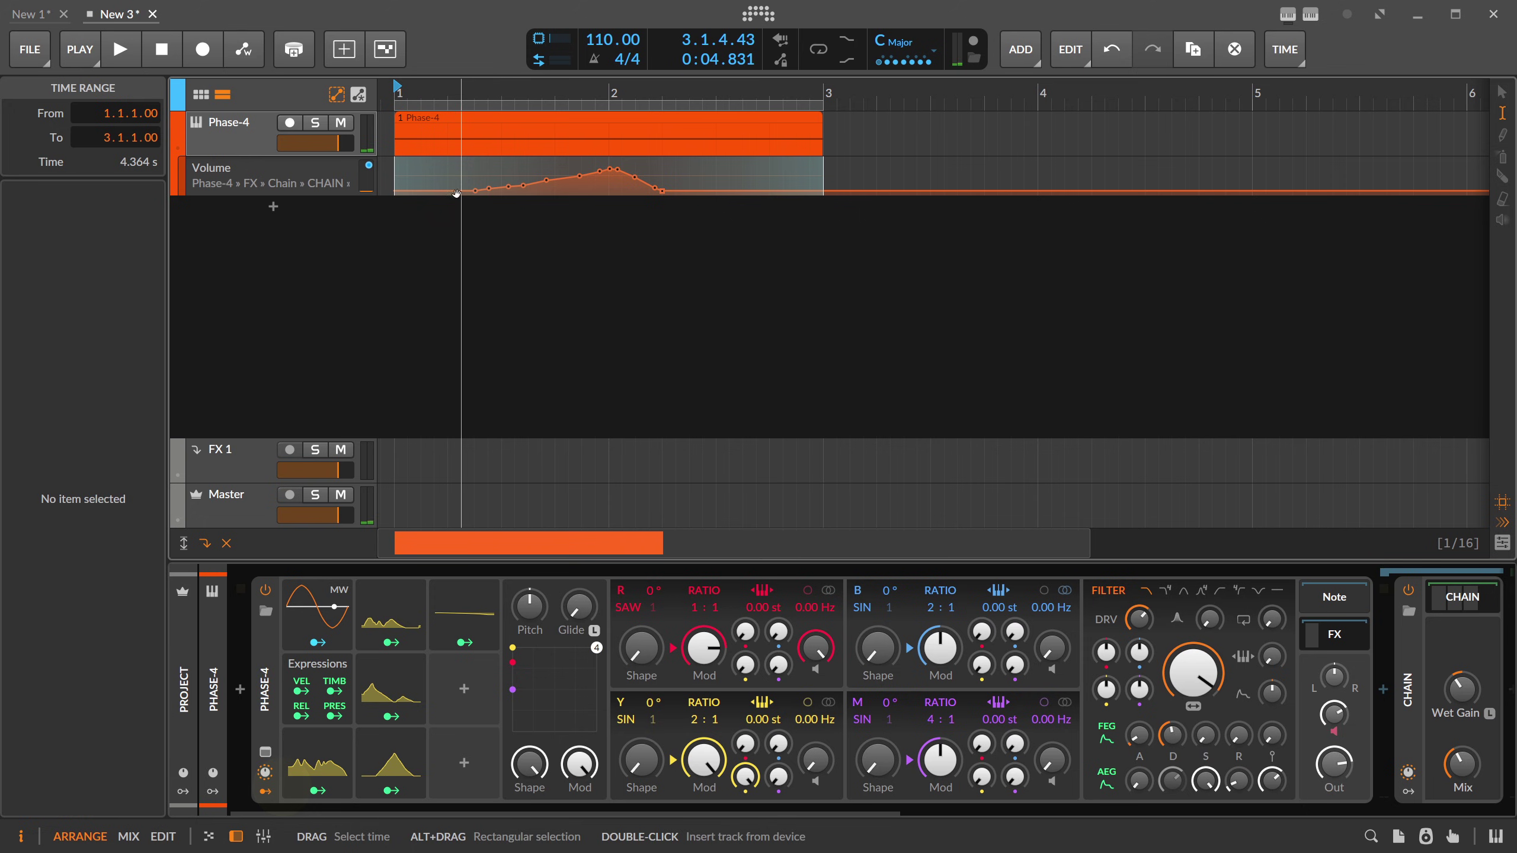
{"action": "left_click", "coordinate": [458, 656]}
{"action": "left_click", "coordinate": [464, 704]}
{"action": "left_click_drag", "start_coordinate": [507, 809], "coordinate": [914, 812]}
{"action": "left_click_drag", "start_coordinate": [788, 662], "coordinate": [788, 665]}
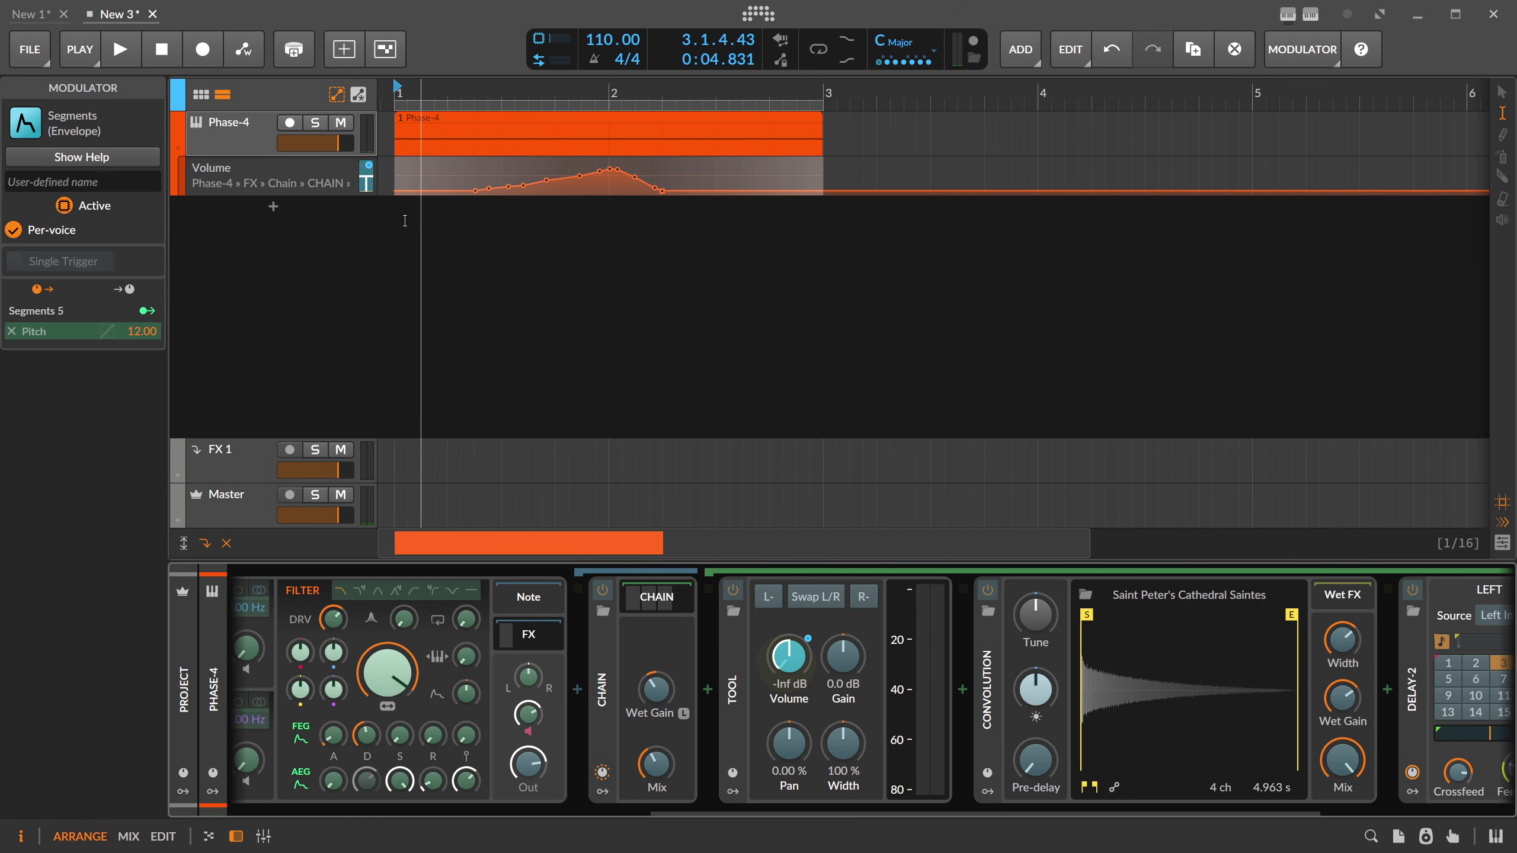
Step: Delete the Tool Volume automation lane, arm automation writing and play the two-bar clip with the Chain selected
{"action": "left_click", "coordinate": [314, 169]}
{"action": "key", "text": "Delete"}
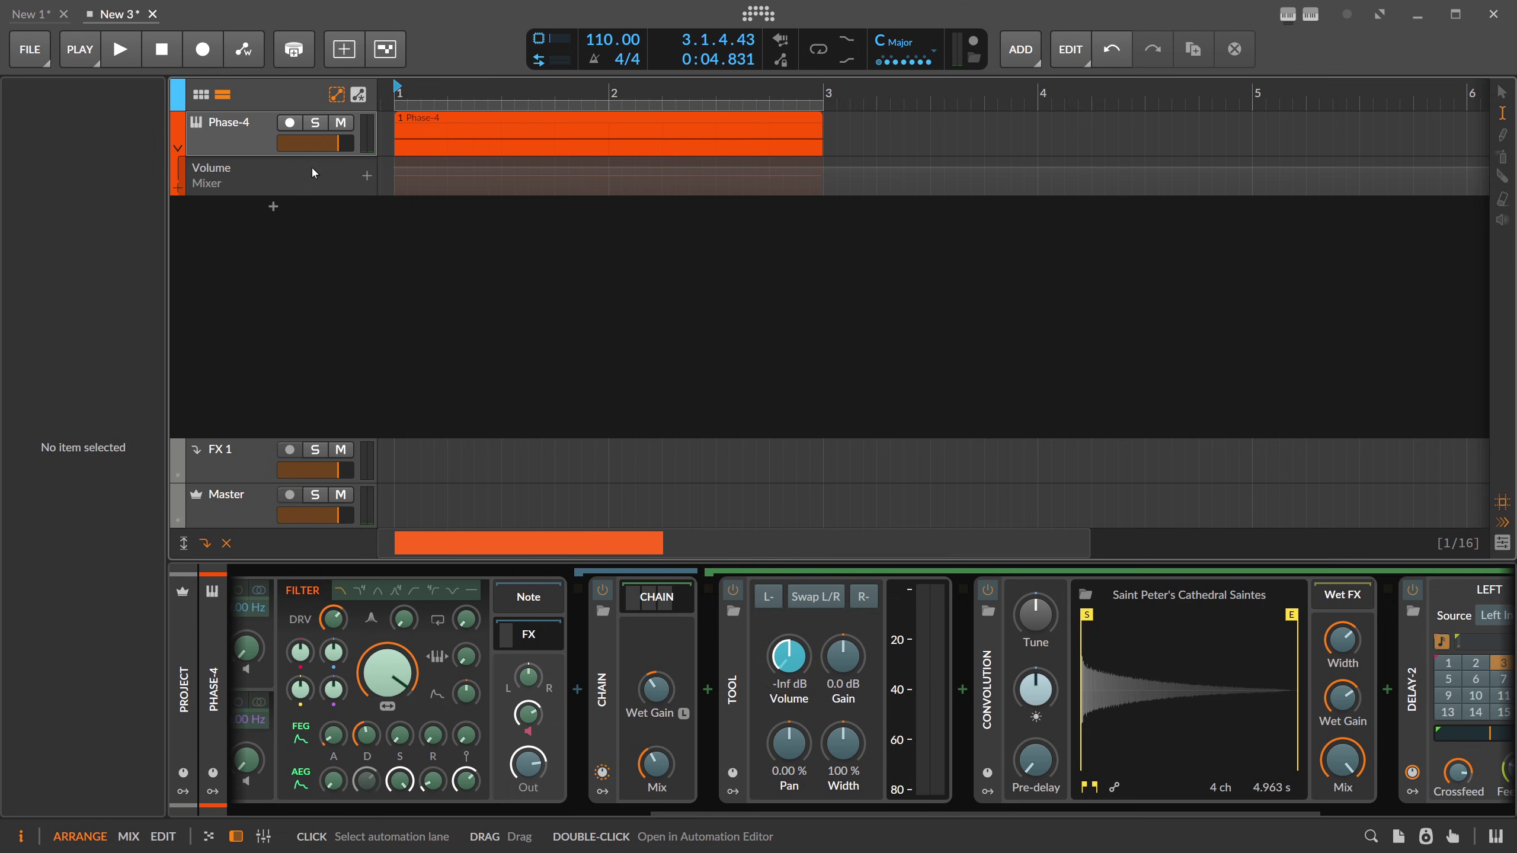
{"action": "left_click", "coordinate": [243, 49]}
{"action": "left_click", "coordinate": [601, 711]}
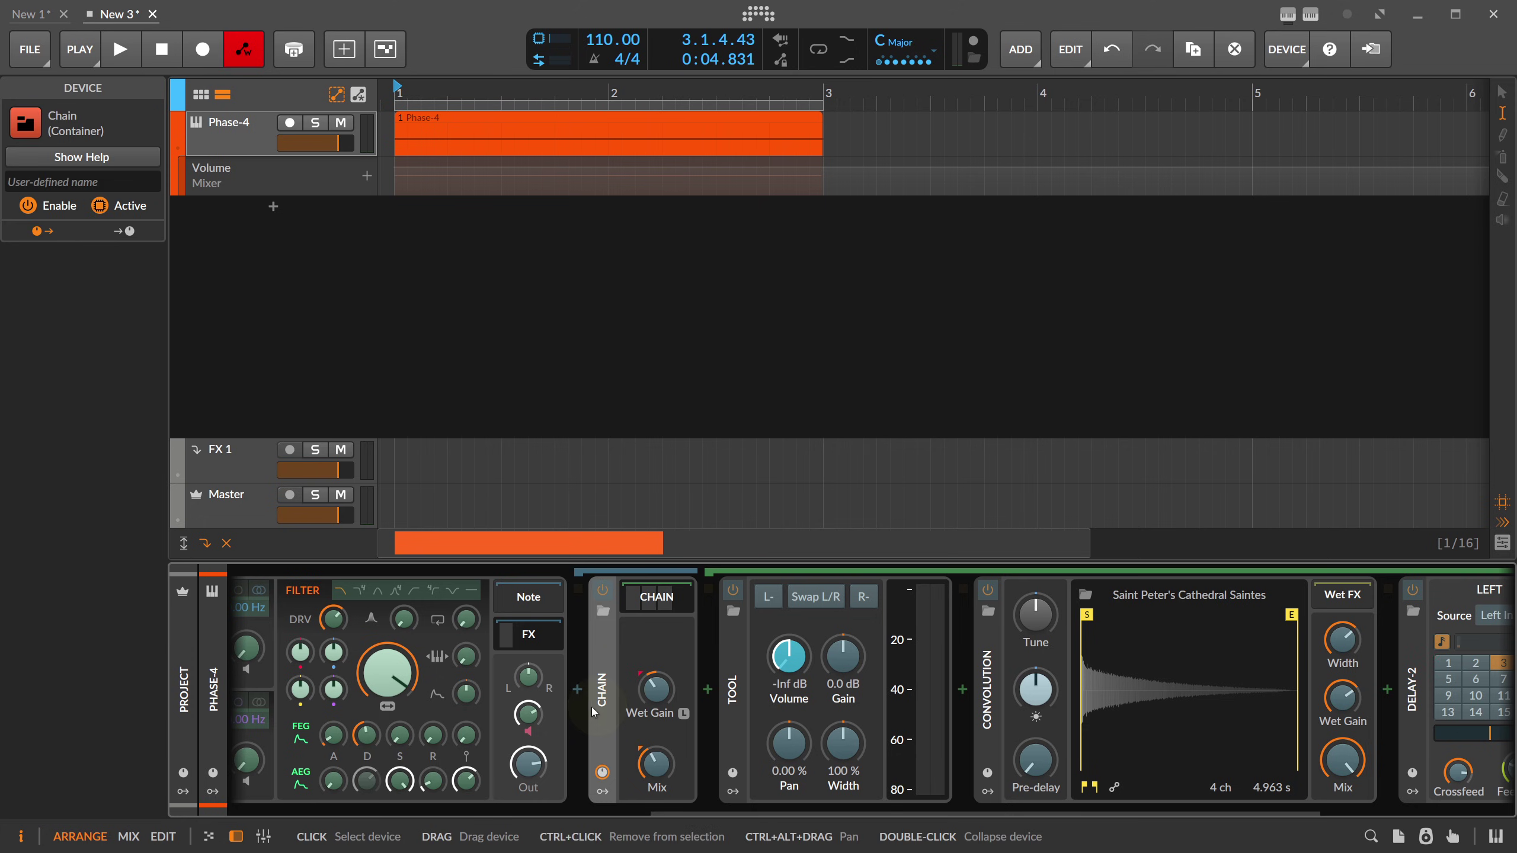
{"action": "key", "text": "space"}
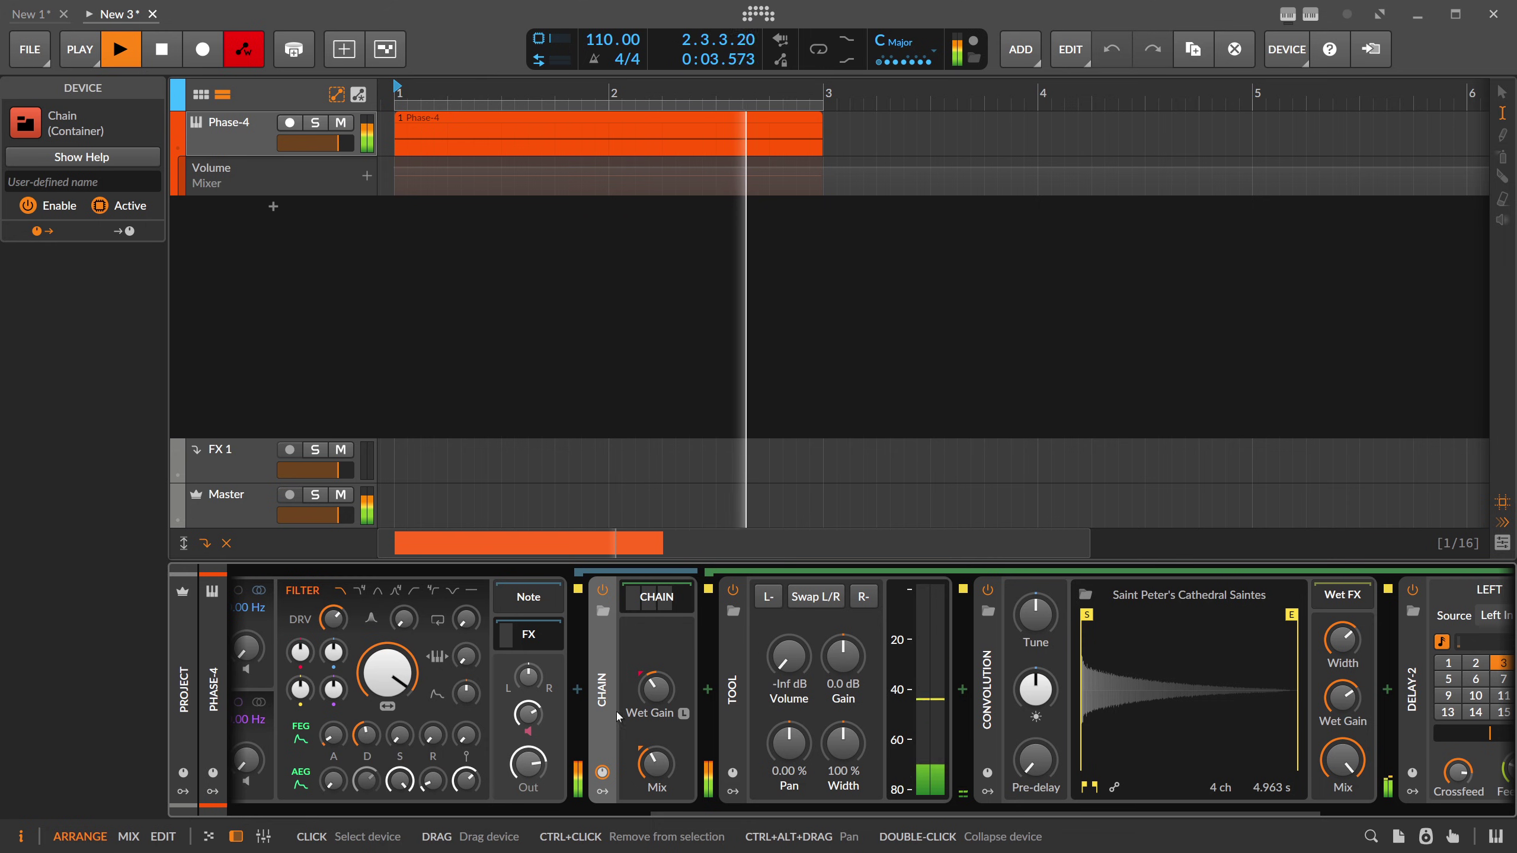
{"action": "key", "text": "space"}
Step: Increase the modulation amount of the peak-shaped Segments modulator on the Tool's Volume and play the clip
{"action": "left_click_drag", "start_coordinate": [699, 814], "coordinate": [278, 812]}
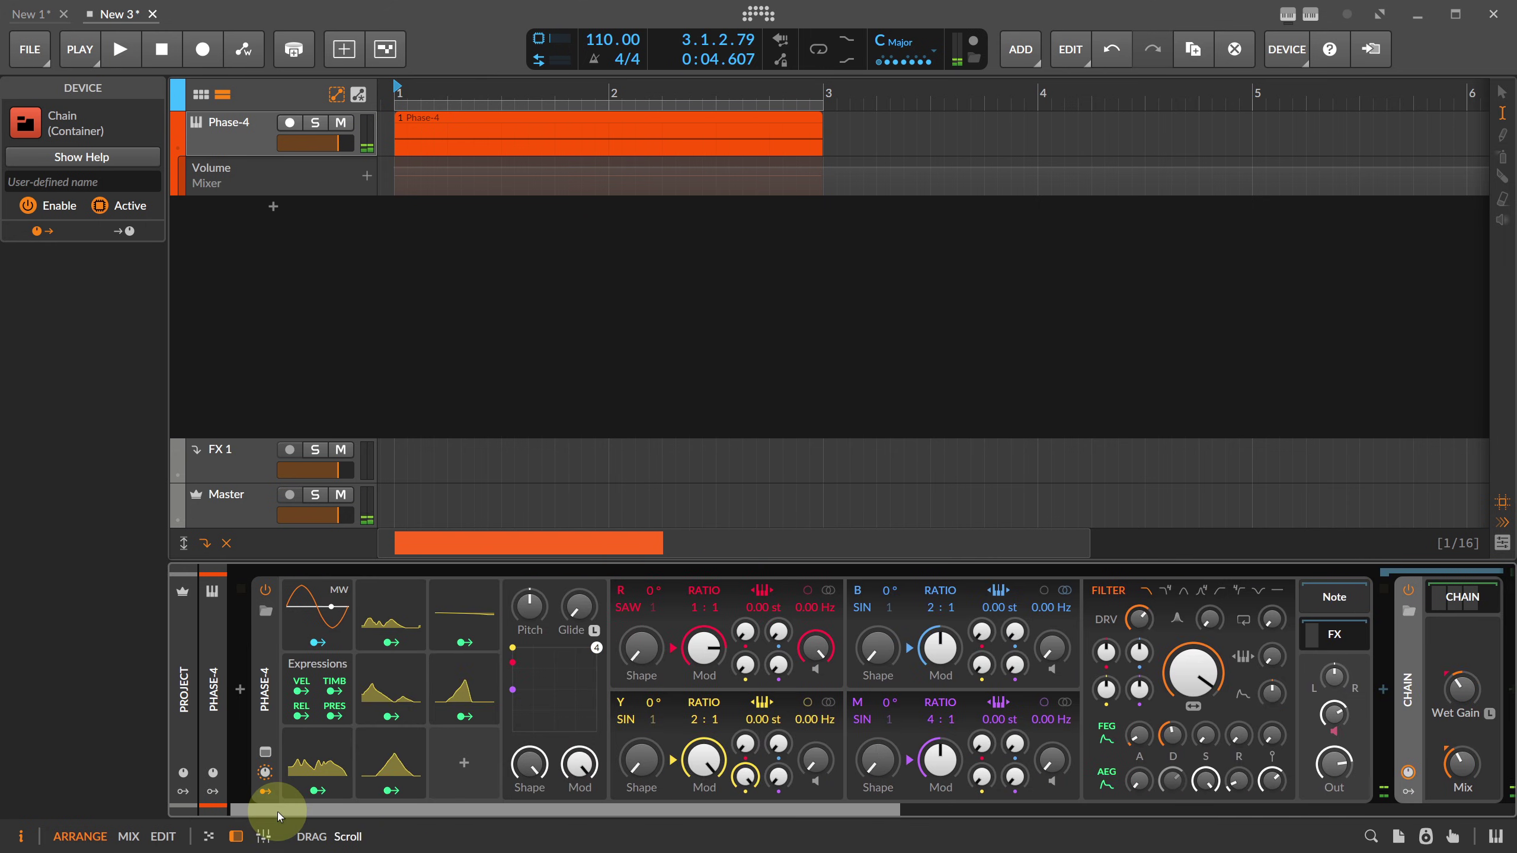
{"action": "left_click", "coordinate": [390, 791]}
{"action": "left_click", "coordinate": [396, 817]}
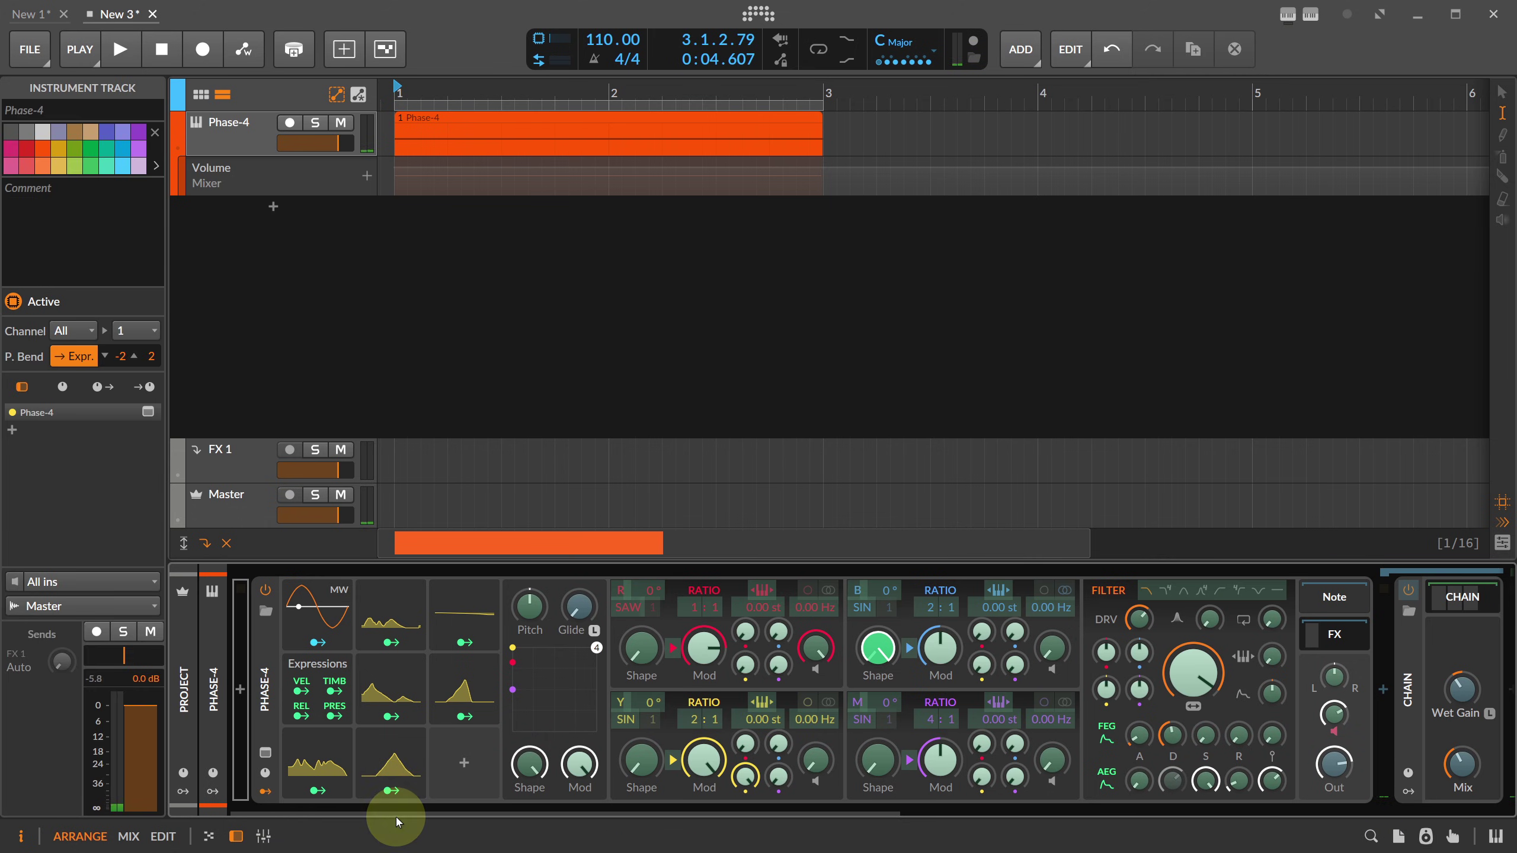
{"action": "left_click", "coordinate": [463, 717]}
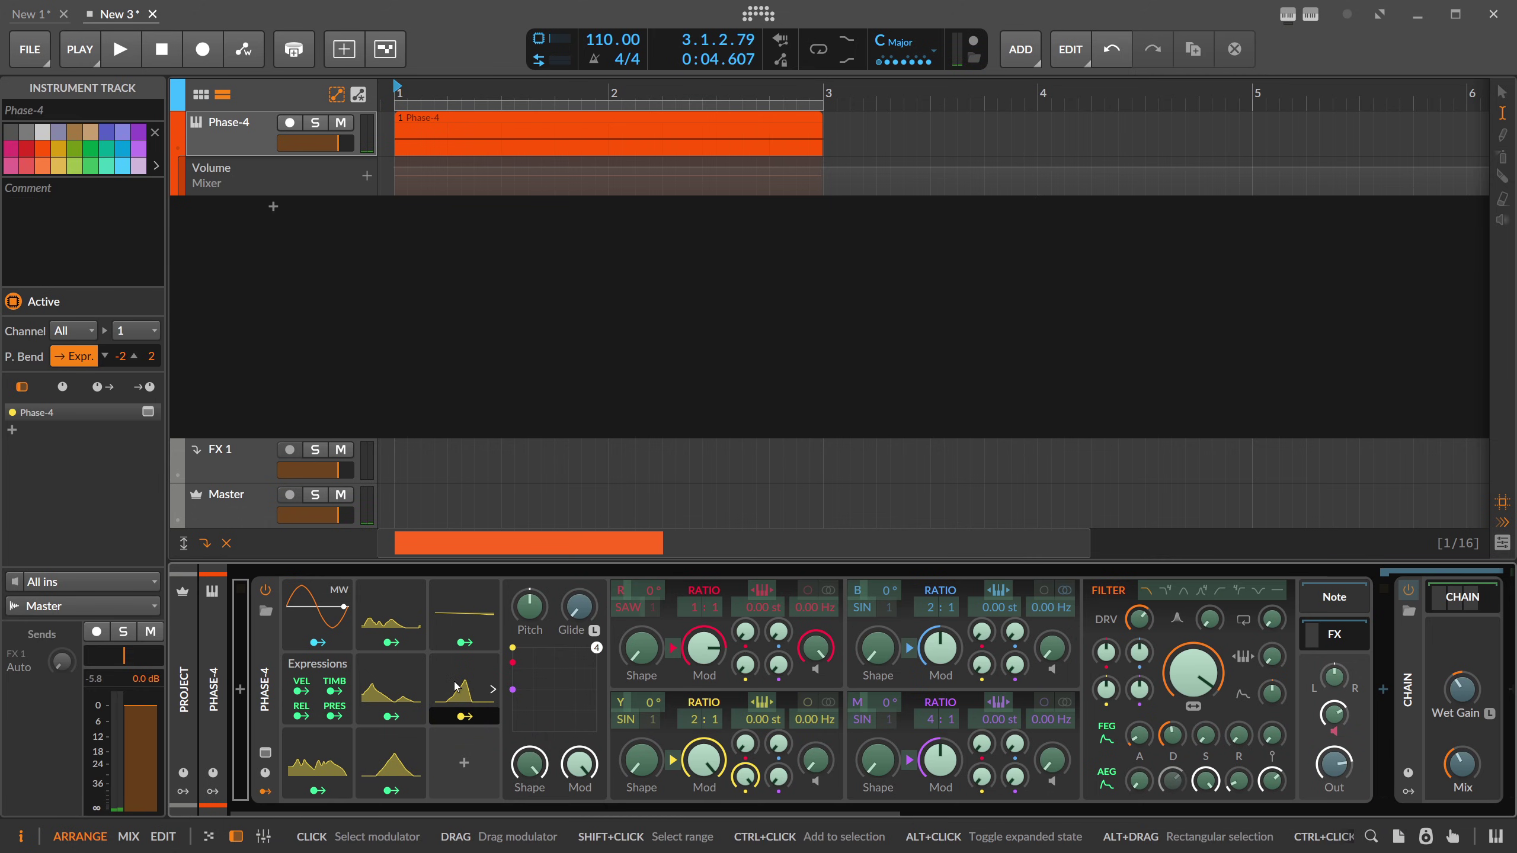
{"action": "left_click_drag", "start_coordinate": [453, 812], "coordinate": [747, 813]}
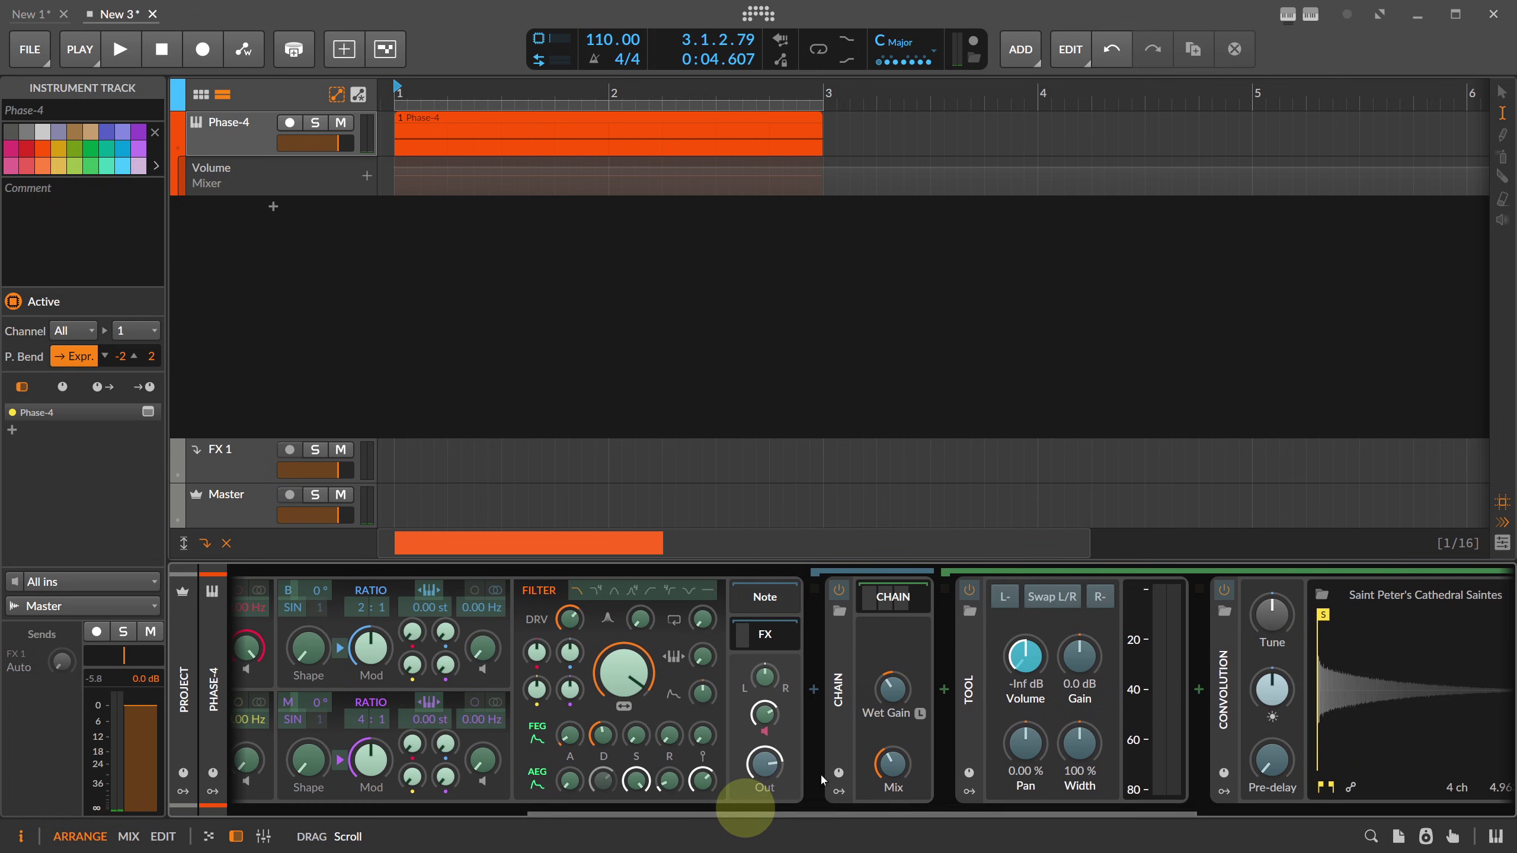
{"action": "left_click_drag", "start_coordinate": [1024, 661], "coordinate": [1025, 633]}
{"action": "key", "text": "space"}
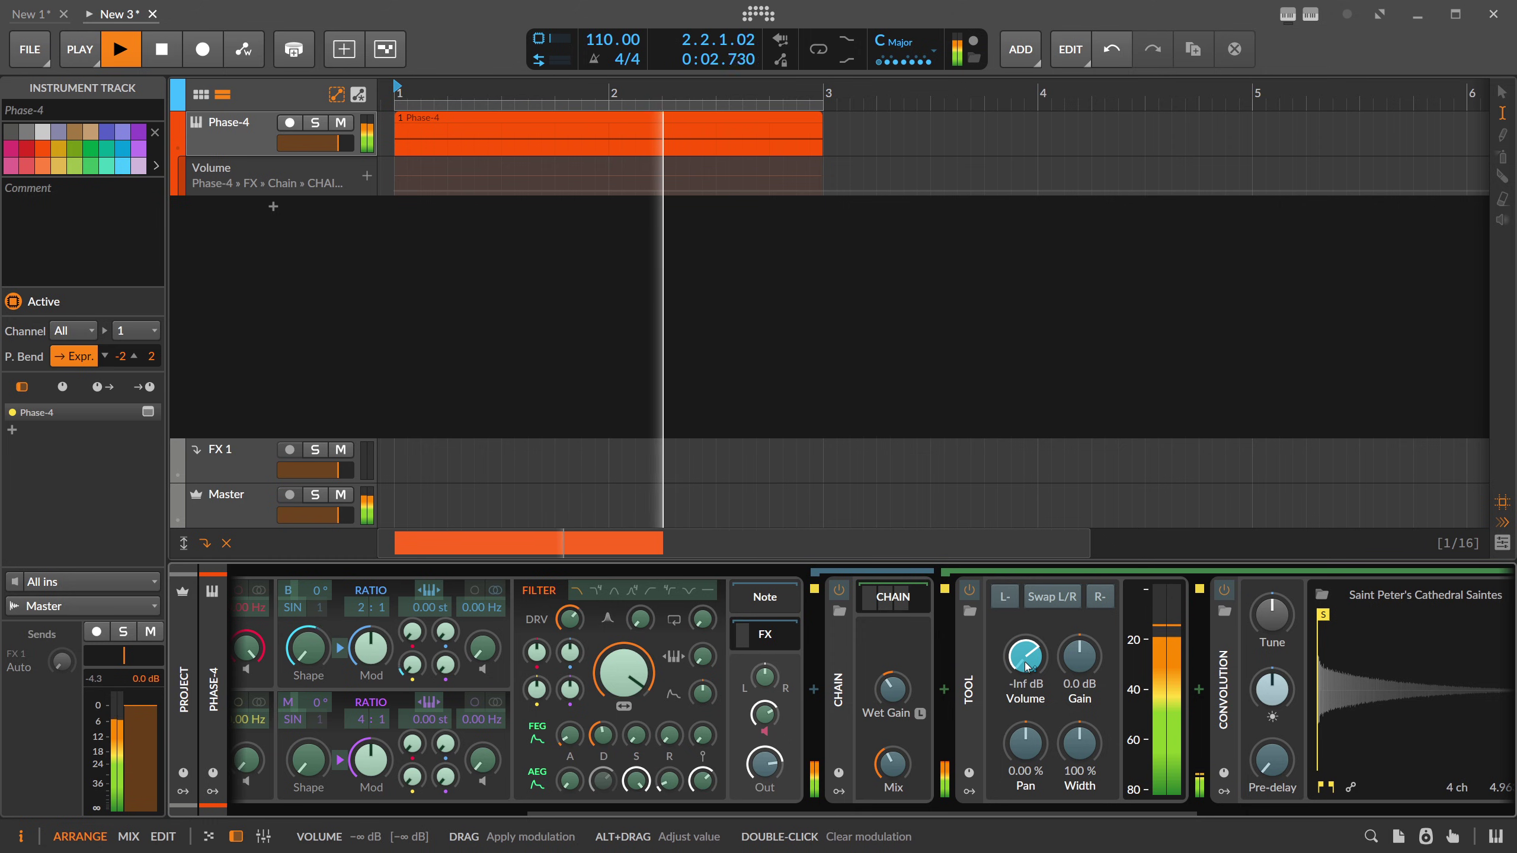
Step: Set the Chain's Mix to 50% and audition the clip
{"action": "left_click", "coordinate": [898, 763]}
{"action": "type", "text": "50"}
{"action": "key", "text": "Return"}
{"action": "key", "text": "space"}
{"action": "key", "text": "space"}
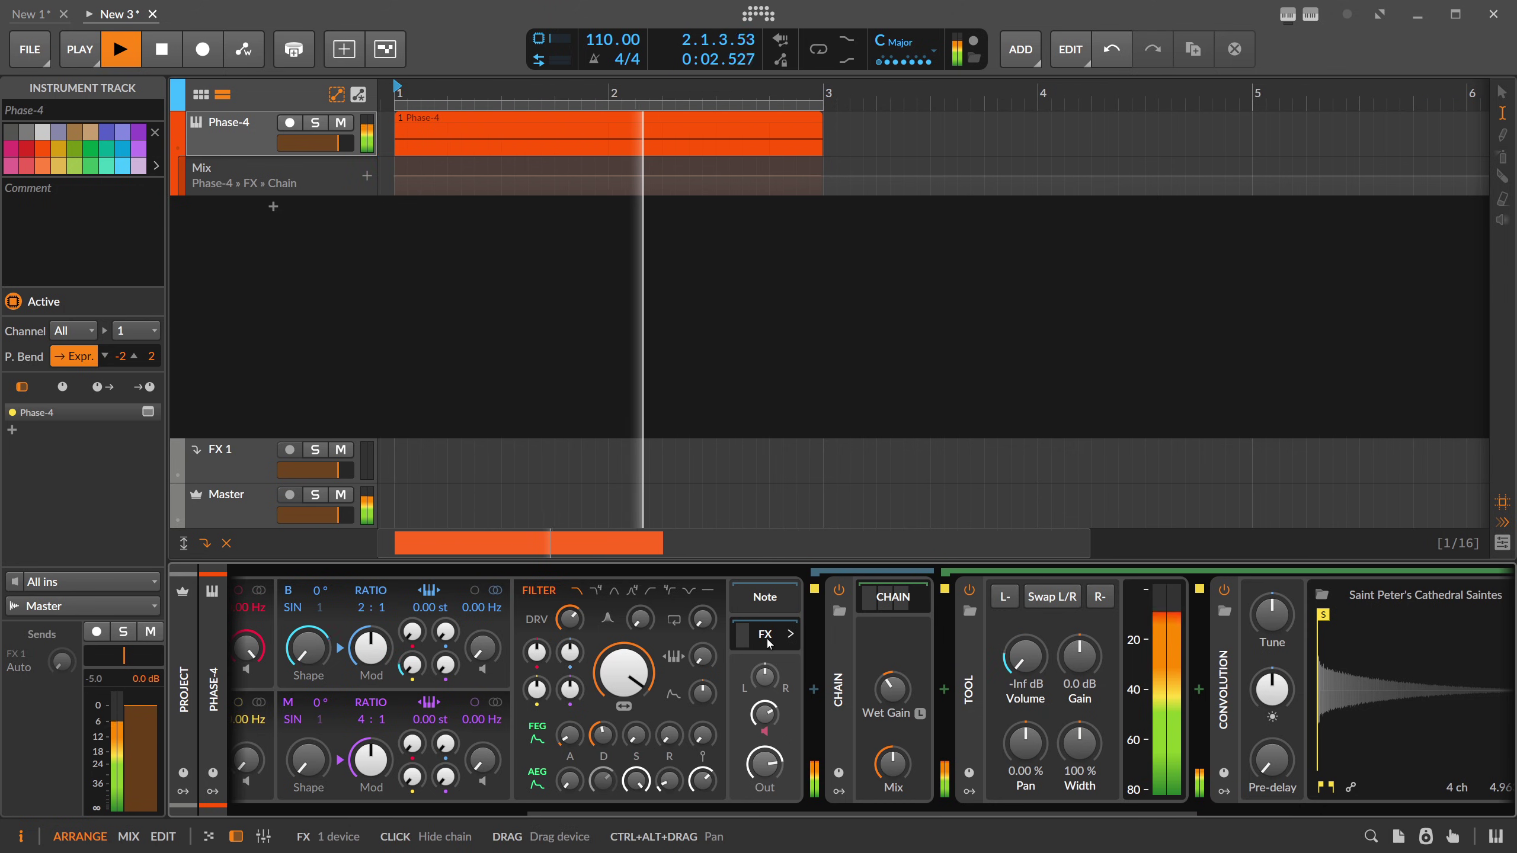
{"action": "key", "text": "space"}
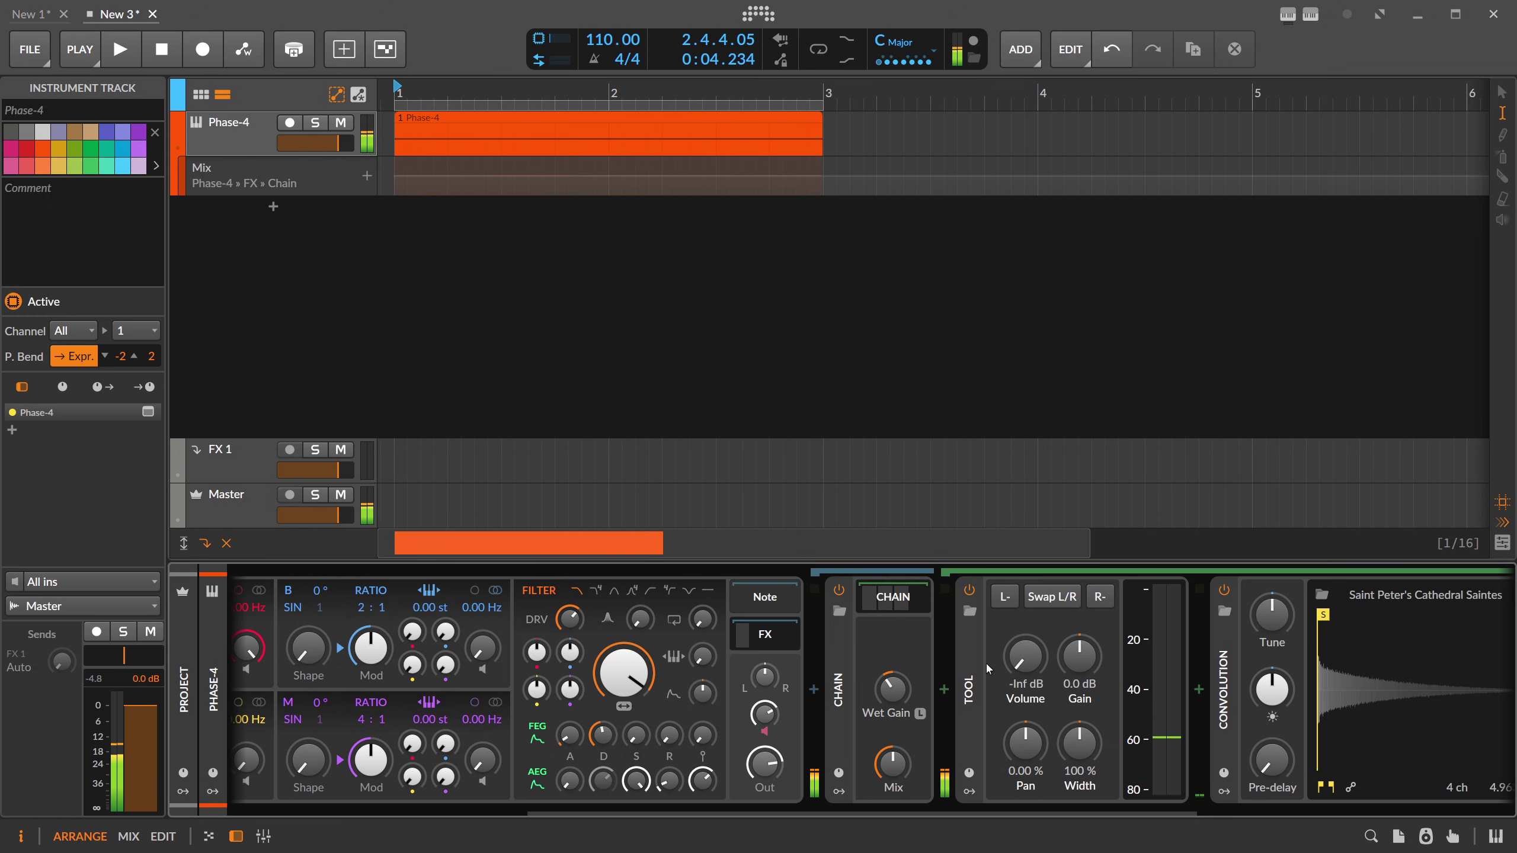
Step: Place the start position at bar 1 and switch the Phase-4 filter to the V-shaped notch mode
{"action": "scroll", "coordinate": [902, 609], "scroll_direction": "left", "scroll_amount": 5}
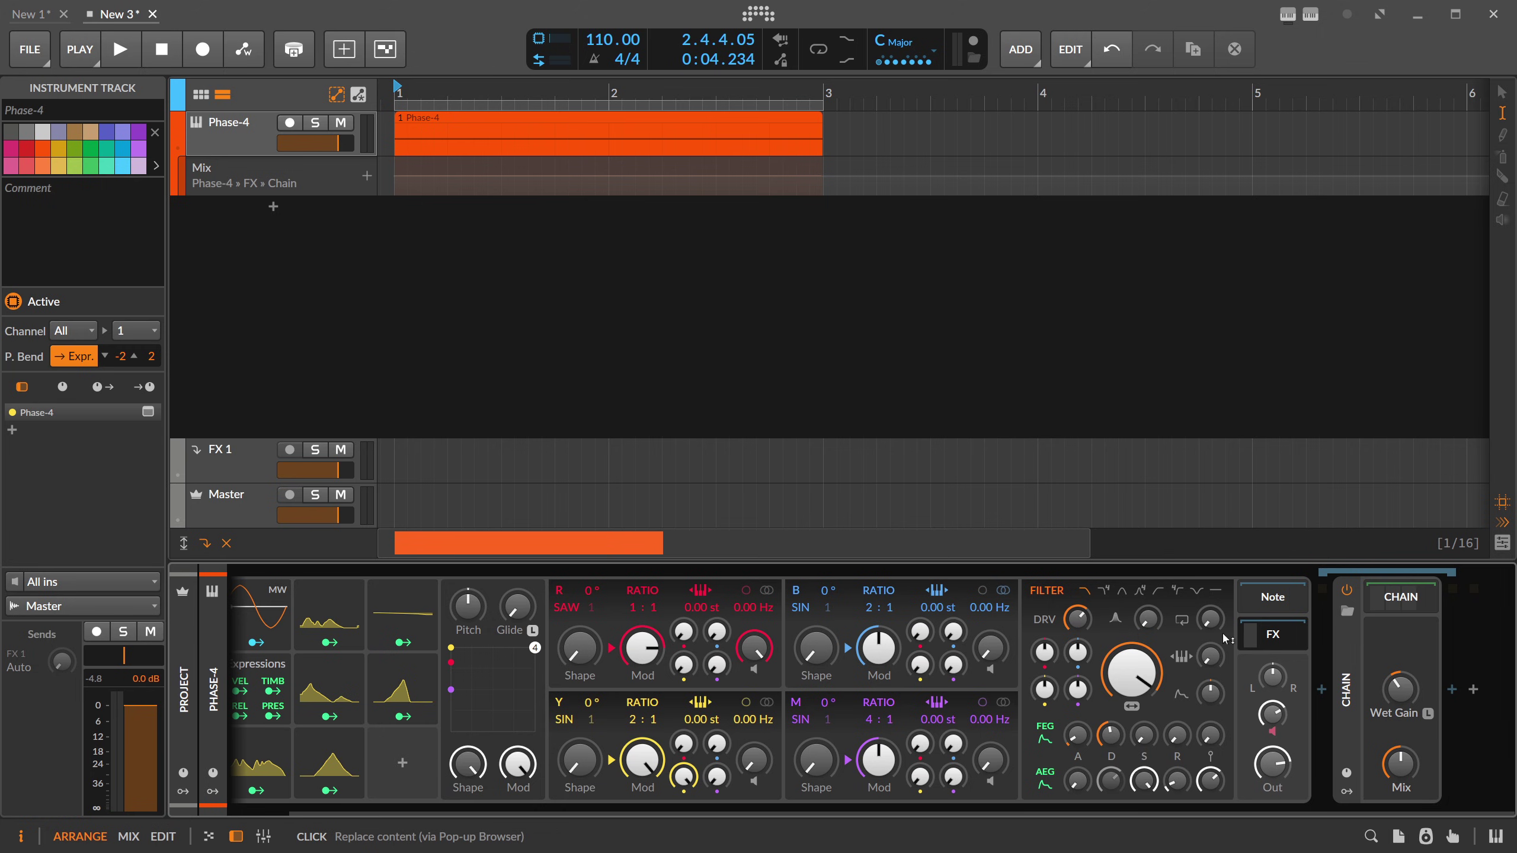
{"action": "left_click_drag", "start_coordinate": [655, 811], "coordinate": [593, 811]}
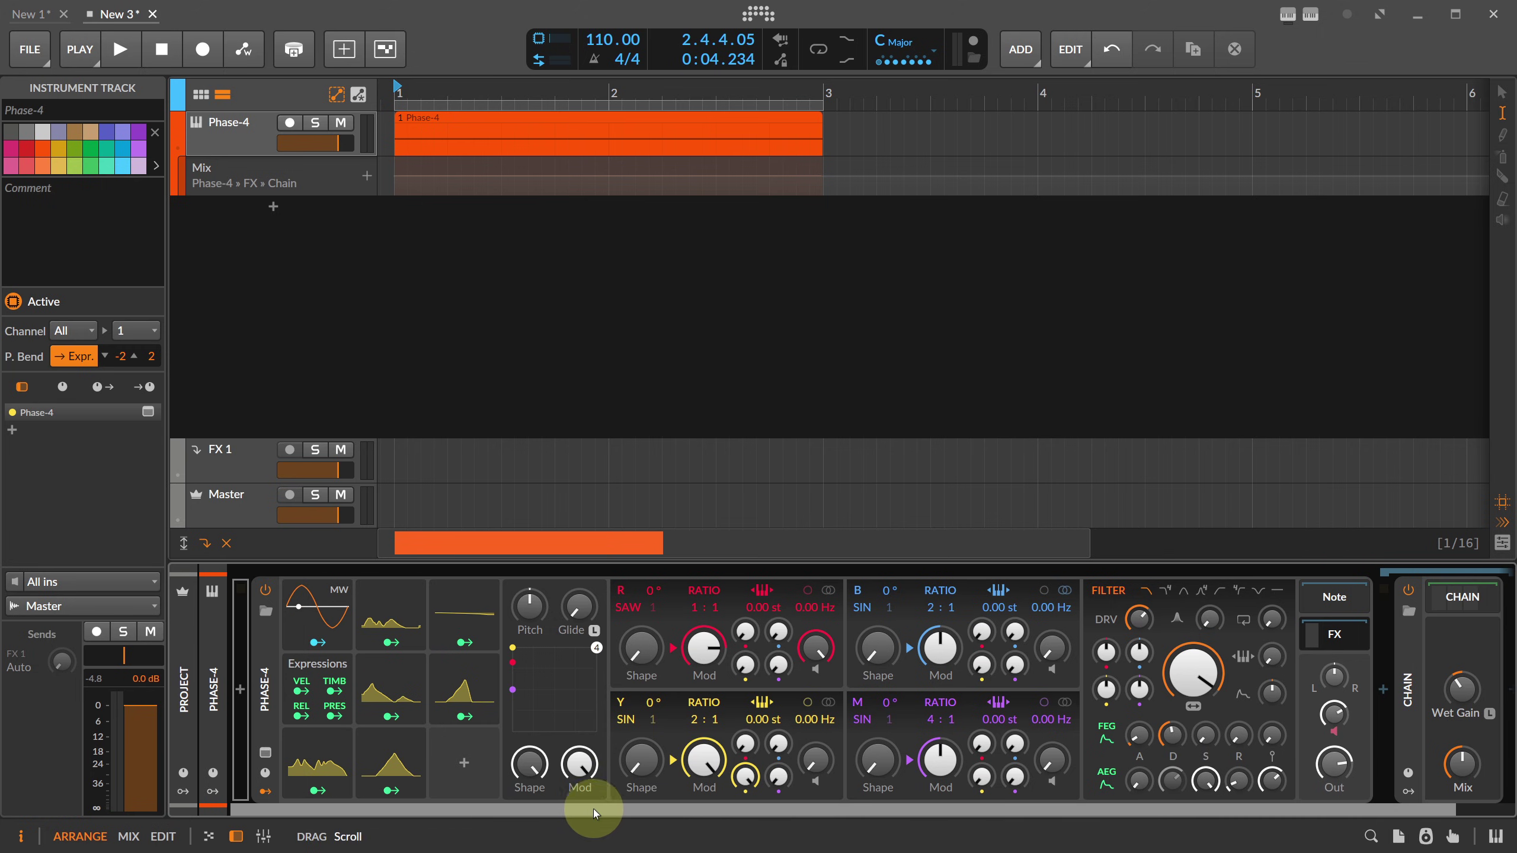
{"action": "left_click", "coordinate": [397, 89]}
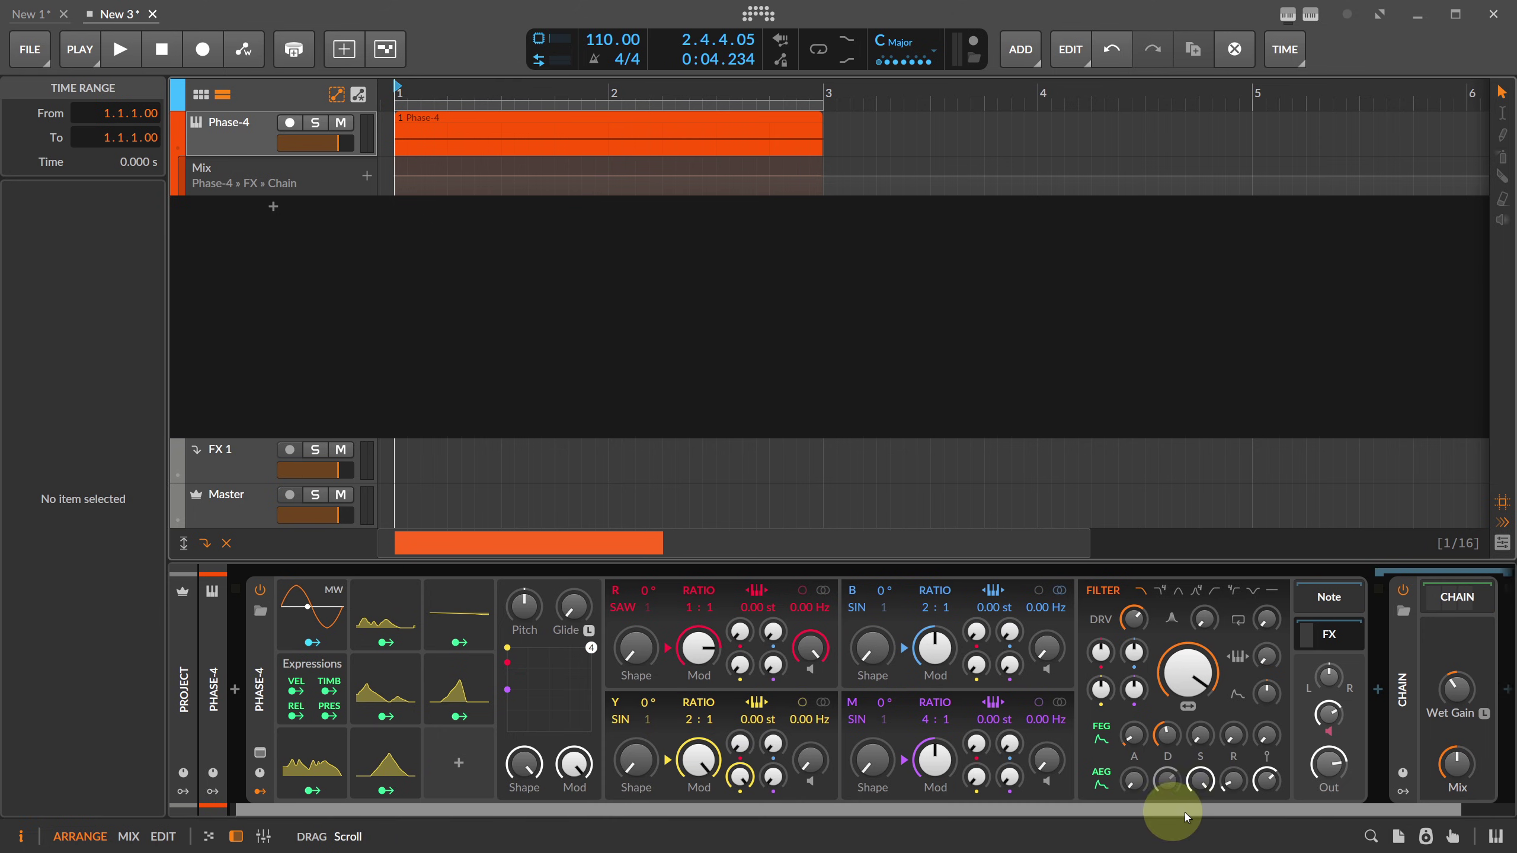
{"action": "left_click_drag", "start_coordinate": [1216, 811], "coordinate": [1274, 814]}
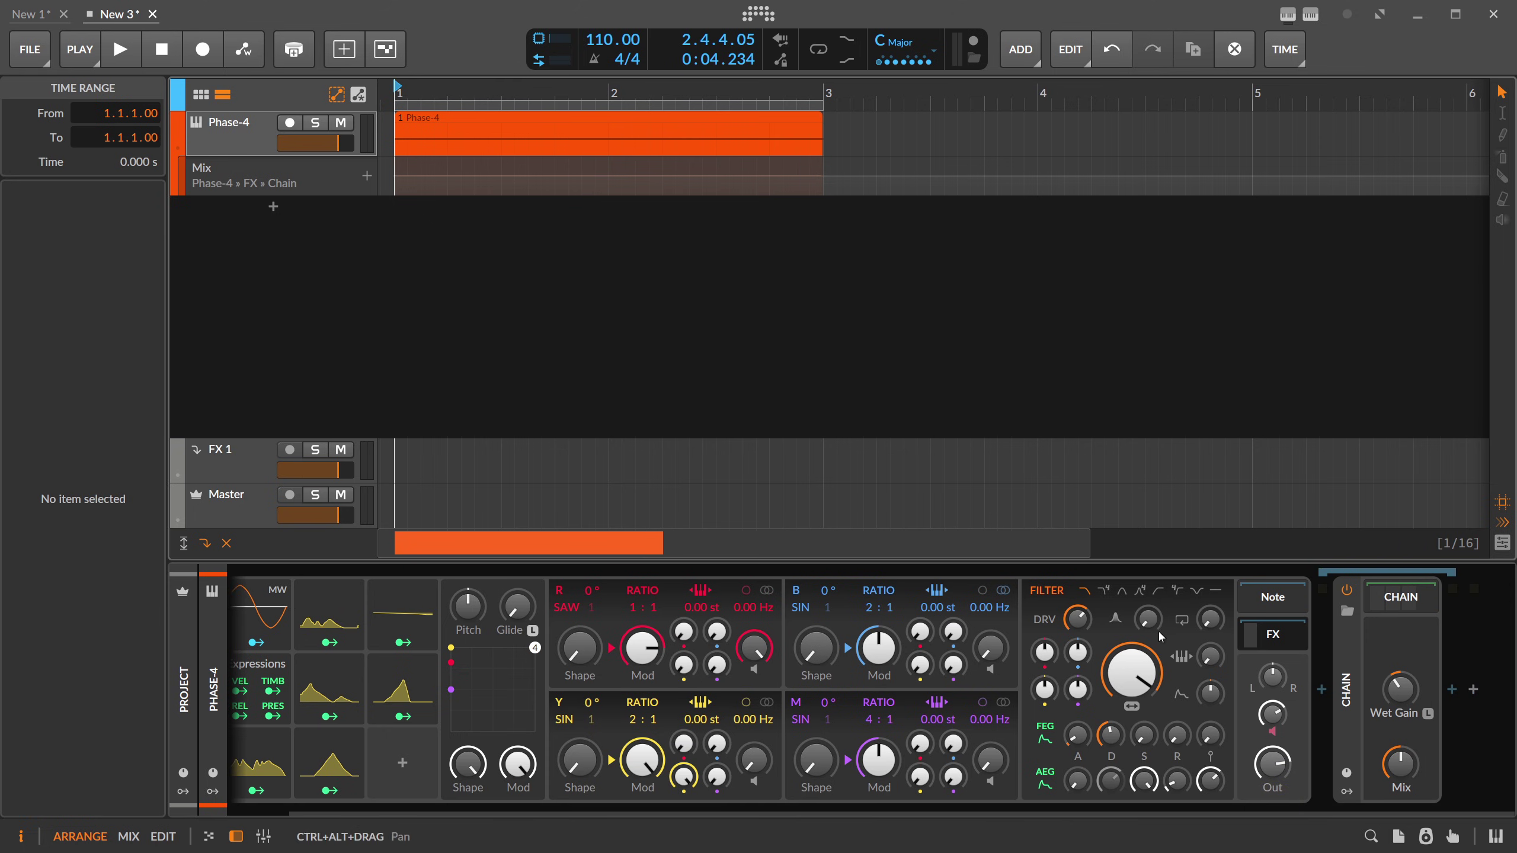
{"action": "left_click", "coordinate": [1195, 590]}
Step: Record Filter Frequency automation across the two-bar clip, sweeping the Phase-4 cutoff down and up during playback
{"action": "key", "text": "space"}
{"action": "mouse_move", "coordinate": [1132, 672]}
{"action": "left_mouse_down"}
{"action": "mouse_move", "coordinate": [1132, 726]}
{"action": "mouse_move", "coordinate": [1139, 670]}
{"action": "mouse_move", "coordinate": [1138, 723]}
{"action": "mouse_move", "coordinate": [1138, 687]}
{"action": "left_mouse_up"}
{"action": "key", "text": "space"}
{"action": "key", "text": "space"}
{"action": "key", "text": "space"}
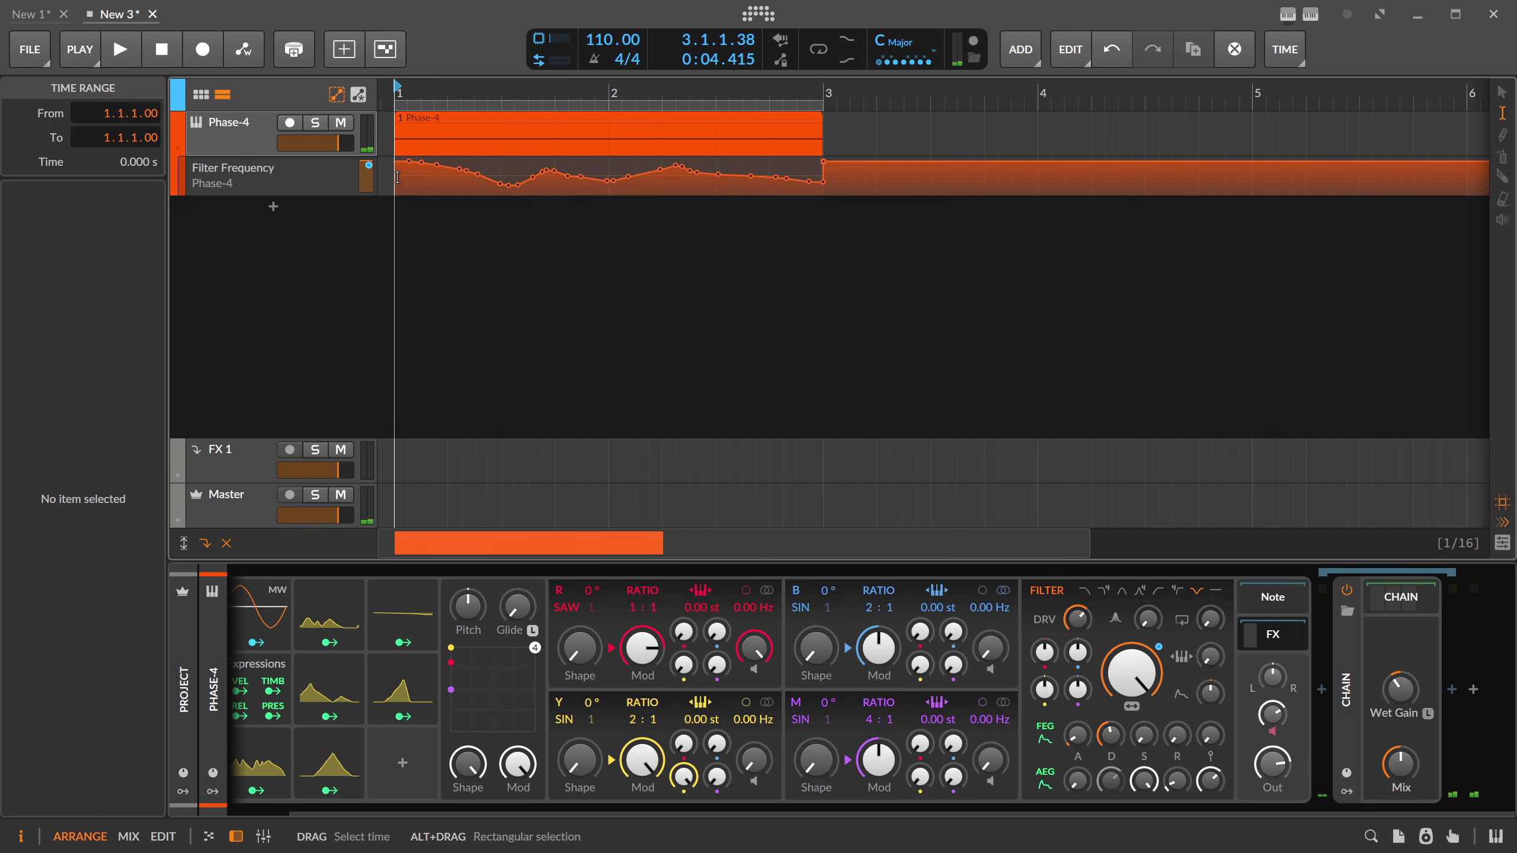
Step: Convert the two-bar Filter Frequency automation into a Segments modulator and map it to the Phase-4 cutoff with an amount of 140.1
{"action": "left_click_drag", "start_coordinate": [397, 177], "coordinate": [811, 189]}
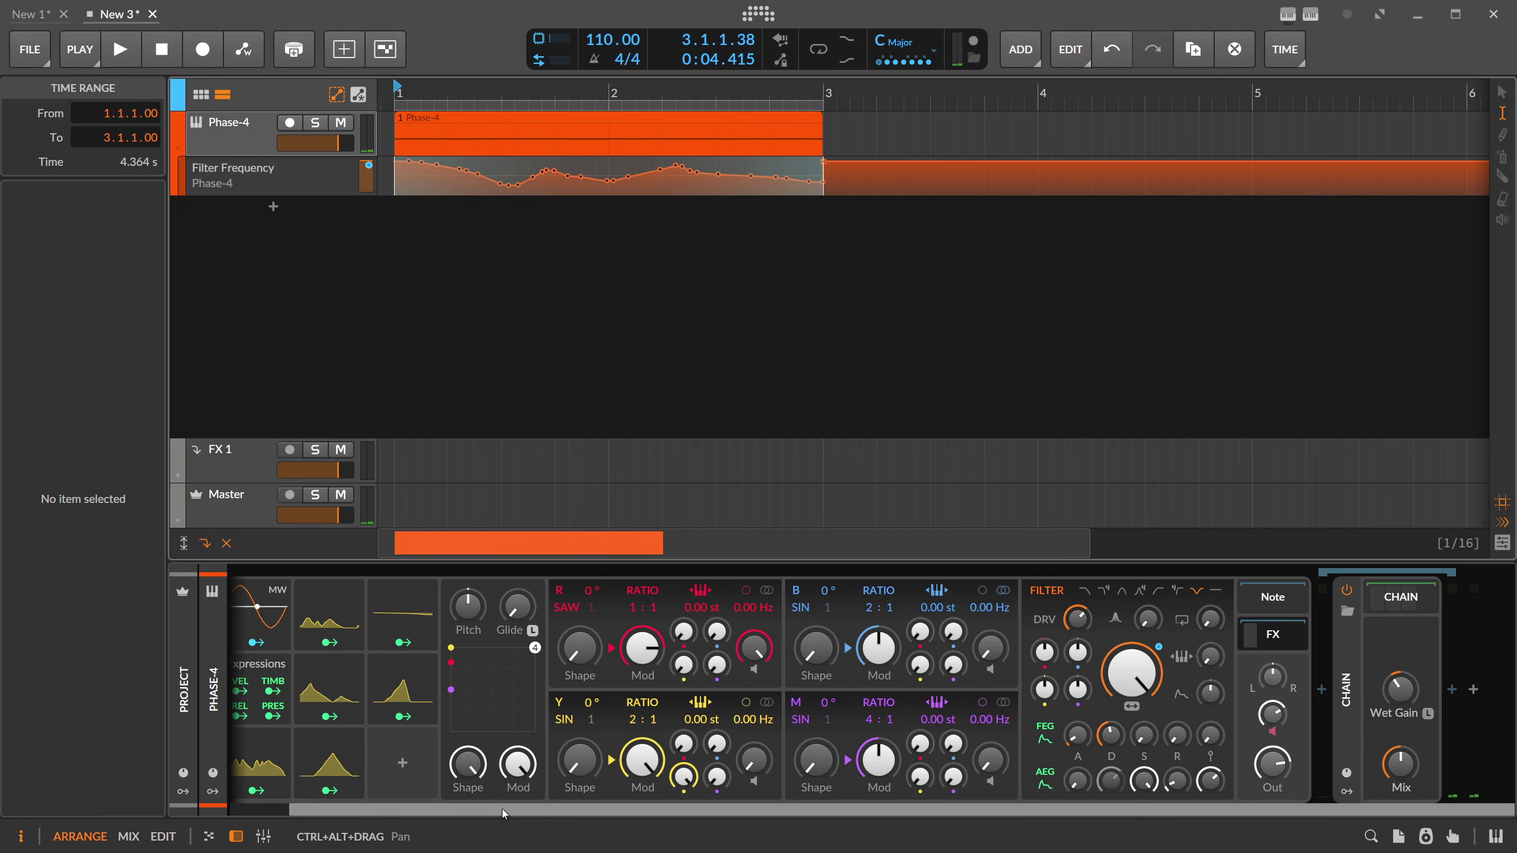
{"action": "left_click_drag", "start_coordinate": [501, 812], "coordinate": [346, 789]}
{"action": "left_click_drag", "start_coordinate": [440, 167], "coordinate": [477, 765]}
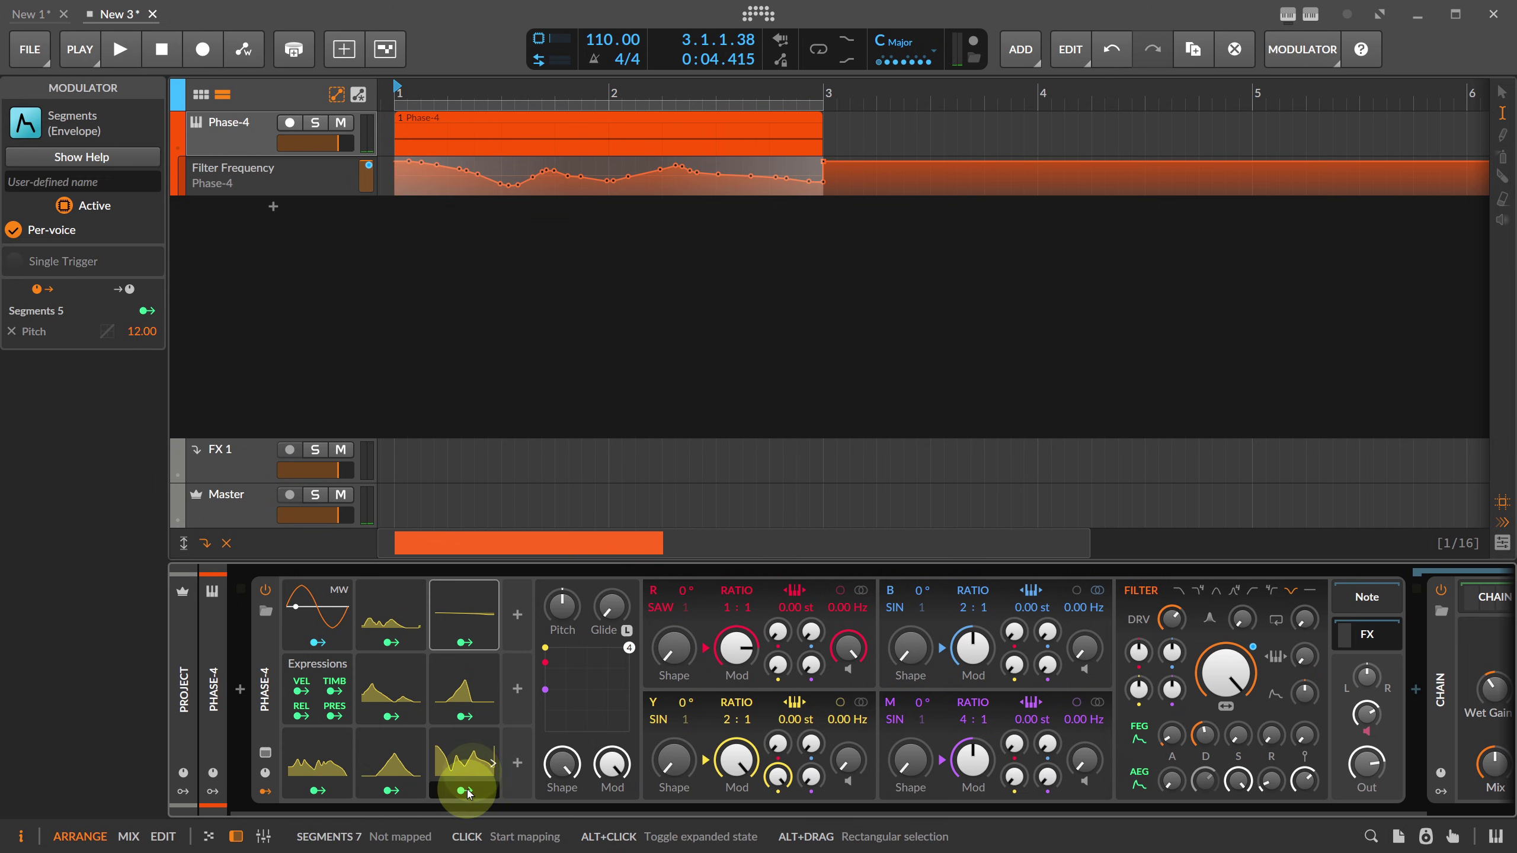
{"action": "left_click", "coordinate": [465, 789]}
{"action": "left_click_drag", "start_coordinate": [1231, 693], "coordinate": [1226, 678]}
Step: Delete the Filter Frequency automation lane, play the clip and leave modulation mapping
{"action": "left_click", "coordinate": [275, 173]}
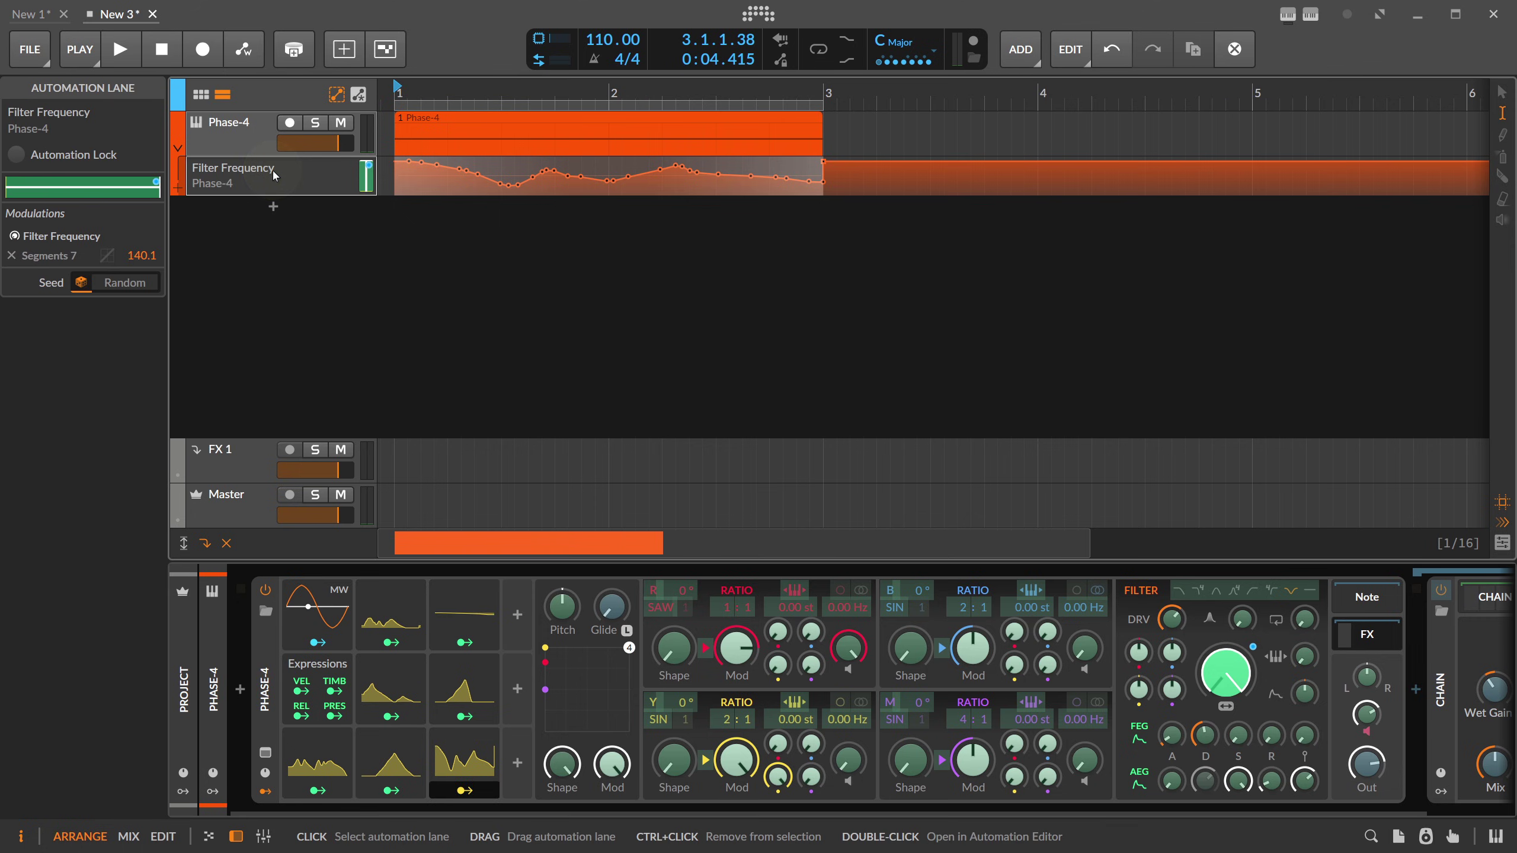
{"action": "key", "text": "Delete"}
{"action": "key", "text": "space"}
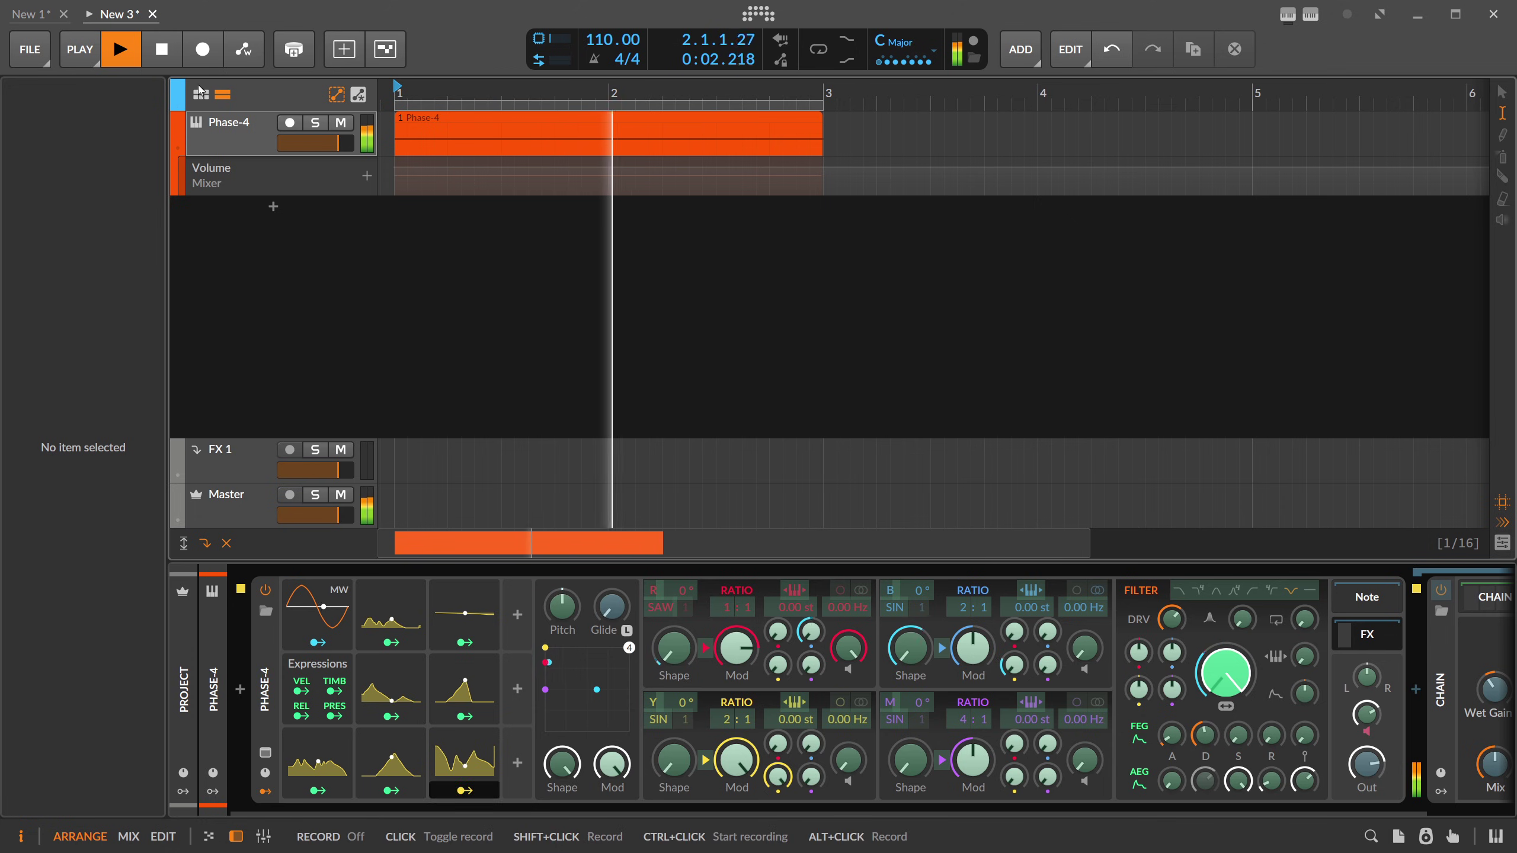
{"action": "left_click", "coordinate": [472, 789]}
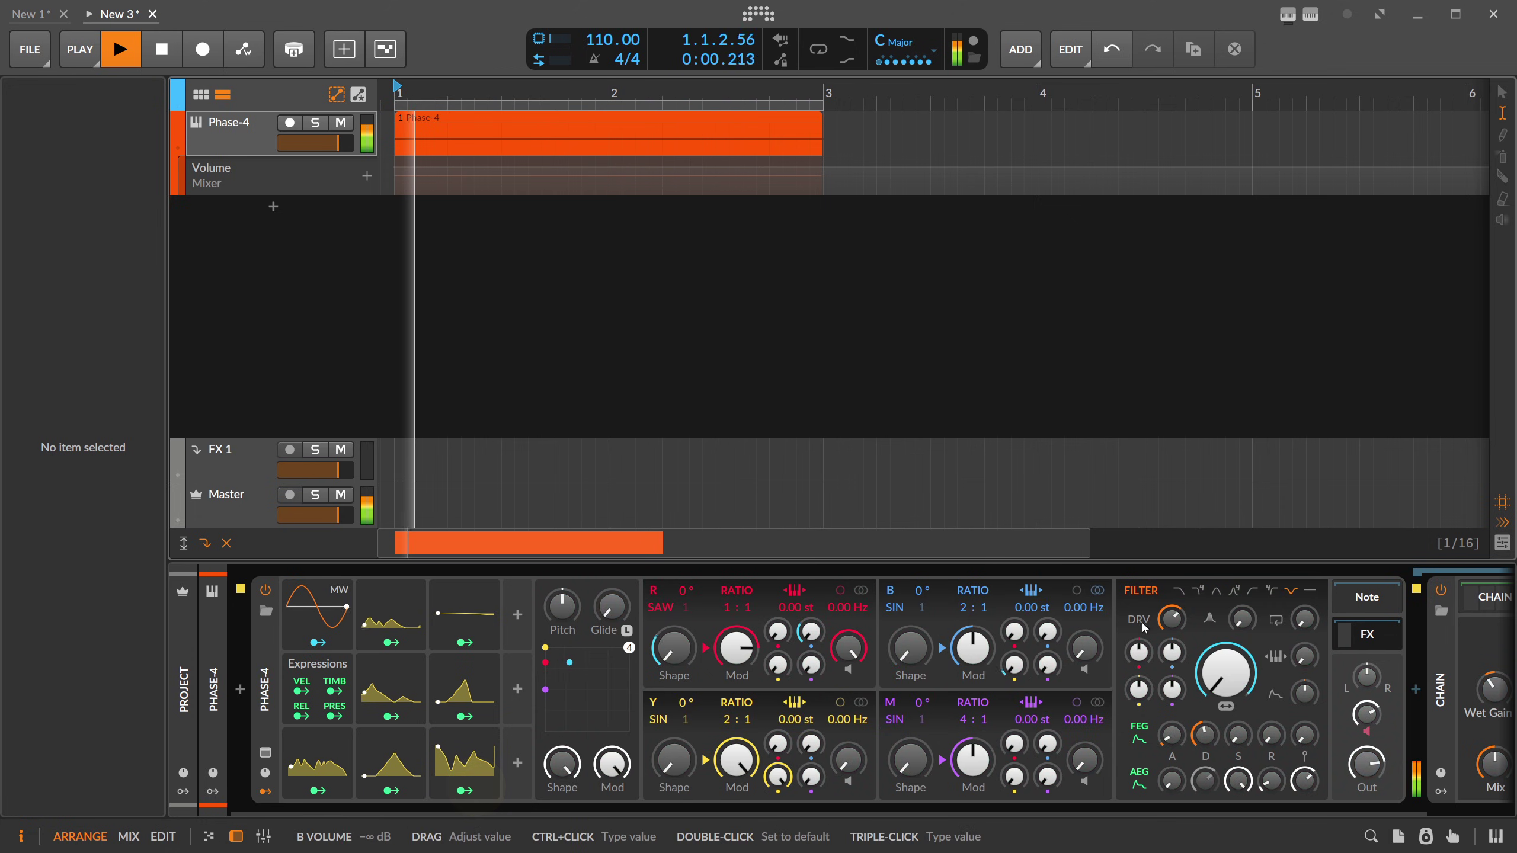
Step: Adjust Phase-4's Filter Drive and Voice Gain while the clip plays, and stop playback
{"action": "left_click", "coordinate": [1172, 619]}
{"action": "left_click", "coordinate": [1368, 712]}
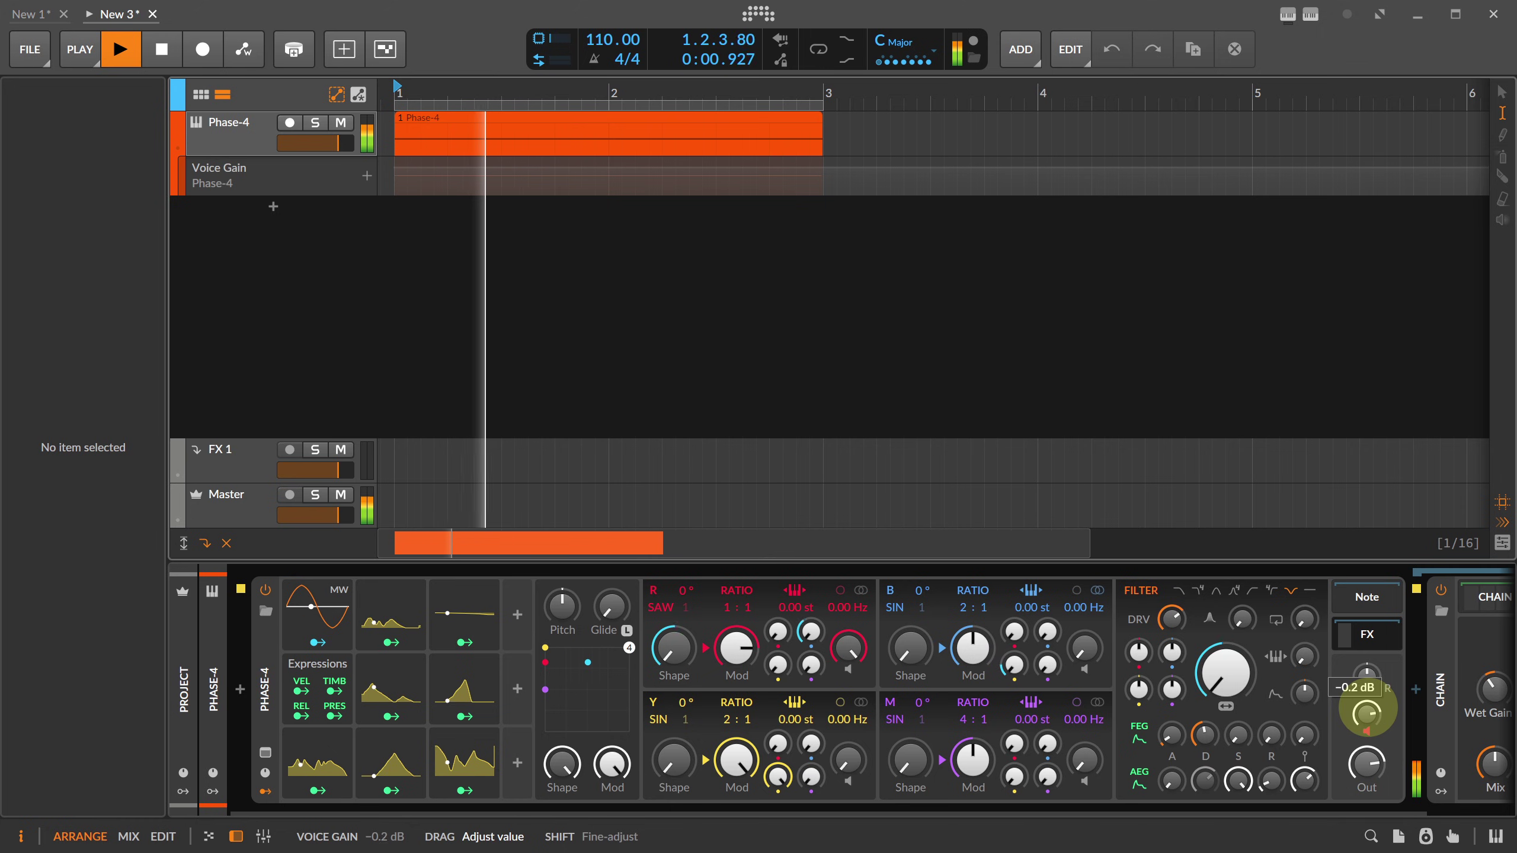
{"action": "left_click", "coordinate": [1172, 619]}
{"action": "key", "text": "space"}
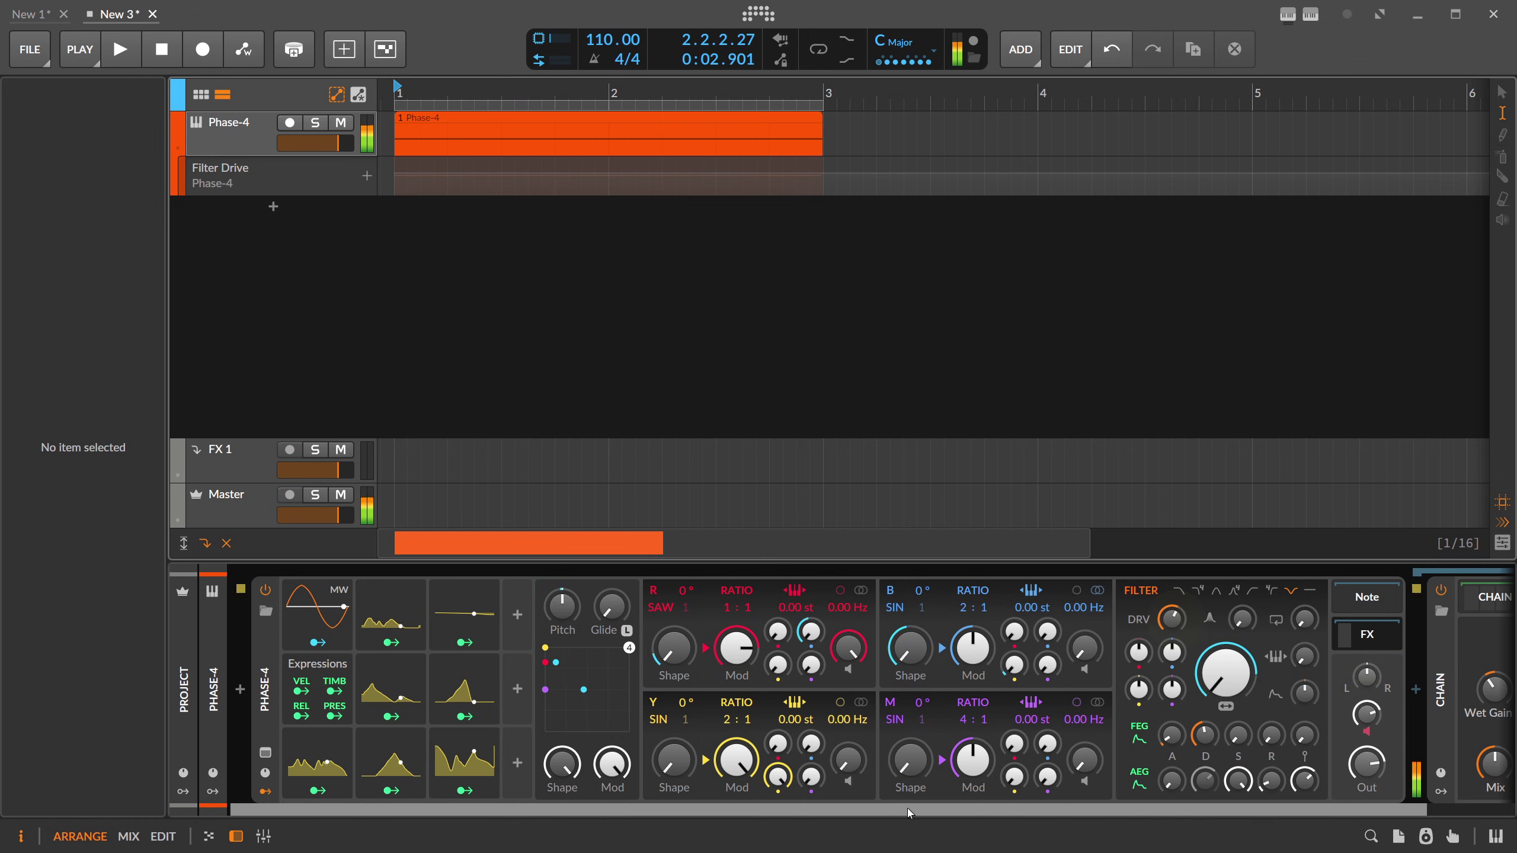
Step: Insert a Filter+ device after the Chain in Phase-4's FX slot
{"action": "scroll", "coordinate": [1377, 777], "scroll_direction": "right", "scroll_amount": 3}
{"action": "left_click", "coordinate": [1453, 690]}
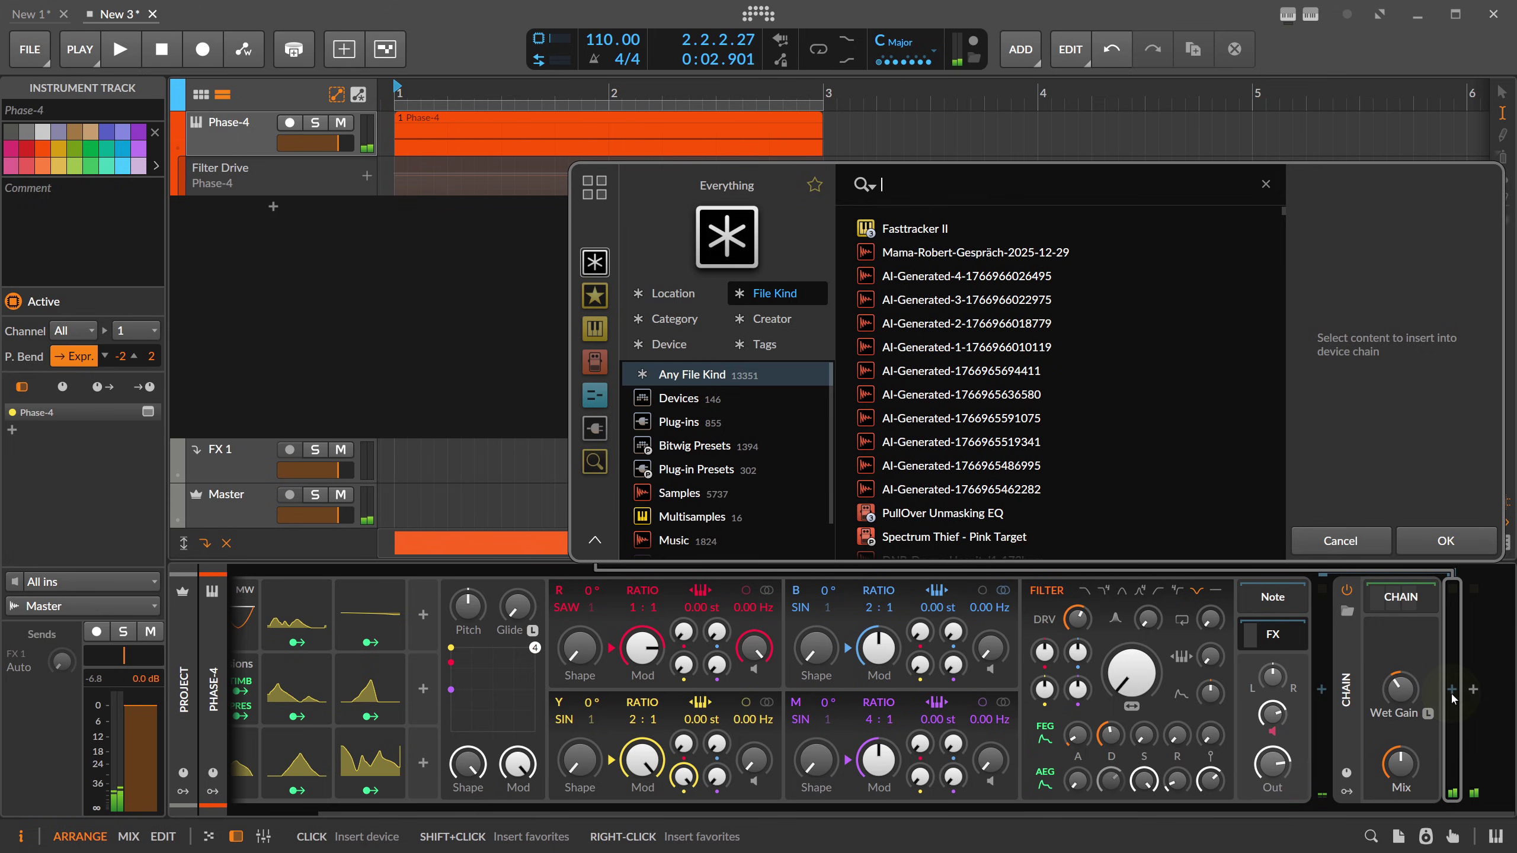
{"action": "type", "text": "filter"}
{"action": "key", "text": "Down"}
{"action": "key", "text": "Return"}
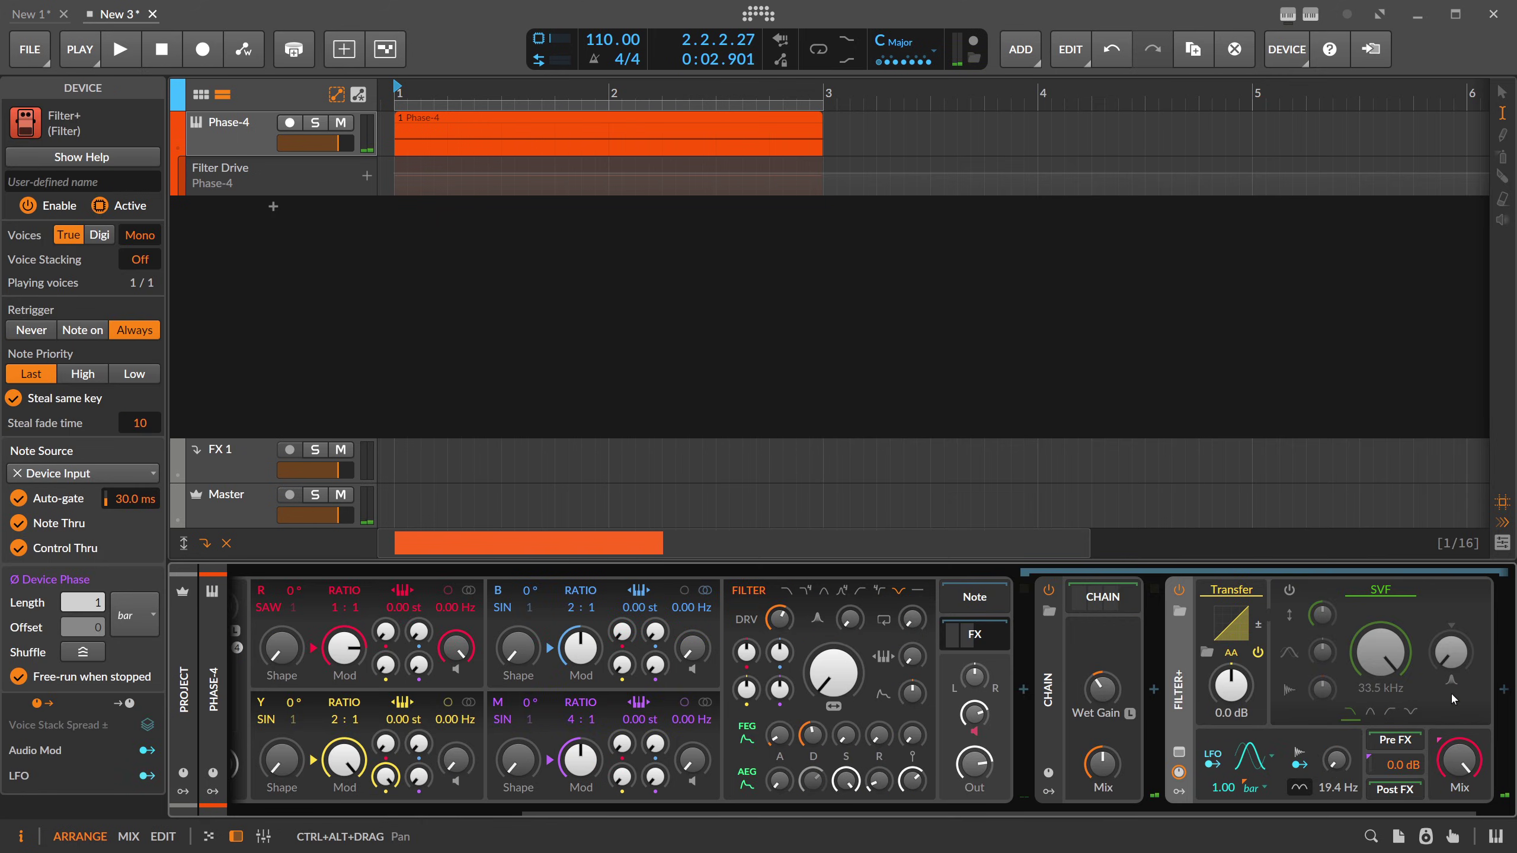
Step: Bend the Filter+ Transfer curve upward into a convex shape and close the curve editor
{"action": "left_click", "coordinate": [1241, 621]}
{"action": "left_click_drag", "start_coordinate": [1260, 452], "coordinate": [1261, 407]}
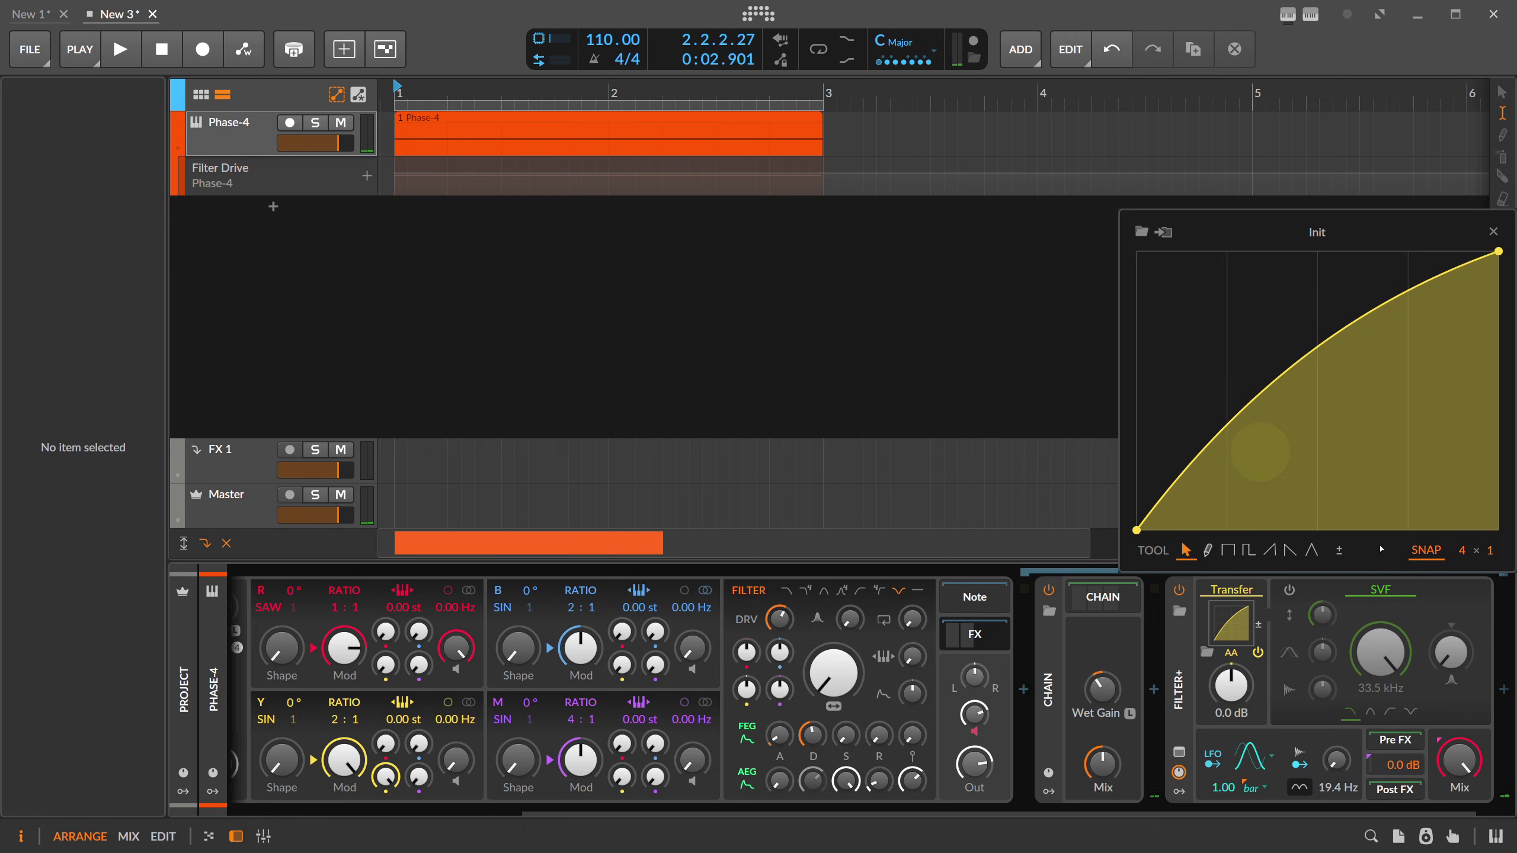
{"action": "left_click", "coordinate": [1494, 231]}
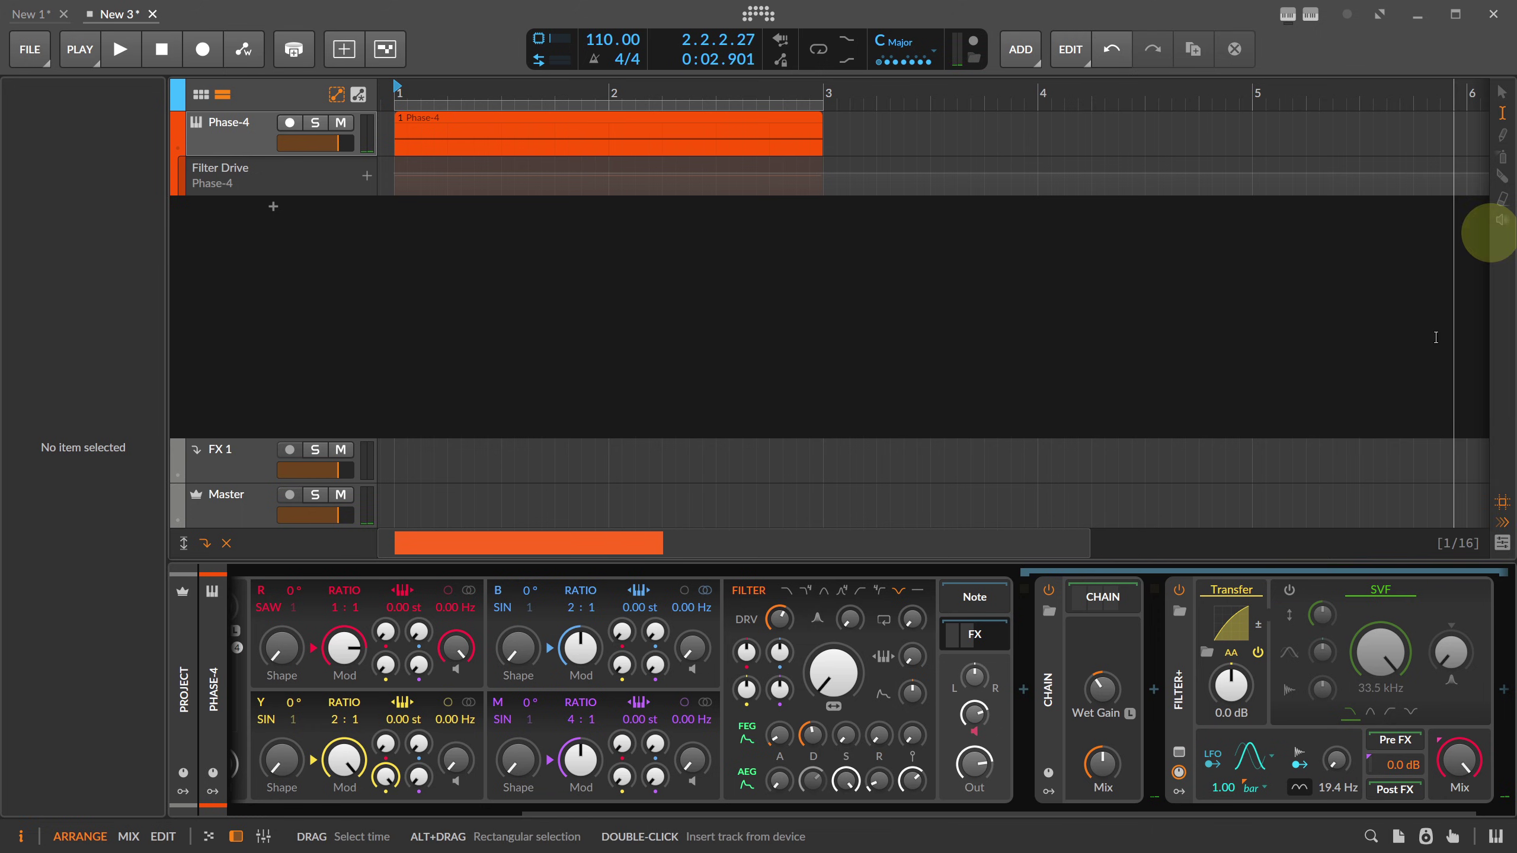
Step: Enable the Filter+ SVF filter and audition the clip with its cutoff fully open at 33.5 kHz
{"action": "left_click", "coordinate": [1289, 589]}
{"action": "key", "text": "space"}
{"action": "left_click_drag", "start_coordinate": [1364, 669], "coordinate": [1370, 562]}
{"action": "key", "text": "space"}
{"action": "scroll", "coordinate": [1186, 796], "scroll_direction": "right", "scroll_amount": 1}
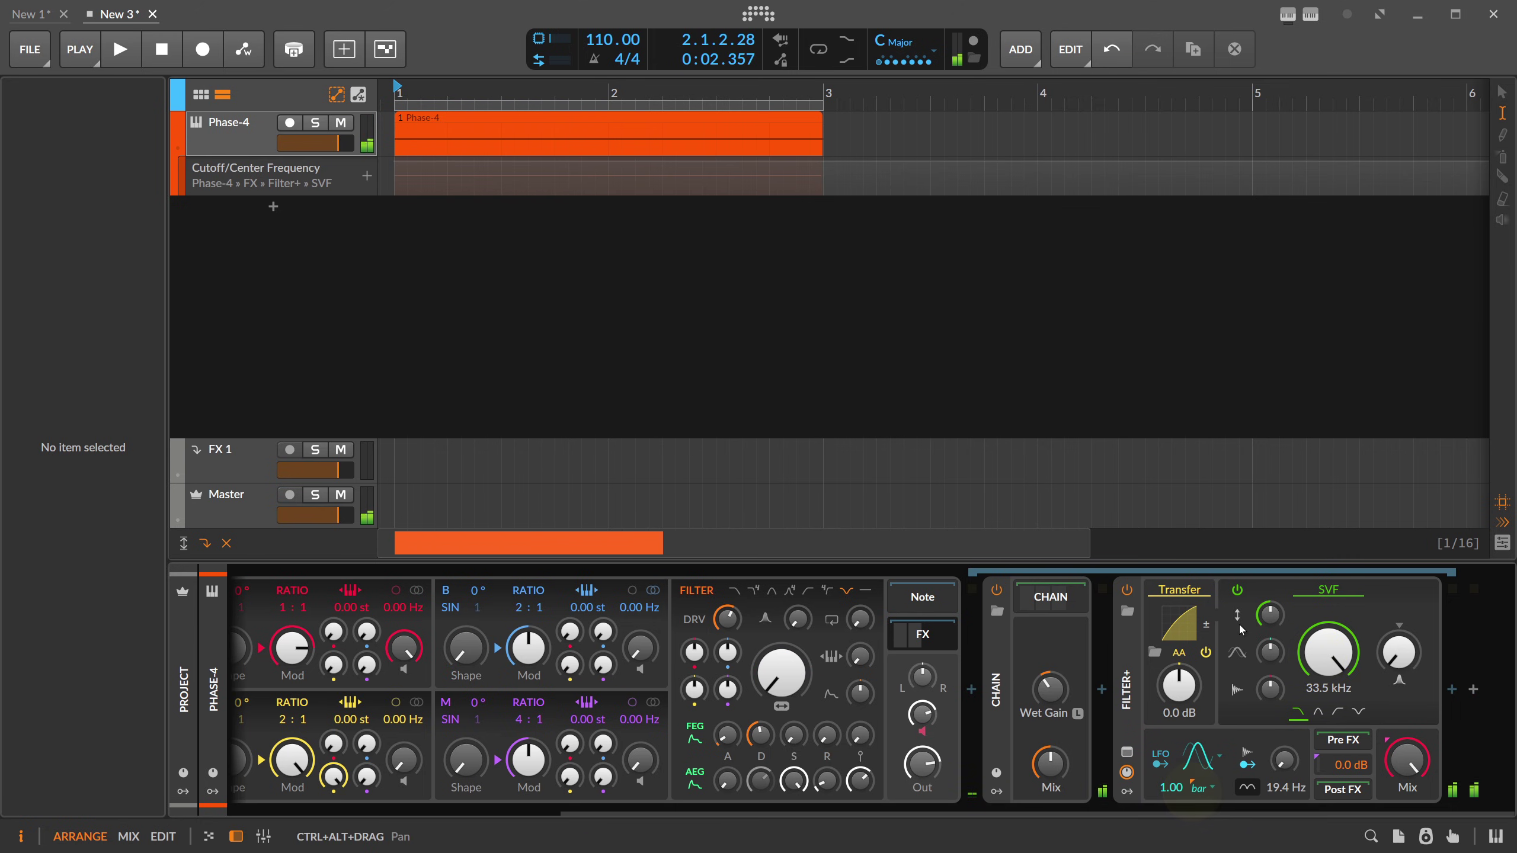
Step: Record a sweeping automation of the Filter+ SVF Cutoff/Center Frequency while the clip plays, then stop playback
{"action": "key", "text": "space"}
{"action": "mouse_move", "coordinate": [1327, 649]}
{"action": "left_mouse_down"}
{"action": "mouse_move", "coordinate": [1327, 679]}
{"action": "mouse_move", "coordinate": [1327, 650]}
{"action": "left_mouse_up"}
{"action": "key", "text": "space"}
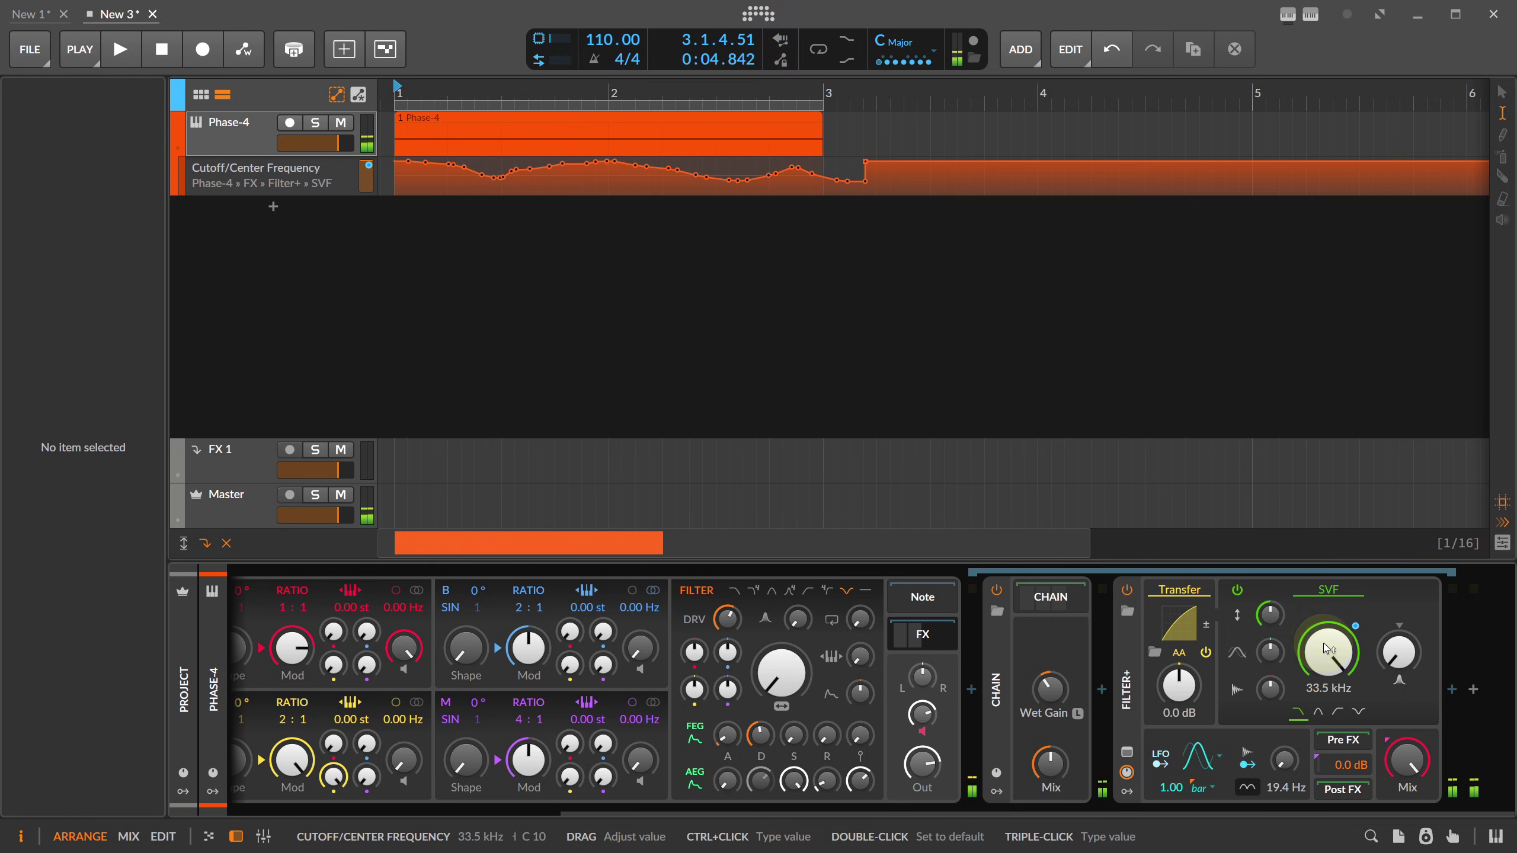
Step: Convert the cutoff automation from bar 1 to bar 3 into a new Segments modulator in Phase-4's empty modulator slot
{"action": "left_click_drag", "start_coordinate": [399, 169], "coordinate": [829, 187]}
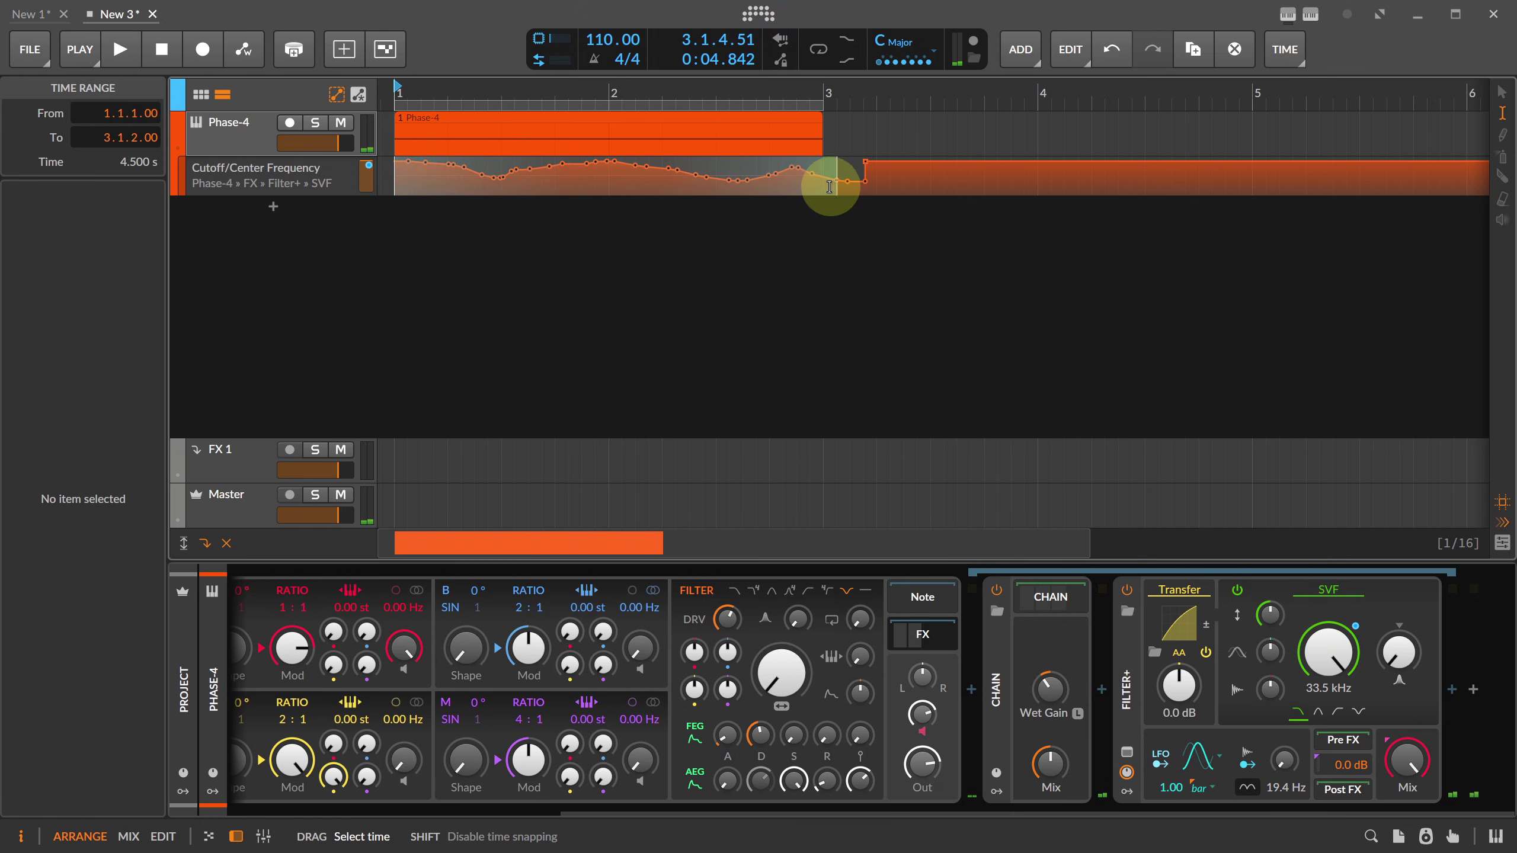
{"action": "left_click_drag", "start_coordinate": [576, 806], "coordinate": [258, 798]}
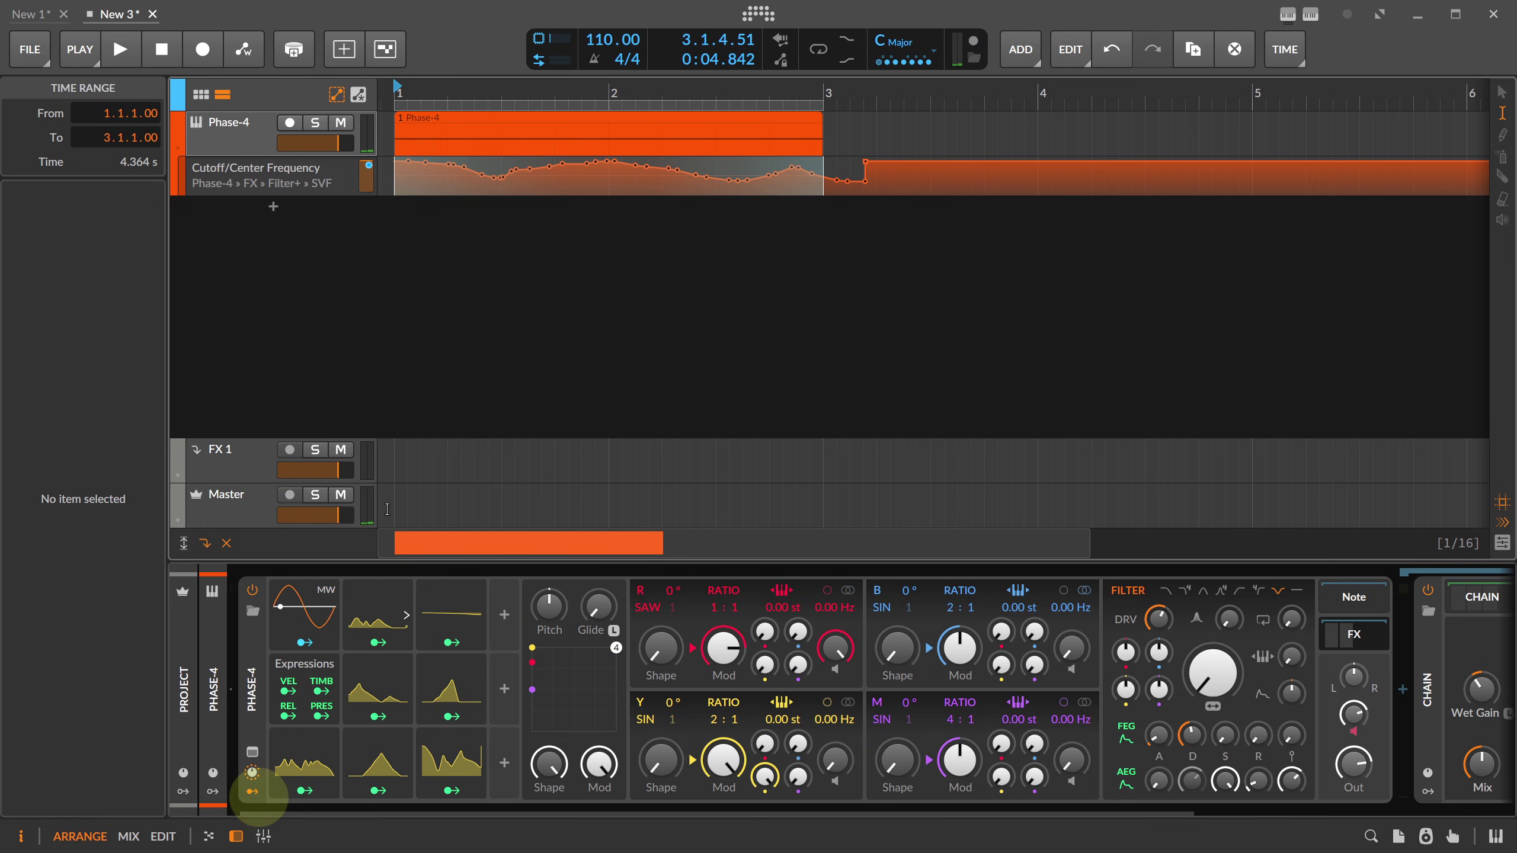
{"action": "left_click_drag", "start_coordinate": [416, 182], "coordinate": [515, 633]}
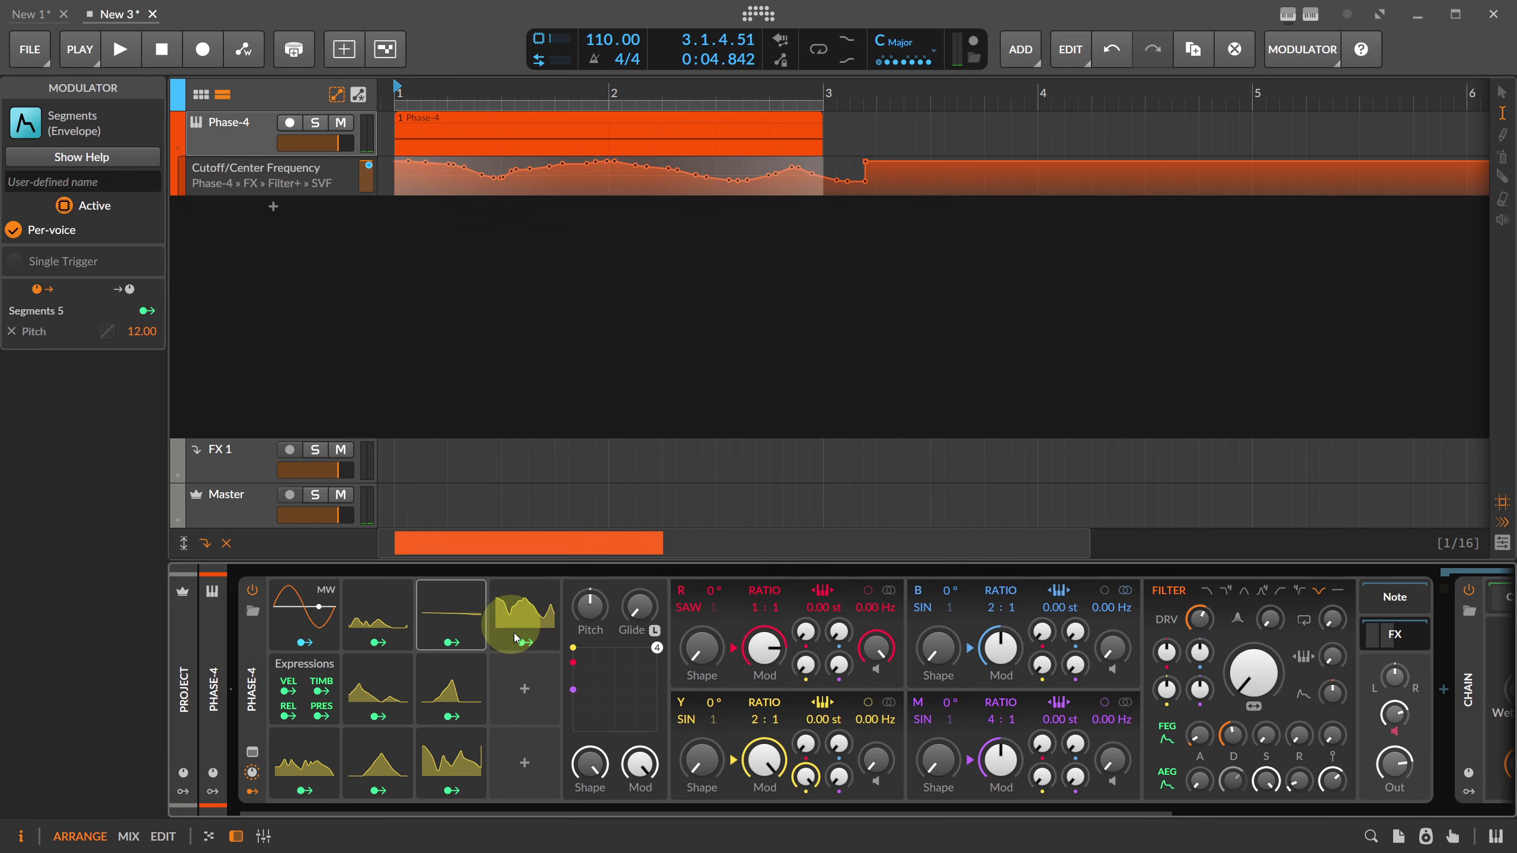
Step: Map the Segments 8 modulator to the Filter+ SVF cutoff with an amount of 129 and a base frequency of 19.4 Hz
{"action": "left_click", "coordinate": [524, 643]}
{"action": "left_click_drag", "start_coordinate": [602, 807], "coordinate": [945, 810]}
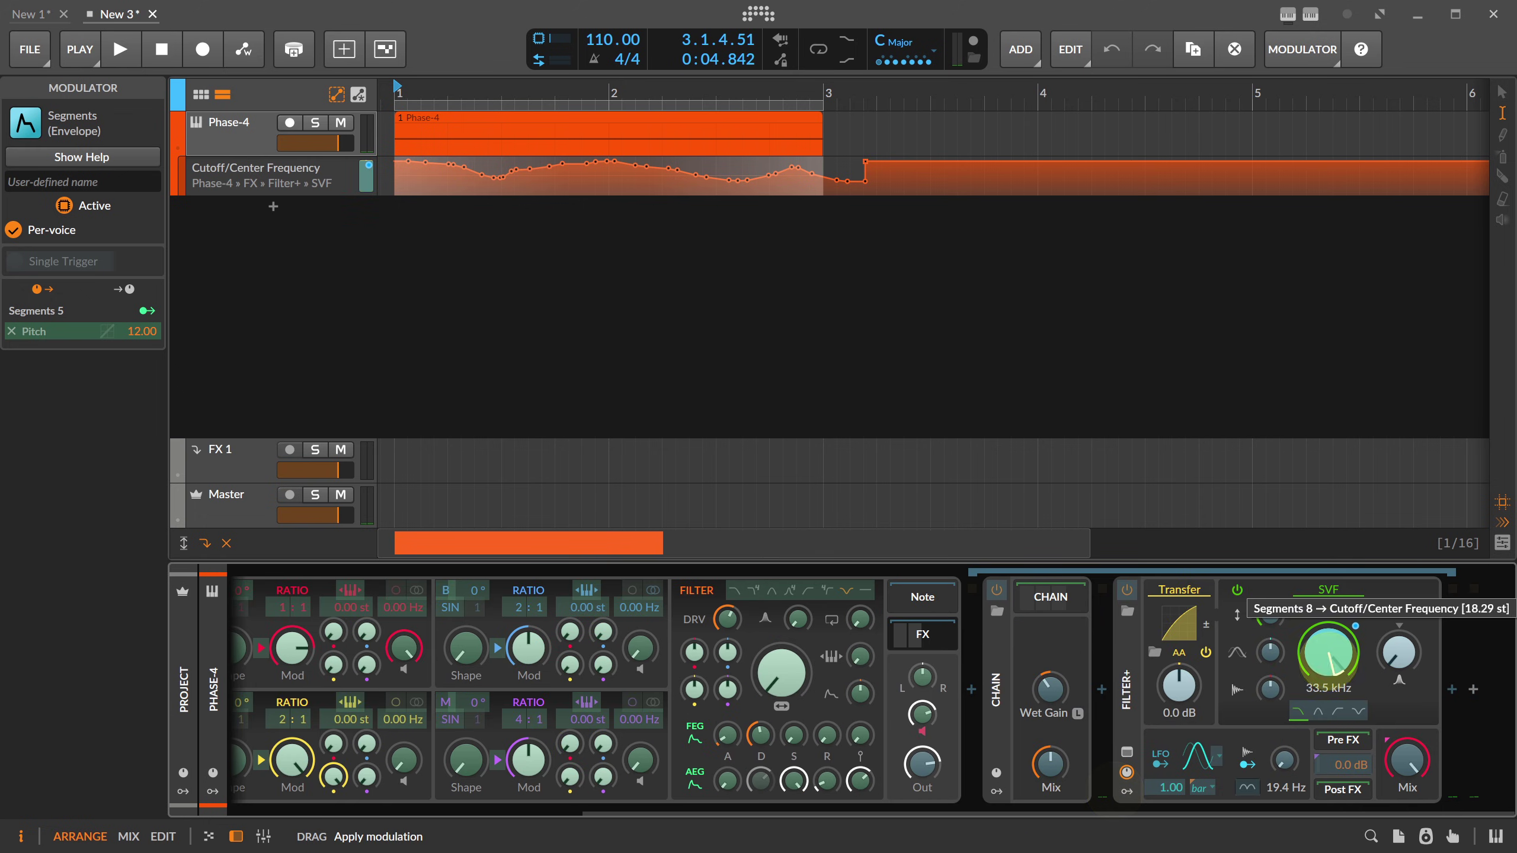
{"action": "left_click_drag", "start_coordinate": [1331, 653], "coordinate": [1331, 525]}
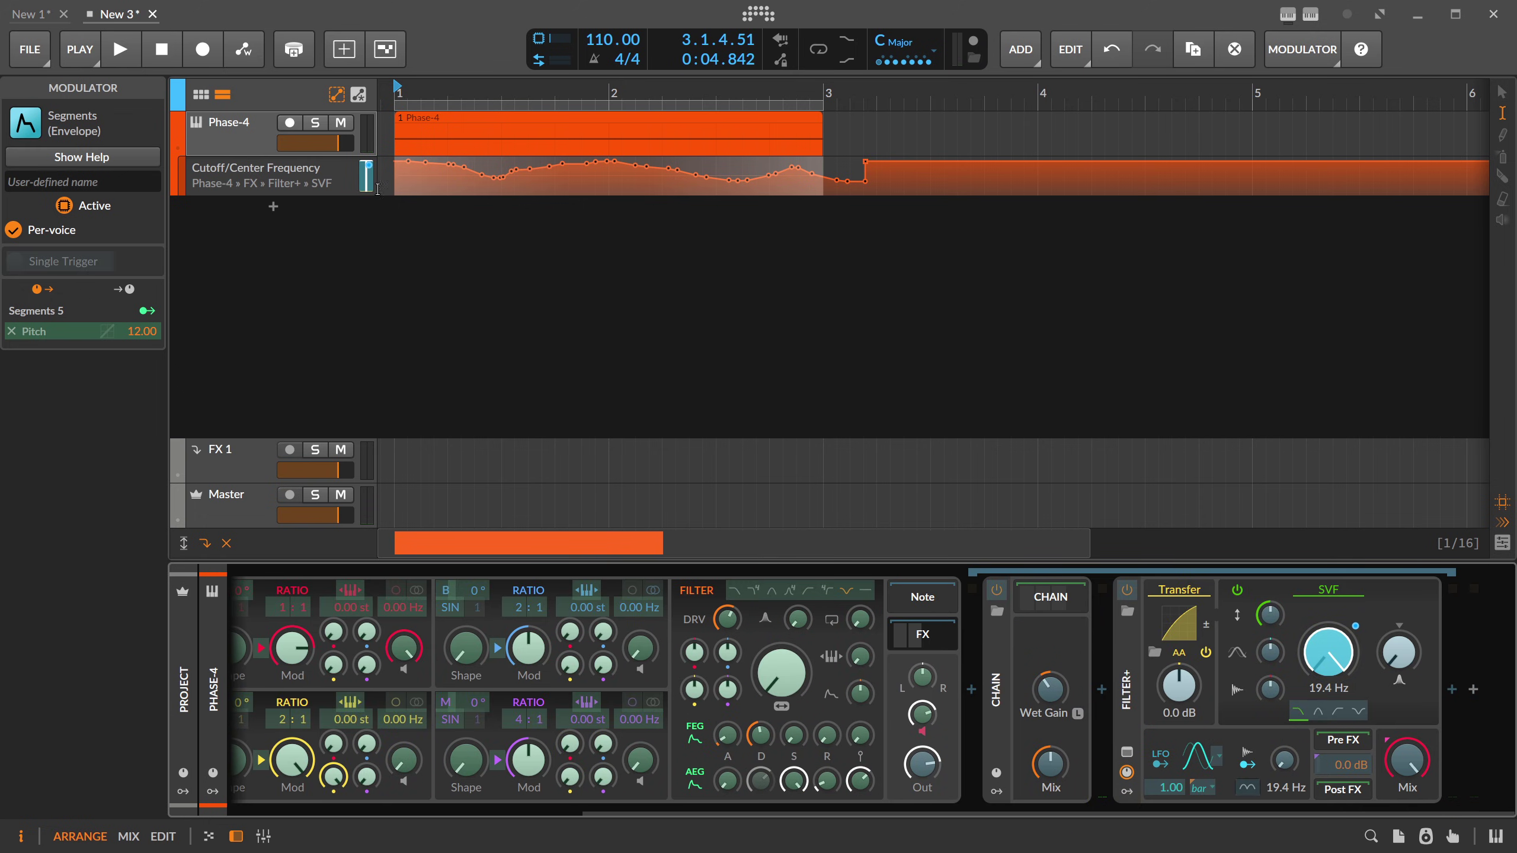
Step: Delete the Cutoff/Center Frequency automation and play the clip
{"action": "left_click", "coordinate": [306, 187]}
{"action": "key", "text": "Delete"}
{"action": "key", "text": "space"}
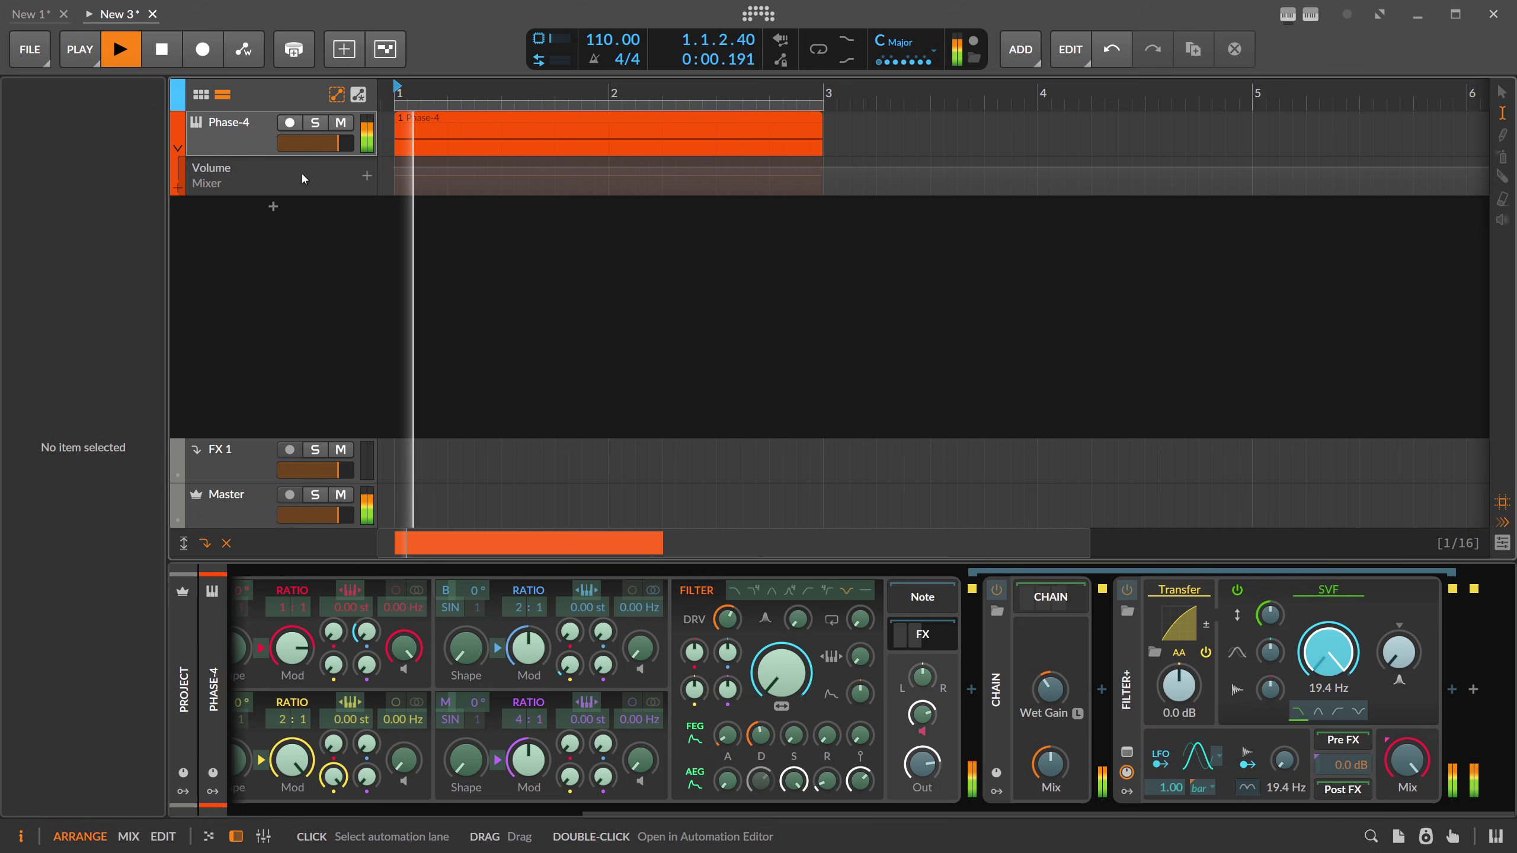
Step: Open the Phase-4 clip for note editing, shorten its note to half a bar and duplicate it three times to fill two bars
{"action": "double_click", "coordinate": [409, 118]}
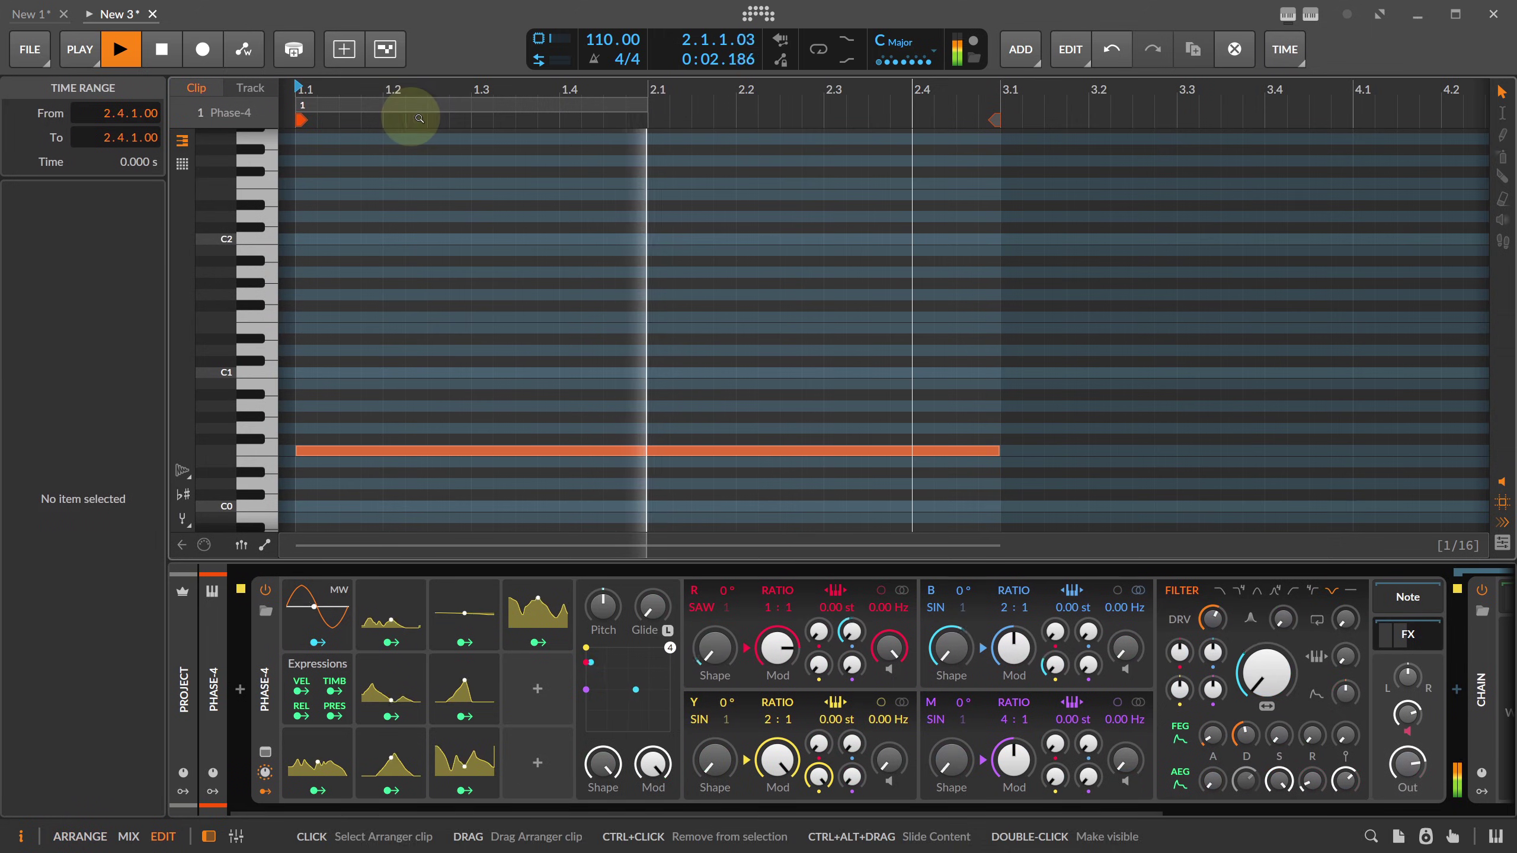
{"action": "left_click_drag", "start_coordinate": [436, 95], "coordinate": [440, 92]}
{"action": "key", "text": "space"}
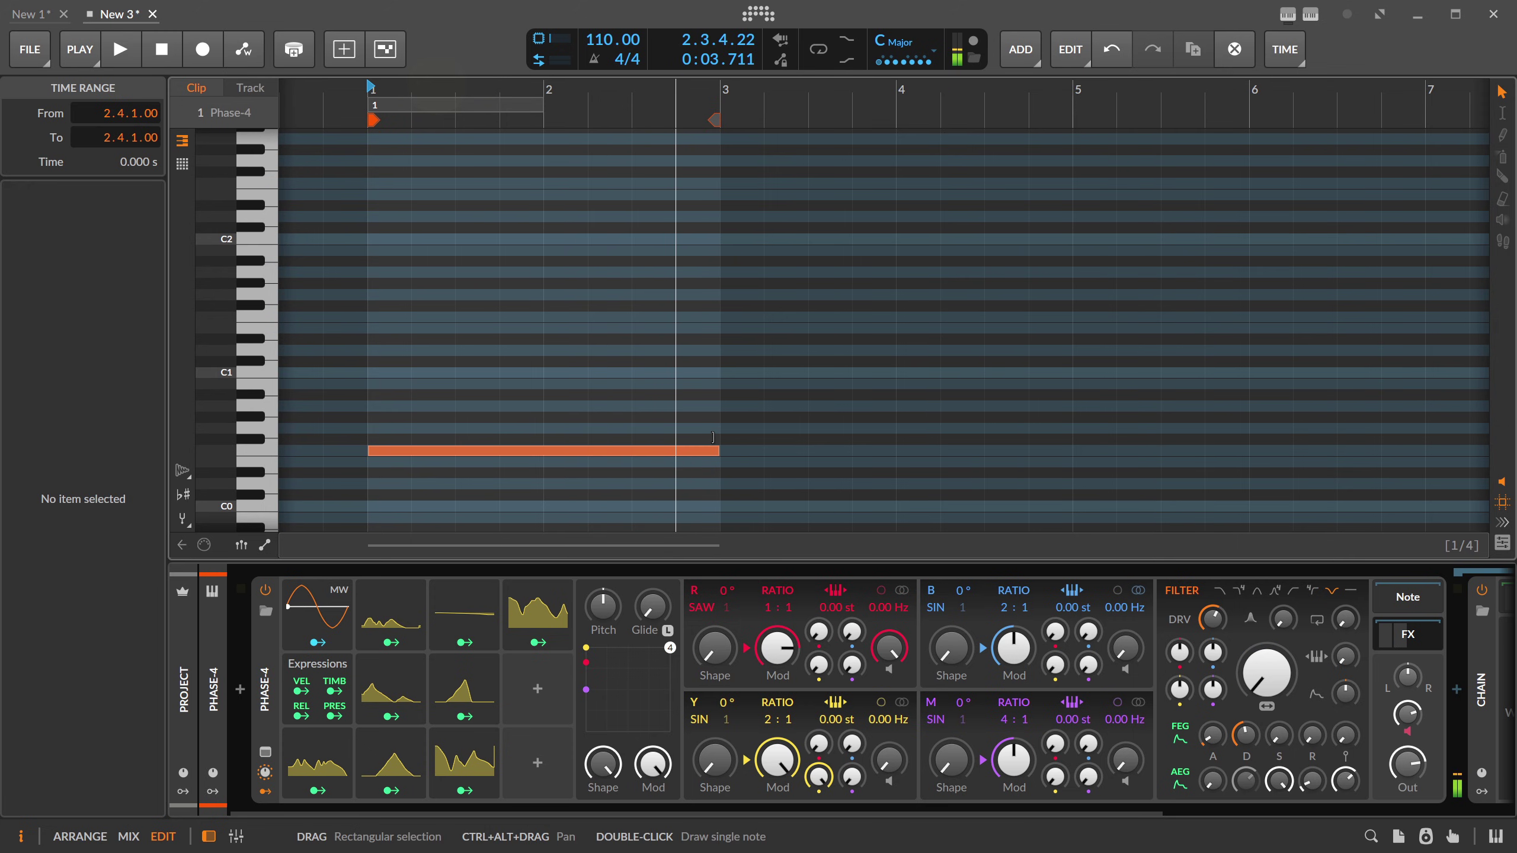
{"action": "left_click_drag", "start_coordinate": [716, 452], "coordinate": [454, 464]}
{"action": "left_click_drag", "start_coordinate": [431, 432], "coordinate": [524, 470]}
{"action": "key", "text": "ctrl+d"}
{"action": "key", "text": "ctrl+d"}
{"action": "key", "text": "ctrl+d"}
Step: Raise the second note to E1, play the clip and clear the note selection
{"action": "key", "text": "shift+Up"}
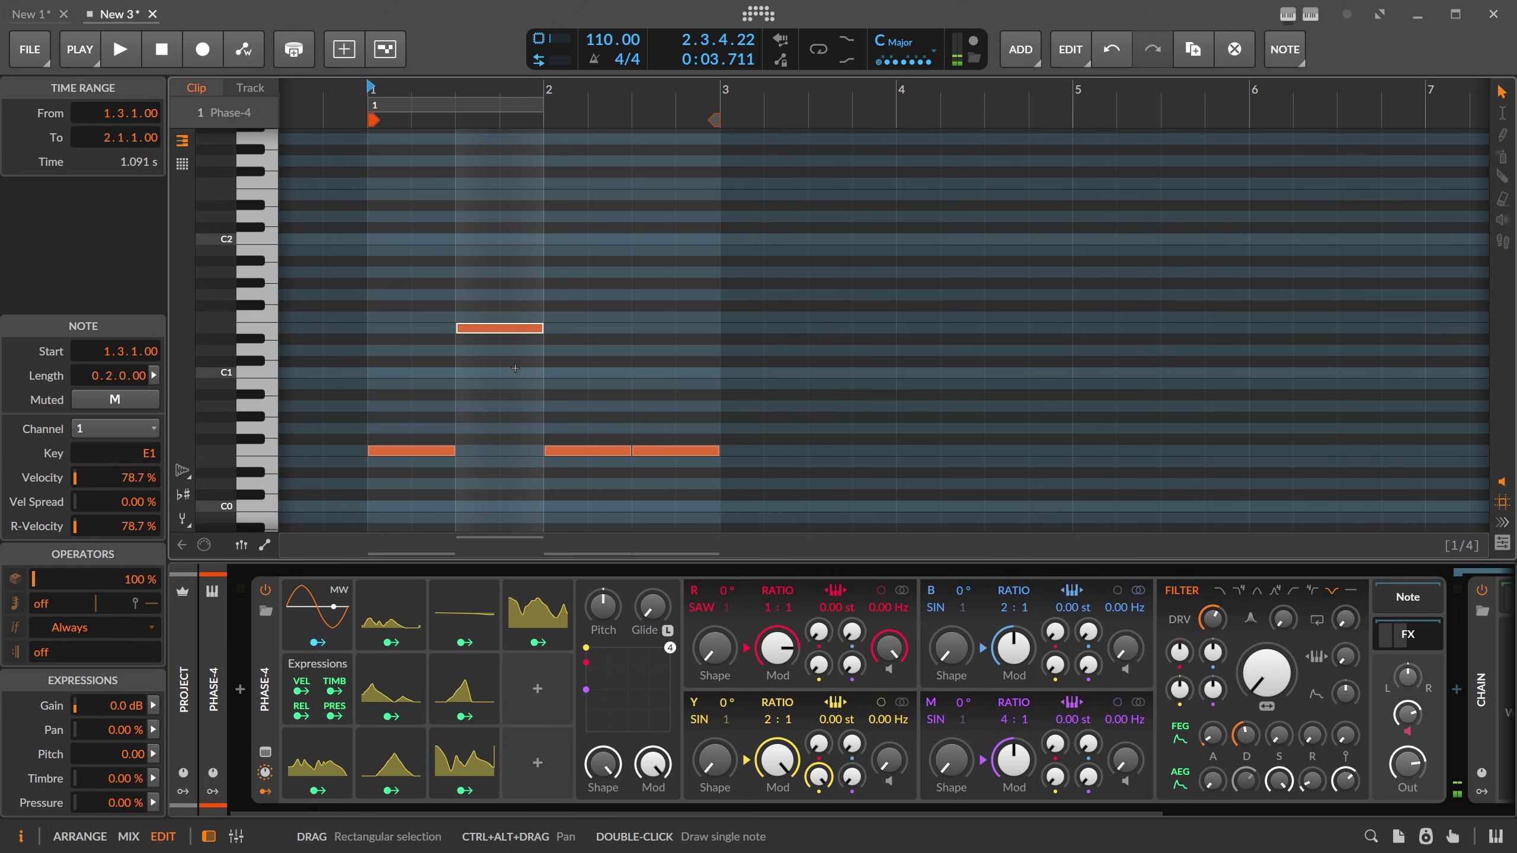
{"action": "key", "text": "space"}
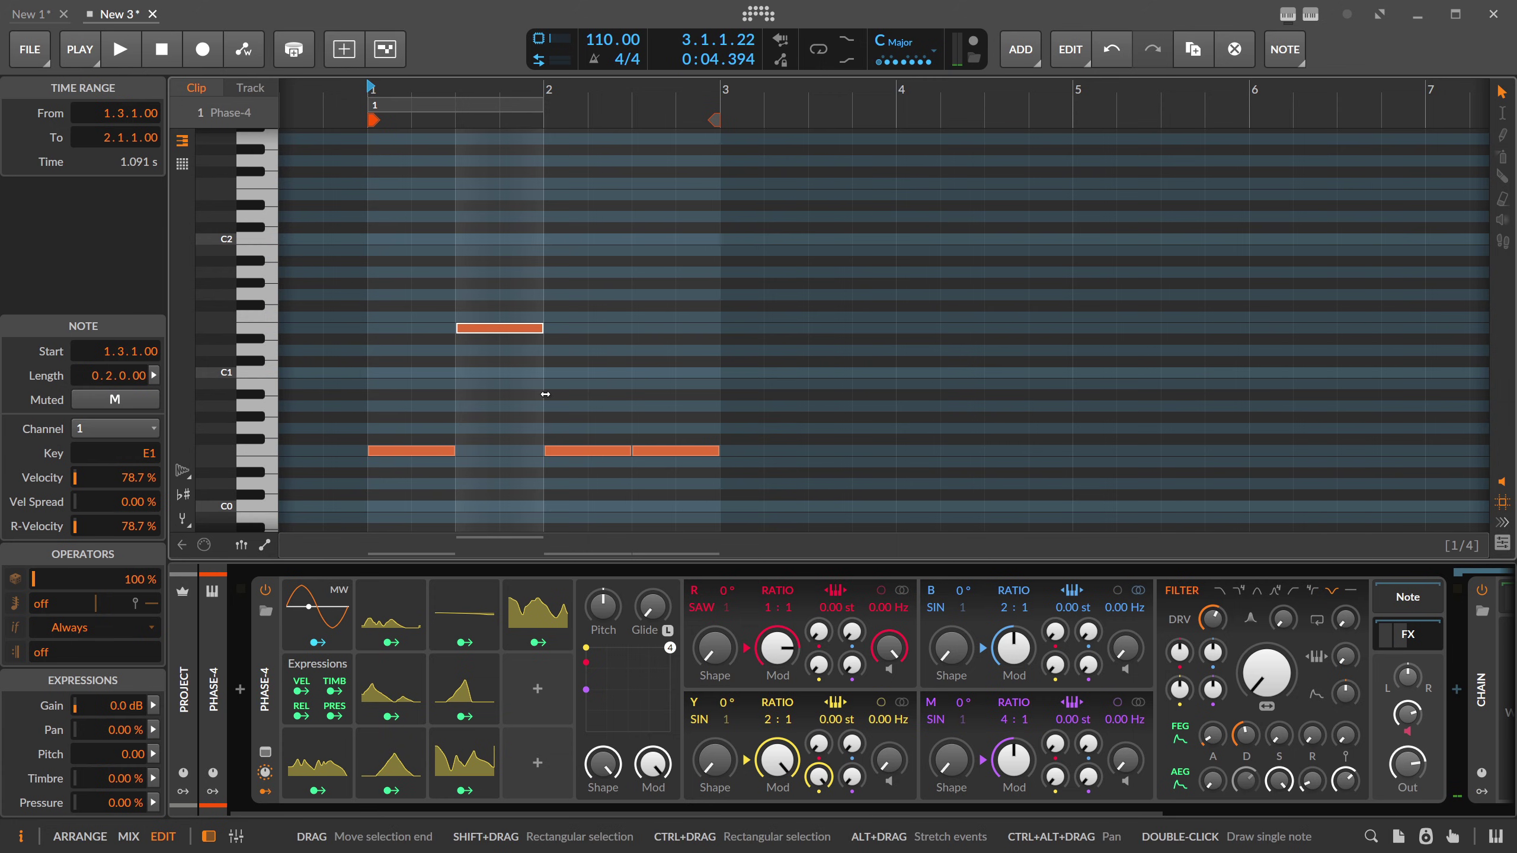
{"action": "left_click", "coordinate": [603, 246]}
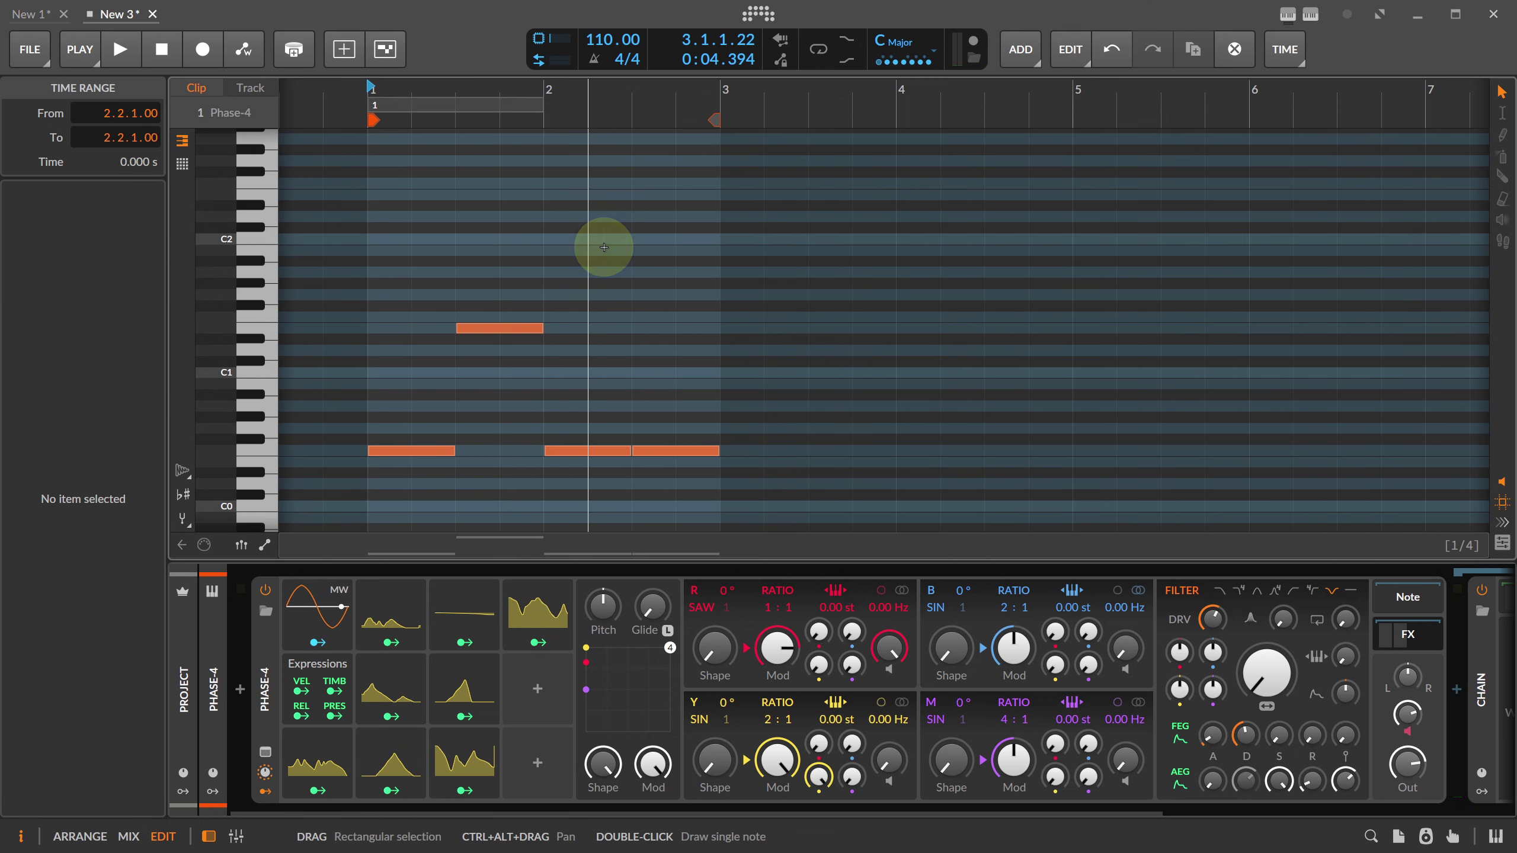
Step: Return to the arrangement and insert the Segments 8 curve into the Phase-4 track's Volume automation lane from bar 1
{"action": "key", "text": "Tab"}
{"action": "left_click_drag", "start_coordinate": [532, 96], "coordinate": [531, 86]}
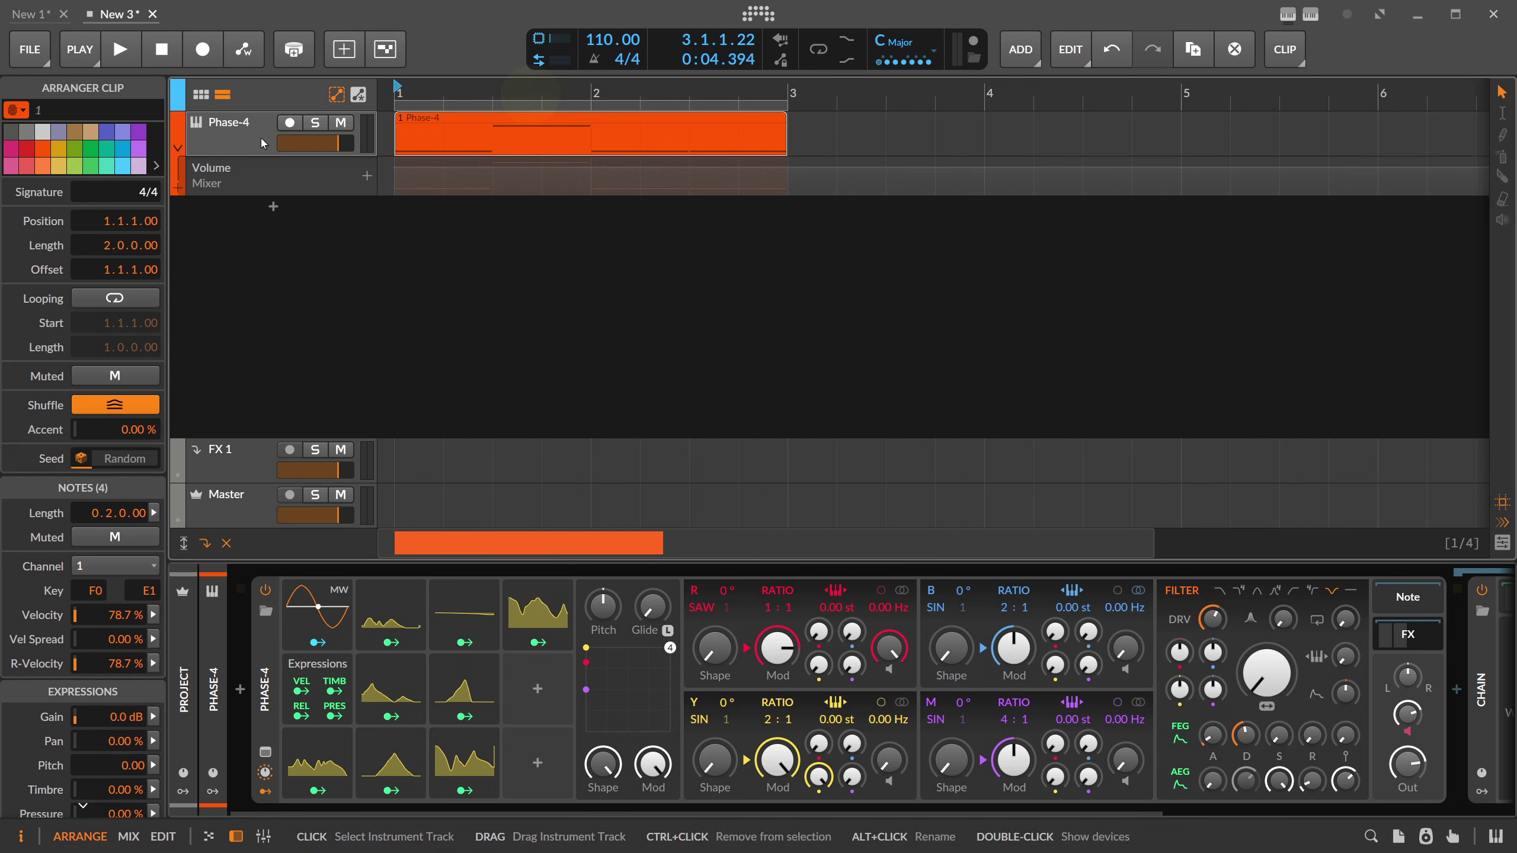
{"action": "left_click", "coordinate": [262, 140]}
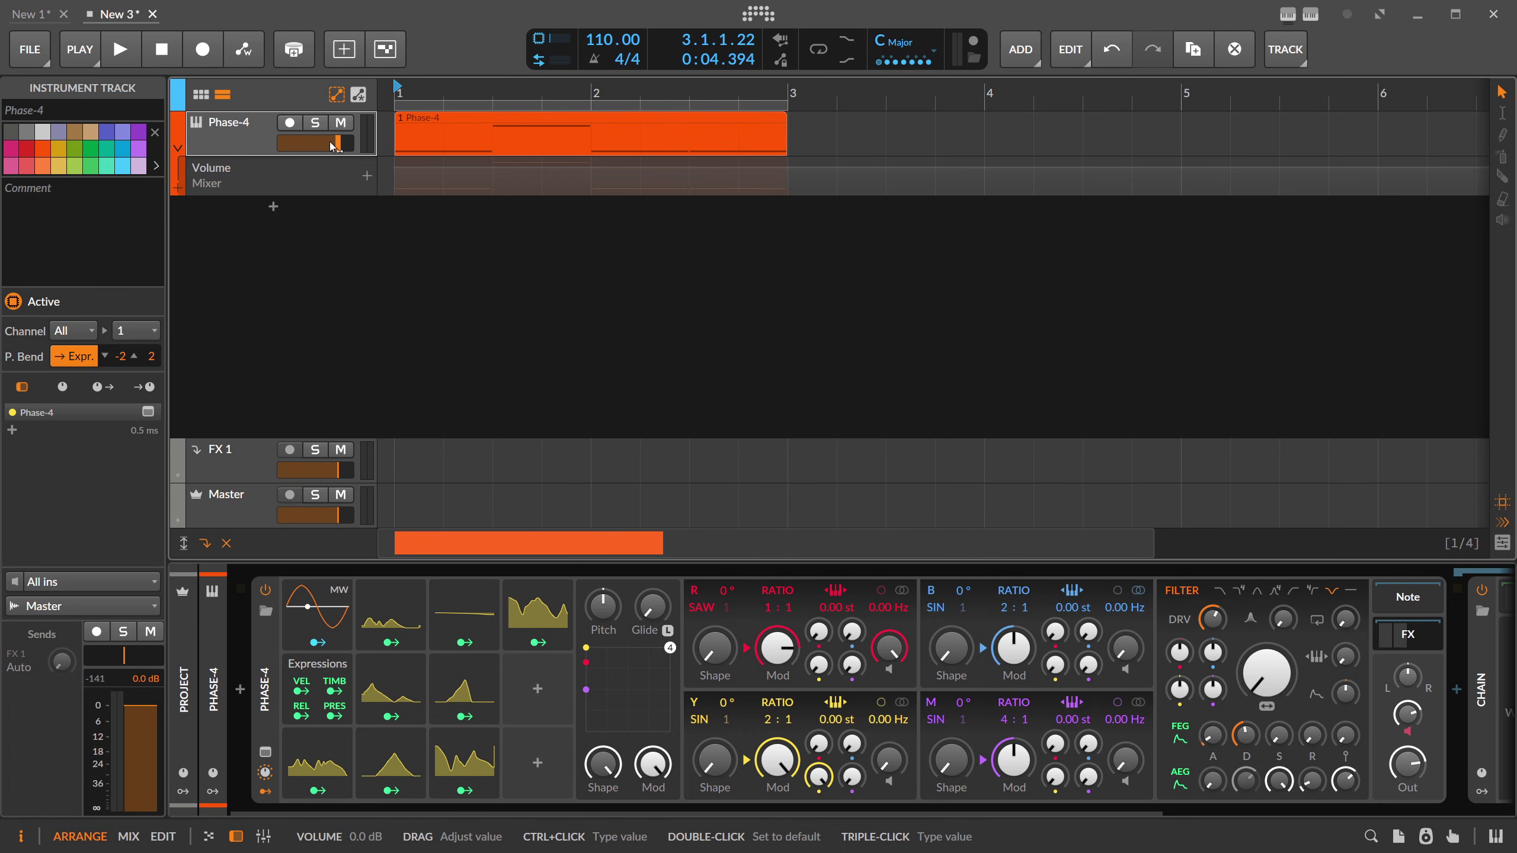
{"action": "left_click", "coordinate": [535, 605]}
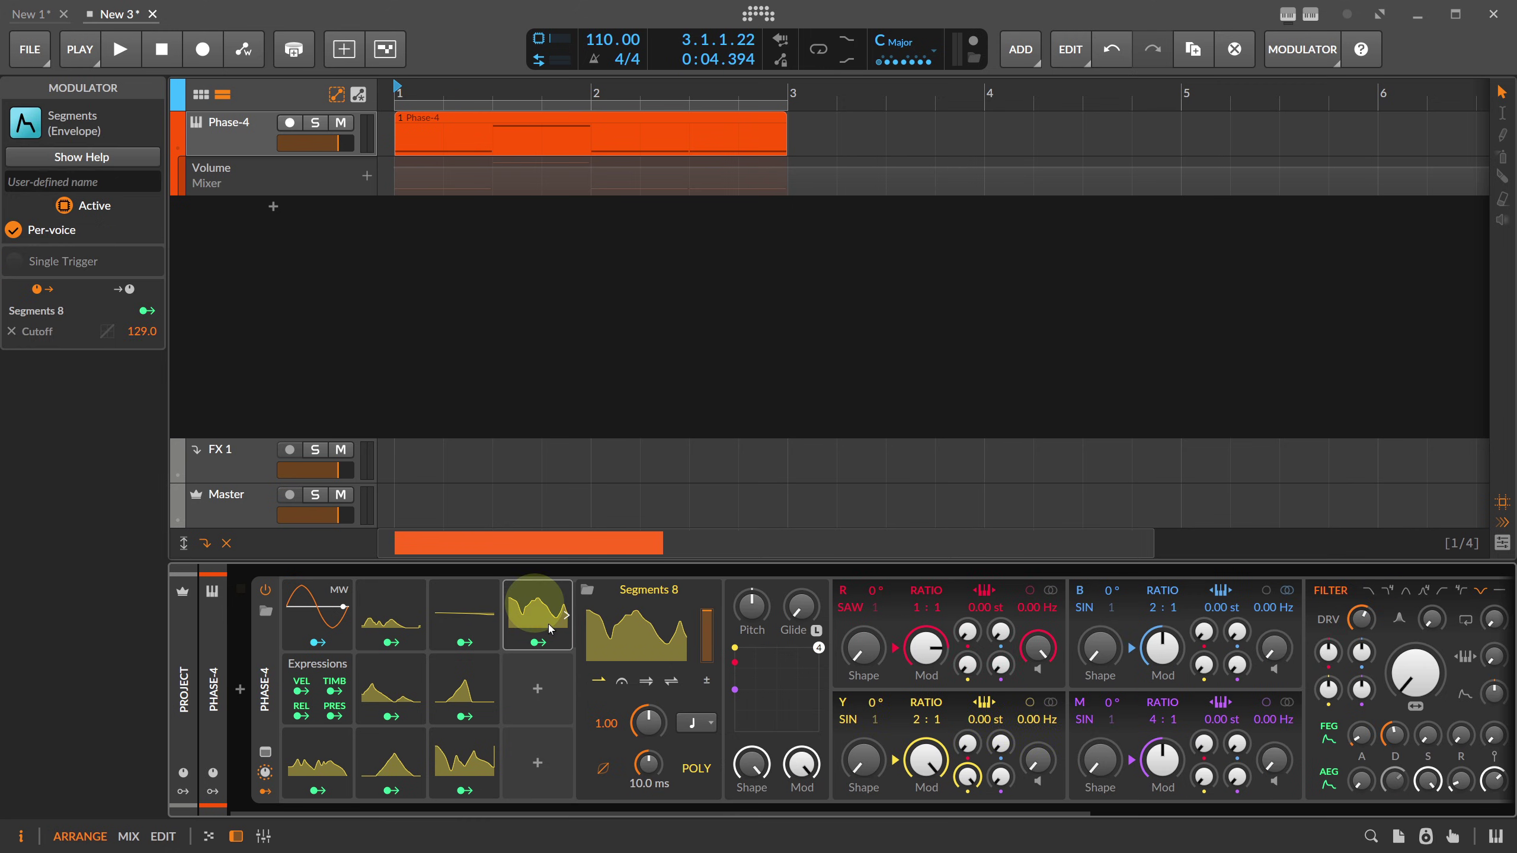
{"action": "left_click_drag", "start_coordinate": [636, 631], "coordinate": [399, 174]}
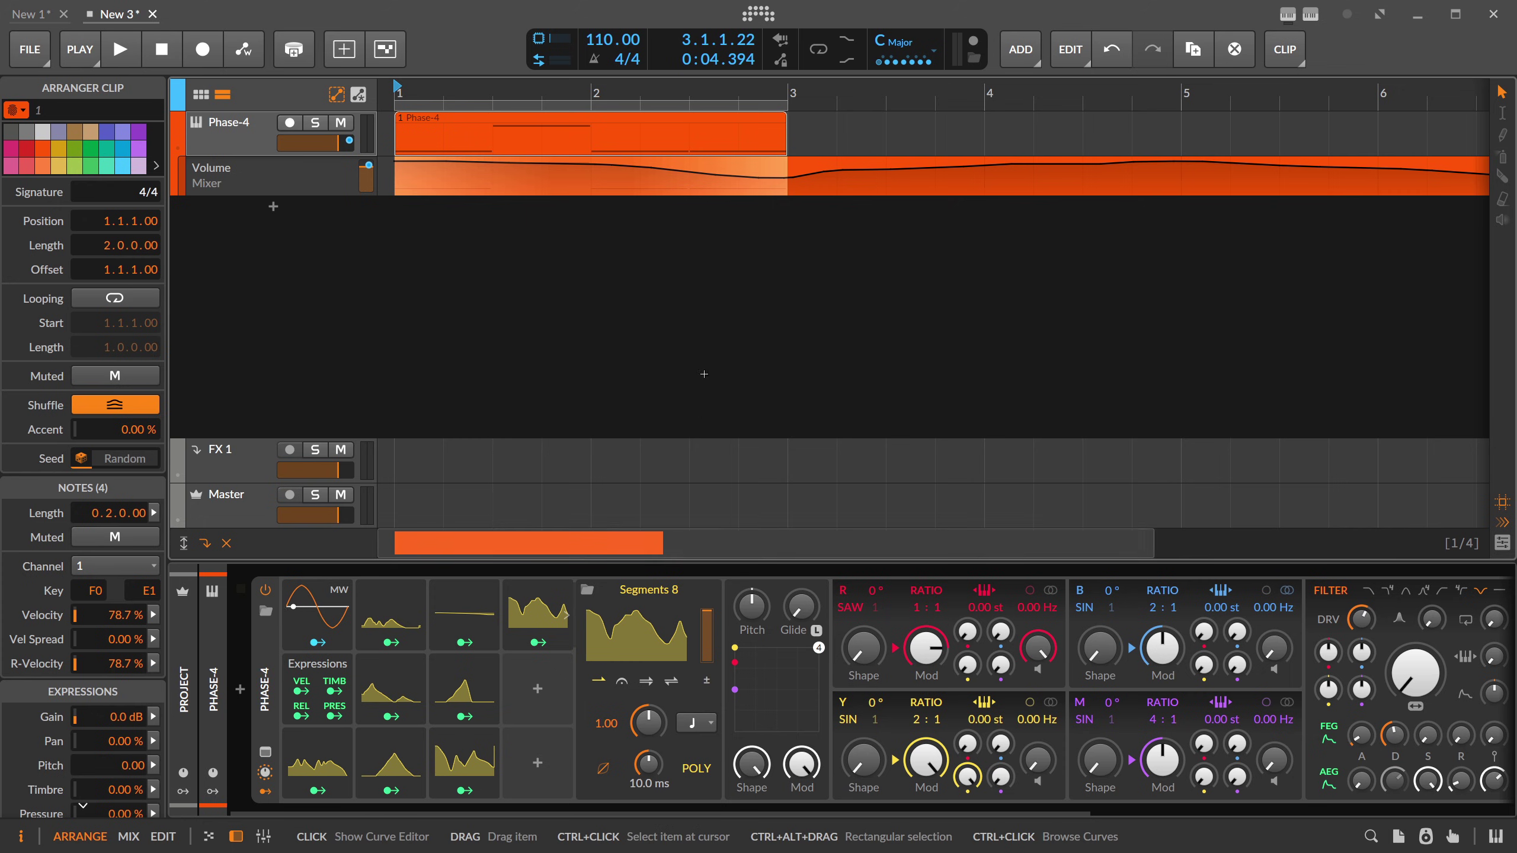
Step: Delete the eight-bar automation clip from the Volume lane
{"action": "left_click_drag", "start_coordinate": [676, 95], "coordinate": [666, 87]}
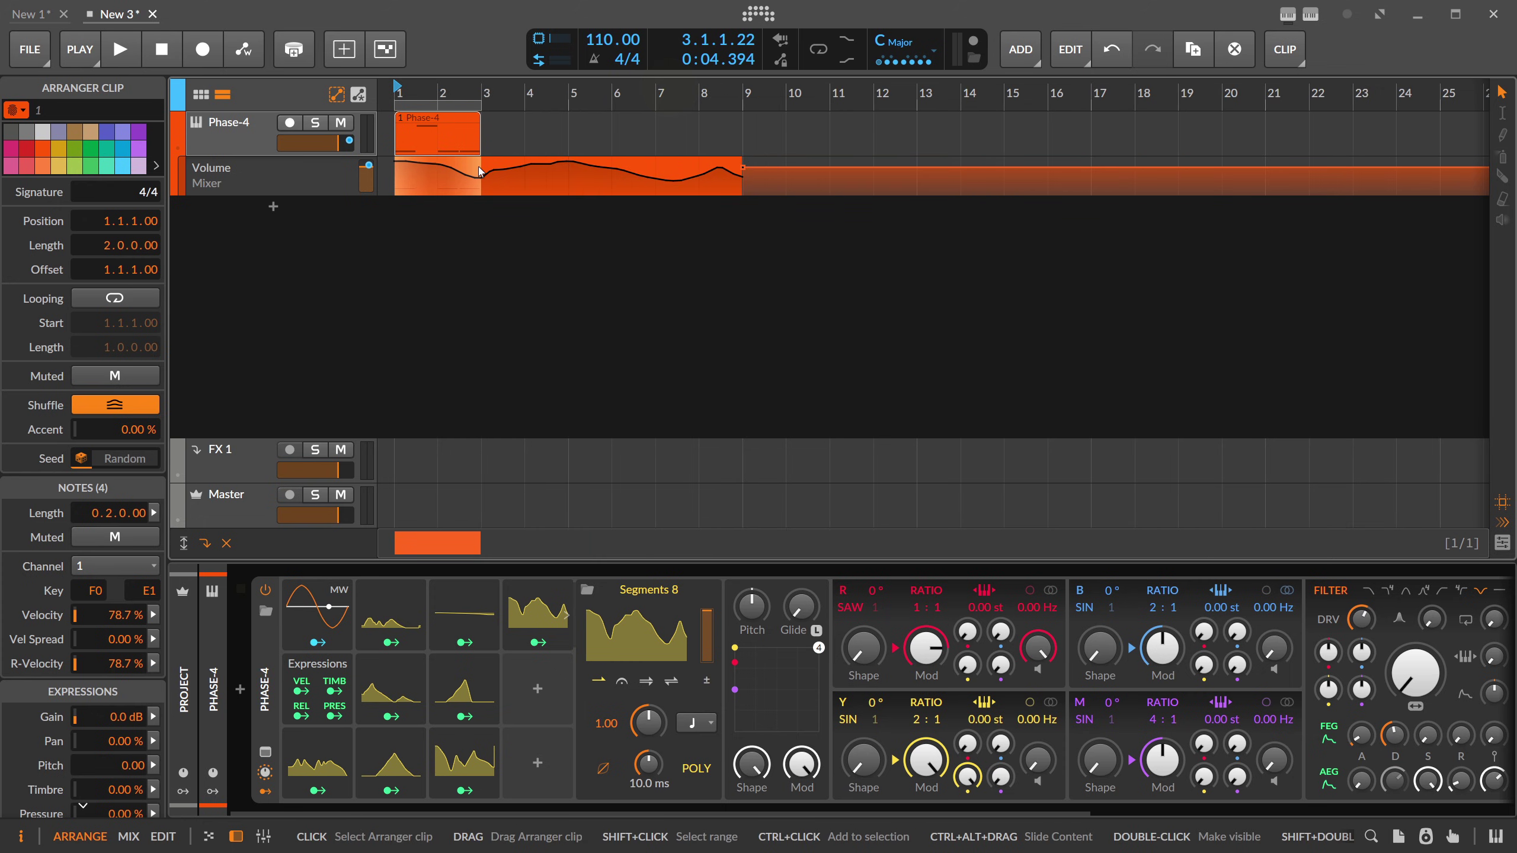
{"action": "left_click", "coordinate": [429, 182]}
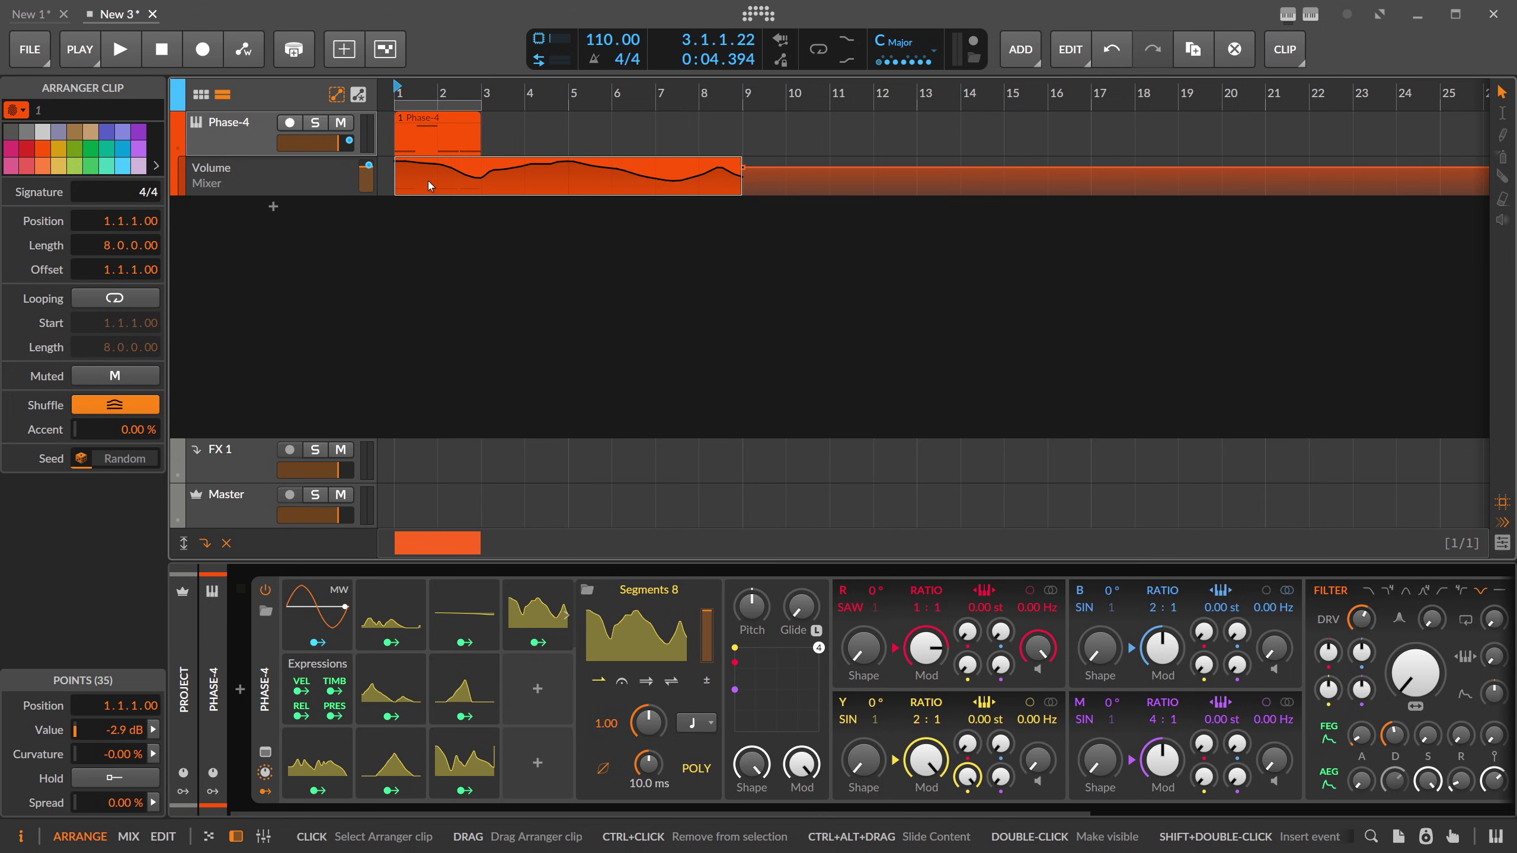
{"action": "key", "text": "Delete"}
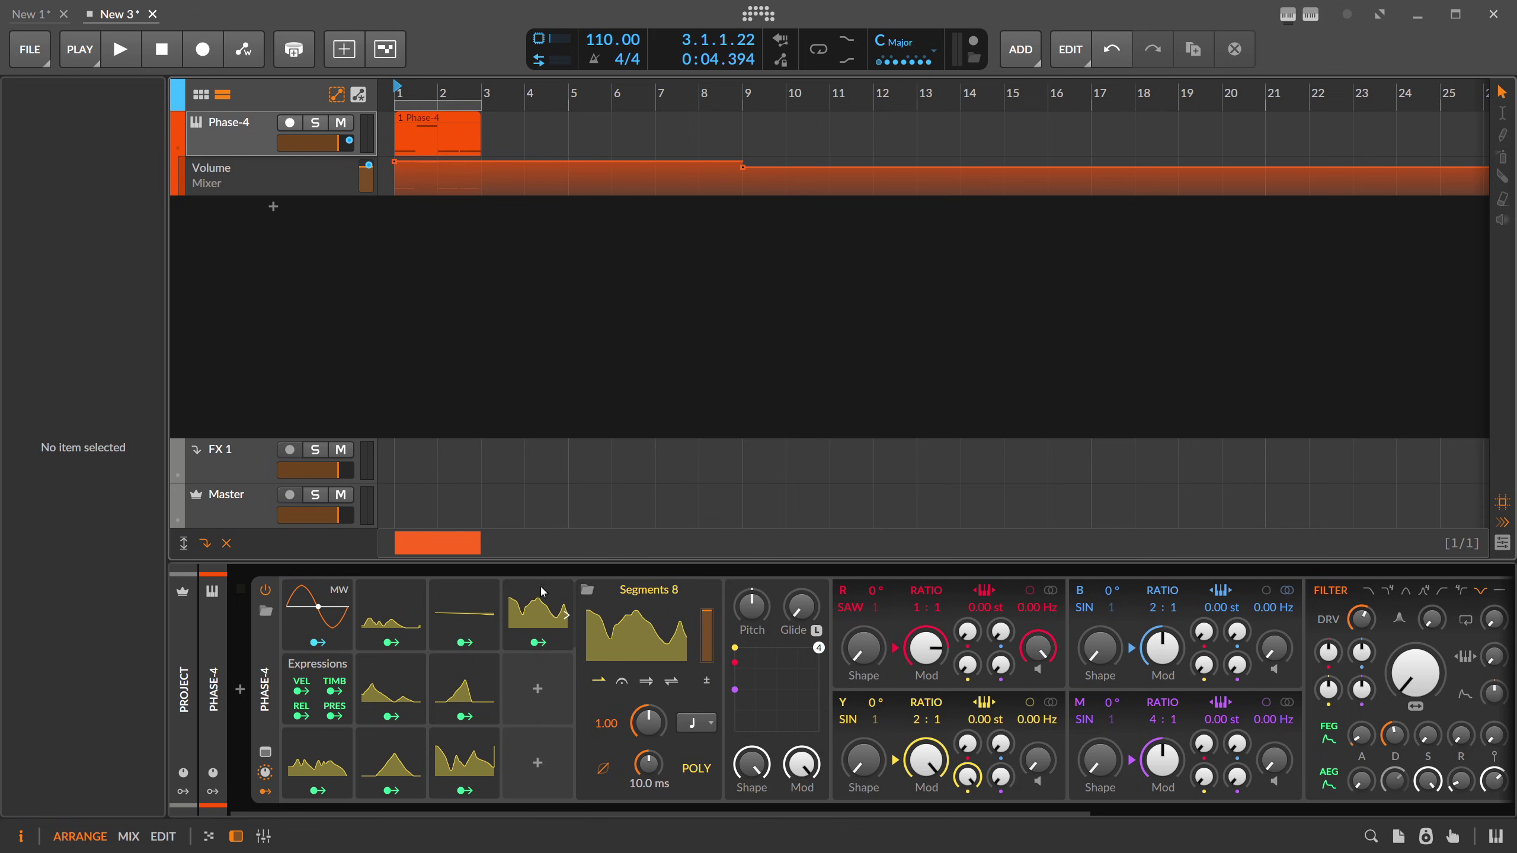